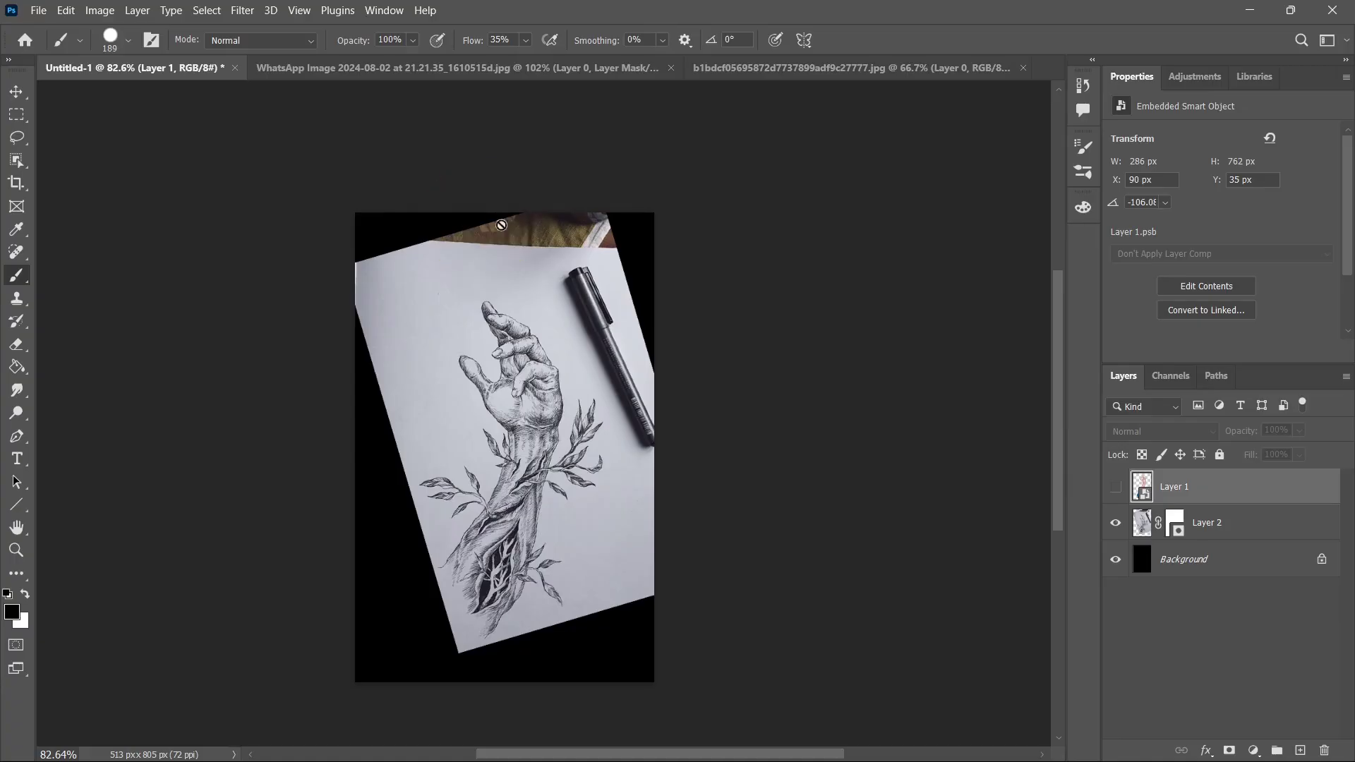
- Paint black on Layer 2's mask to hide the brown background strip above the sheet of drawing paper
click(501, 225)
click(694, 304)
click(1174, 520)
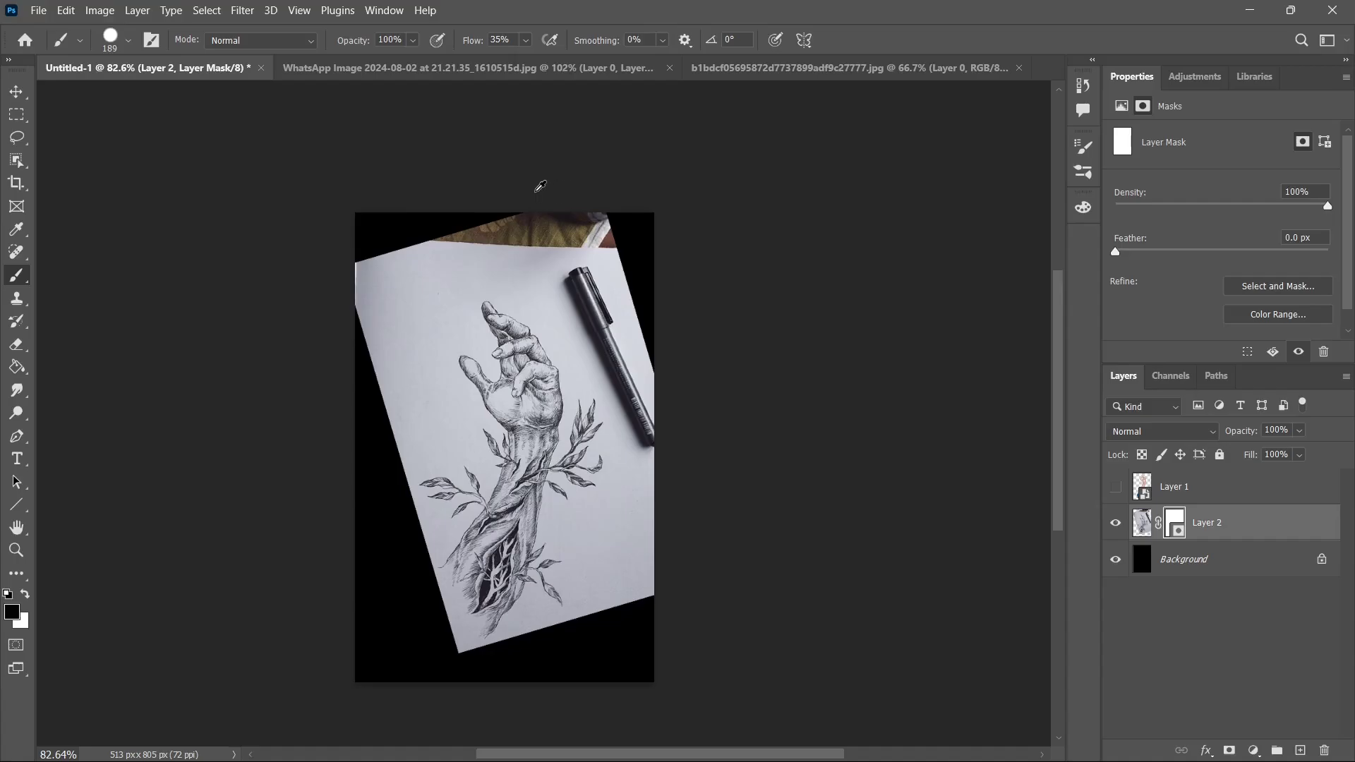
drag(456, 295, 424, 315)
mouse_move(436, 211)
mouse_down()
mouse_move(693, 244)
mouse_move(345, 205)
mouse_up()
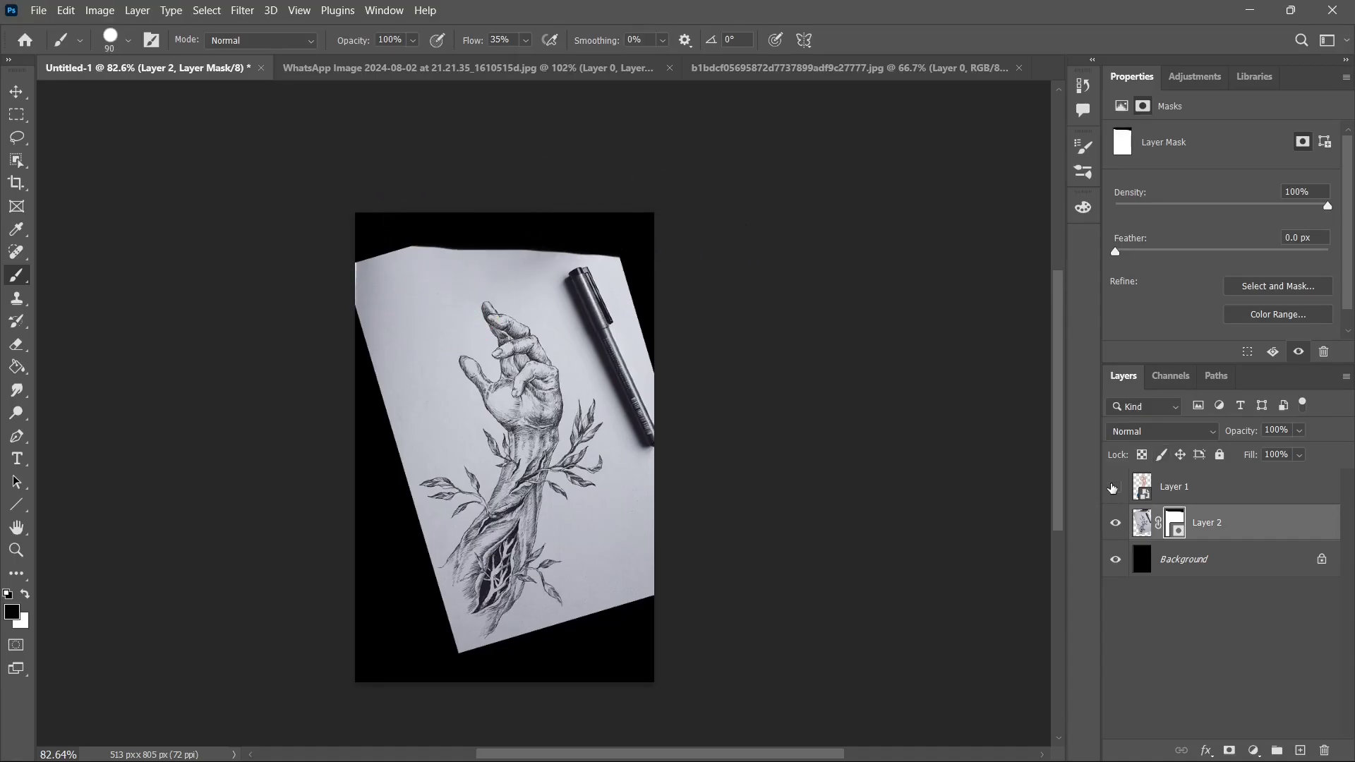
- Show Layer 1 and transform the photographed arm to 59.33% scale and -107.72° rotation, laid over the drawn arm
click(1115, 487)
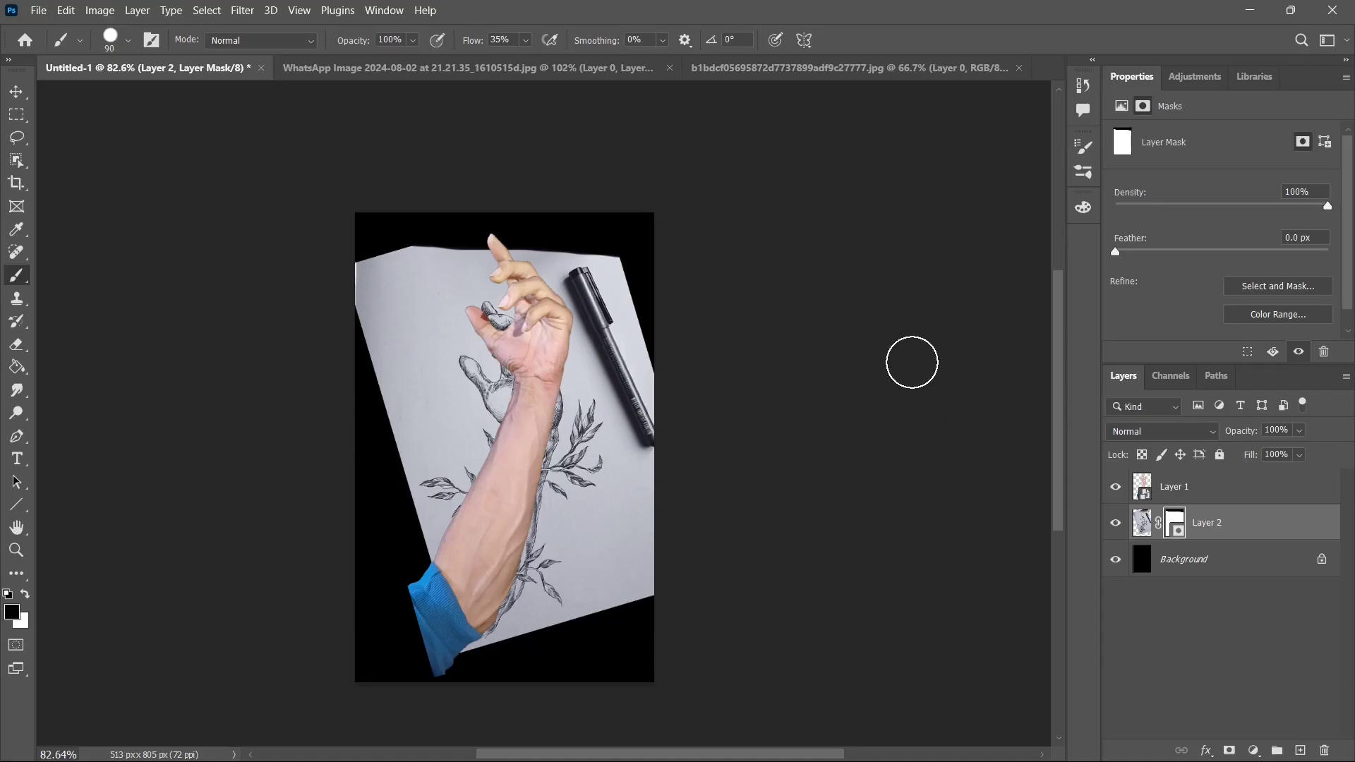
mouse_move(543, 479)
mouse_down()
mouse_move(538, 520)
mouse_move(508, 530)
mouse_move(537, 532)
mouse_up()
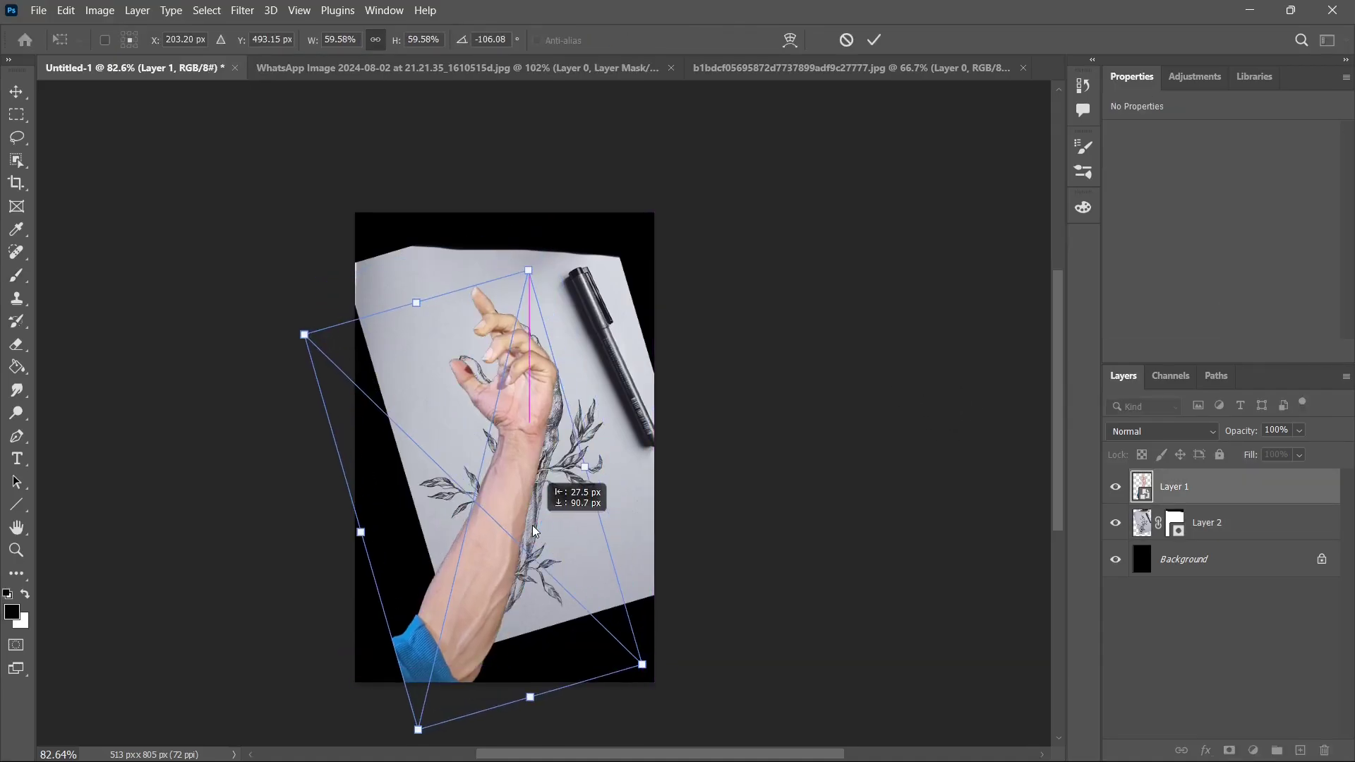
mouse_move(549, 379)
mouse_down()
mouse_move(537, 383)
mouse_move(547, 375)
mouse_up()
drag(626, 442, 629, 436)
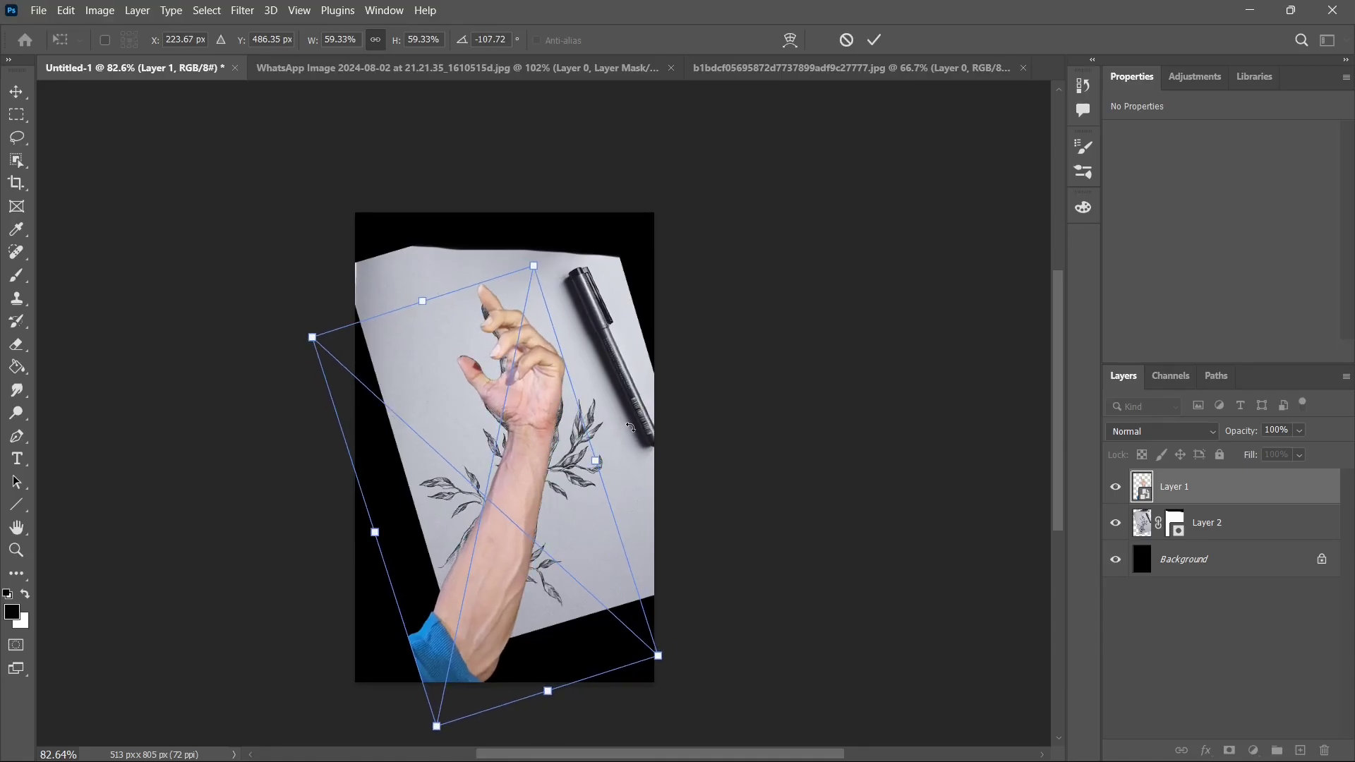
key(Return)
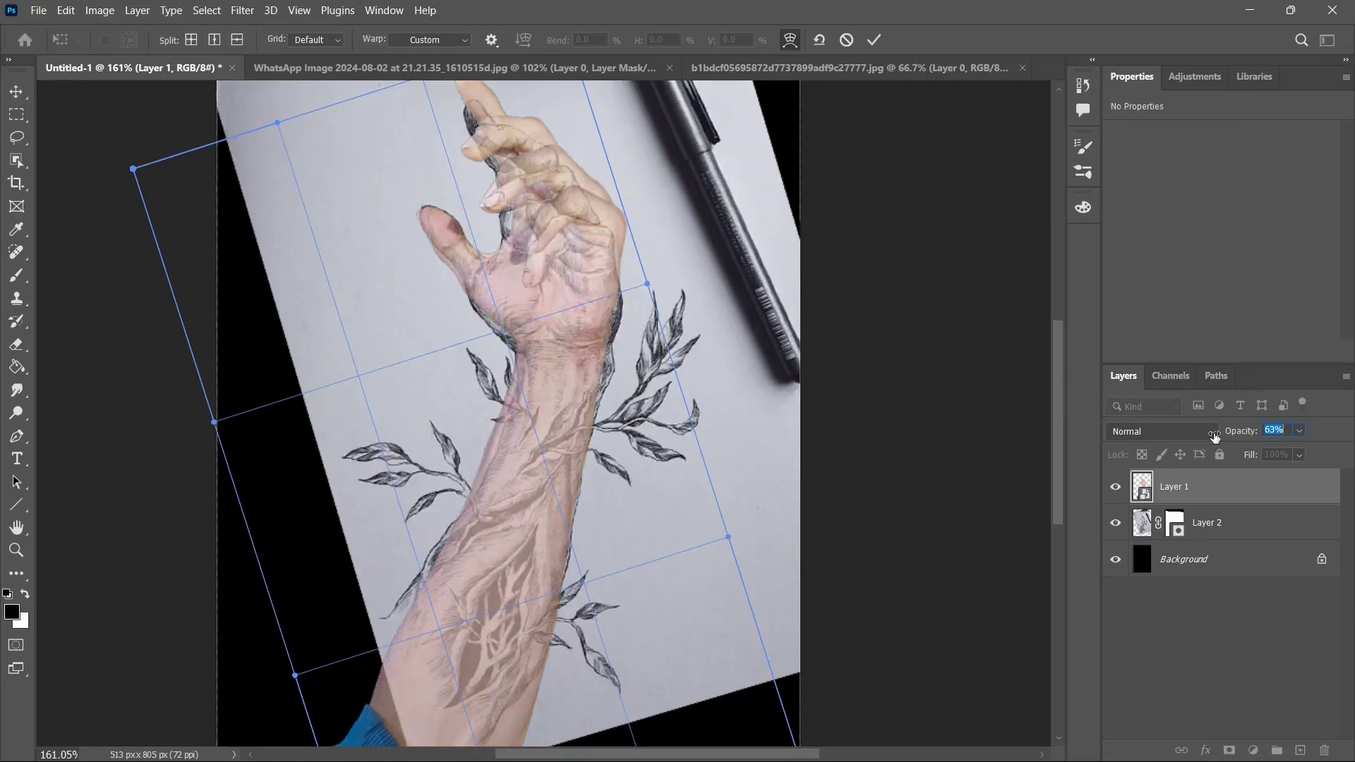
- Reduce Layer 1's opacity to 56% and warp the arm's lower end outward to follow the drawn forearm
drag(1213, 437, 1204, 438)
scroll(861, 604, down, 3)
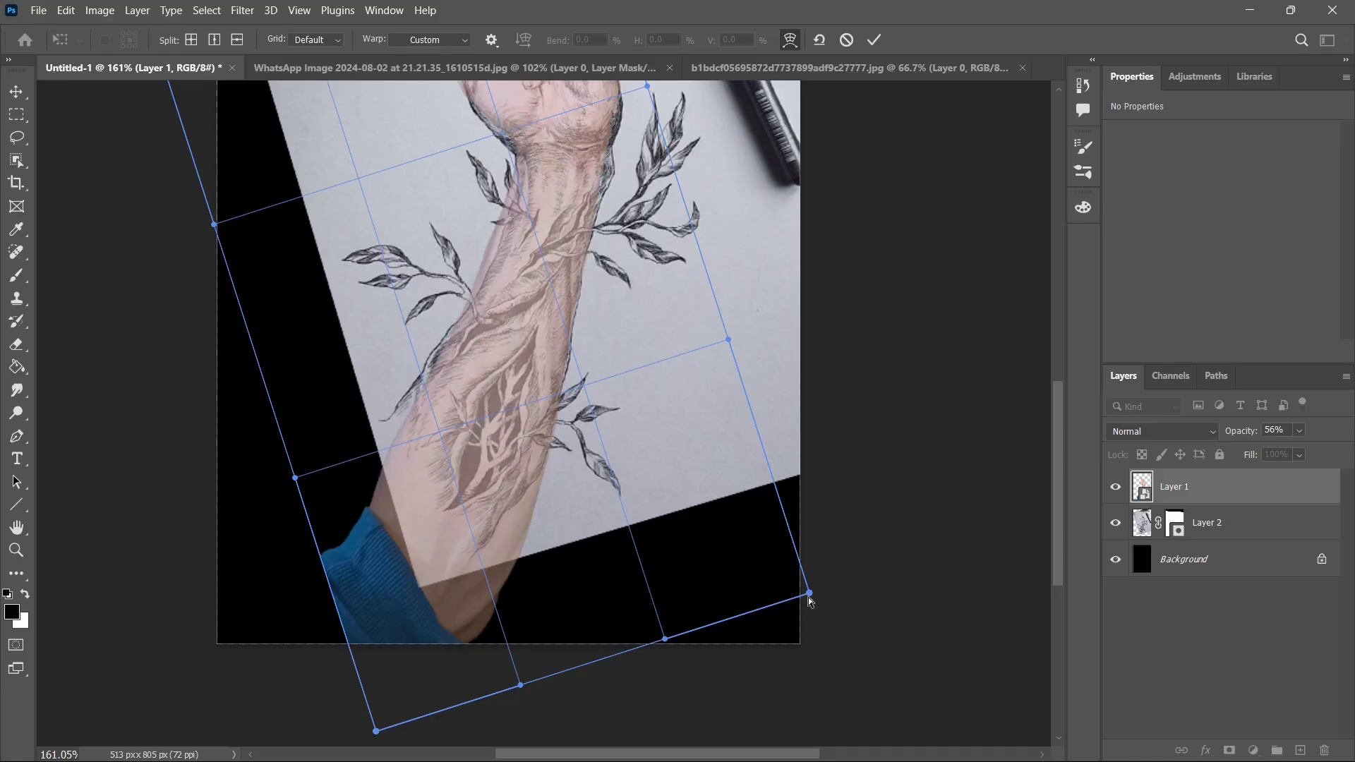
drag(809, 597, 943, 631)
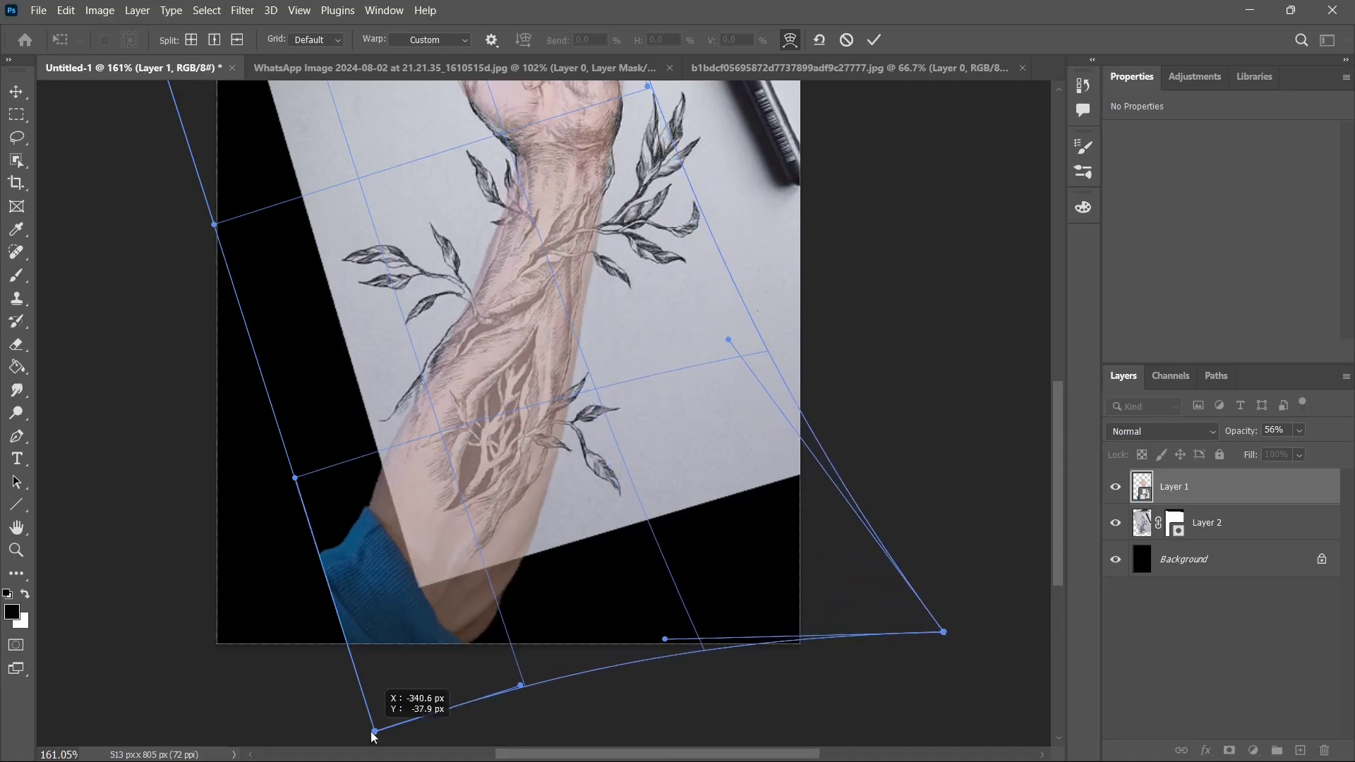
drag(374, 736, 244, 699)
drag(293, 480, 210, 492)
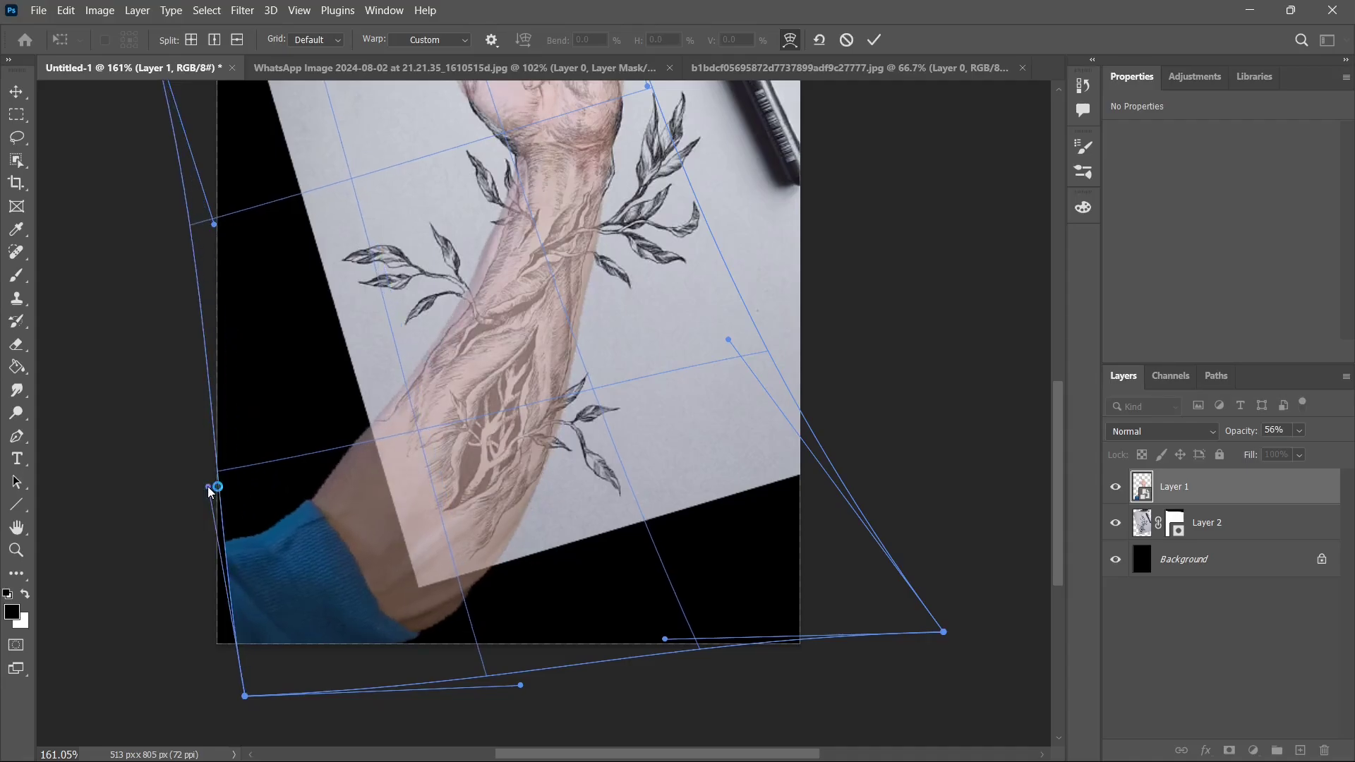
- Refine and apply the arm's warp, pulling in its lower corner, and paint out the blue sleeve on Layer 1's mask
scroll(290, 363, up, 4)
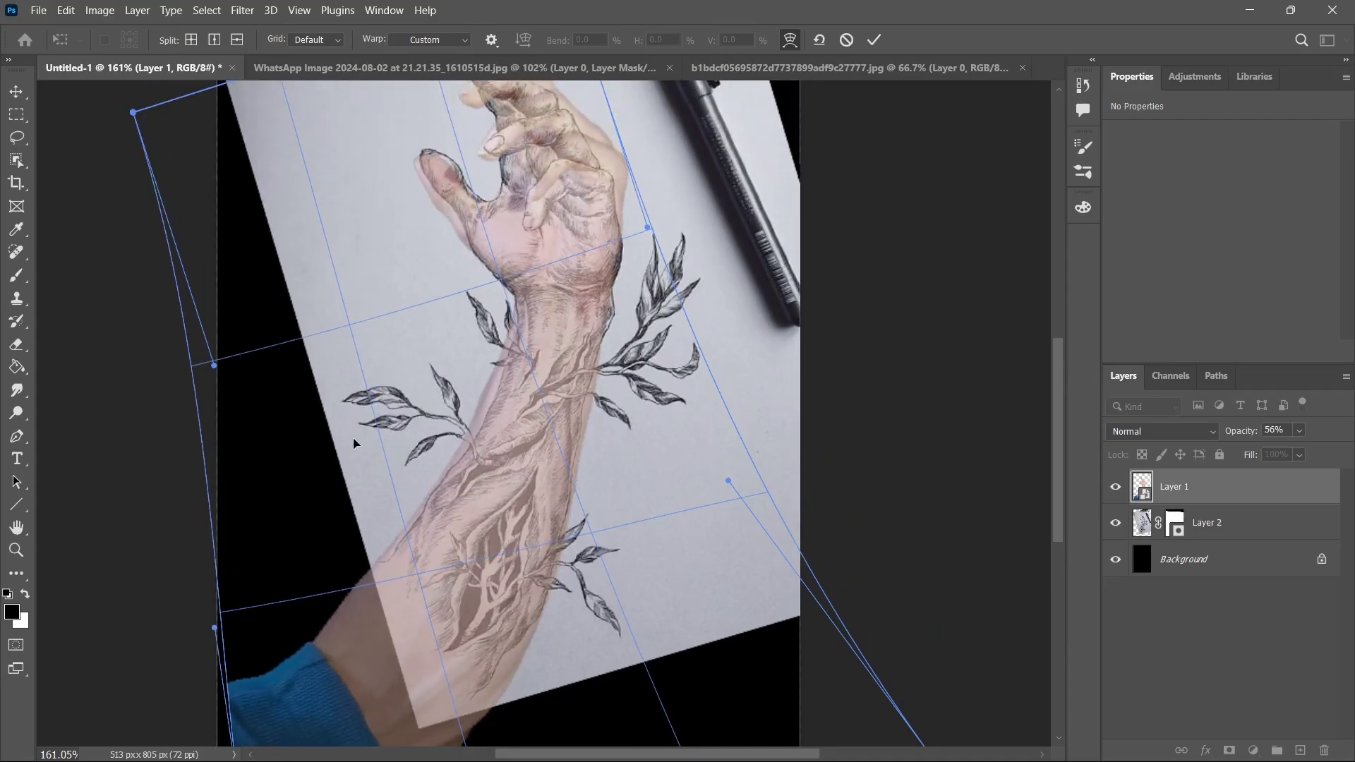
drag(354, 443, 360, 443)
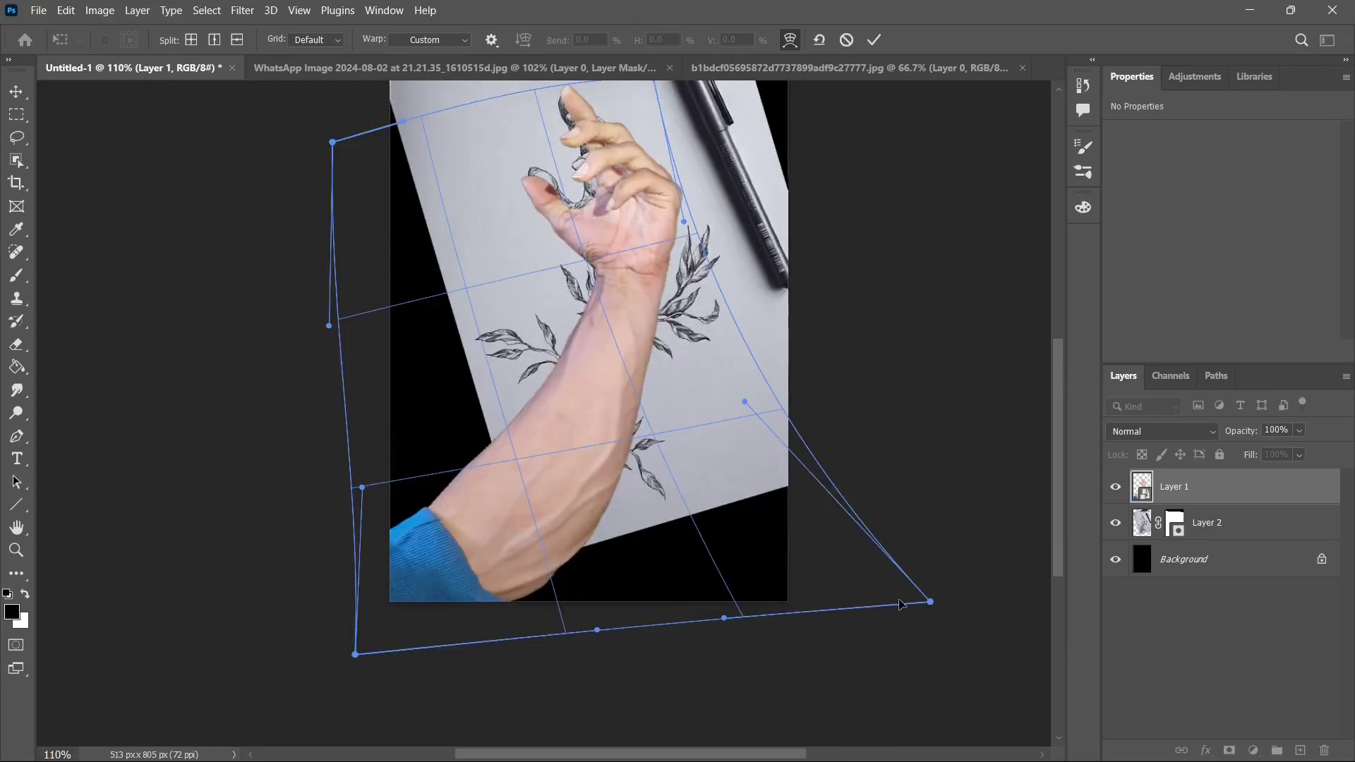
drag(931, 601, 895, 605)
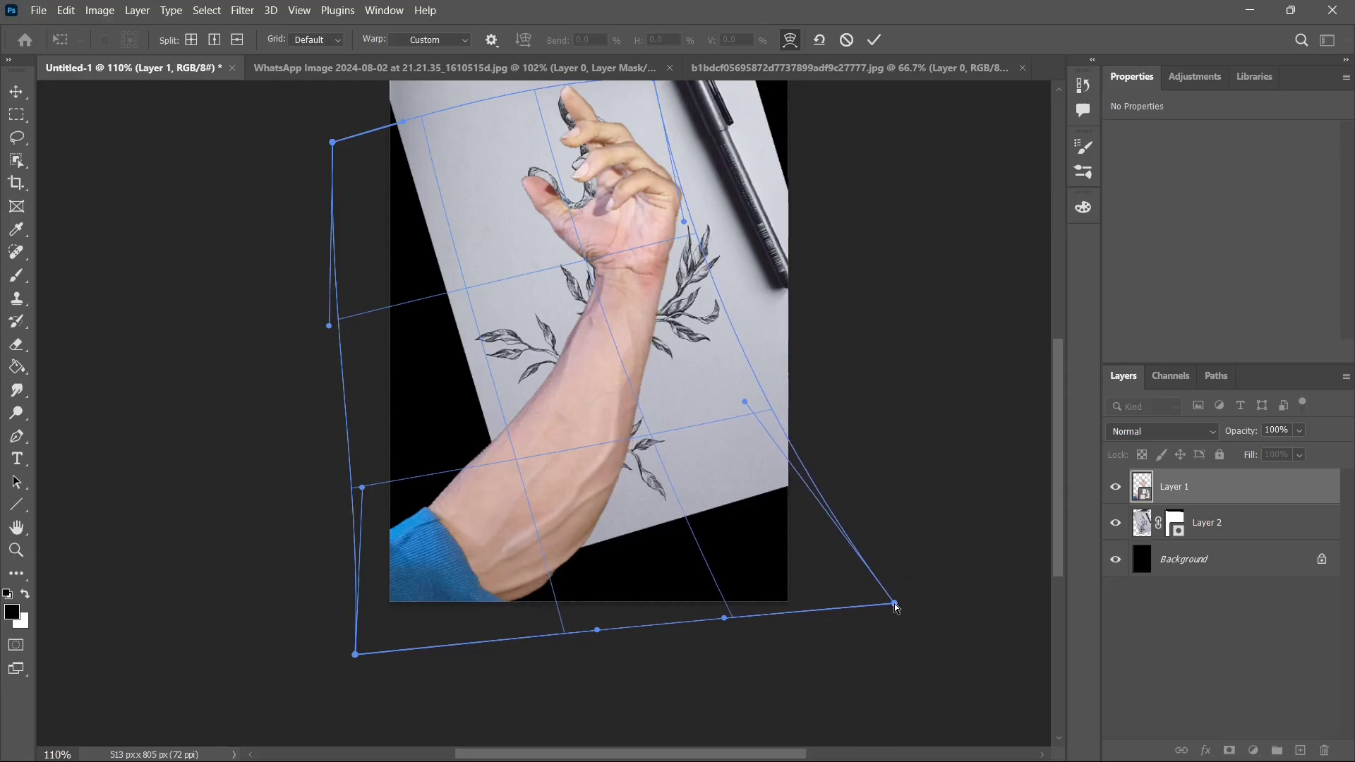
key(Return)
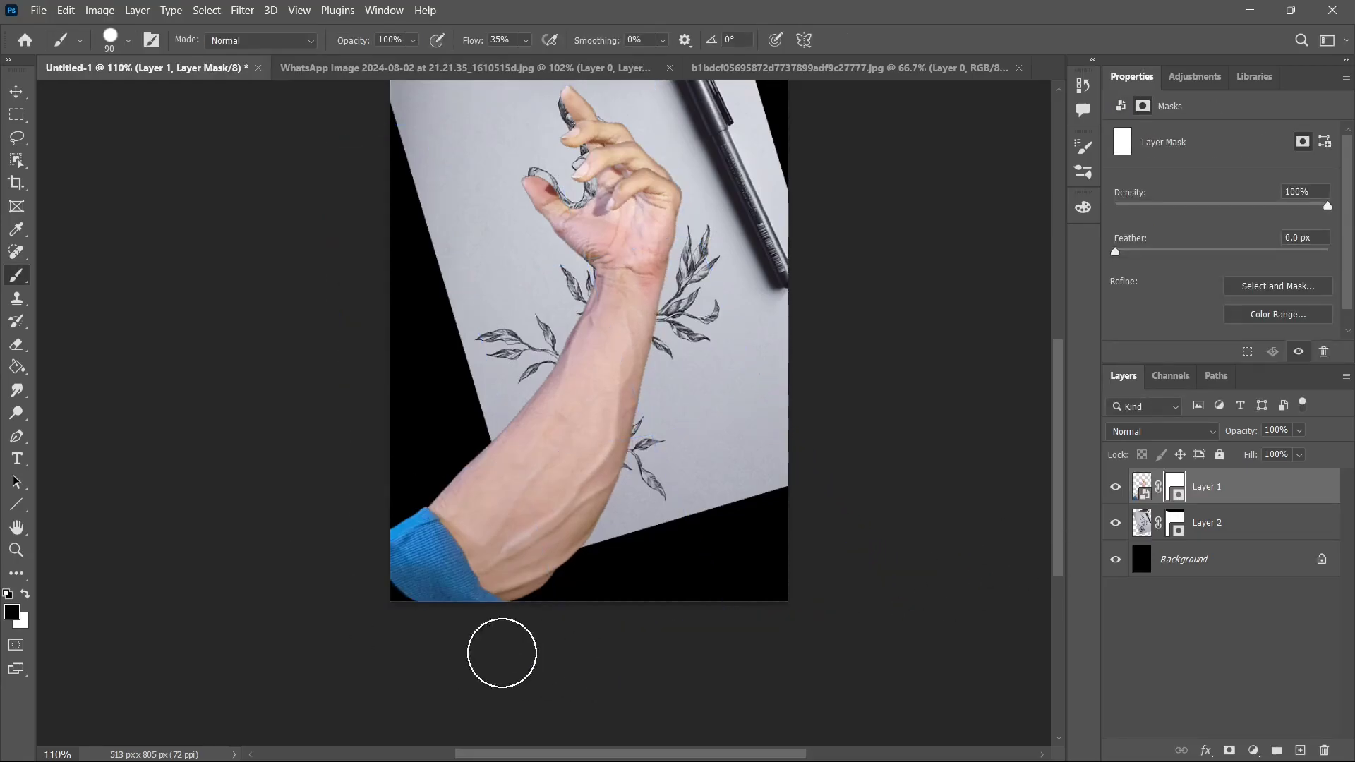
mouse_move(385, 566)
mouse_down()
mouse_move(555, 615)
mouse_move(396, 493)
mouse_move(445, 565)
mouse_move(705, 647)
mouse_up()
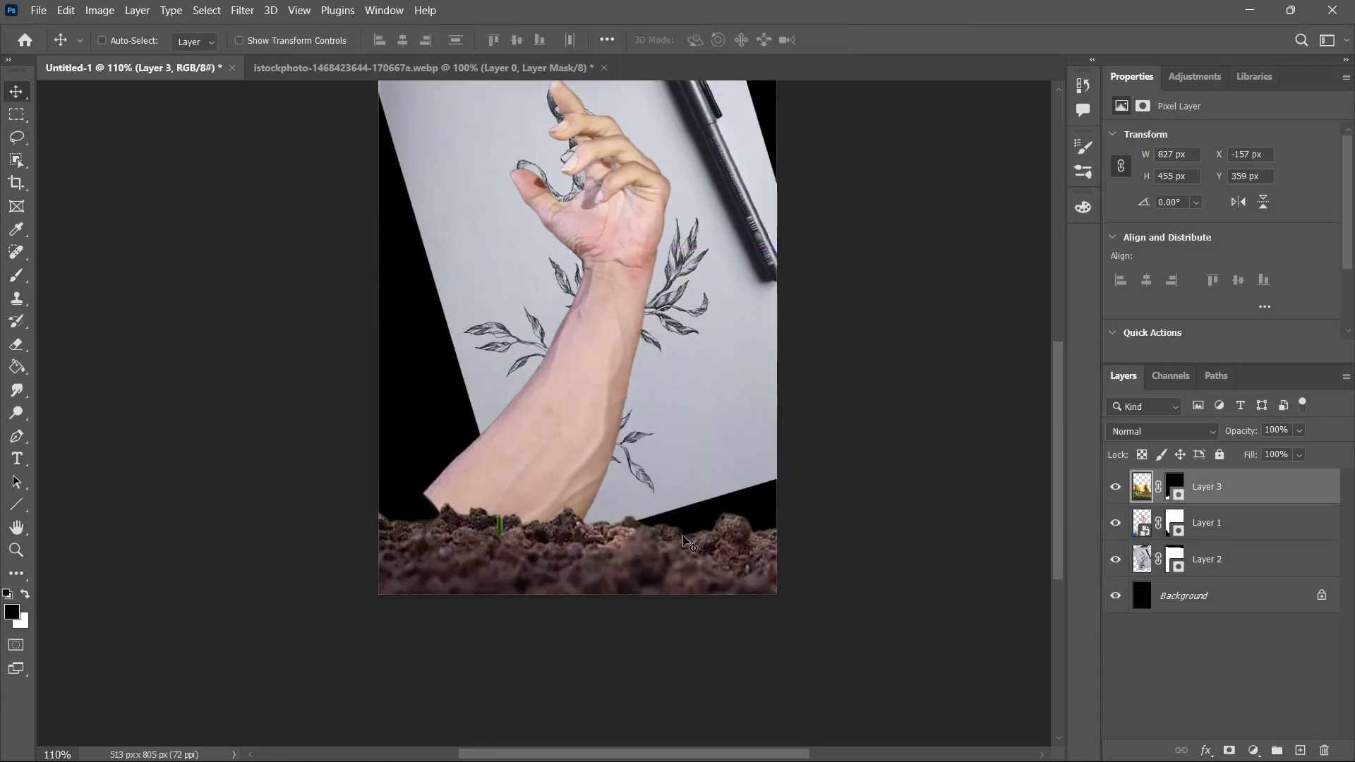
- Place the soil of Layer 3 across the base of the arm and enlarge the layer to 979 × 539 px
mouse_move(689, 544)
mouse_down()
mouse_move(799, 574)
mouse_move(702, 594)
mouse_move(680, 544)
mouse_up()
key(ctrl+t)
drag(577, 578, 579, 599)
drag(595, 225, 588, 177)
key(Return)
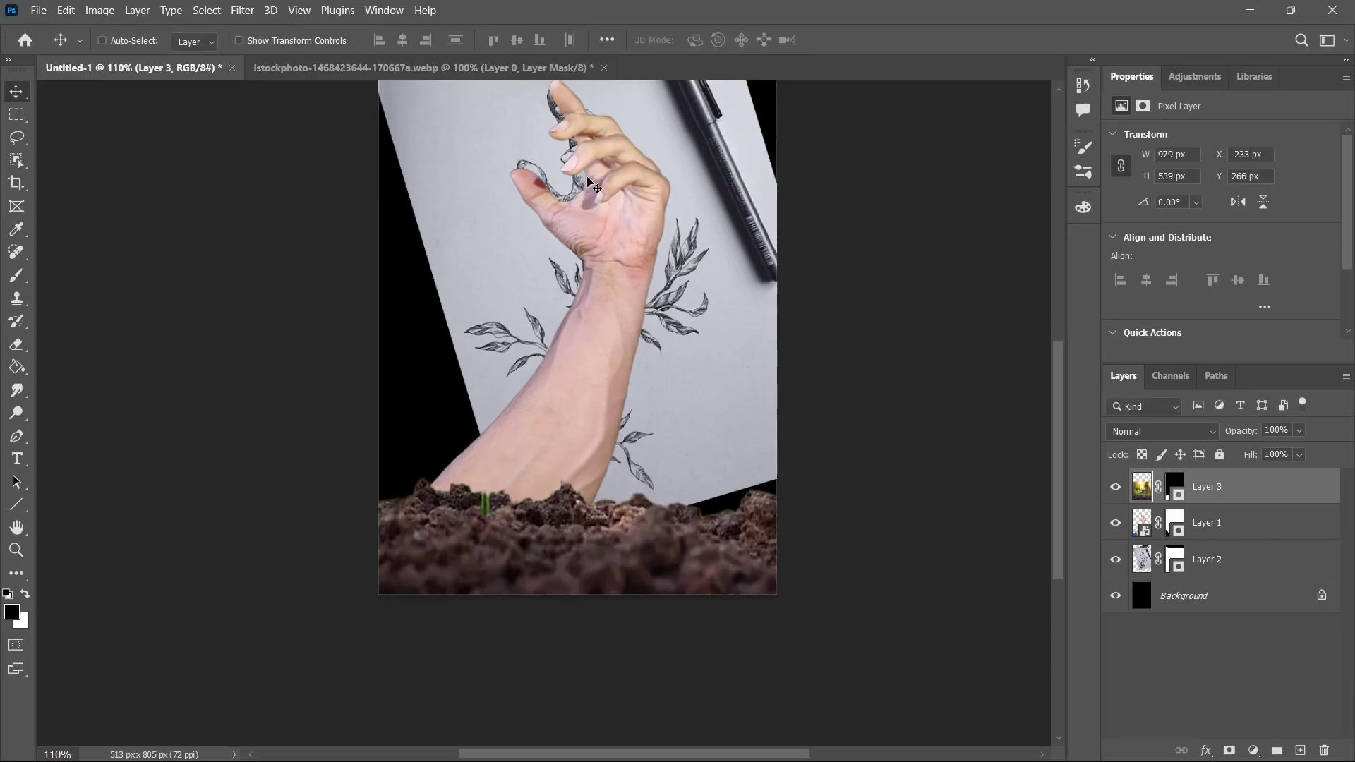
- Move Layer 1 above Layer 3, and rotate and reposition the arm so its base sits in the soil
drag(1242, 524, 1231, 484)
key(ctrl+t)
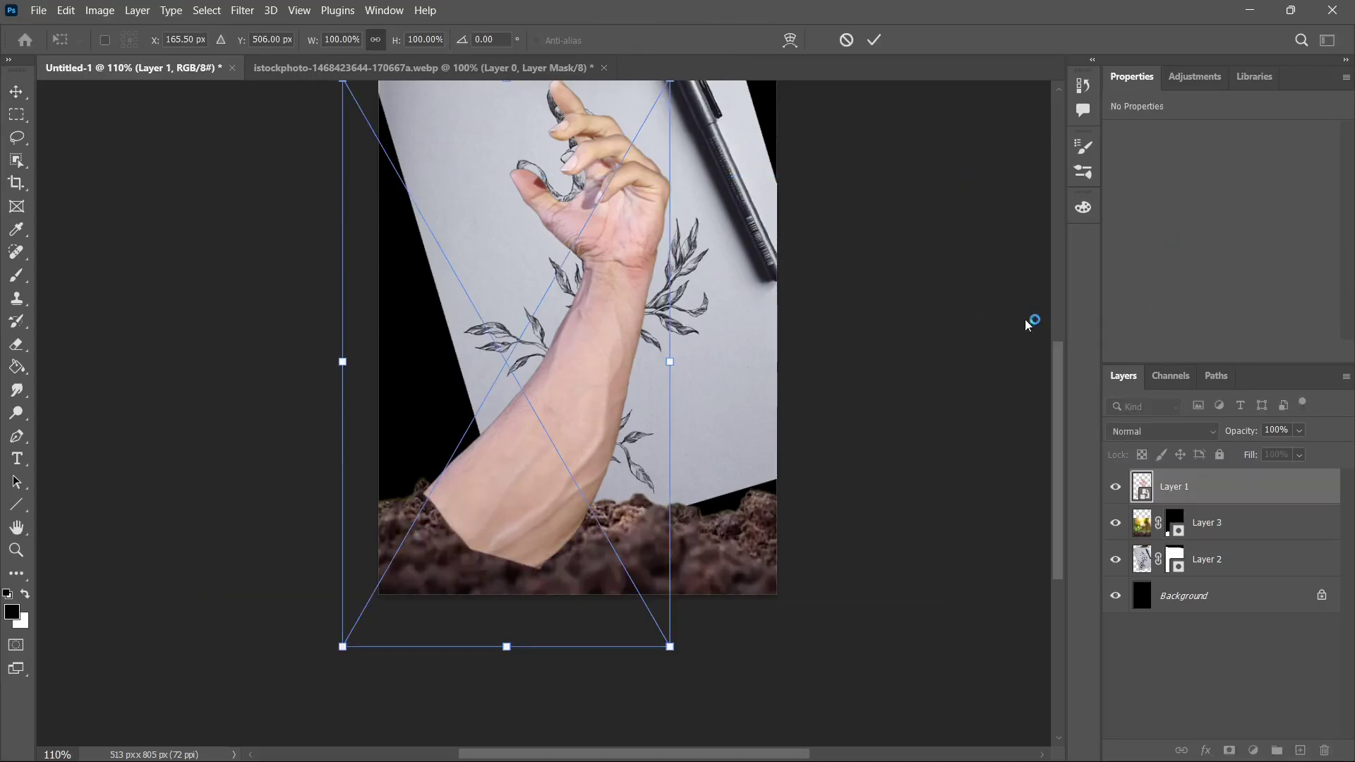
drag(716, 677, 777, 599)
mouse_move(599, 549)
mouse_down()
mouse_move(633, 549)
mouse_move(591, 549)
mouse_move(614, 558)
mouse_up()
key(Return)
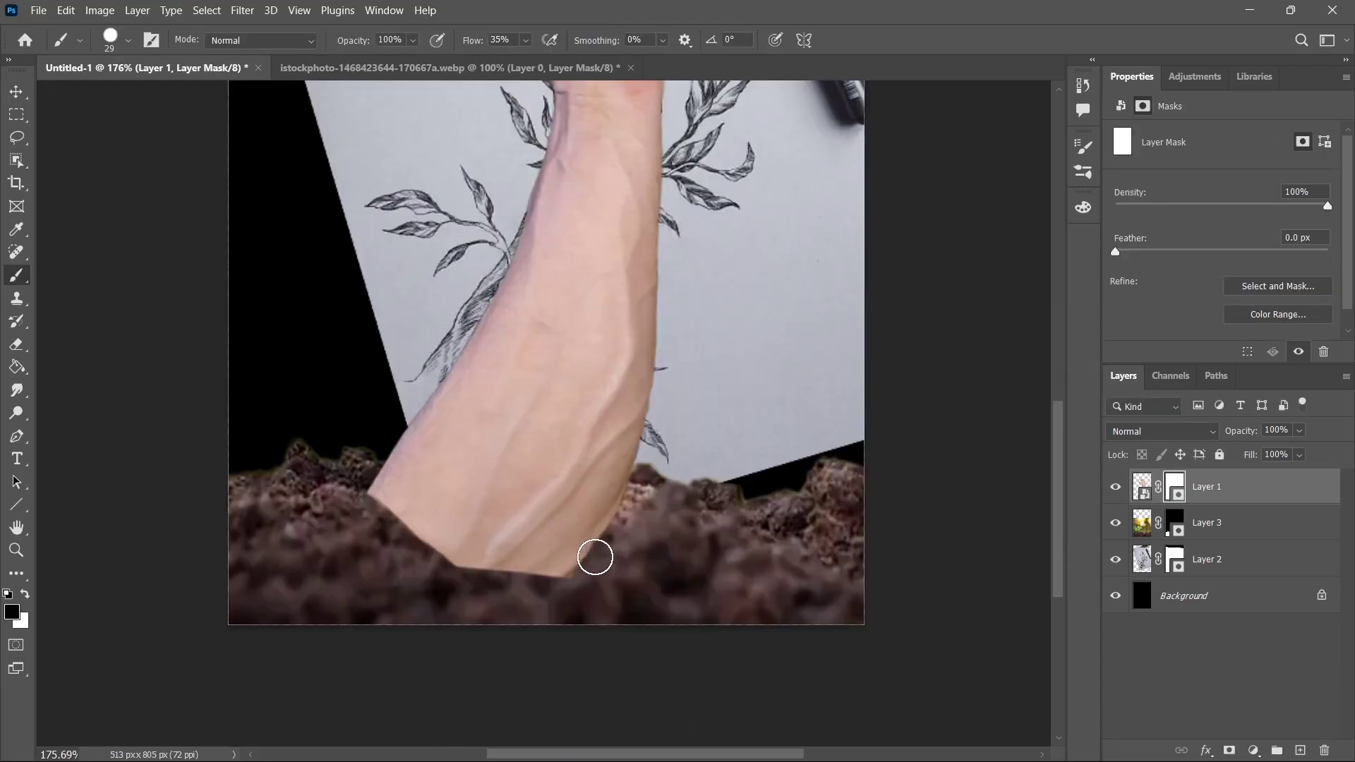
- Paint black on Layer 1's mask to remove the straight cut edge at the arm's base where it meets the soil
mouse_move(594, 557)
mouse_down()
mouse_move(466, 581)
mouse_move(369, 532)
mouse_move(351, 484)
mouse_move(445, 569)
mouse_move(676, 637)
mouse_up()
alt+right_click(662, 563)
scroll(547, 564, up, 5)
drag(638, 524, 574, 556)
- Choose another brush tip, set its flow to 100%, and mask an irregular soil edge along the base of the arm
right_click(579, 558)
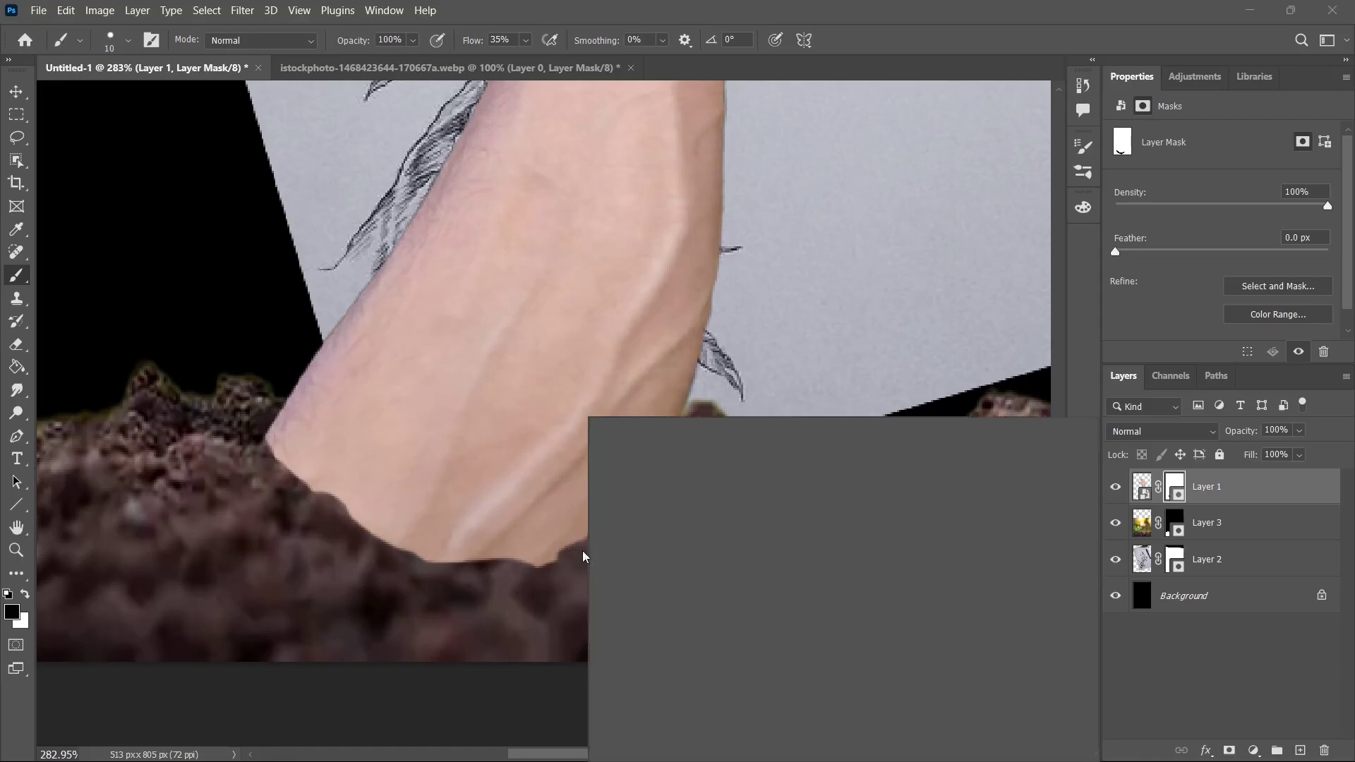
double_click(703, 630)
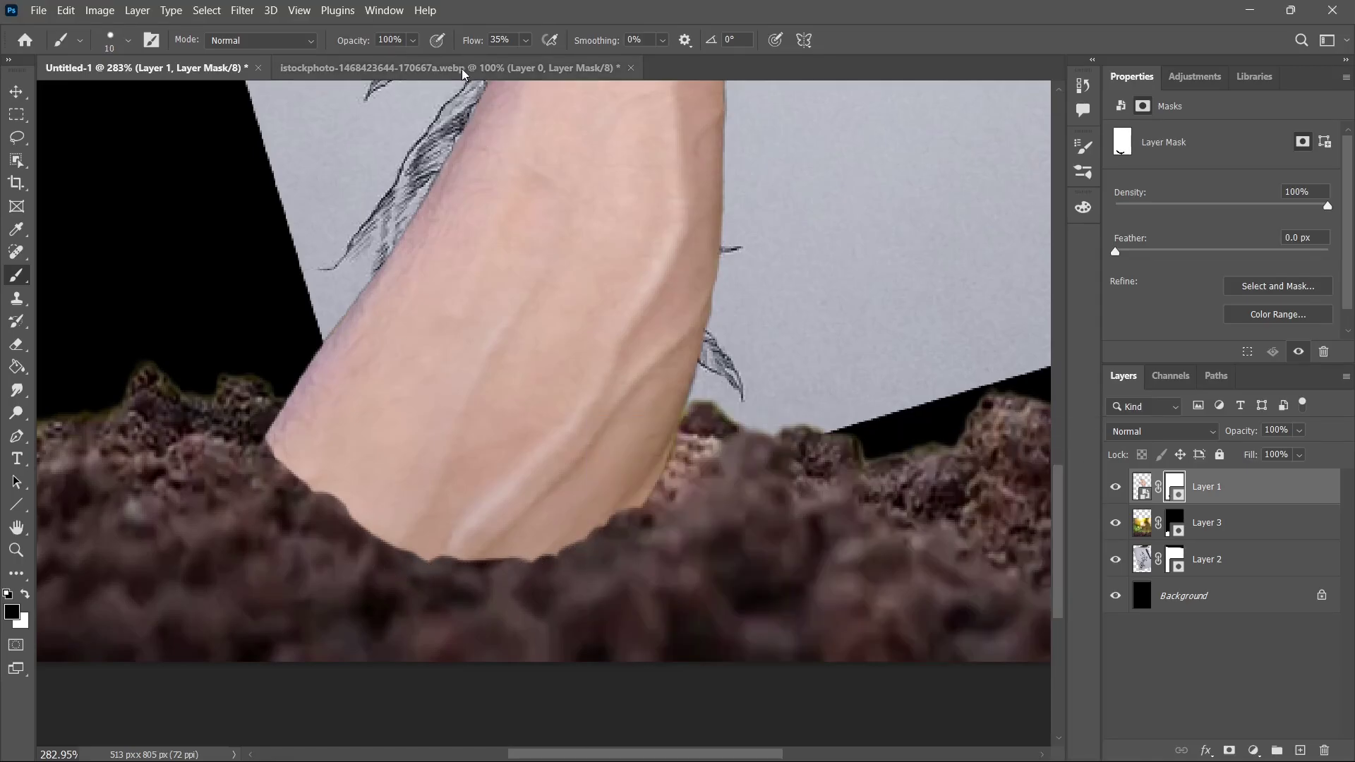
drag(472, 40, 687, 43)
mouse_move(350, 524)
mouse_down()
mouse_move(456, 574)
mouse_move(474, 554)
mouse_move(429, 559)
mouse_move(512, 560)
mouse_move(458, 553)
mouse_up()
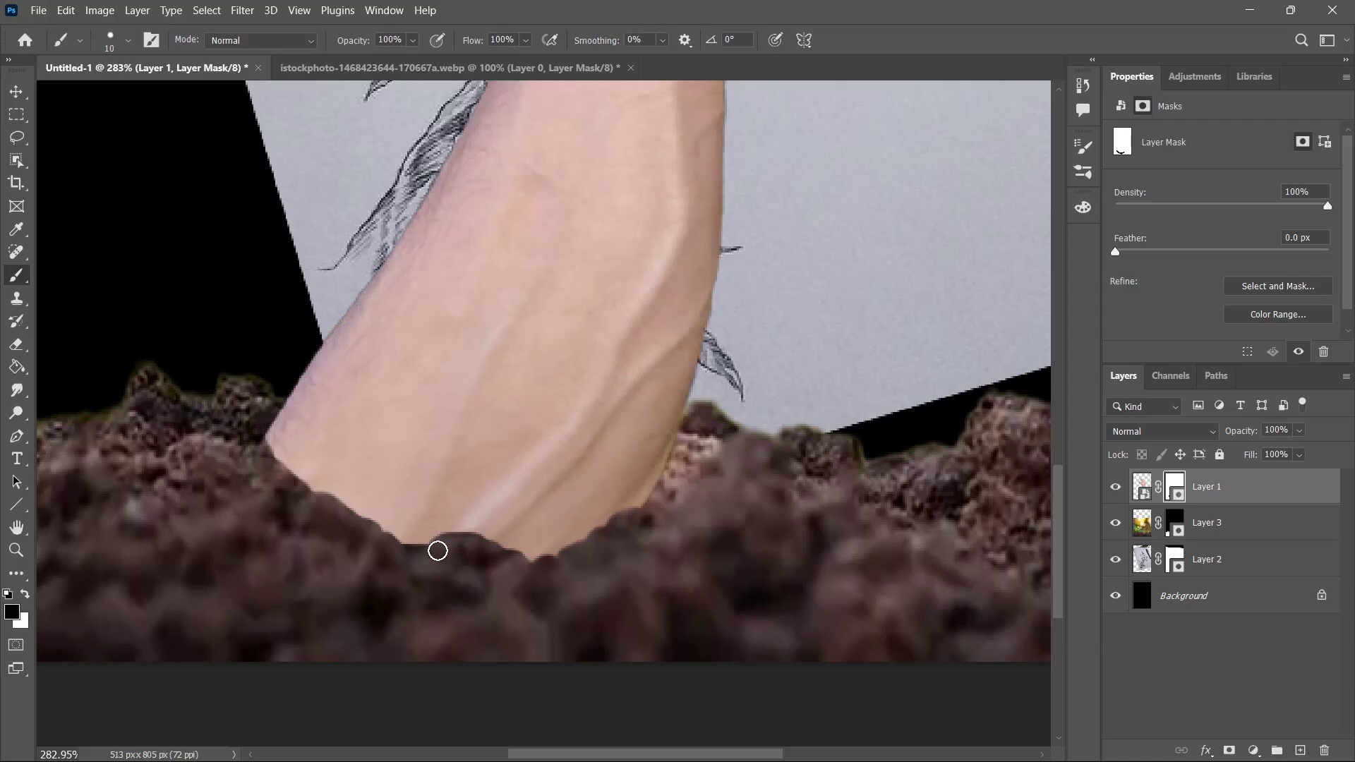
right_click(459, 568)
key(Escape)
mouse_move(455, 538)
mouse_down()
mouse_move(527, 569)
mouse_move(375, 541)
mouse_move(362, 518)
mouse_move(268, 457)
mouse_up()
scroll(856, 459, down, 13)
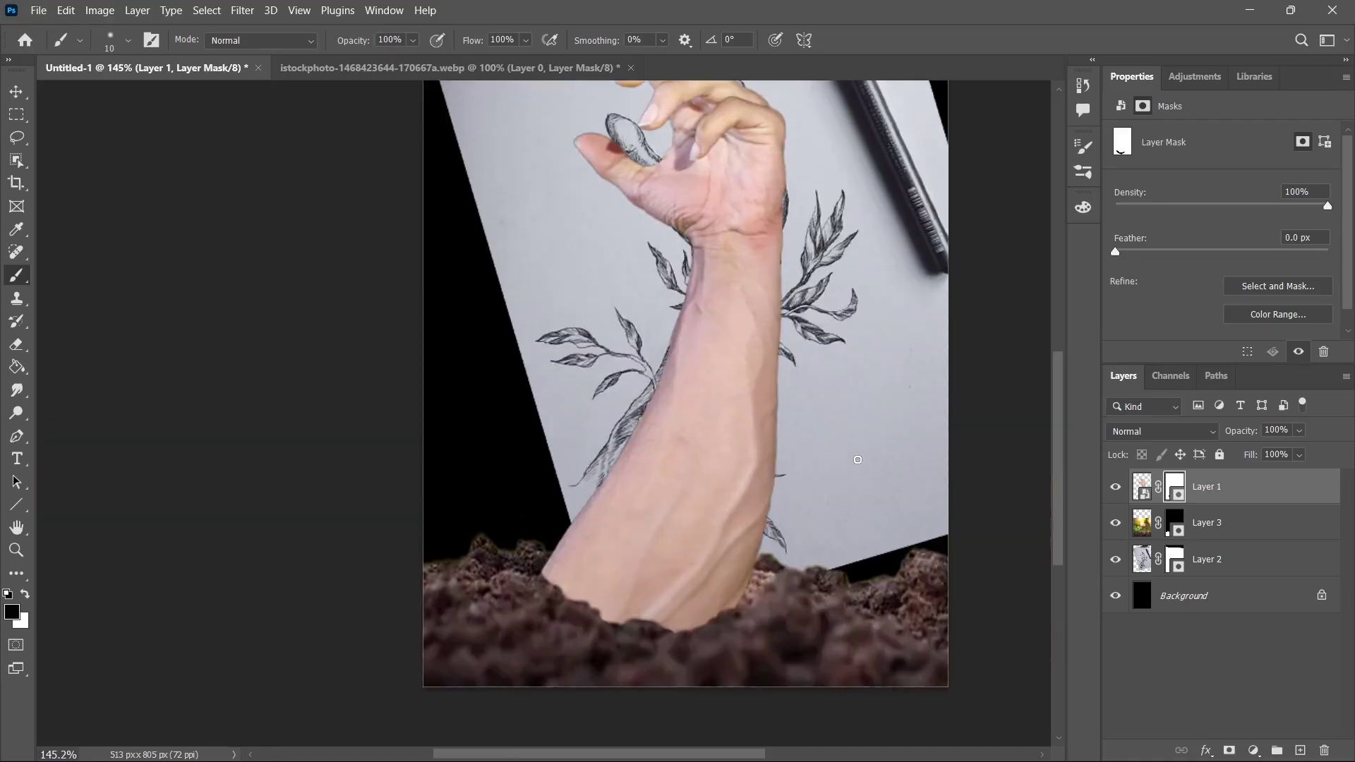
scroll(922, 459, up, 2)
drag(925, 485, 608, 477)
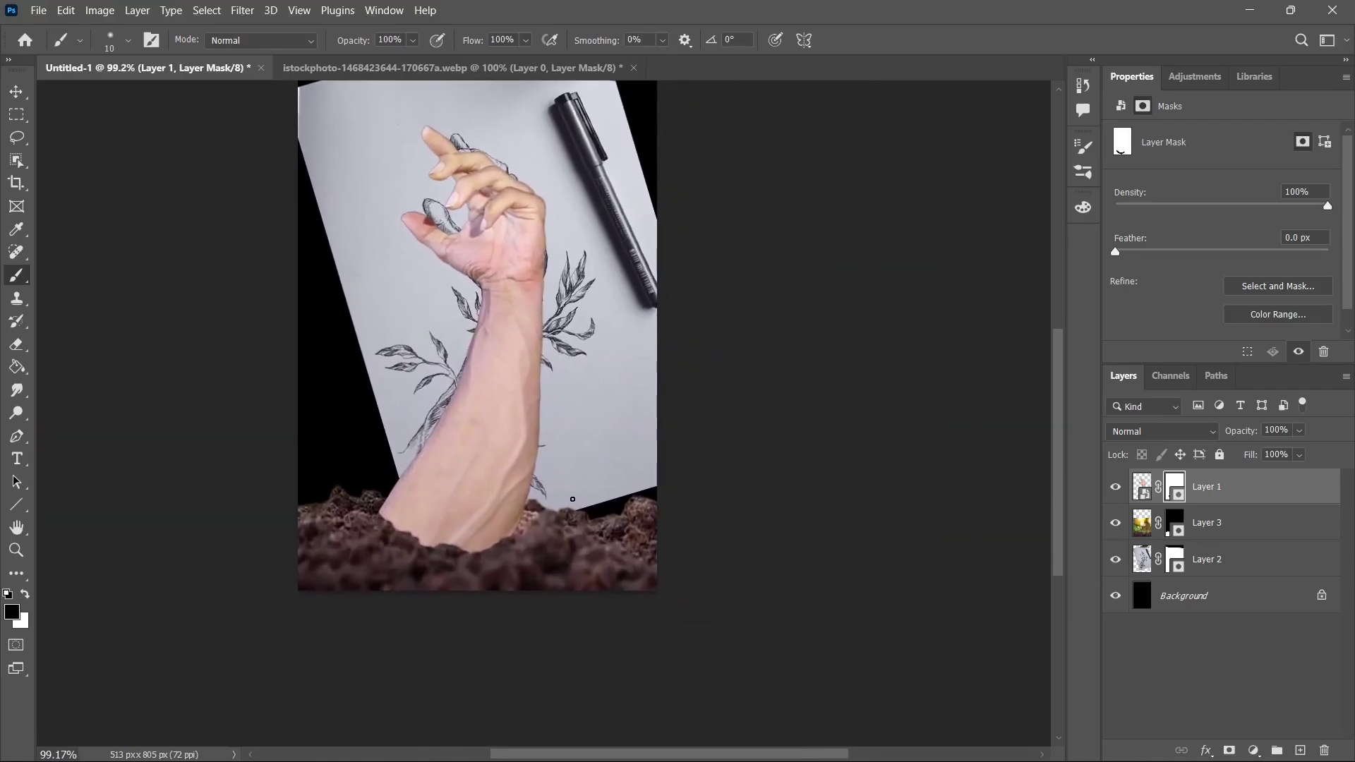
- Paint white on the Exposure 1 mask along the arm's base to shade where it enters the soil
scroll(545, 514, up, 2)
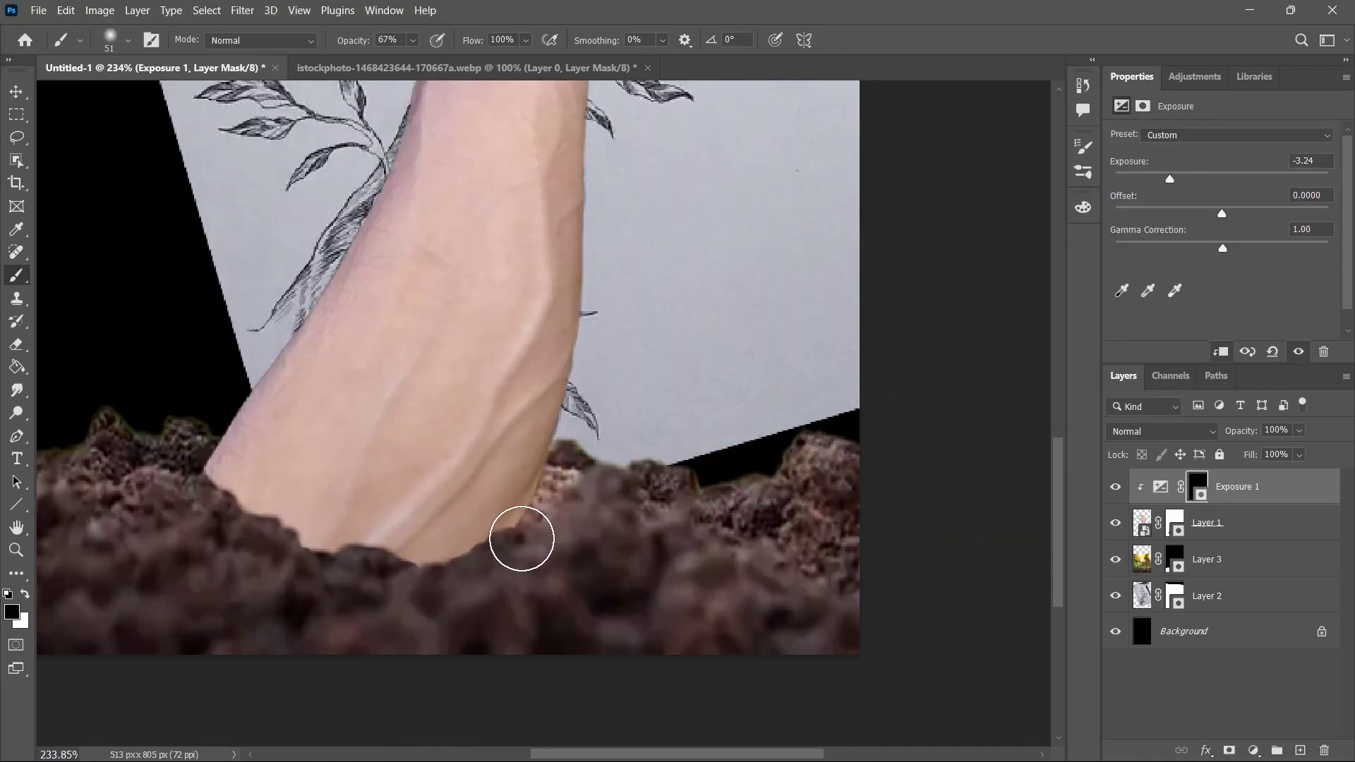
key(x)
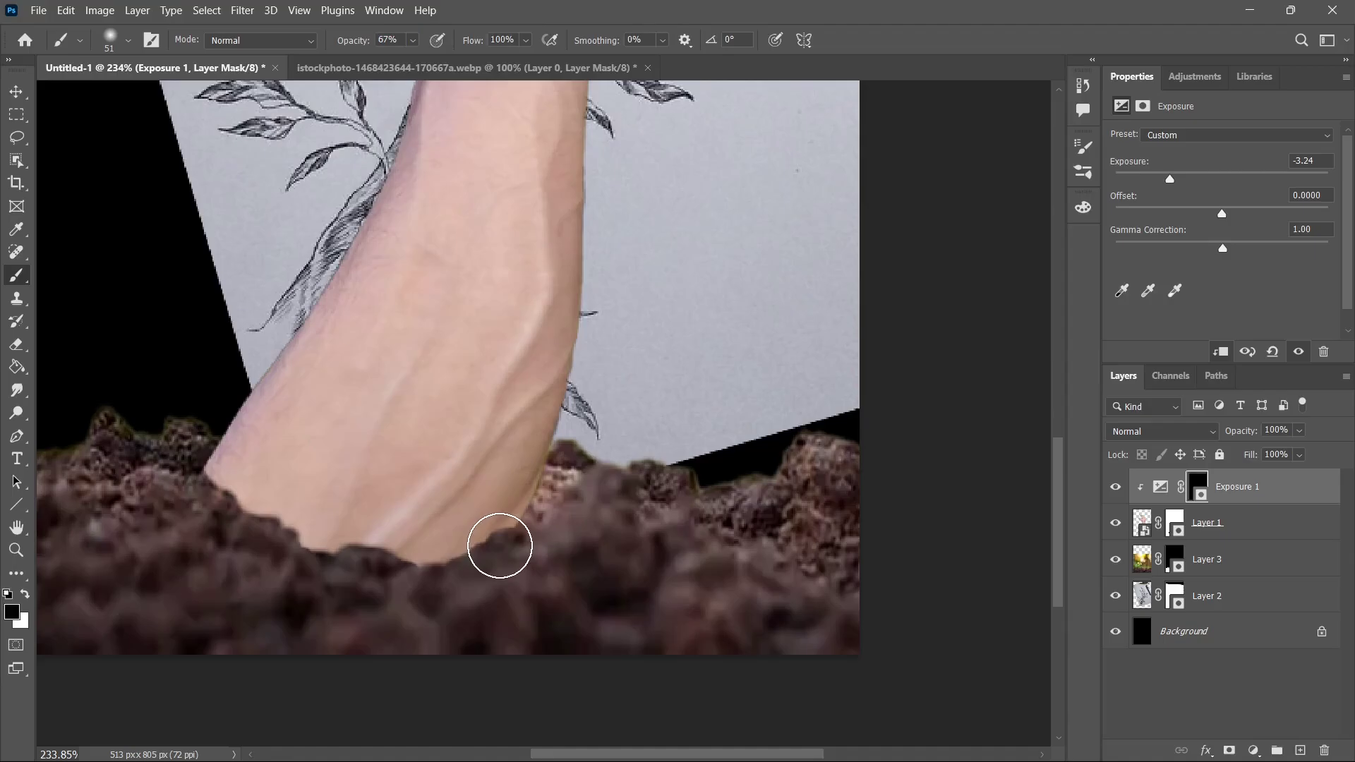
mouse_move(514, 547)
mouse_down()
mouse_move(457, 585)
mouse_move(314, 589)
mouse_move(370, 580)
mouse_move(261, 566)
mouse_move(175, 481)
mouse_move(202, 520)
mouse_move(282, 557)
mouse_move(441, 600)
mouse_move(545, 549)
mouse_move(389, 580)
mouse_move(242, 547)
mouse_up()
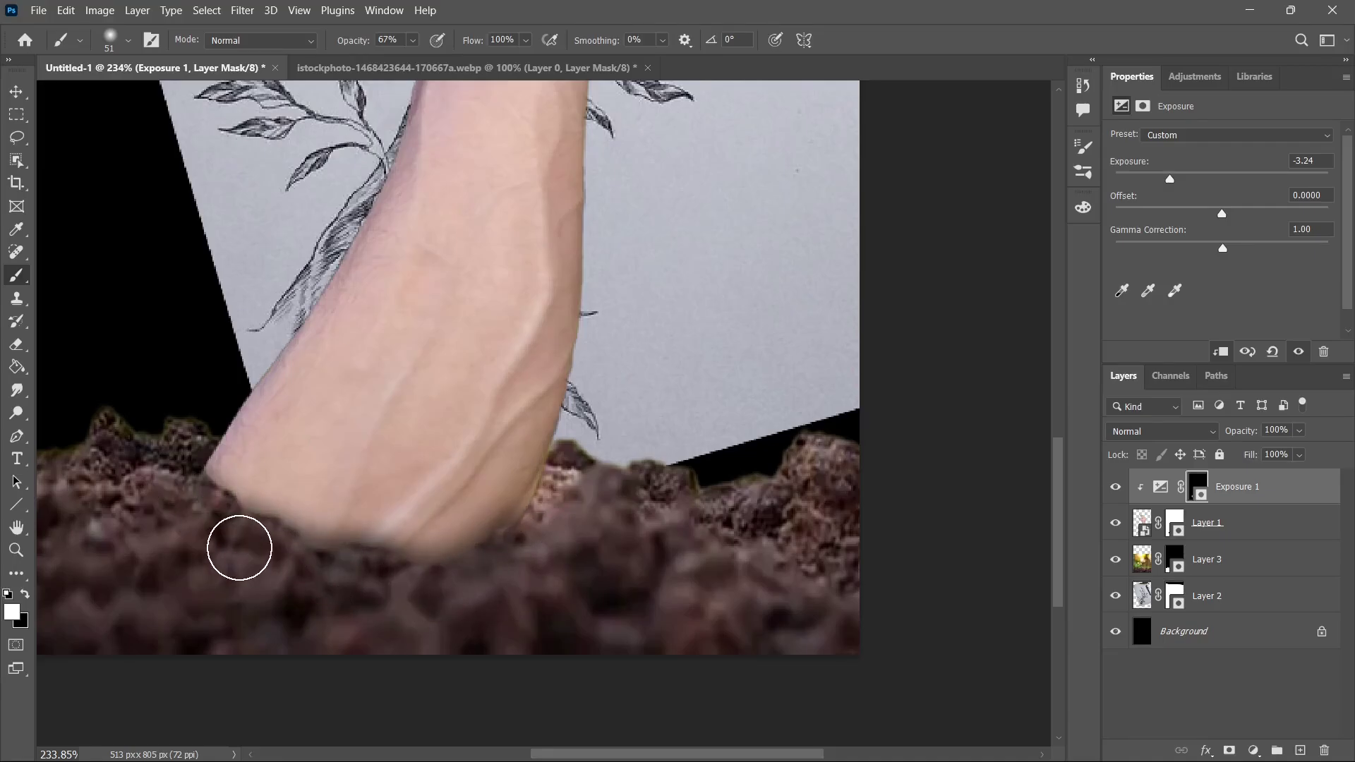
scroll(242, 548, down, 4)
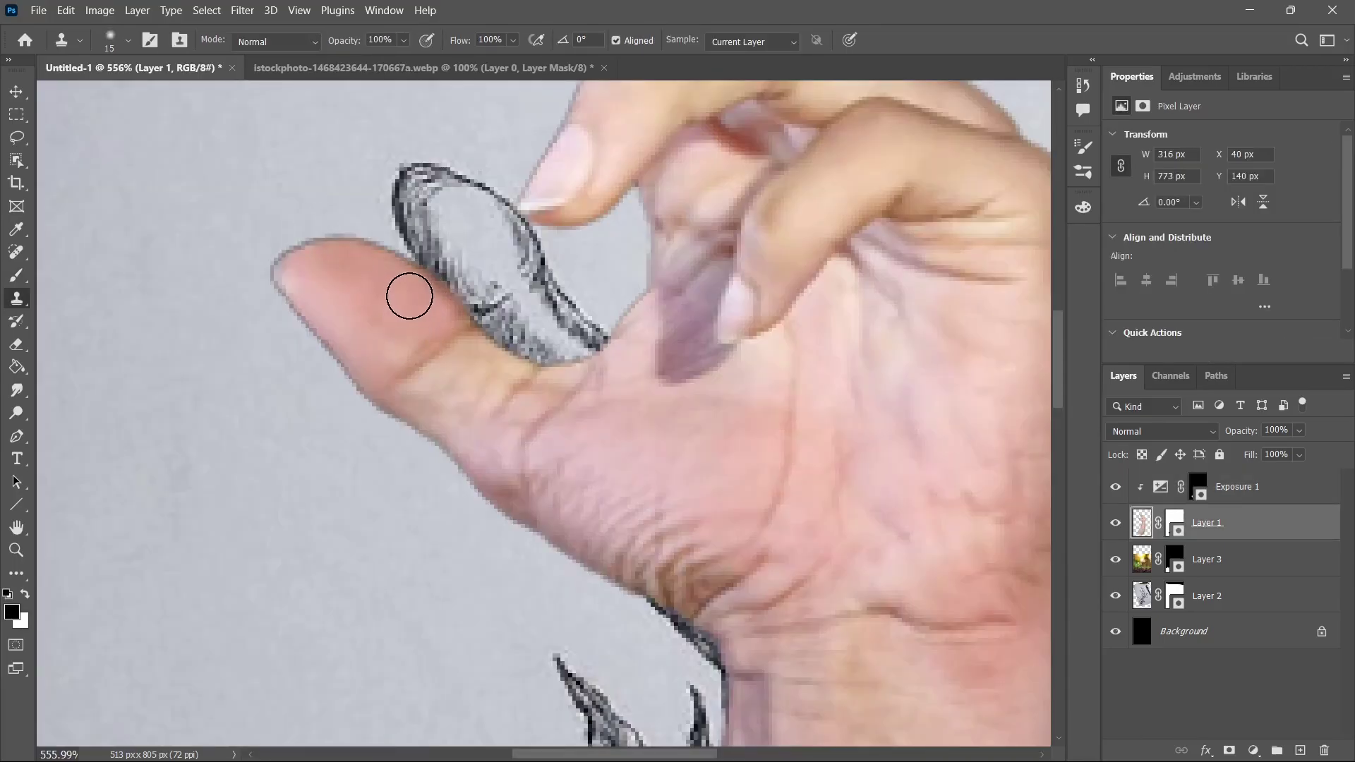
- Adjust the Curves 1 layer clipped to the arm by raising the highlight point and slightly lowering the midtones
scroll(428, 309, down, 6)
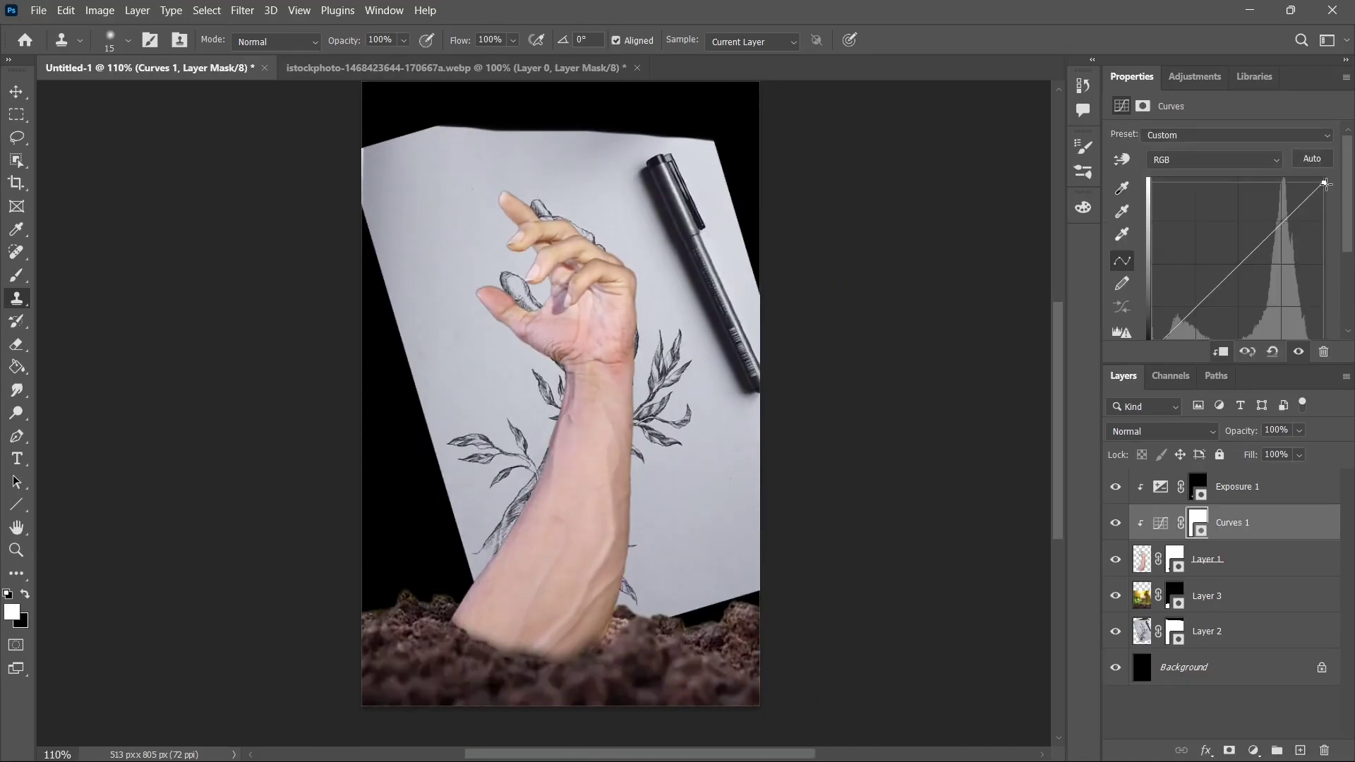
drag(1324, 185, 1338, 168)
drag(1240, 262, 1248, 266)
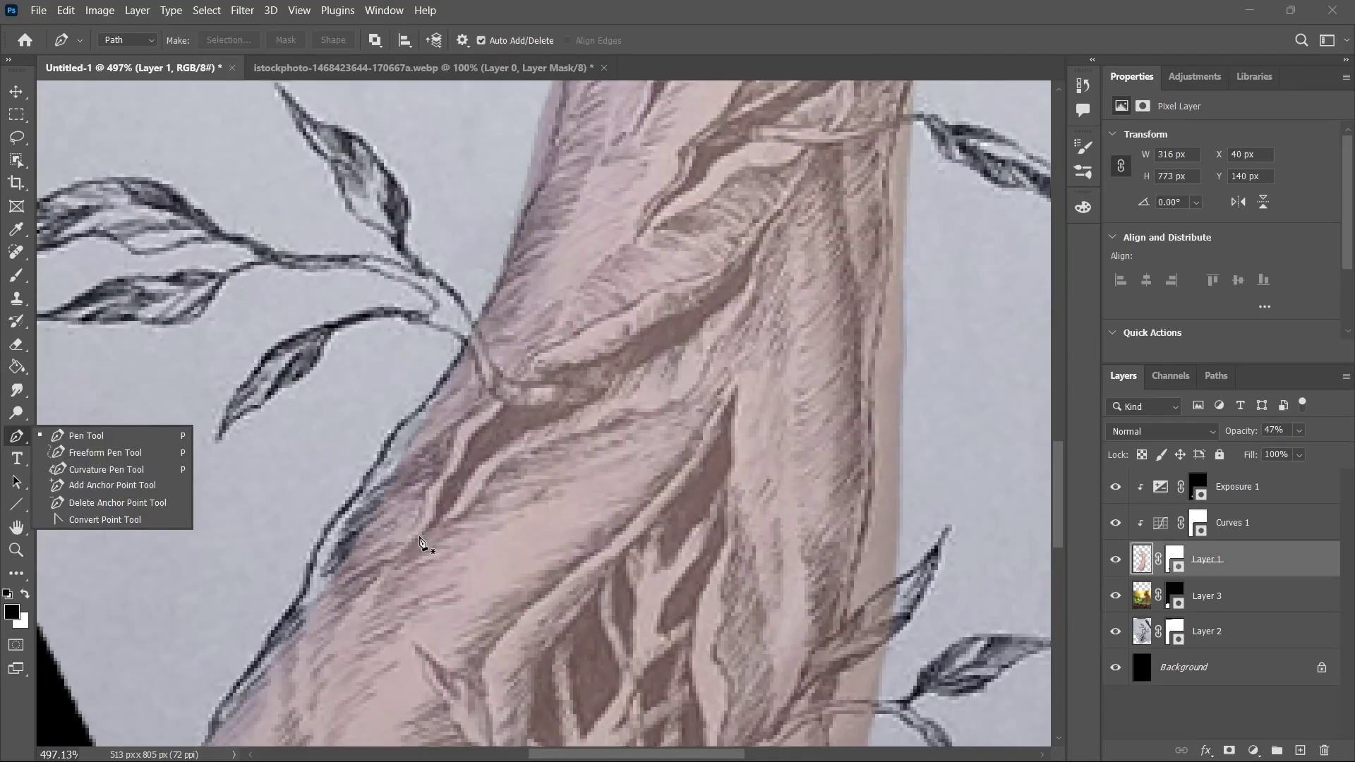
- Trace a pen path along the upper edge of the dark diagonal opening in the drawn forearm, up to its tip
click(420, 536)
click(436, 523)
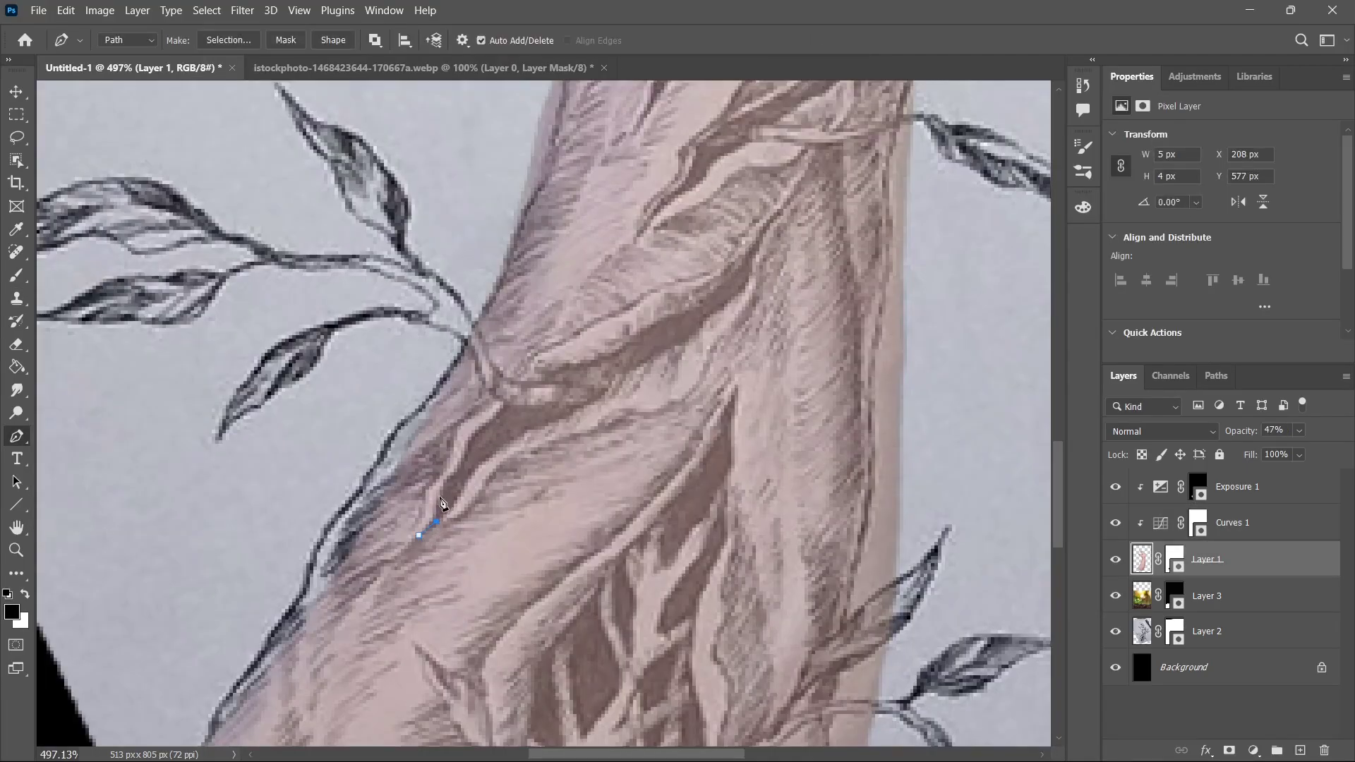
scroll(440, 502, up, 3)
click(444, 505)
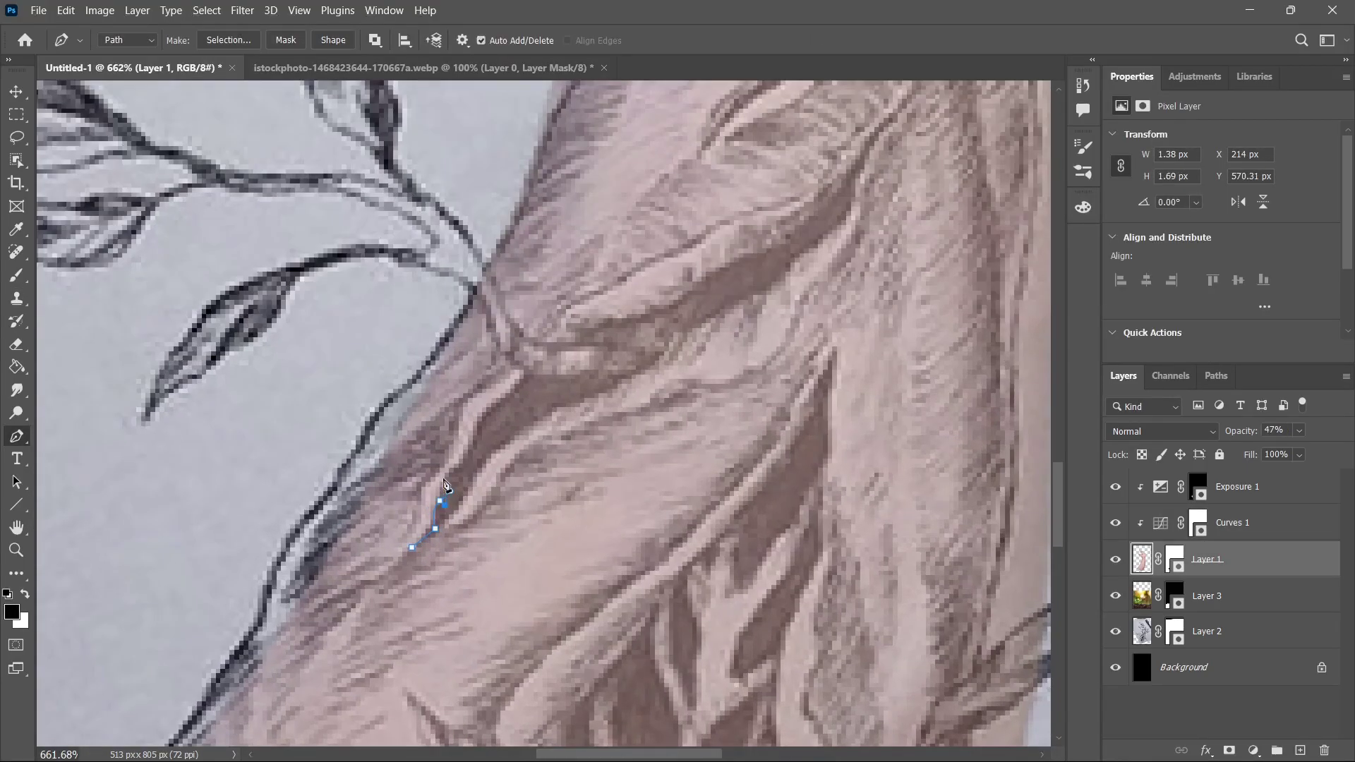
click(458, 463)
drag(478, 421, 541, 345)
drag(688, 291, 463, 381)
click(540, 348)
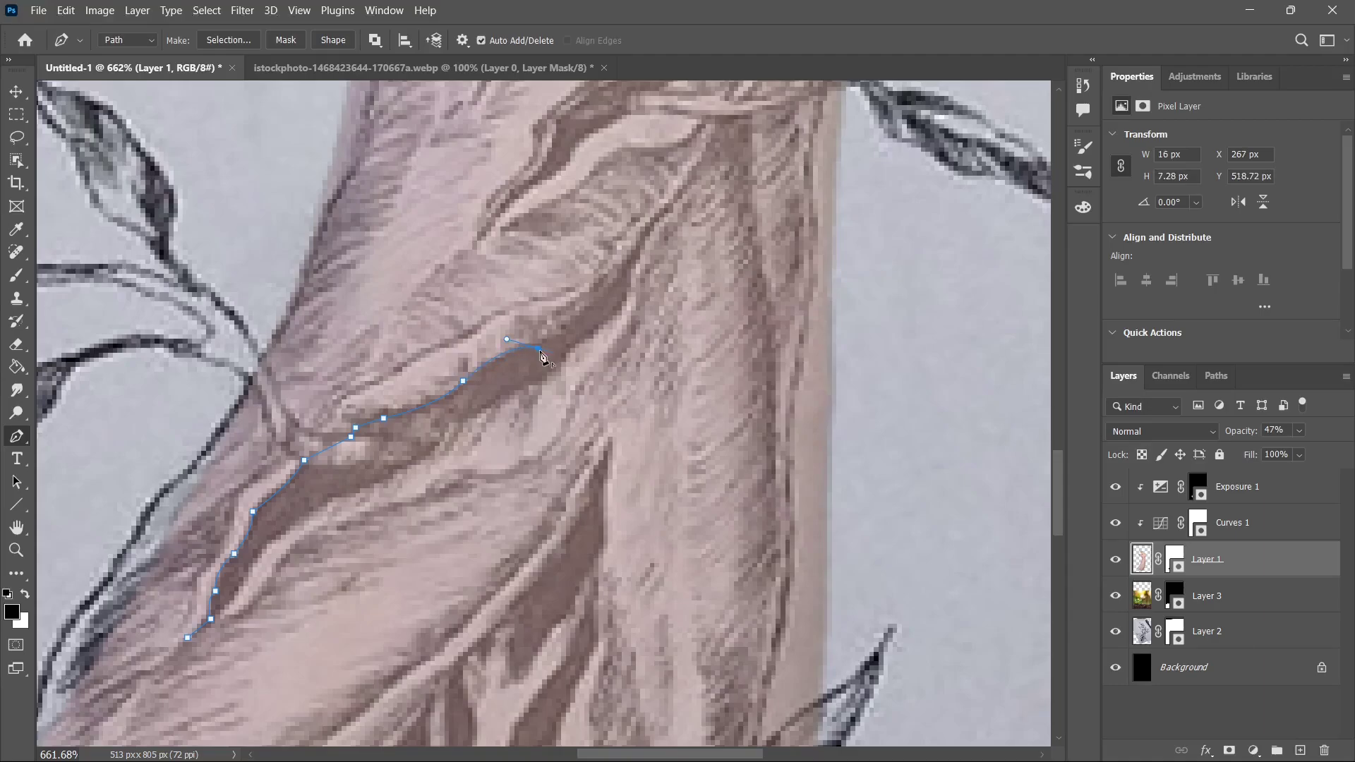
alt+click(612, 283)
scroll(677, 227, up, 1)
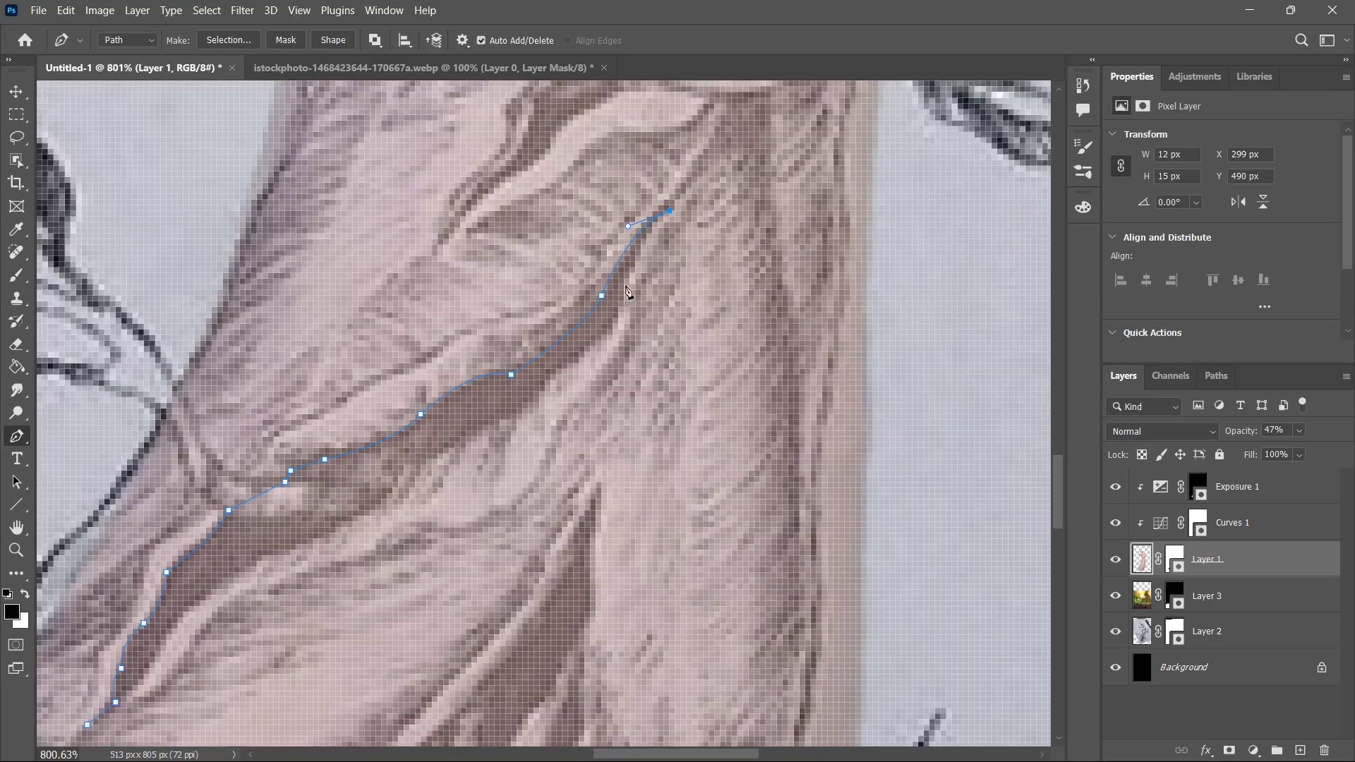
- Continue the pen path back along the lower edge of the dark diagonal opening toward its starting point
drag(633, 284, 635, 306)
drag(535, 378, 458, 444)
drag(351, 512, 469, 466)
drag(477, 468, 460, 473)
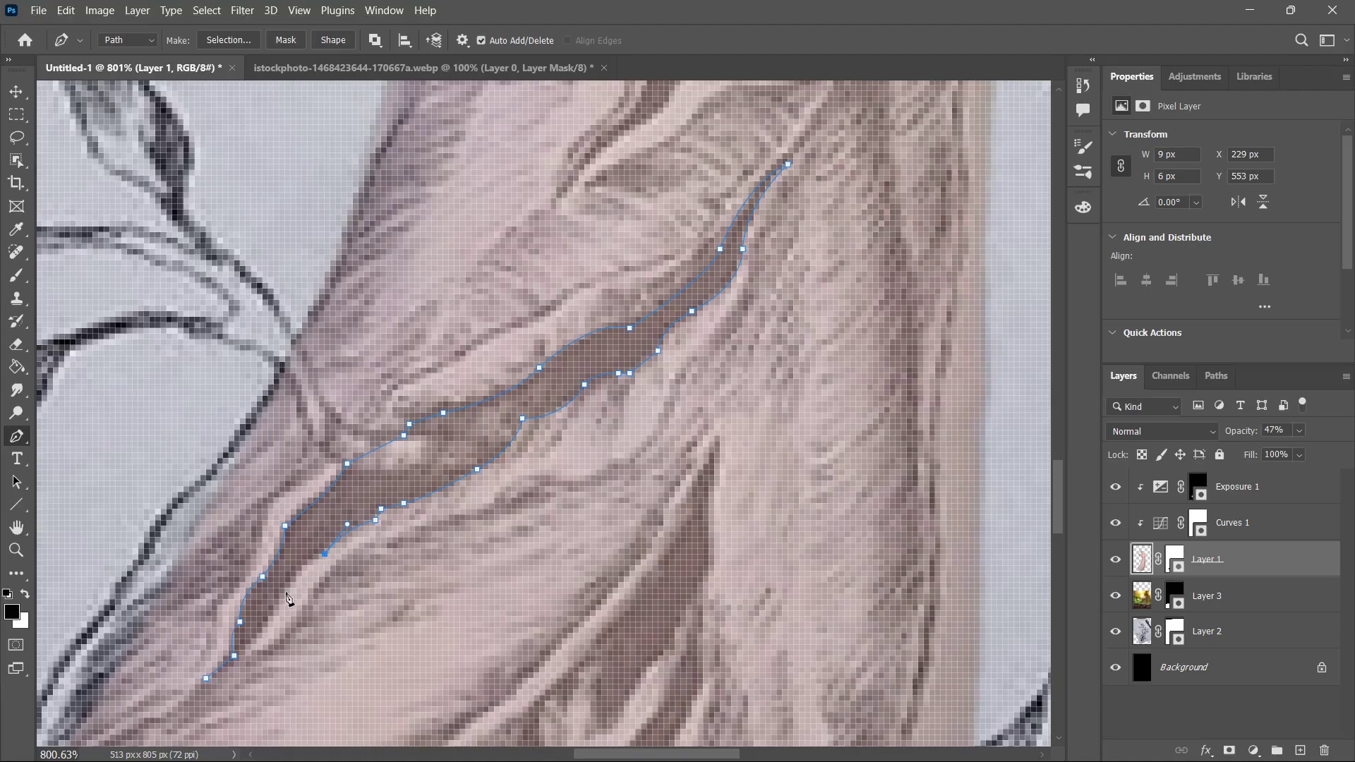
- Close the path around the dark diagonal opening and convert it into a selection
click(206, 679)
right_click(321, 555)
click(423, 227)
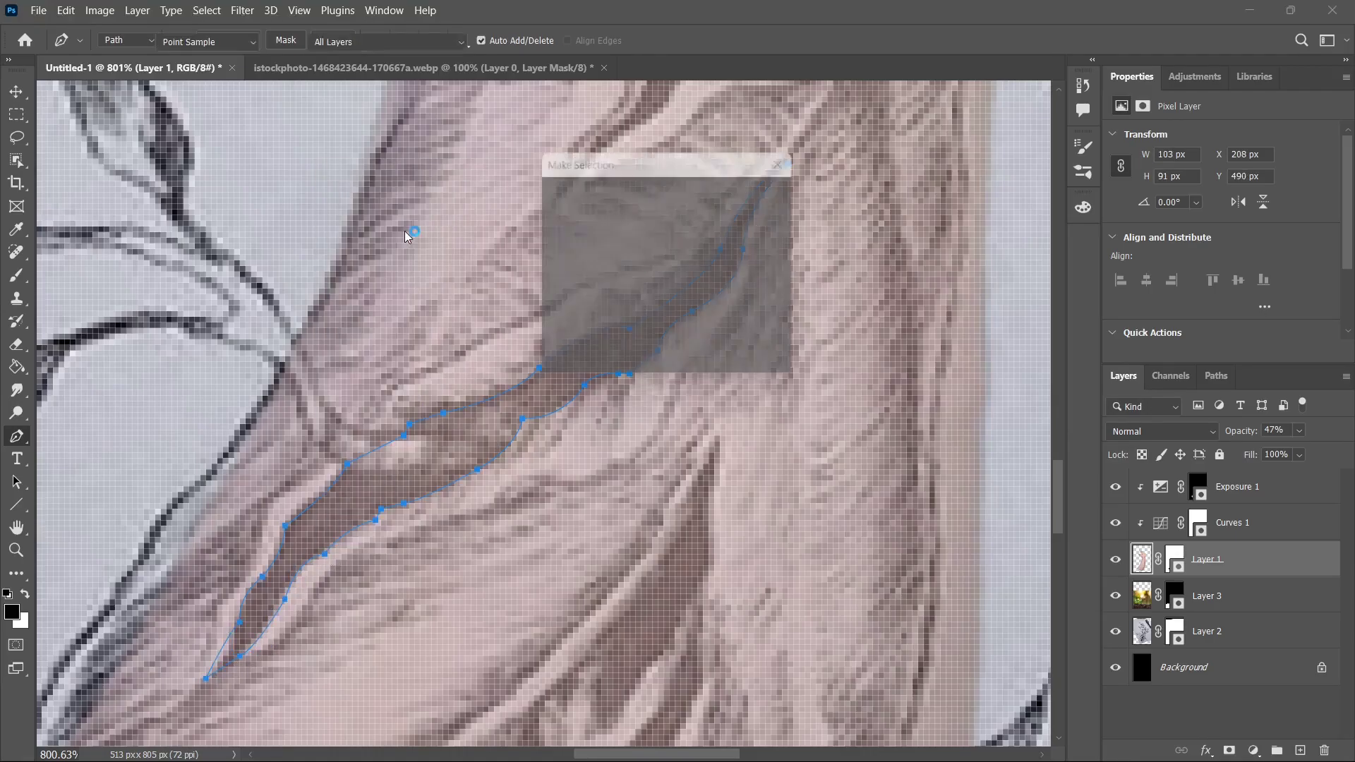
click(769, 198)
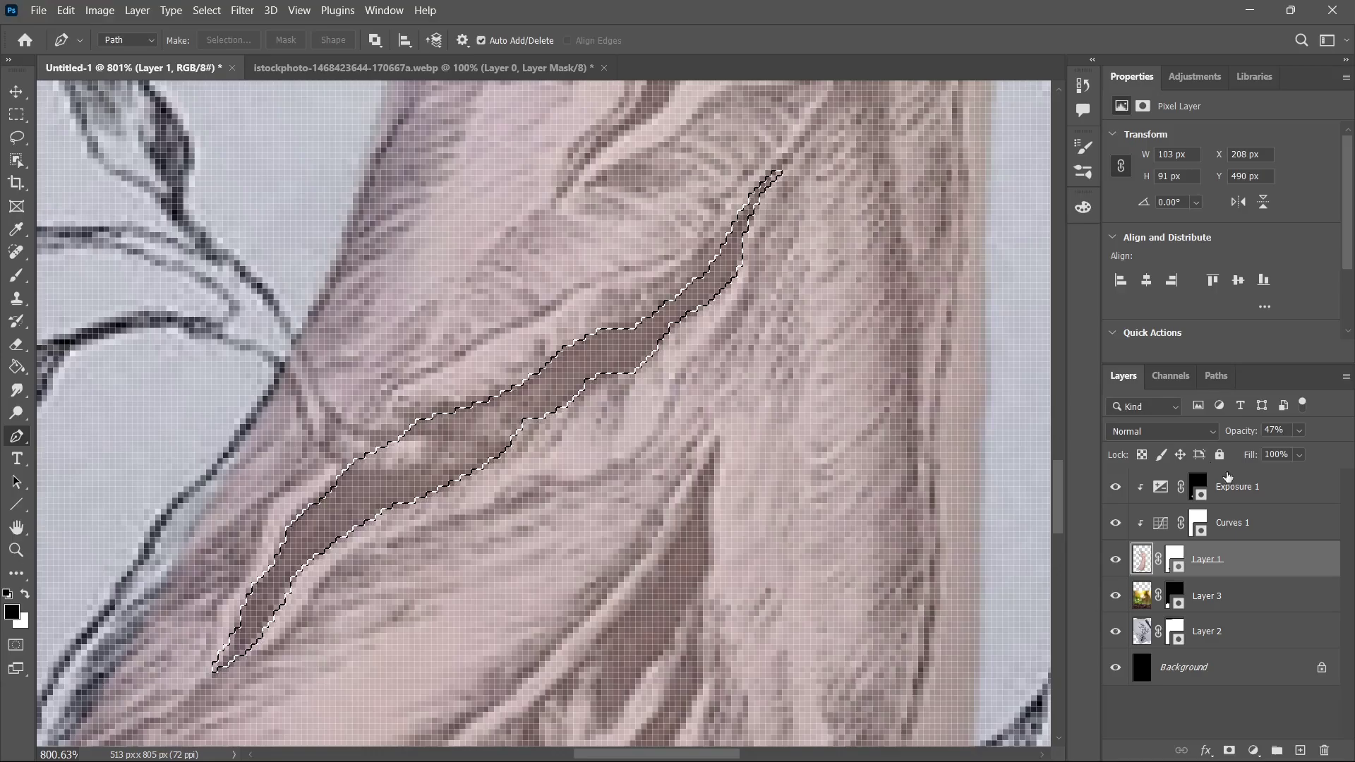
- Fill the selected diagonal opening with a black (000000) Solid Color fill layer
click(1253, 750)
click(1243, 457)
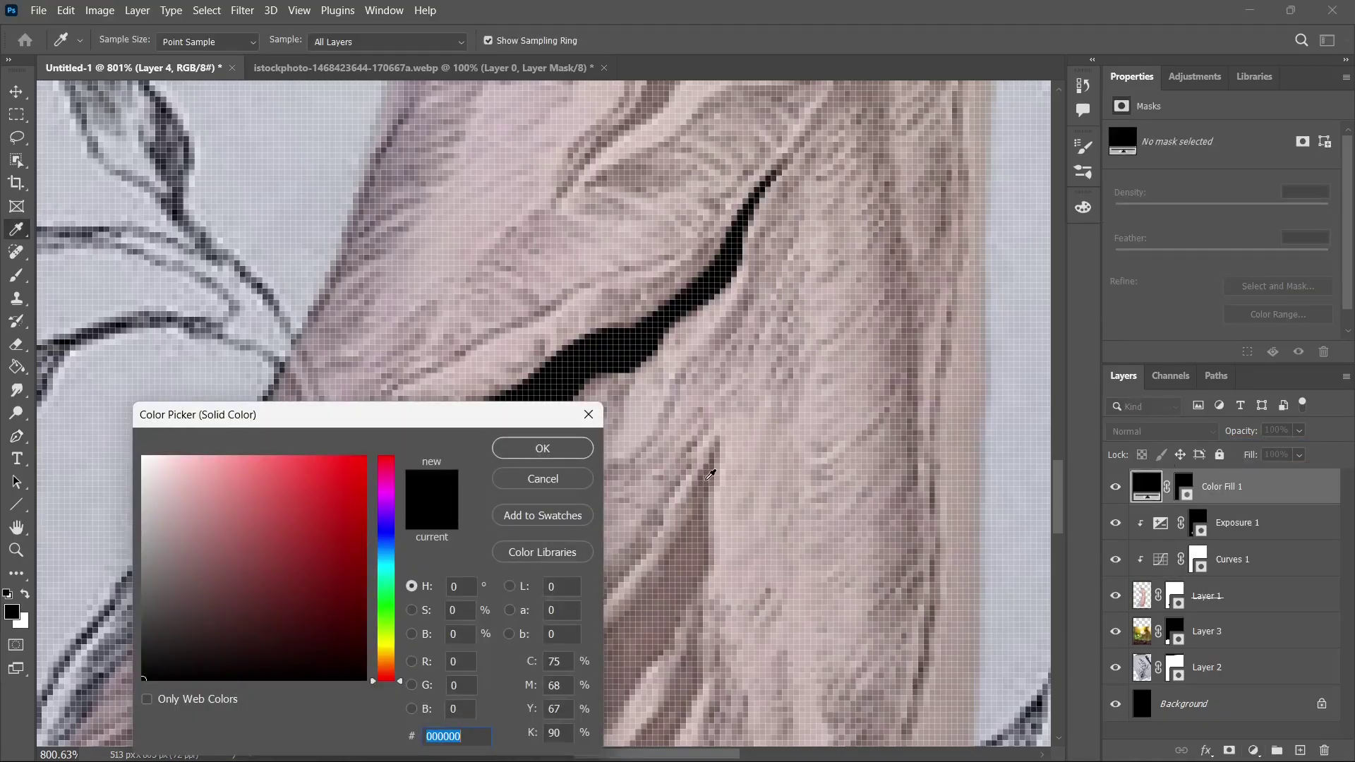
click(544, 450)
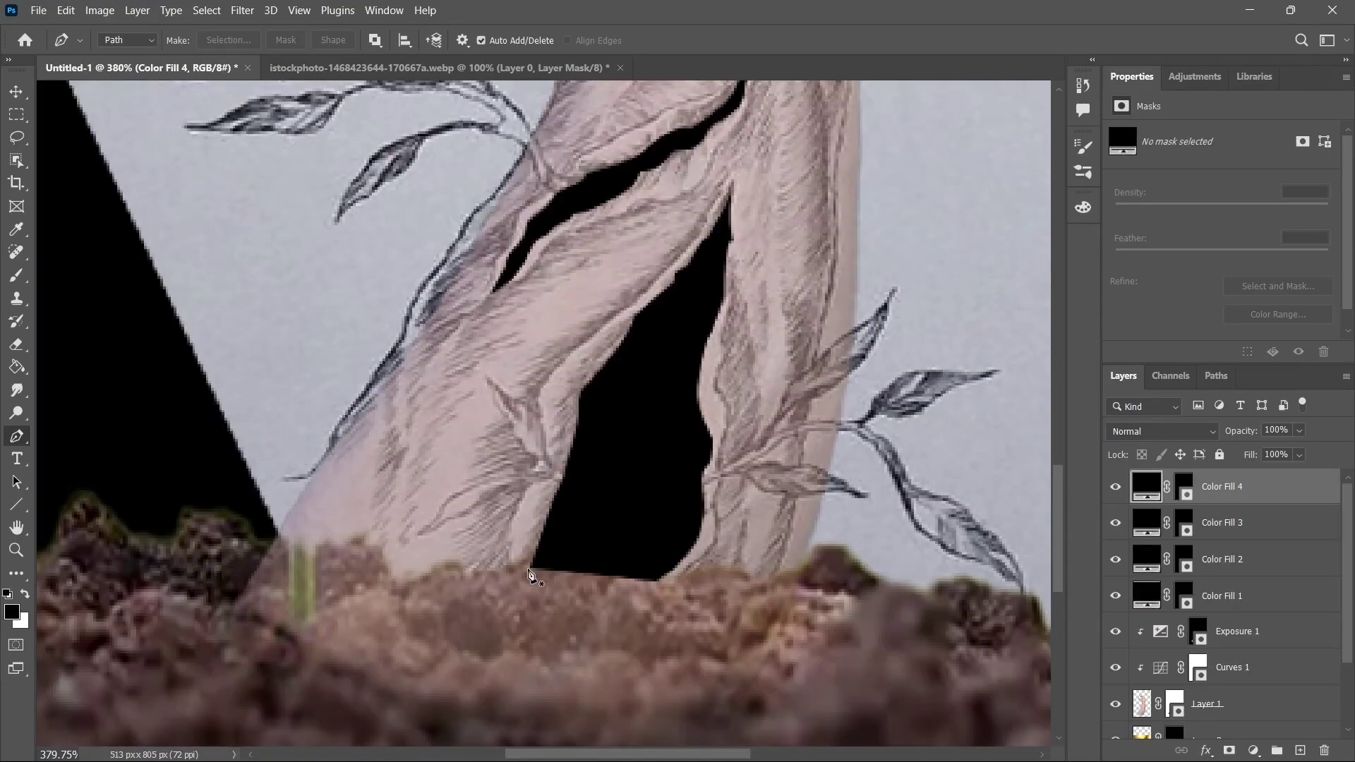
- Trace a closed pen path around the skin rim bordering the large black opening and convert it into a selection with 0 px feather
click(530, 568)
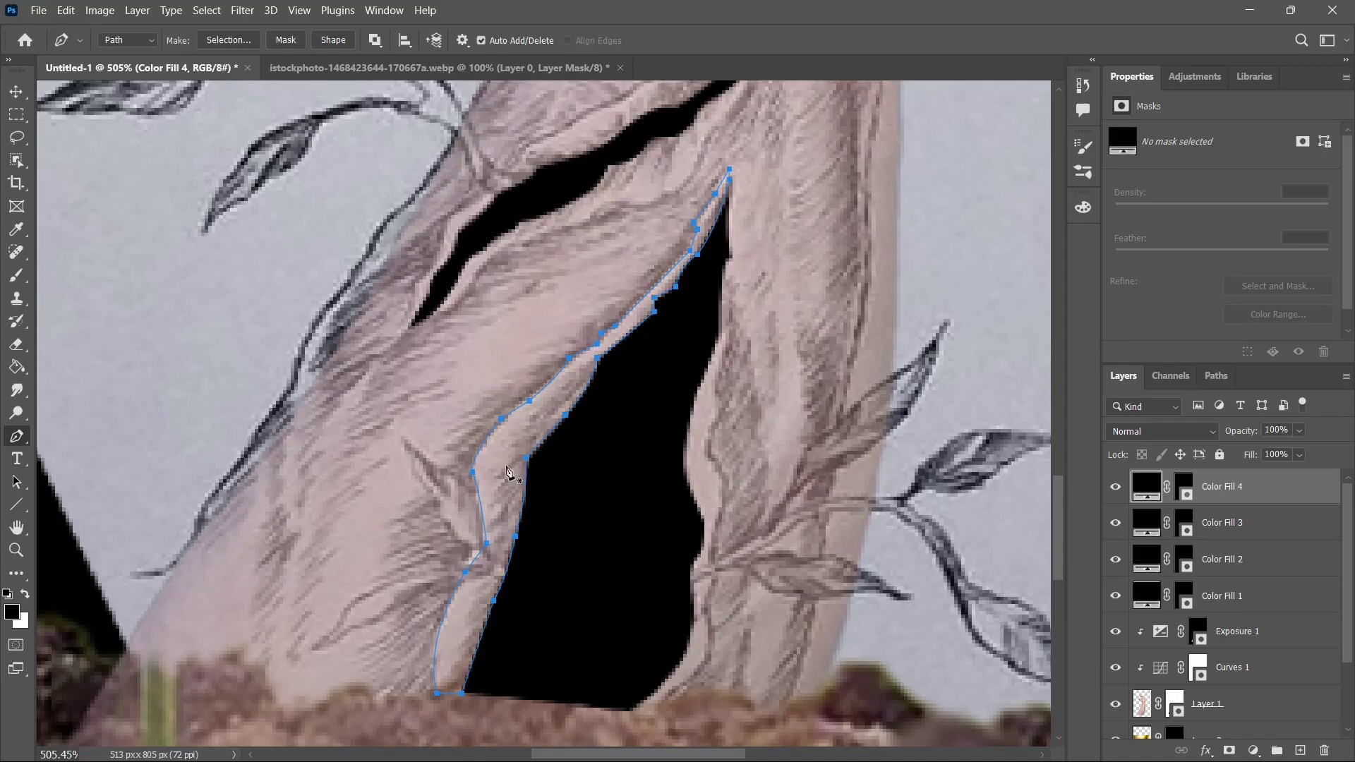
right_click(509, 473)
click(564, 149)
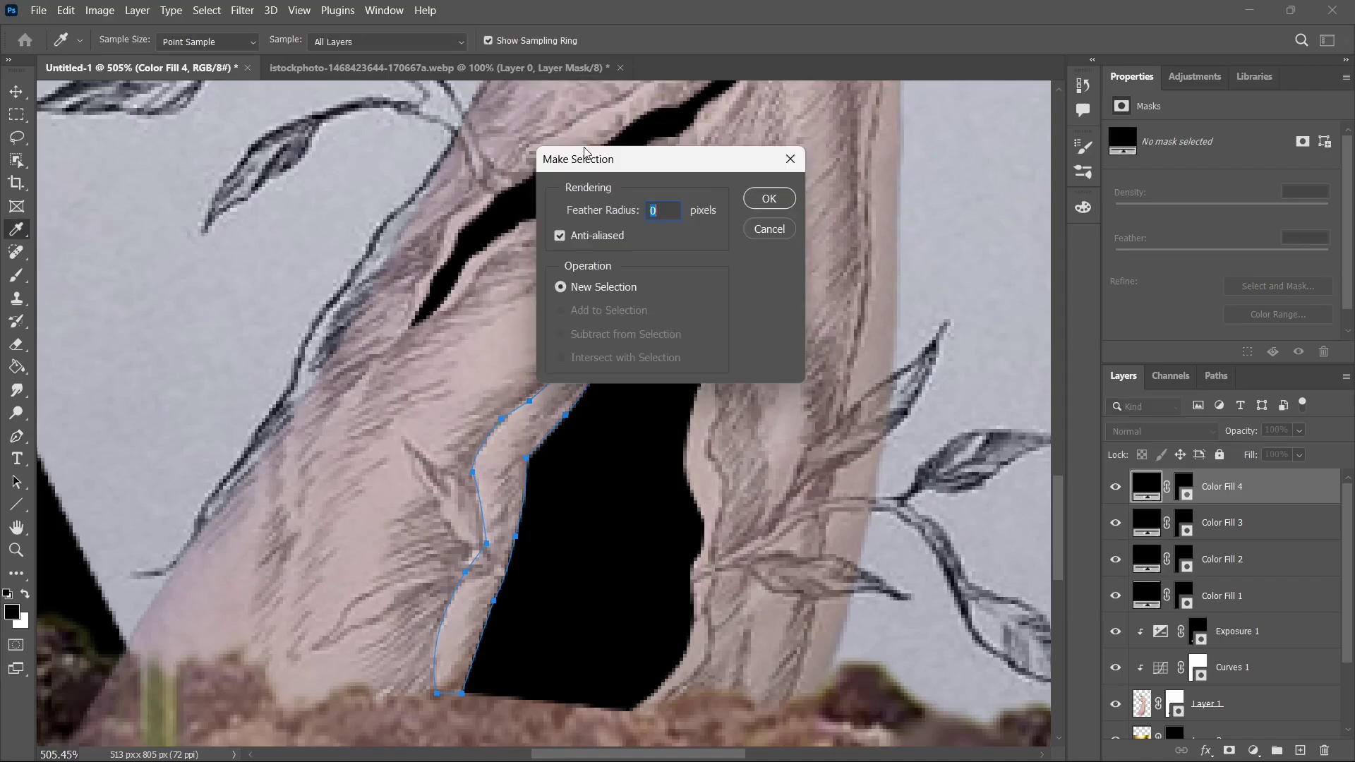
click(769, 199)
- Add a red Solid Color fill layer over the selected rim beside the large opening
click(1253, 750)
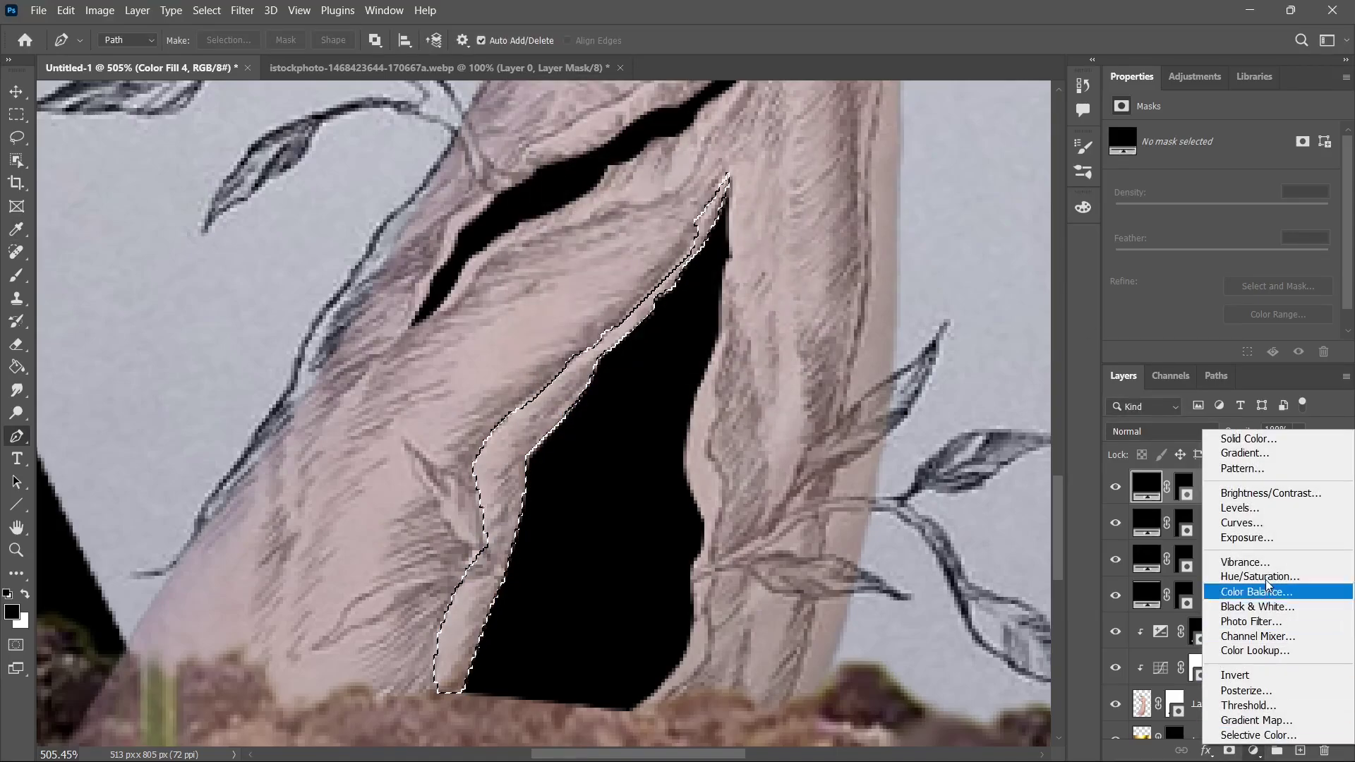
click(1226, 436)
text(ff0000)
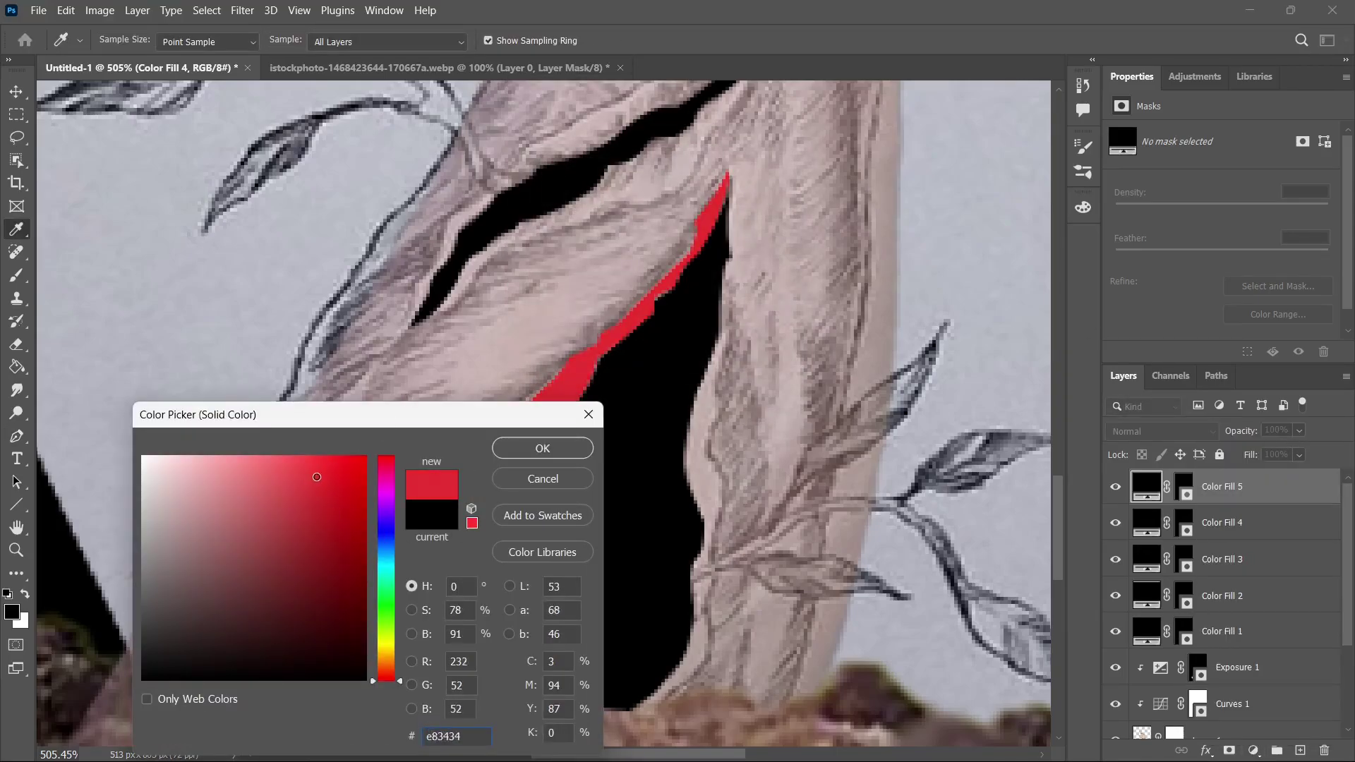
click(569, 456)
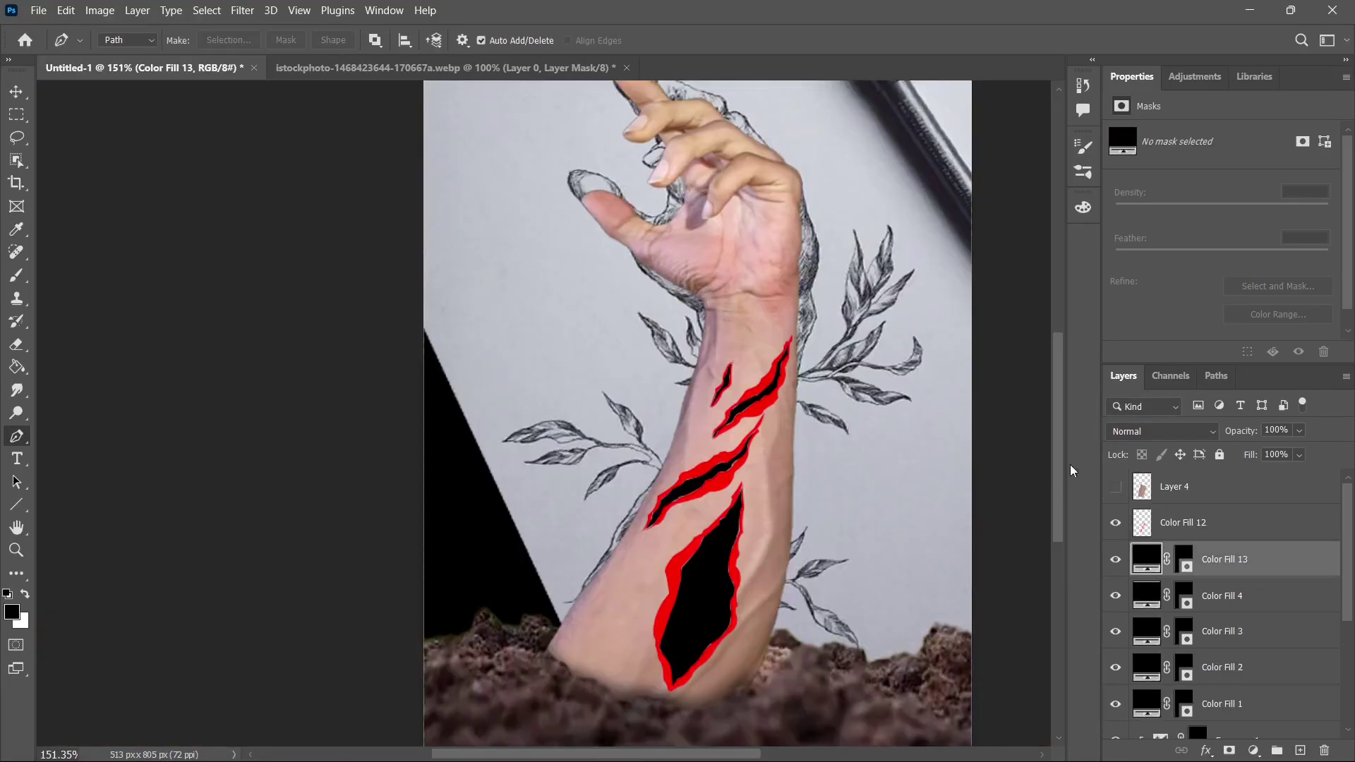
- Show the flesh texture on Layer 4 and clip it to the red rims of the Color Fill 12 layer
click(1116, 487)
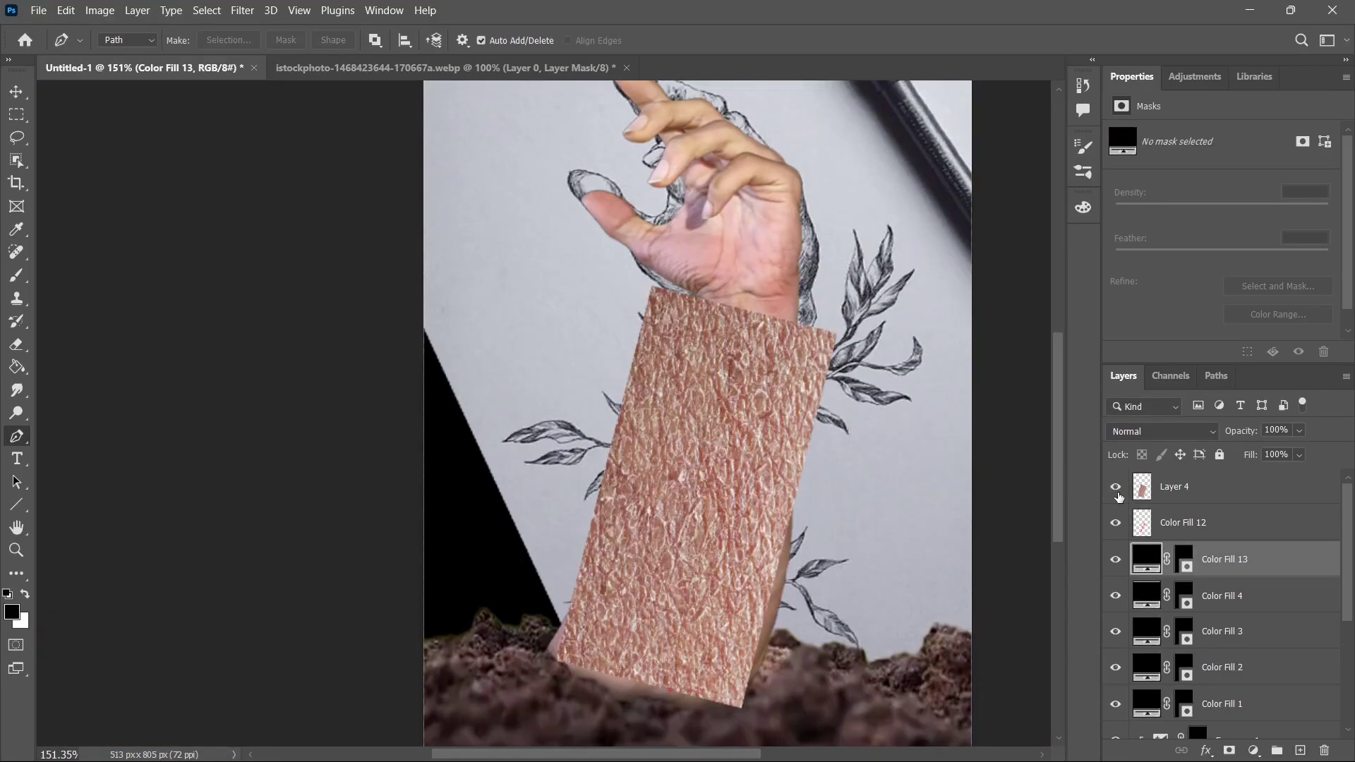
alt+click(1195, 505)
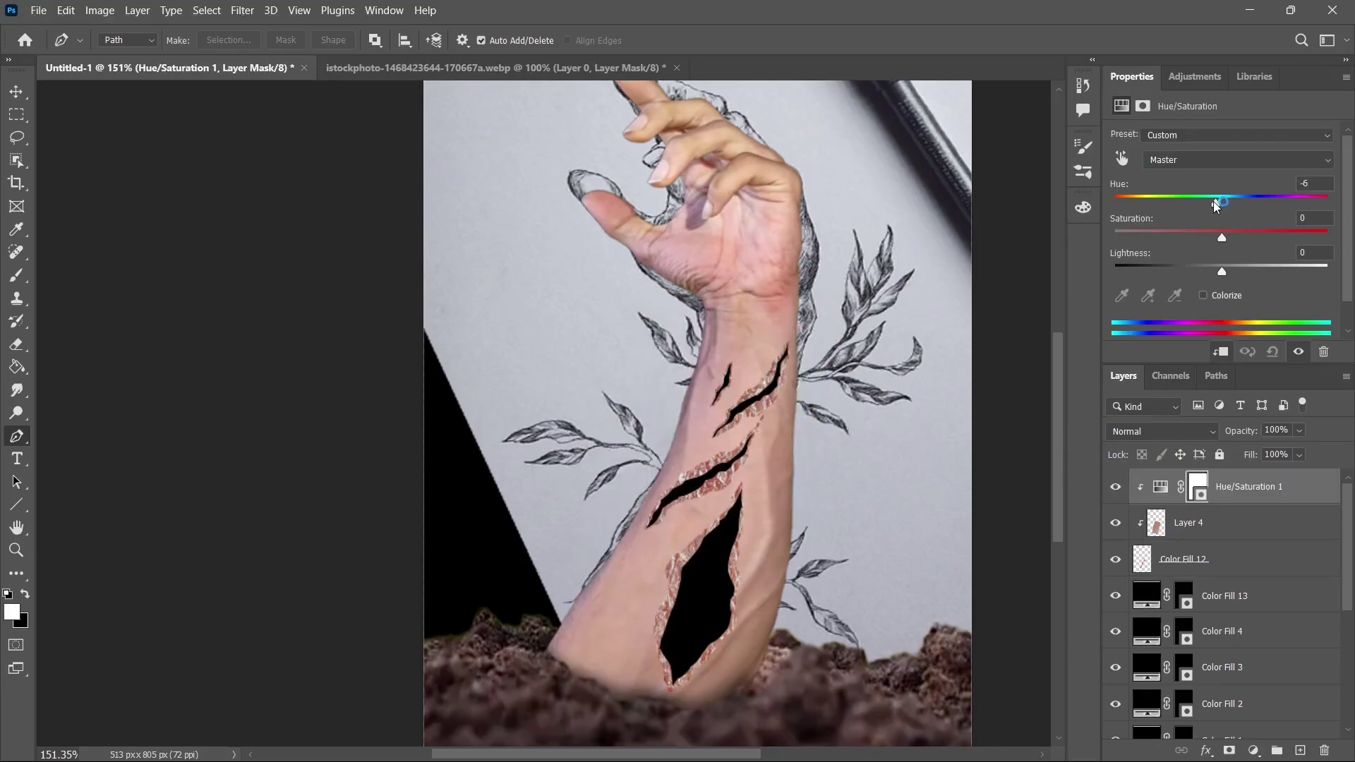
- Set the clipped Hue/Saturation adjustment to hue -9 and saturation +28, and lower the midtones with the Curves 2 layer
drag(1217, 202, 1212, 207)
drag(1222, 237, 1260, 235)
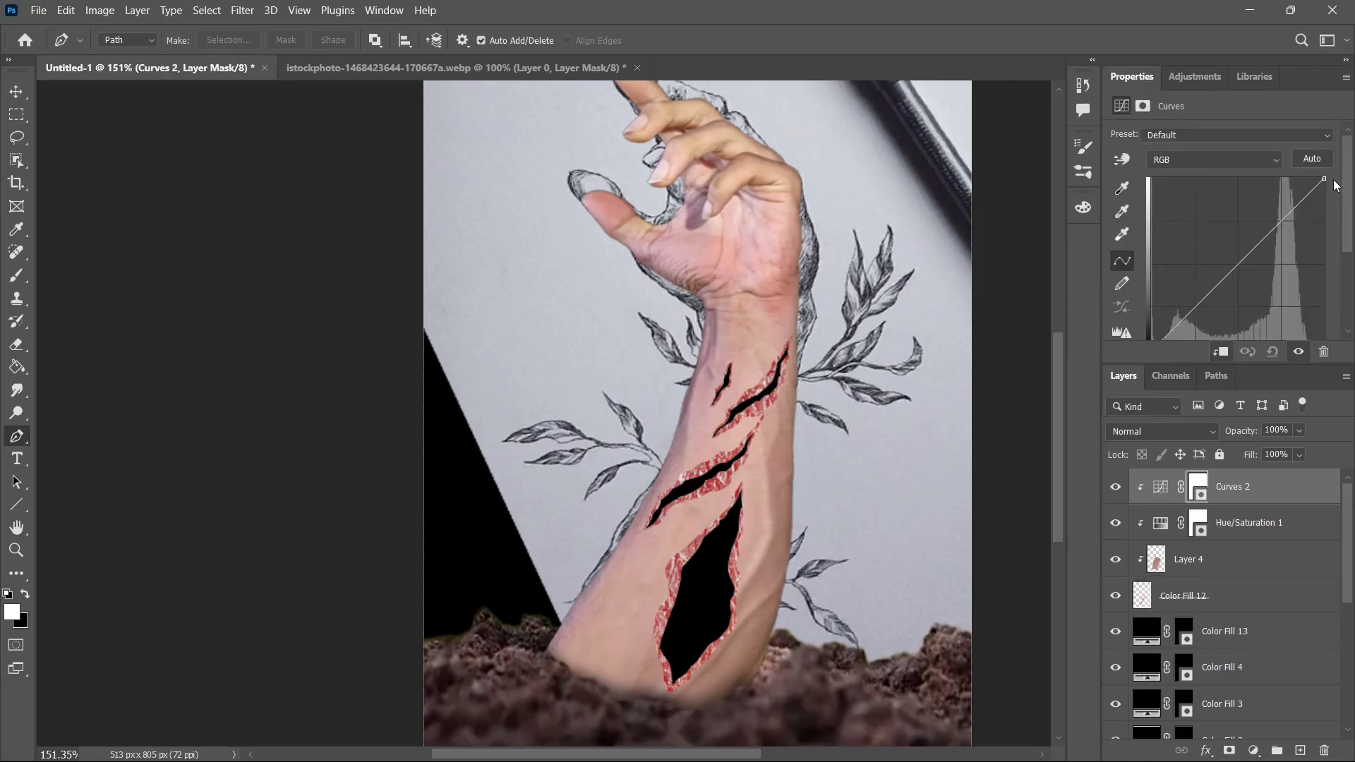
mouse_move(1323, 179)
mouse_down()
mouse_move(1325, 202)
mouse_move(1343, 172)
mouse_up()
drag(1249, 259, 1259, 260)
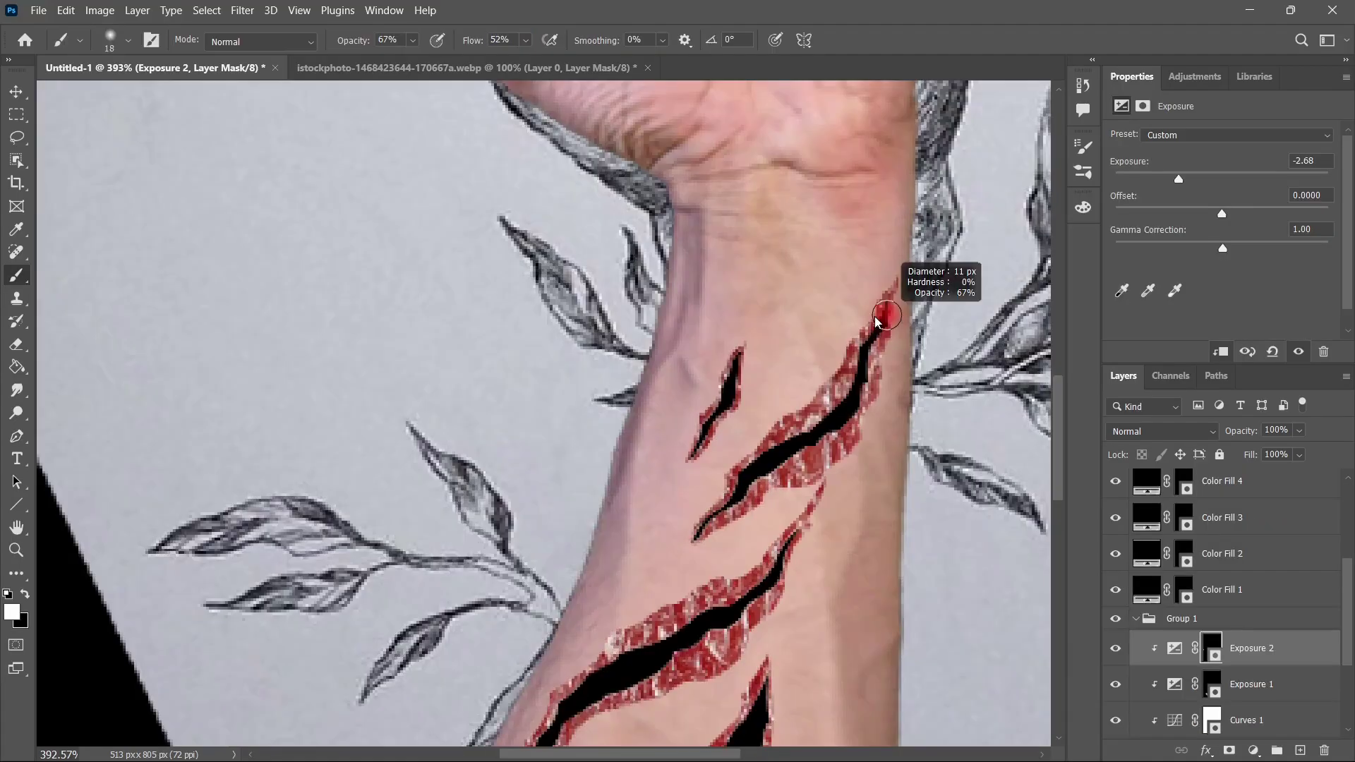
- Paint white on the Exposure 2 mask along the outer edges of the forearm cuts to shade the surrounding skin
drag(867, 336, 694, 550)
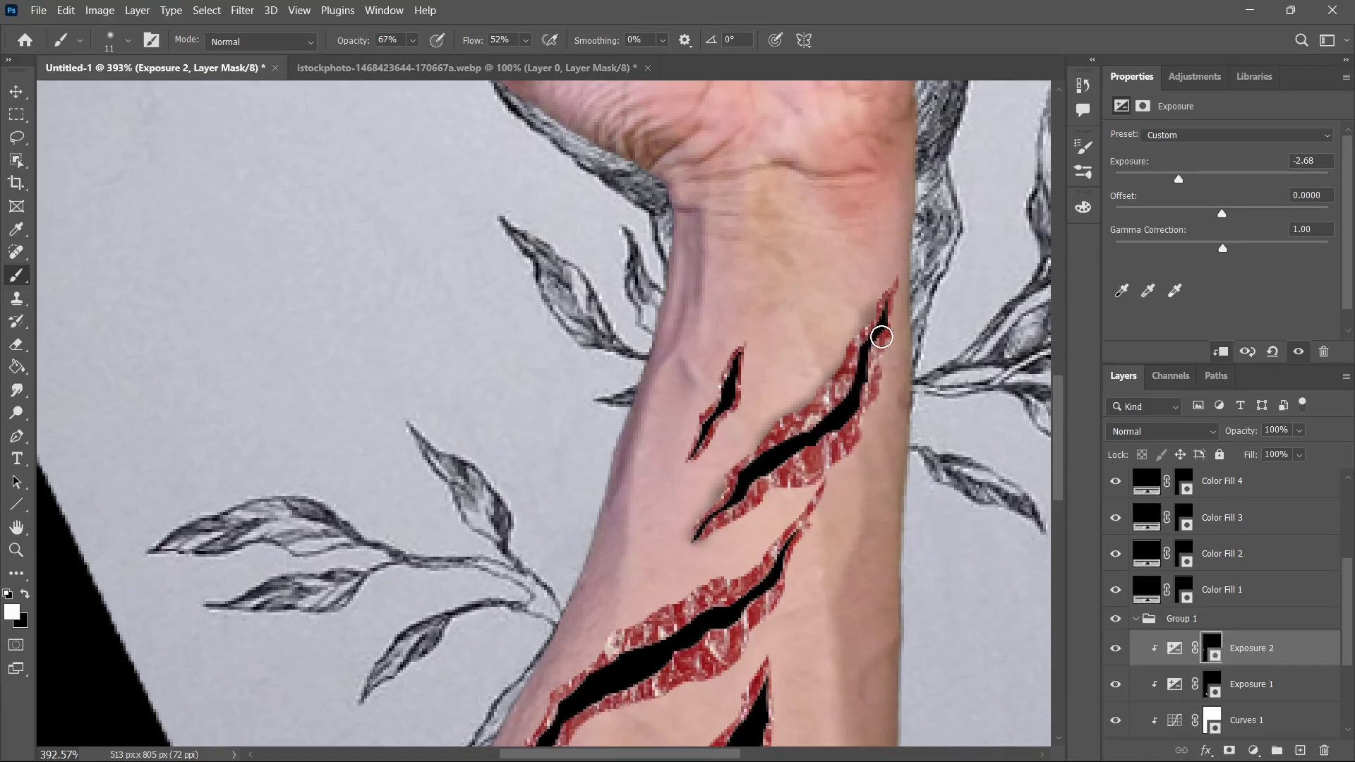
drag(889, 309, 866, 404)
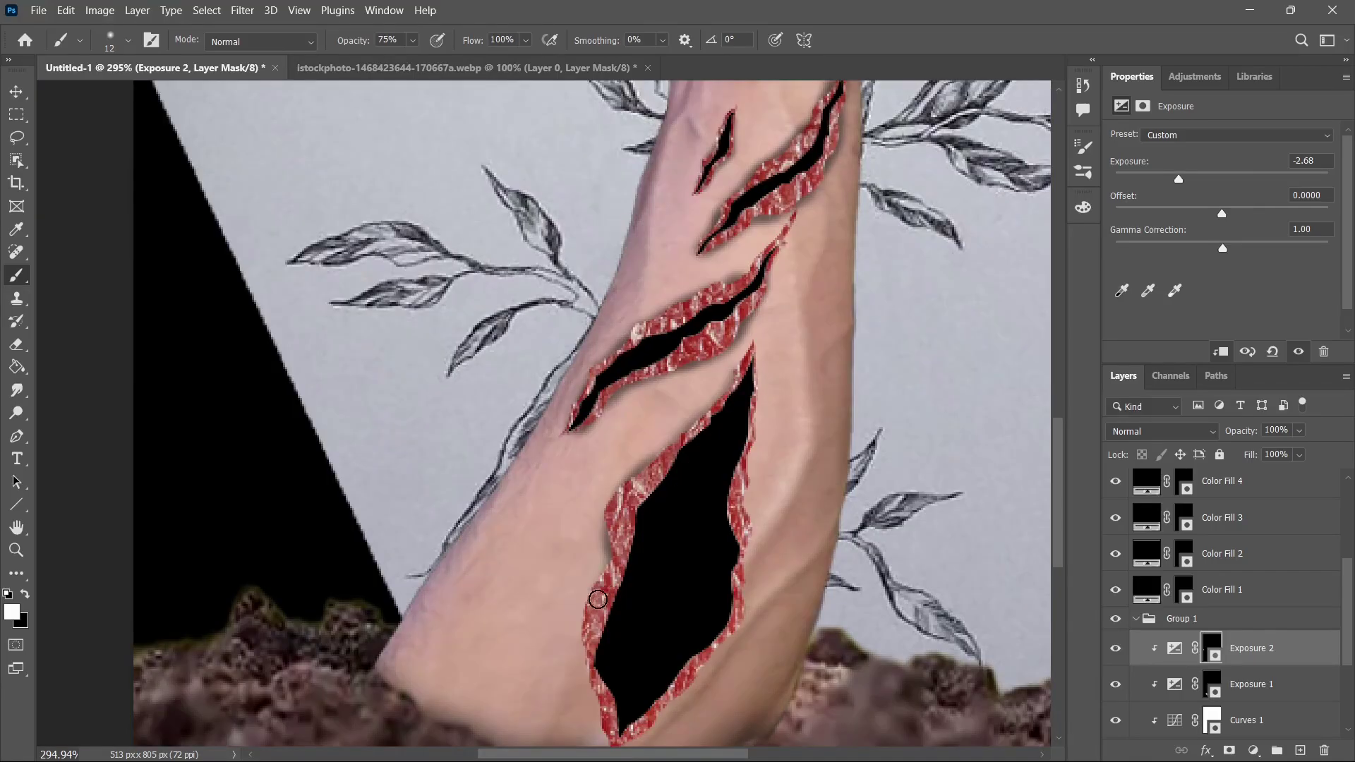
mouse_move(597, 595)
mouse_down()
mouse_move(589, 628)
mouse_move(610, 578)
mouse_move(588, 646)
mouse_move(614, 736)
mouse_up()
scroll(743, 312, up, 2)
mouse_move(736, 479)
mouse_down()
mouse_move(726, 580)
mouse_move(606, 708)
mouse_up()
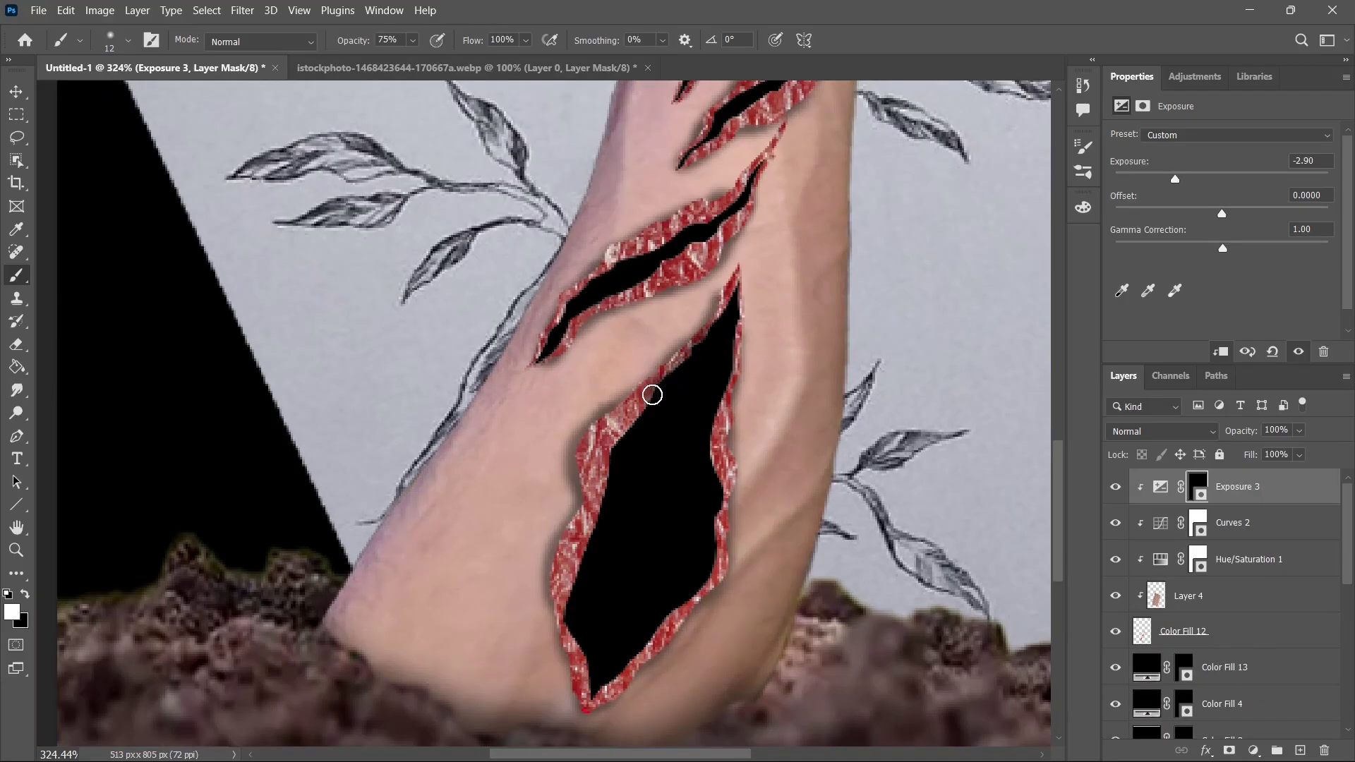
- Paint white on the Exposure 3 mask along the inner edges of the flesh rims, reducing the brush to 8 px for the smaller cuts
mouse_move(650, 393)
mouse_down()
mouse_move(608, 468)
mouse_move(618, 444)
mouse_move(566, 597)
mouse_move(588, 549)
mouse_move(574, 638)
mouse_up()
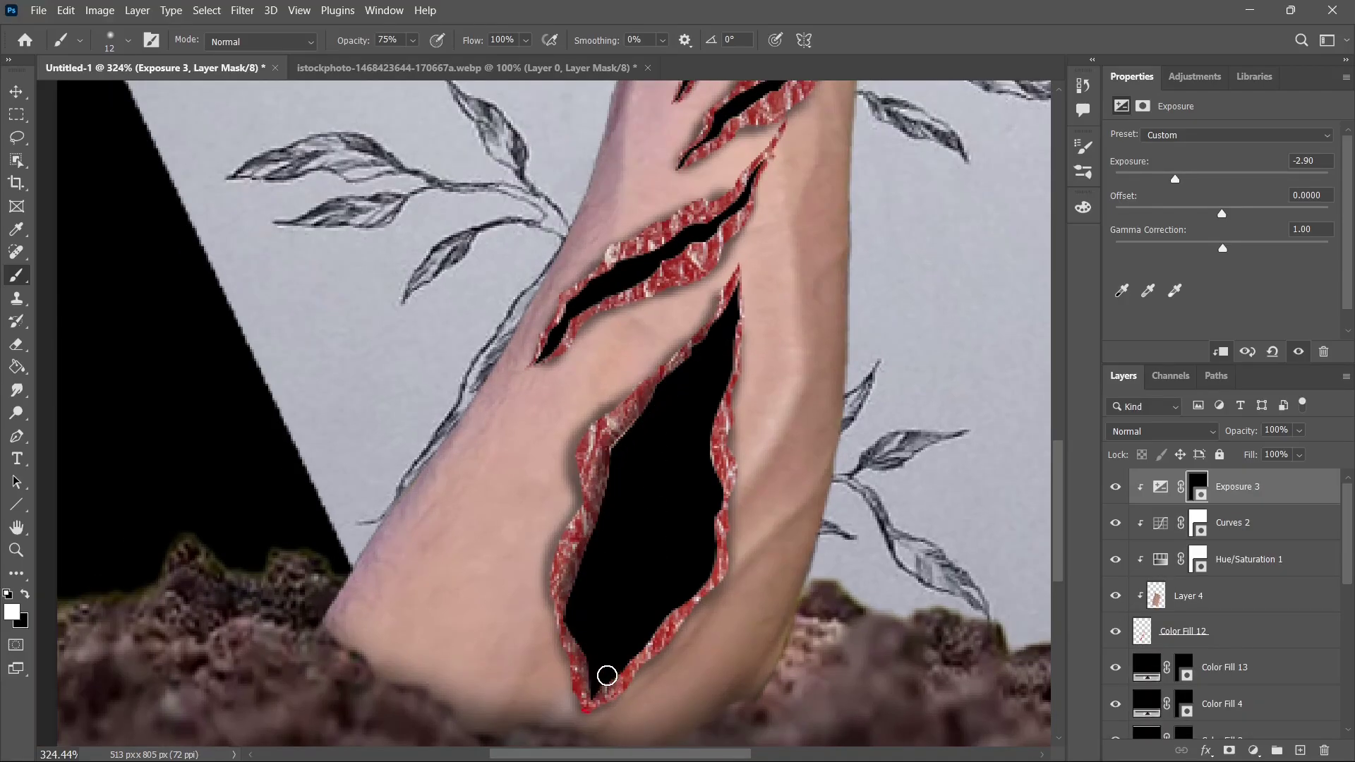
scroll(702, 575, up, 3)
key(bracketleft)
key(bracketleft)
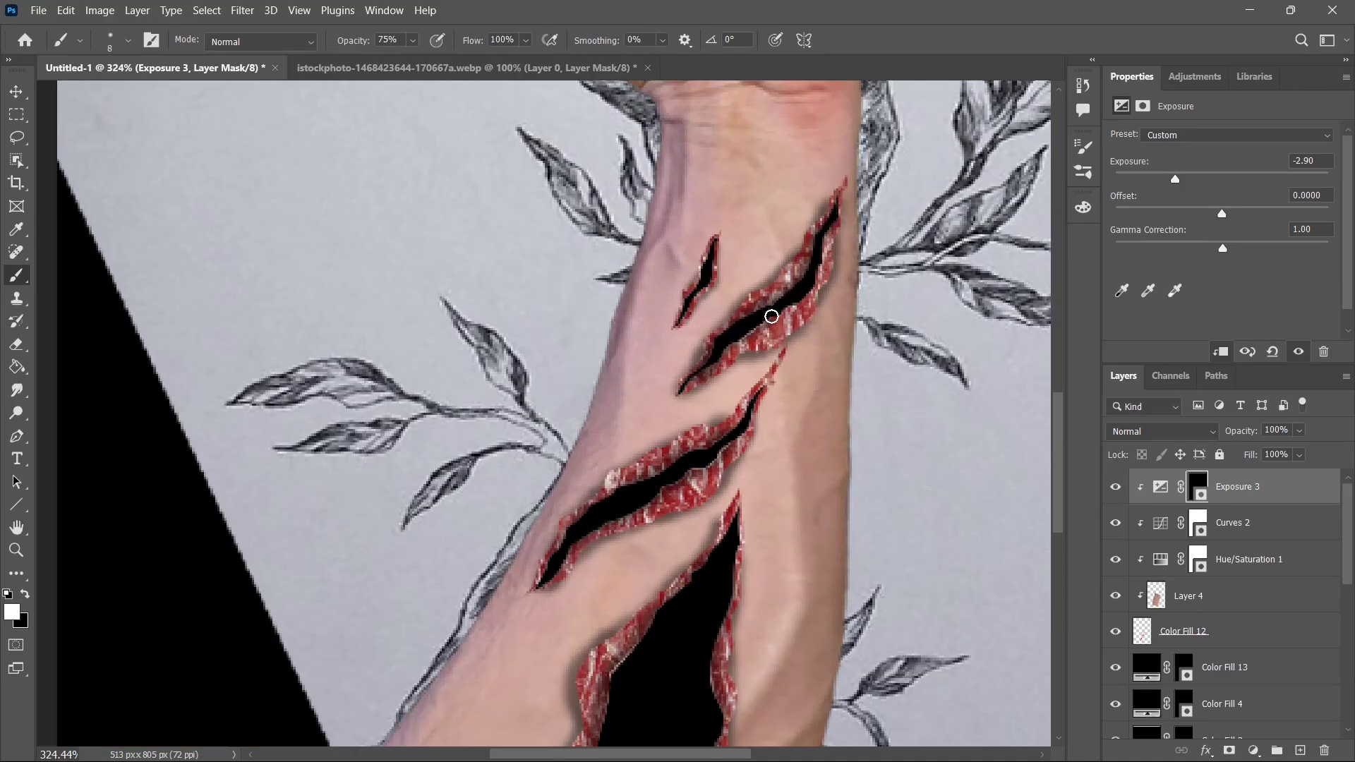
scroll(831, 271, up, 2)
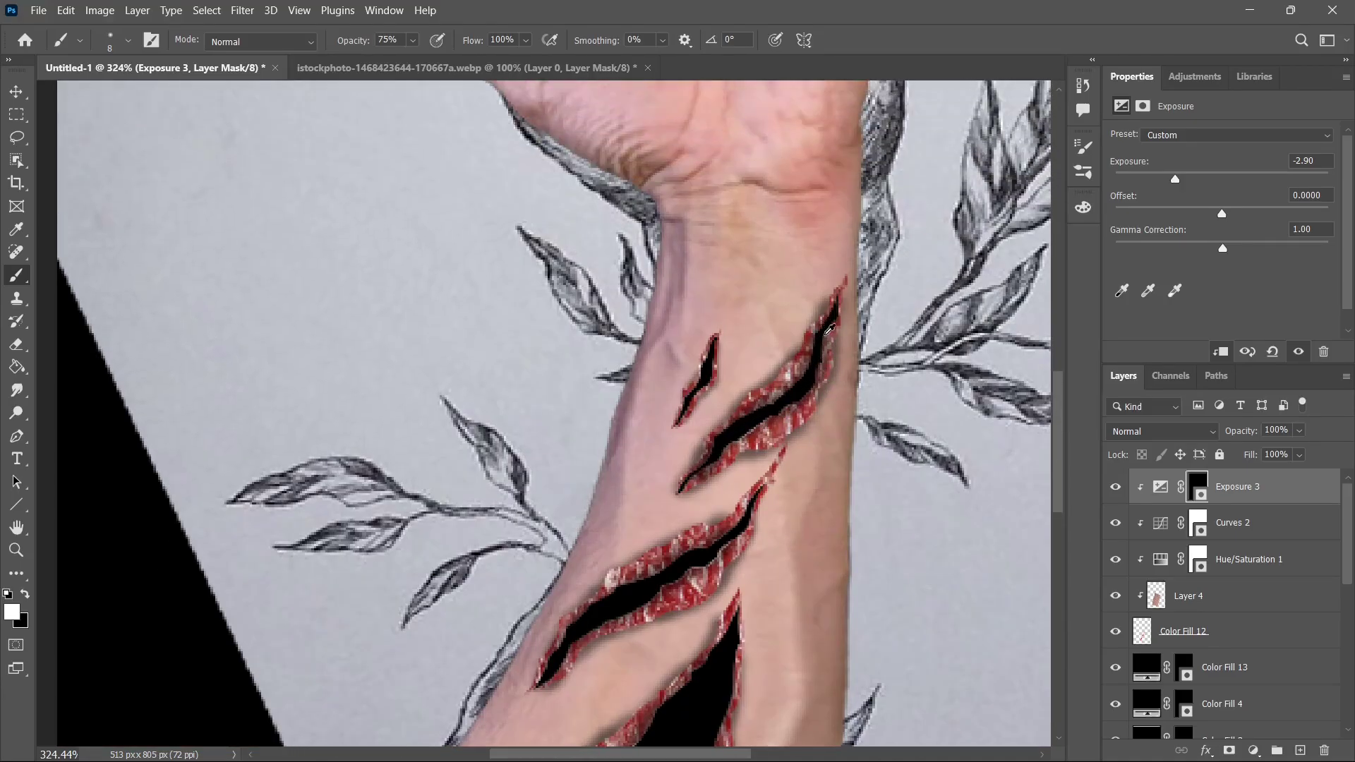
- Shift the Color Balance 1 midtones on the flesh rims toward magenta and yellow, and toggle the pen drawing layer's visibility
scroll(824, 337, down, 8)
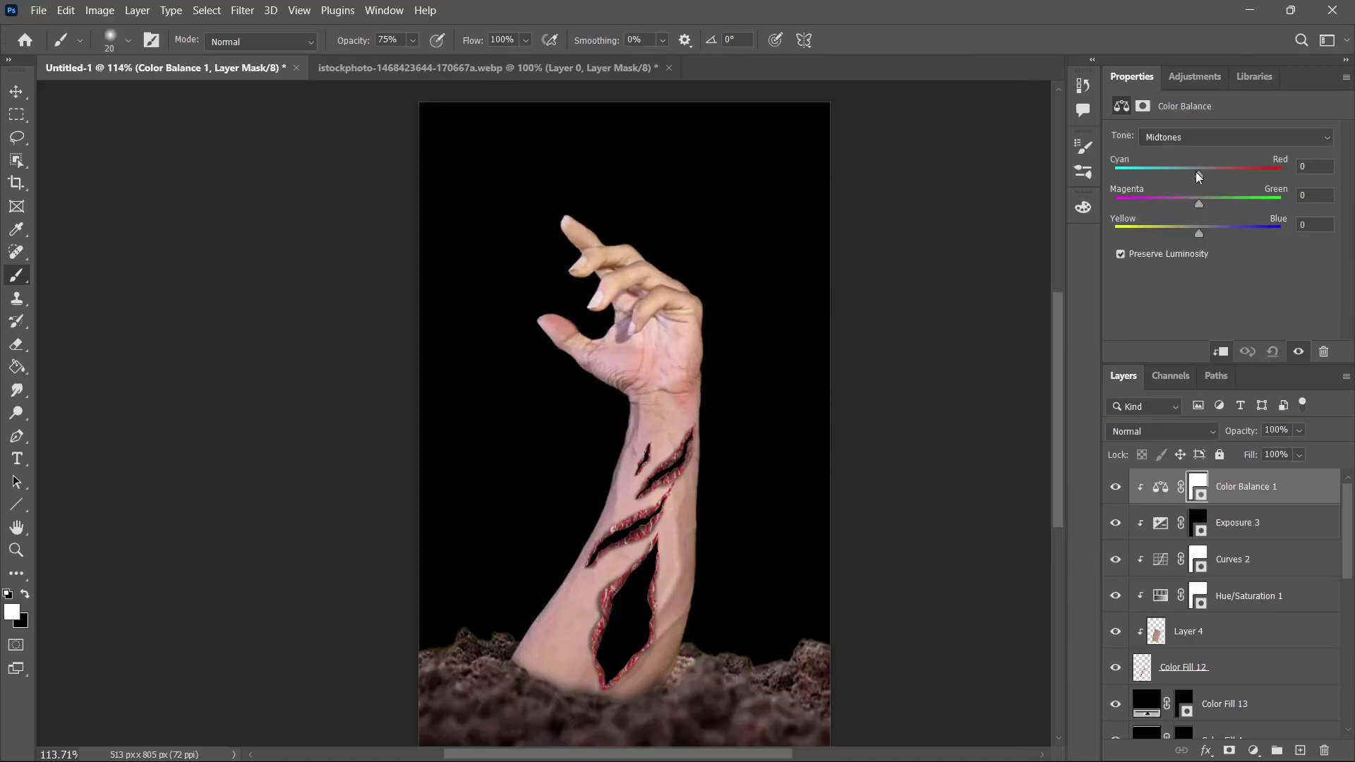
drag(1198, 204, 1174, 235)
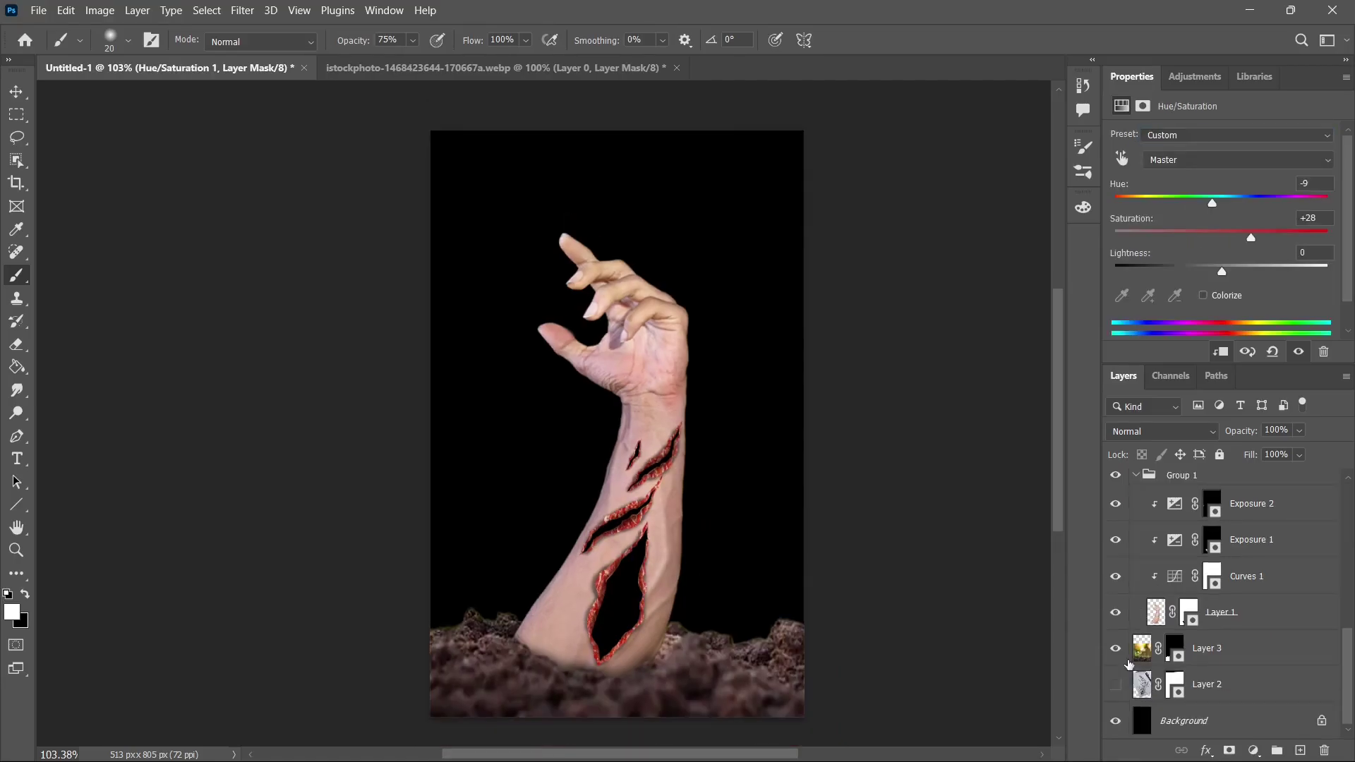
click(1115, 685)
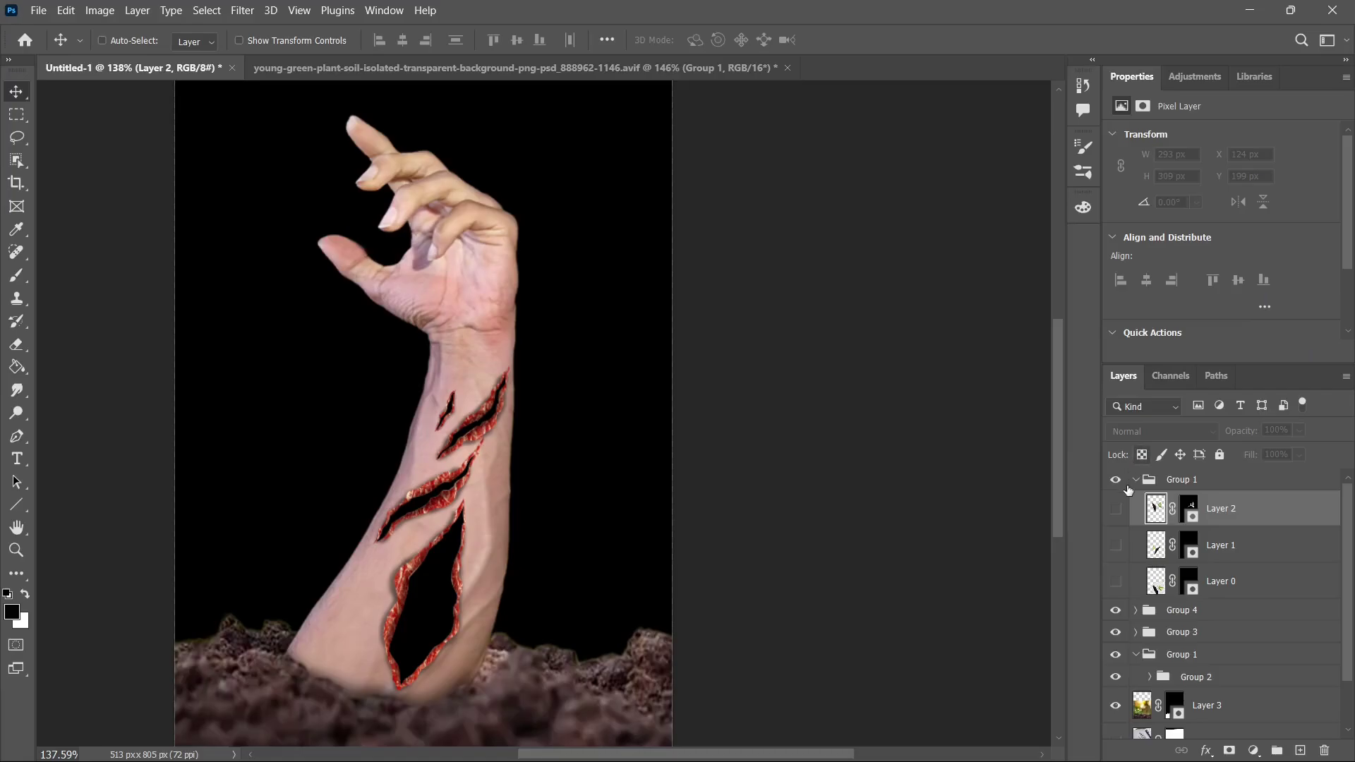
- Show the Layer 2 sprig, scale it to 84.33%, rotate it to -26.20° and place its stem in the upper diagonal cut
click(1115, 508)
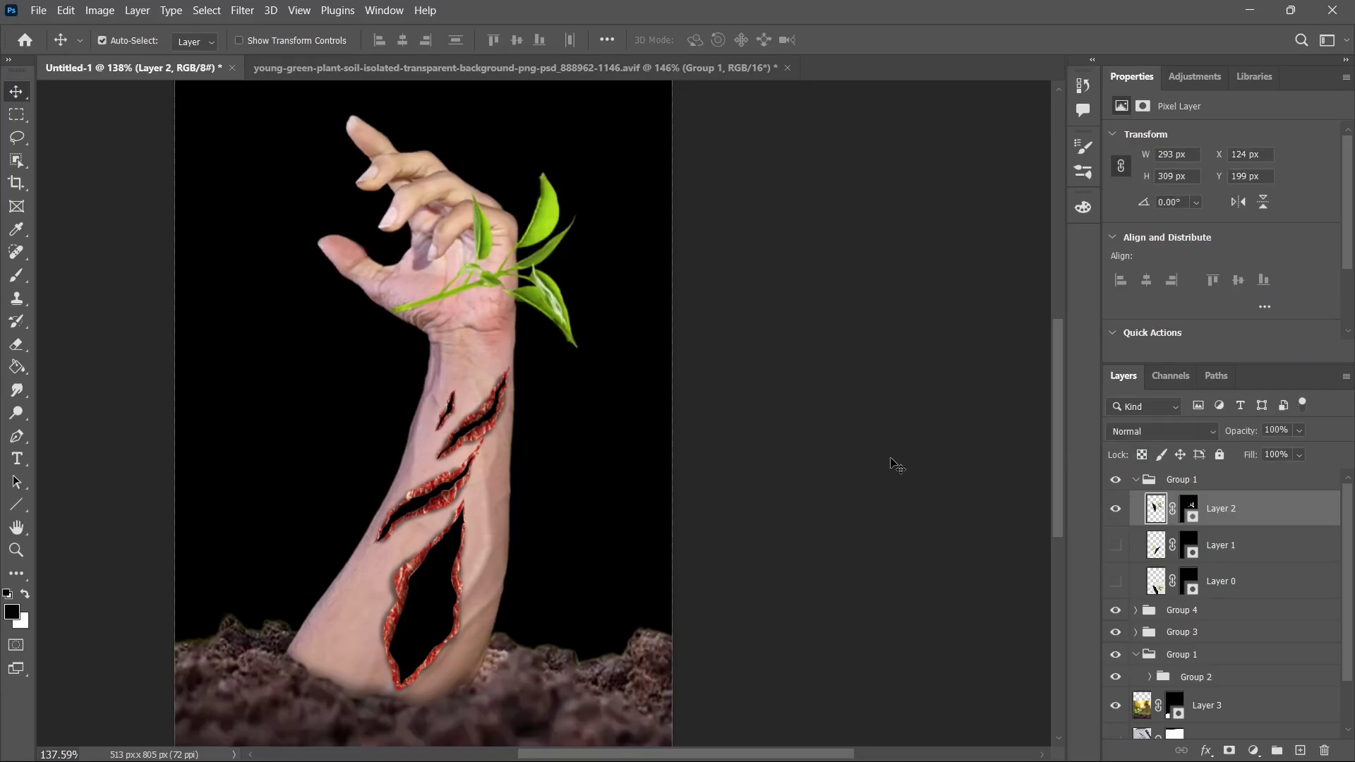
key(ctrl+t)
drag(274, 529, 359, 521)
drag(621, 422, 556, 400)
drag(476, 350, 582, 456)
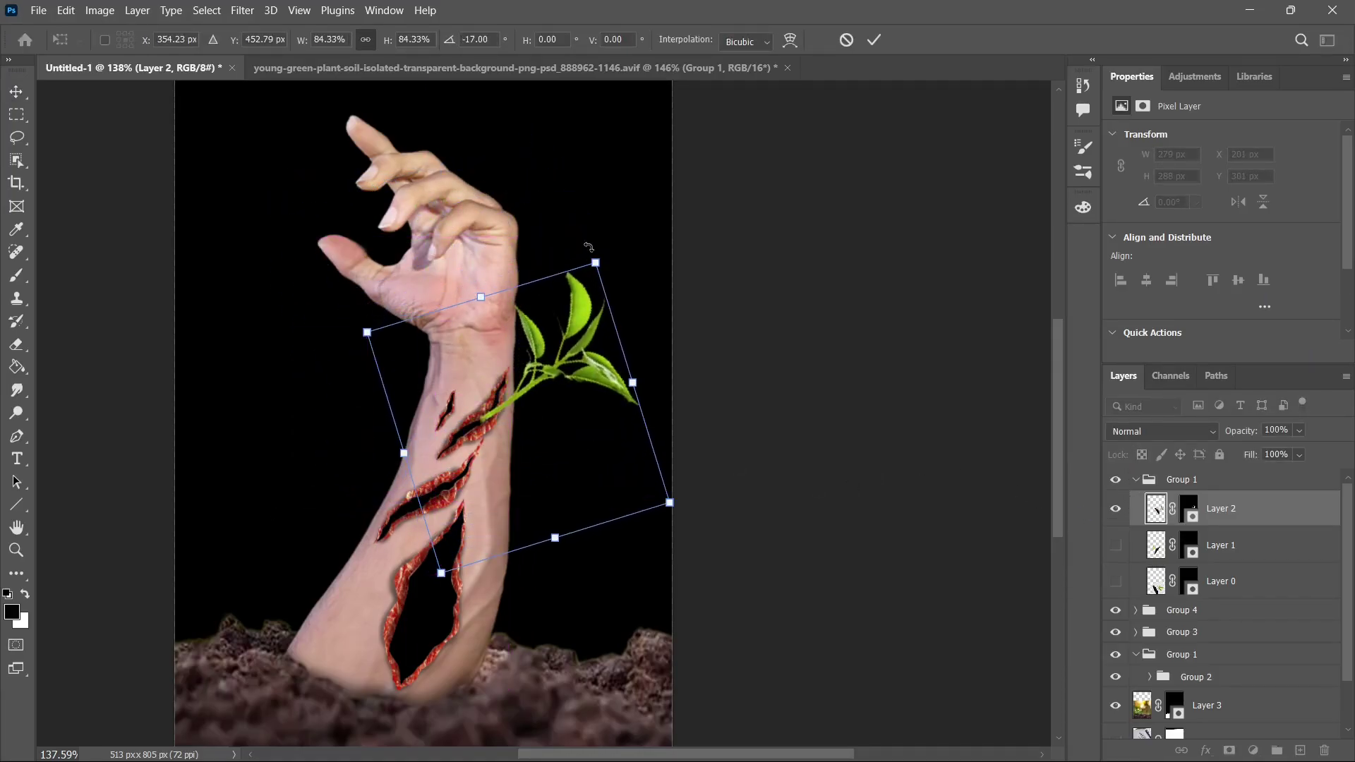
drag(588, 246, 568, 219)
drag(592, 395, 595, 389)
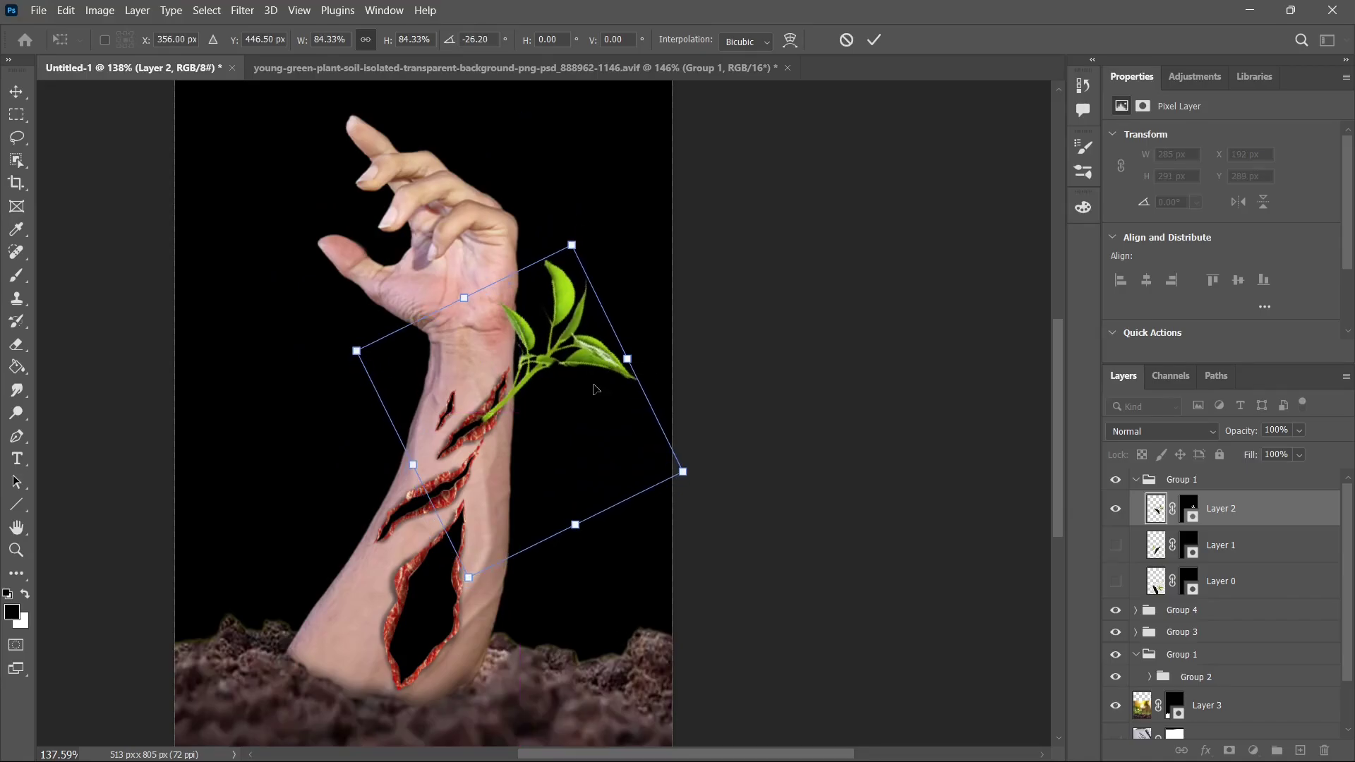
key(Return)
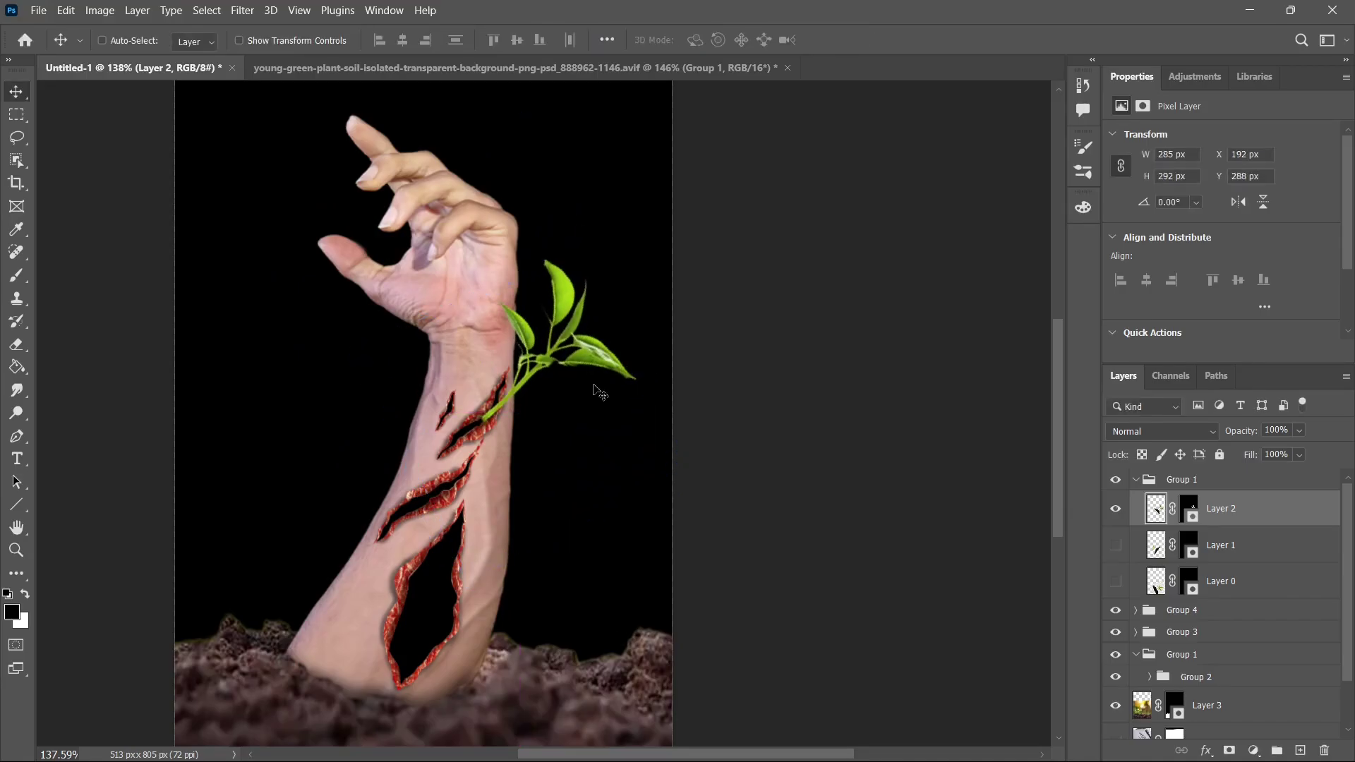
- Warp the Layer 2 sprig so its leaves lean toward the wrist and its stem curves down into the upper diagonal cut
scroll(524, 388, up, 6)
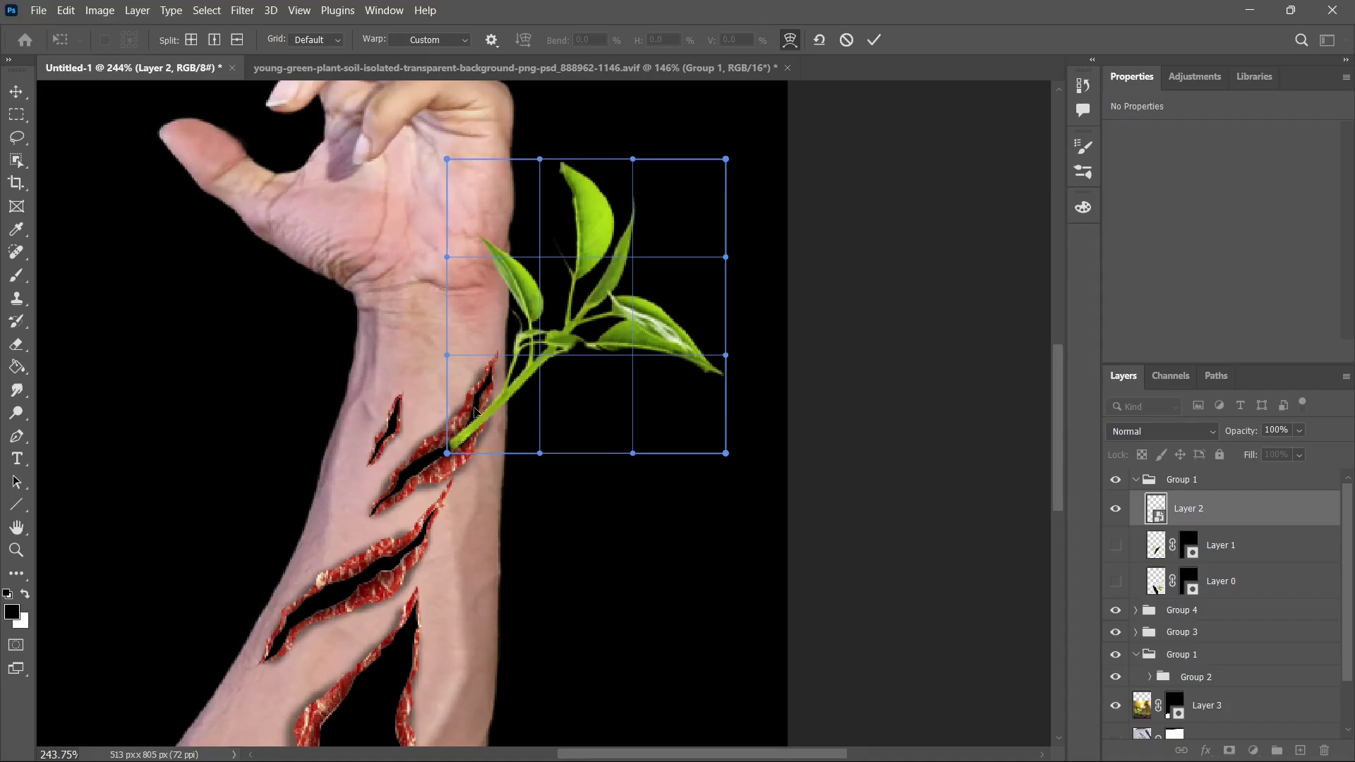
drag(474, 412, 459, 430)
drag(557, 378, 545, 375)
drag(655, 231, 637, 225)
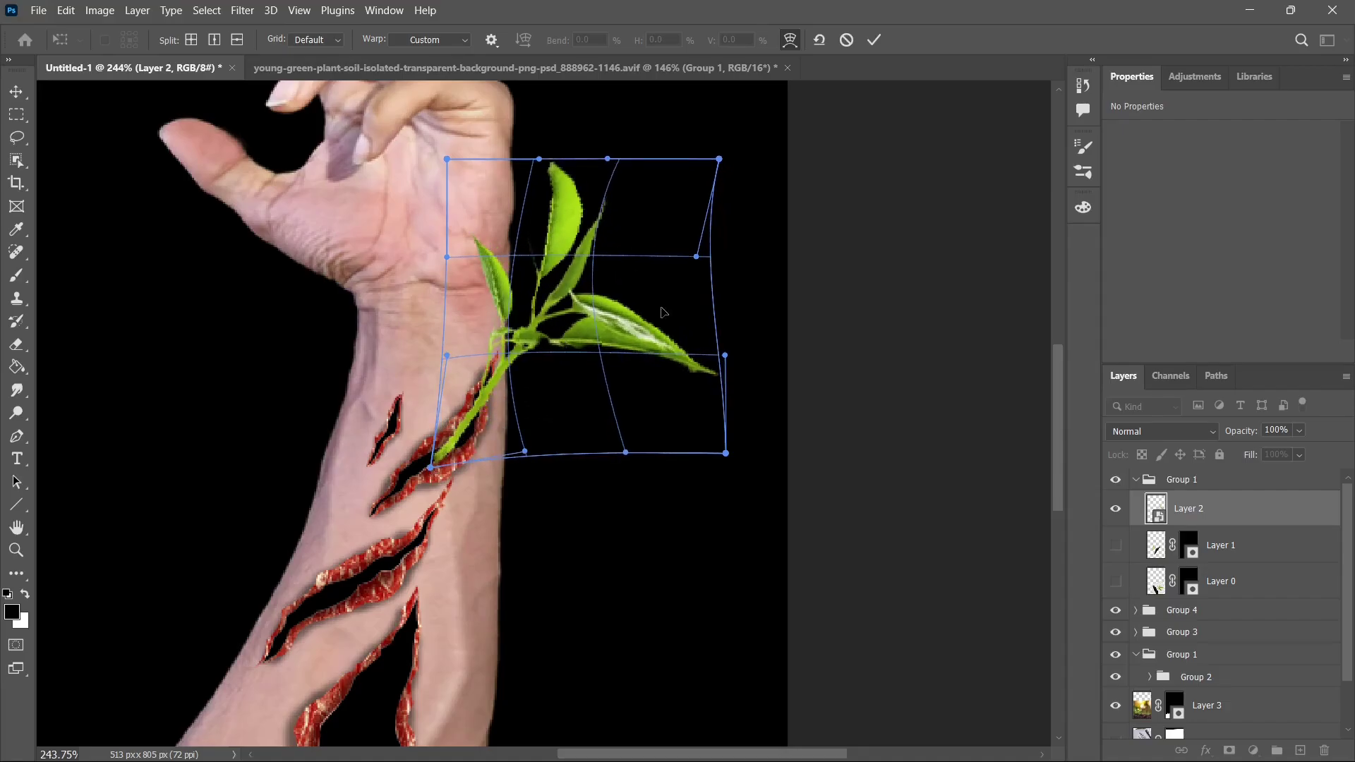
drag(679, 395, 689, 346)
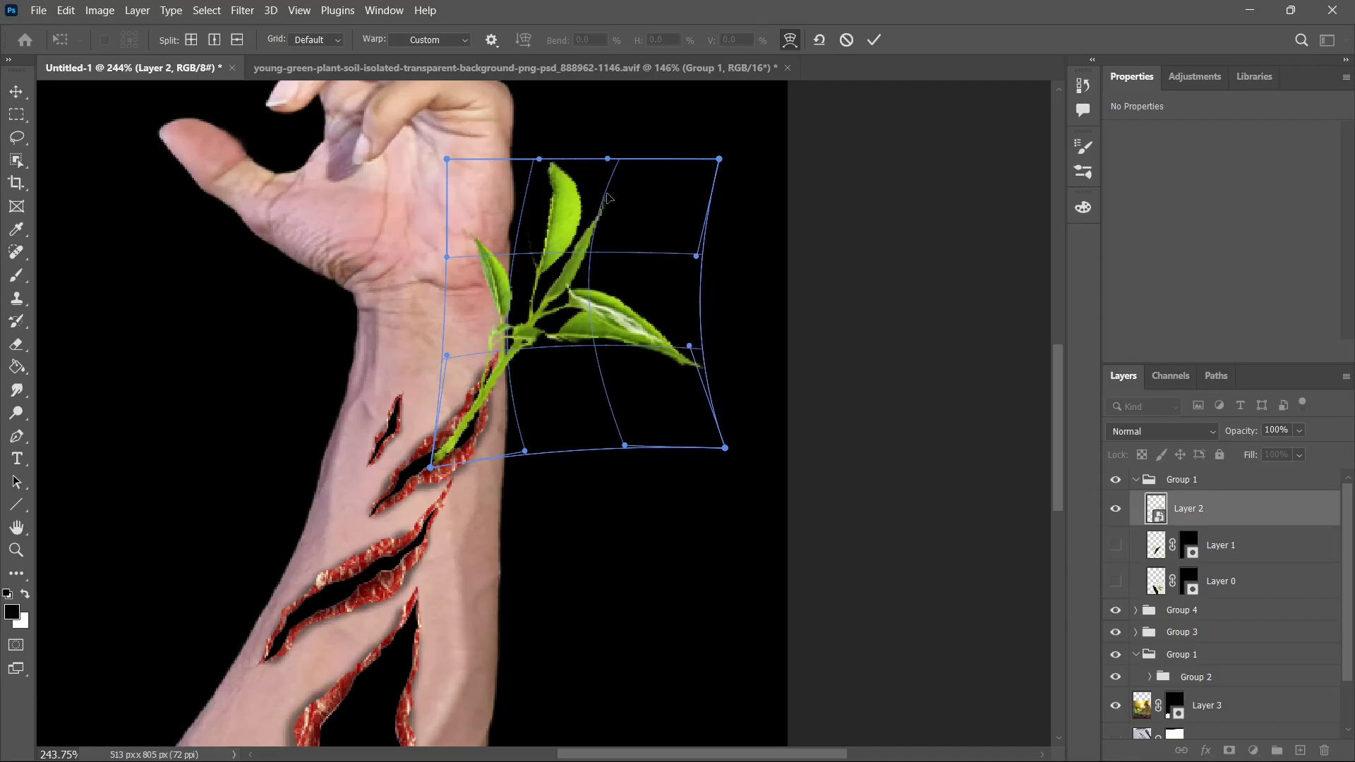
drag(608, 163, 565, 168)
mouse_move(623, 451)
mouse_down()
mouse_move(579, 458)
mouse_move(605, 466)
mouse_up()
drag(447, 356, 459, 358)
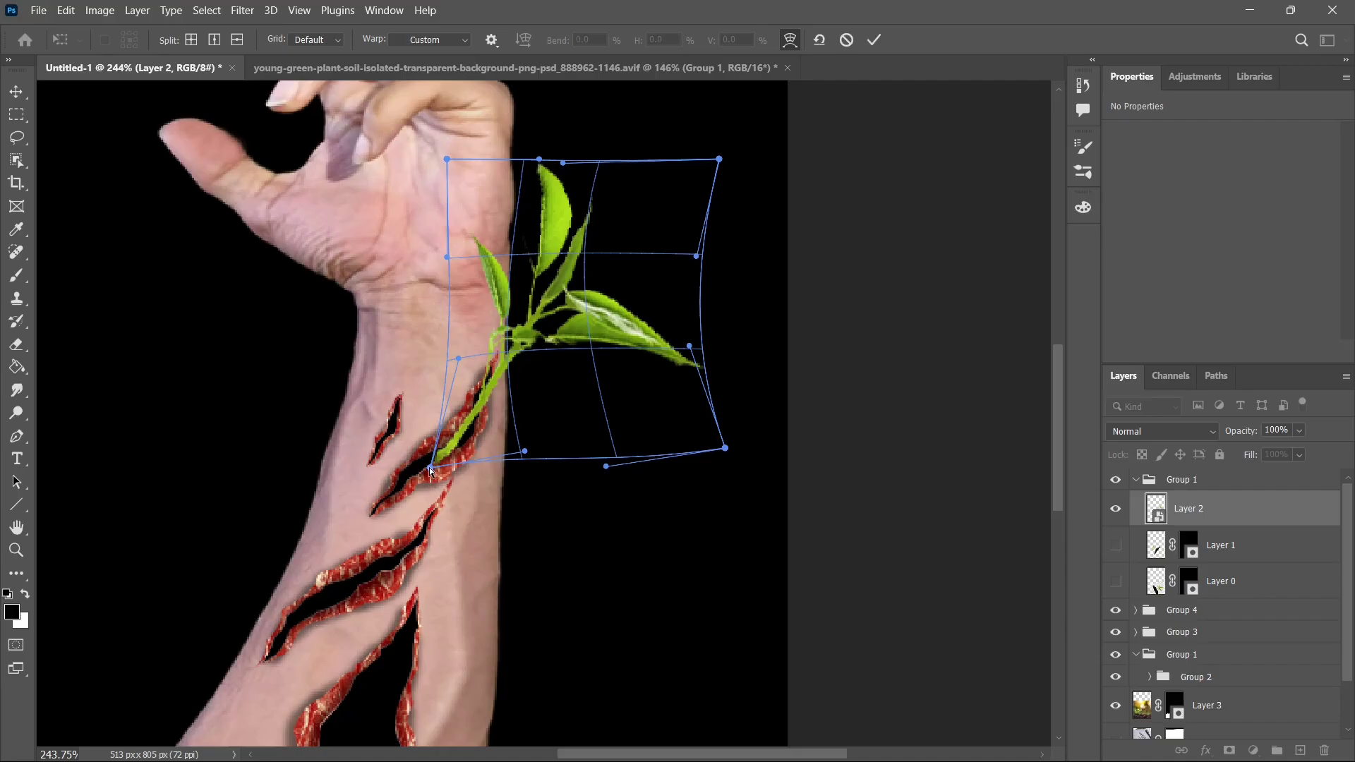
mouse_move(430, 467)
mouse_down()
mouse_move(455, 445)
mouse_move(412, 474)
mouse_up()
key(Return)
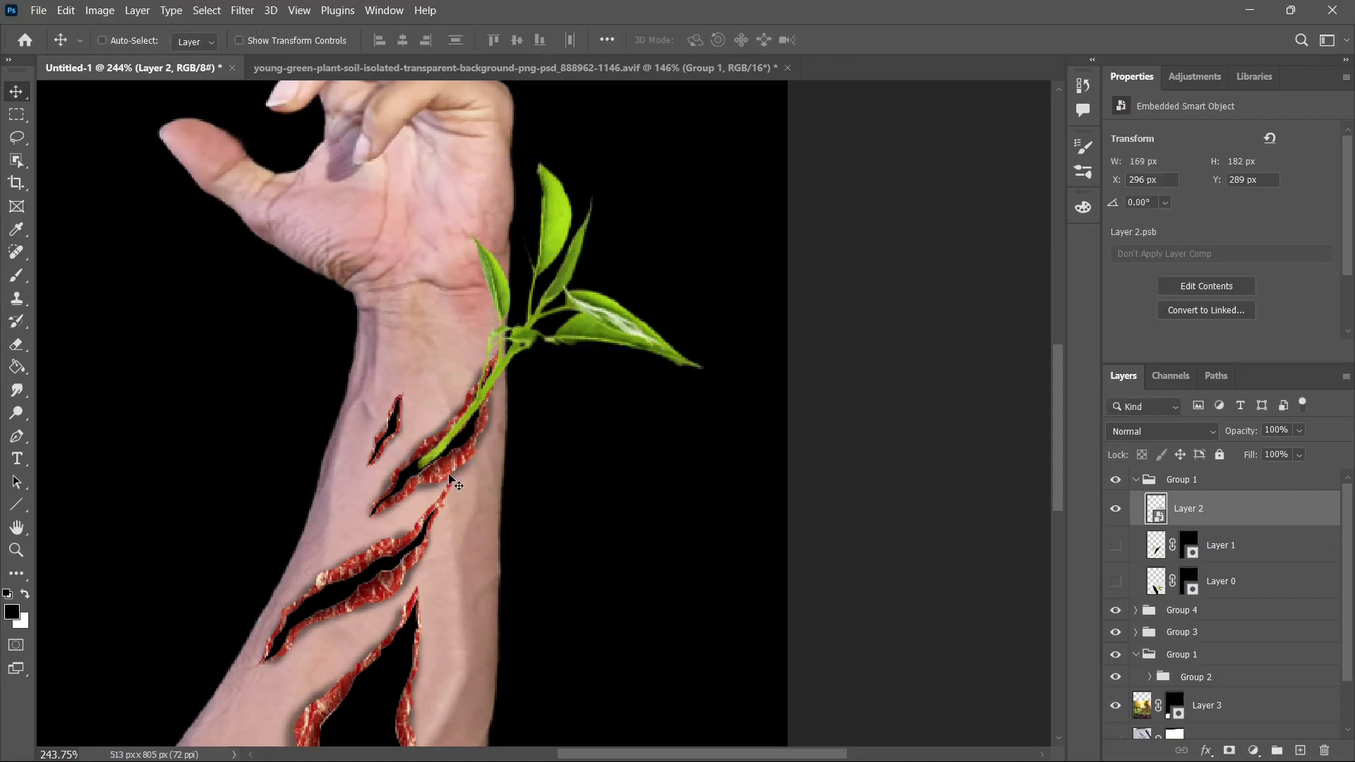
- Show the other two plant sprigs, Layer 1 and Layer 0, beside the lower forearm cuts
key(ctrl+0)
click(1115, 546)
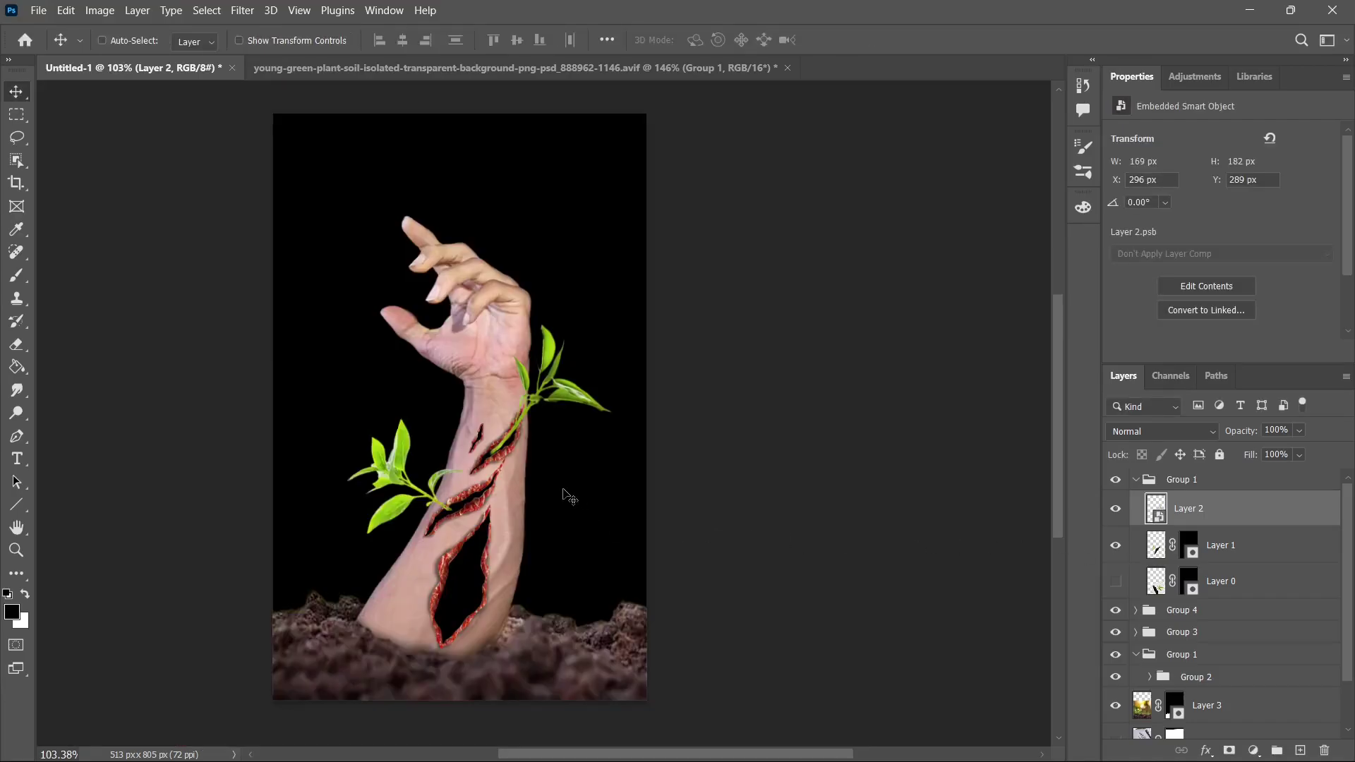
scroll(427, 528, up, 5)
click(1115, 581)
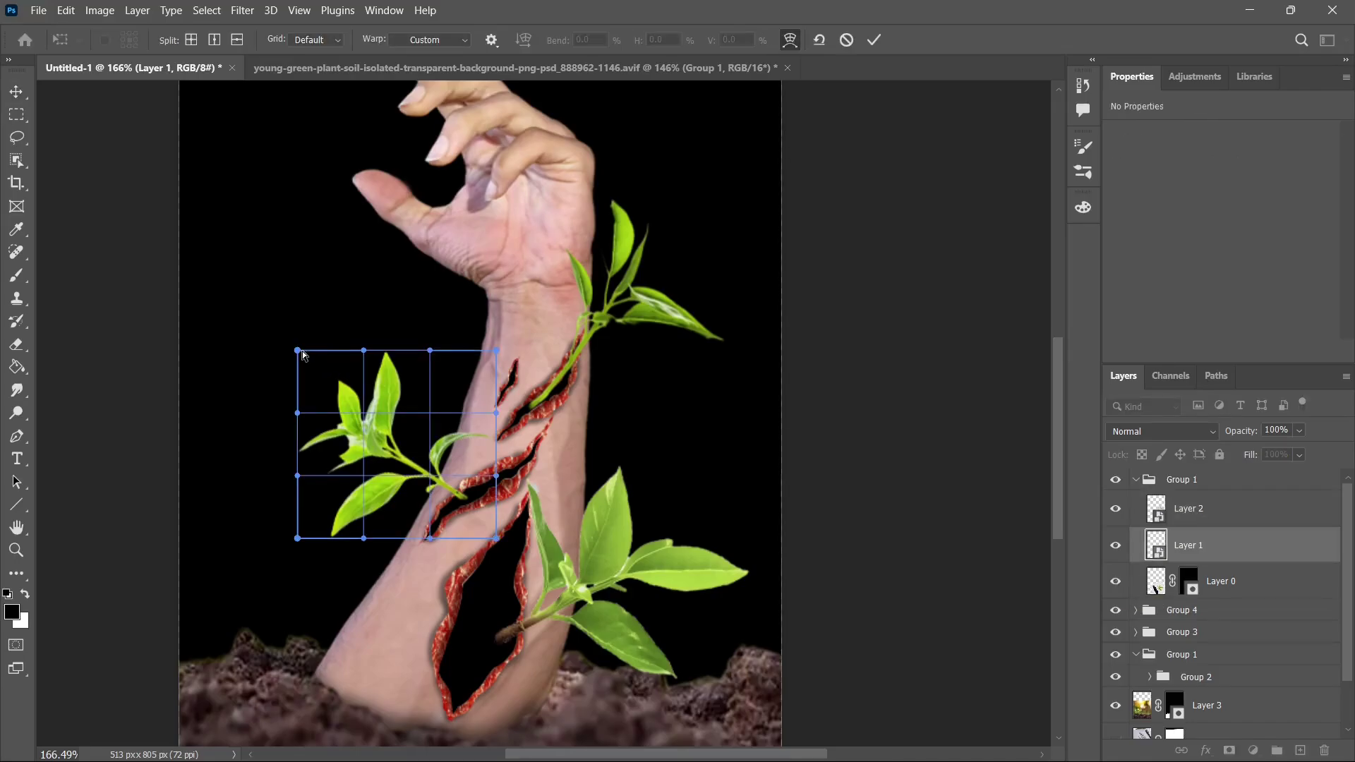
- Warp the Layer 1 sprig so its leaves draw in toward the forearm and its stem reaches into the middle diagonal cut
drag(303, 354, 339, 325)
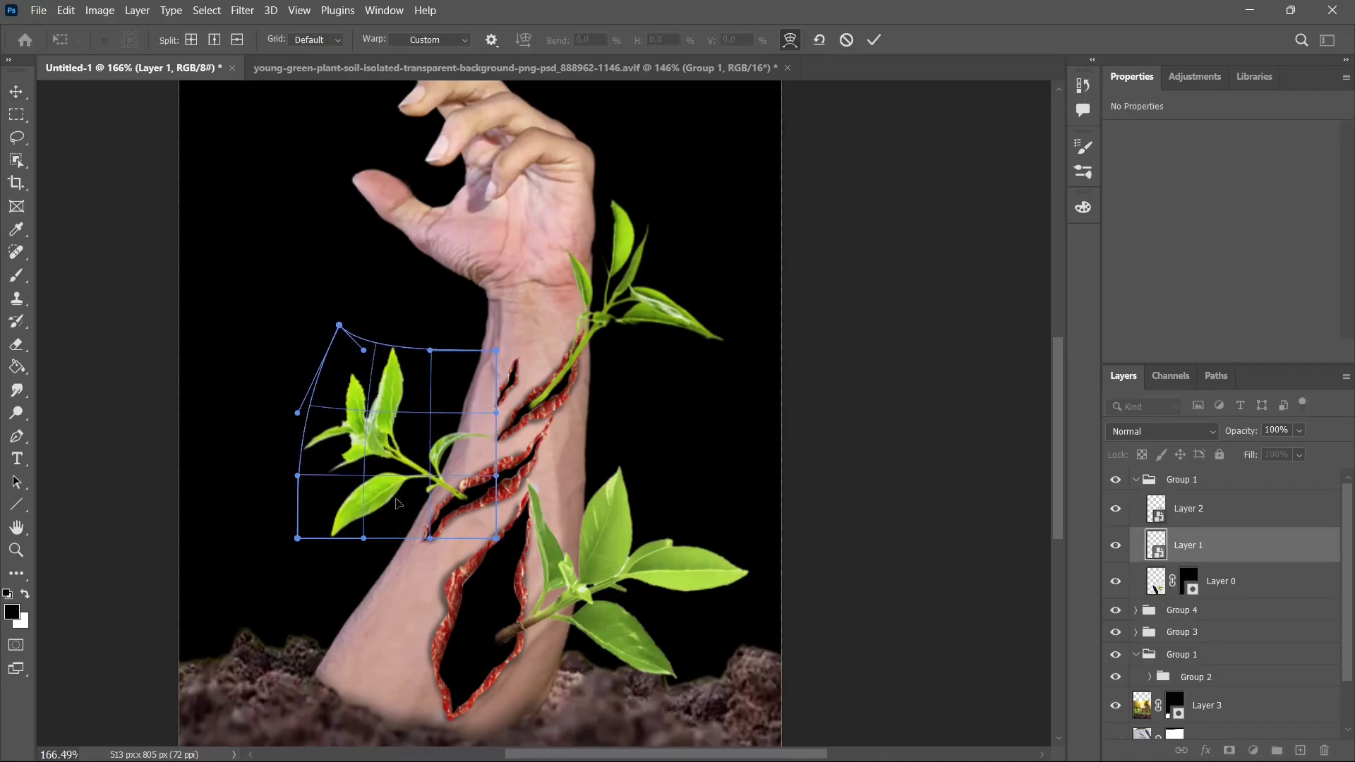
drag(470, 514, 484, 514)
drag(301, 482, 319, 467)
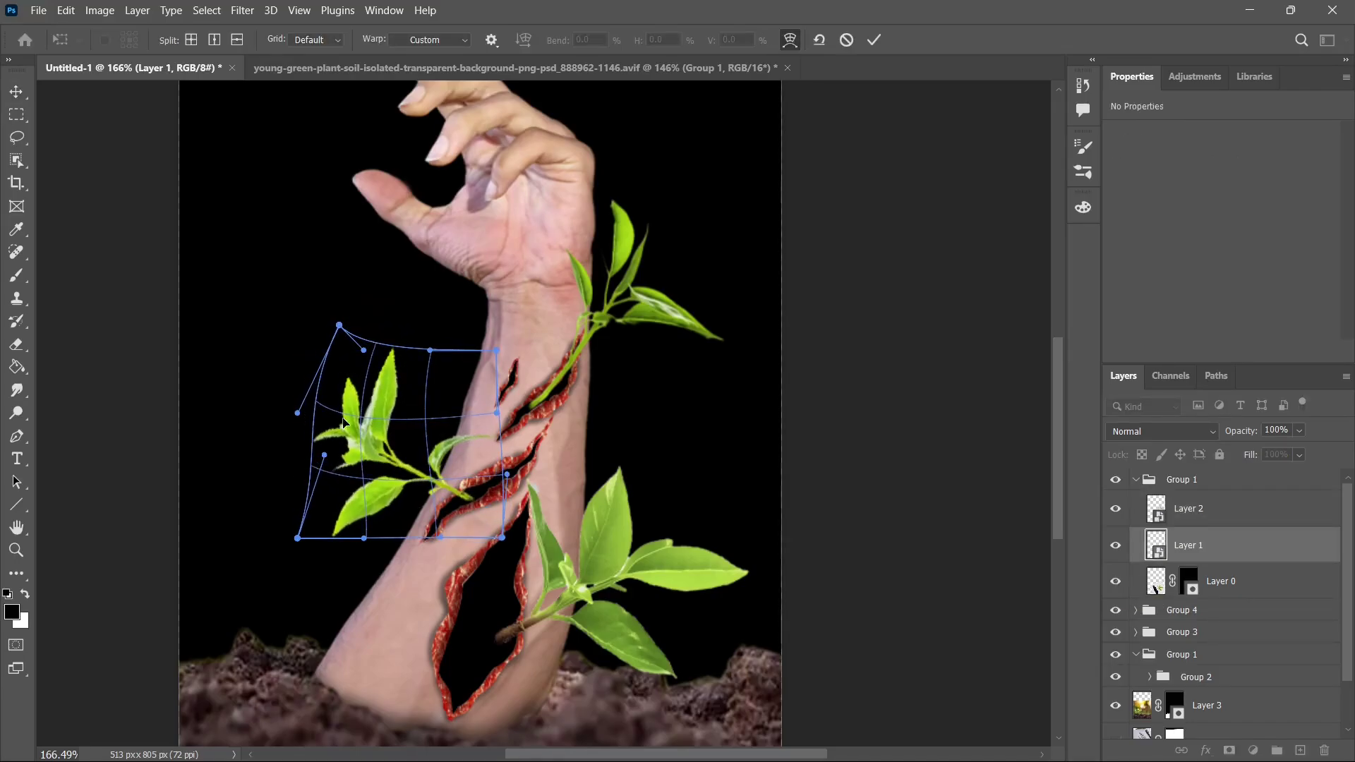
drag(429, 350, 479, 341)
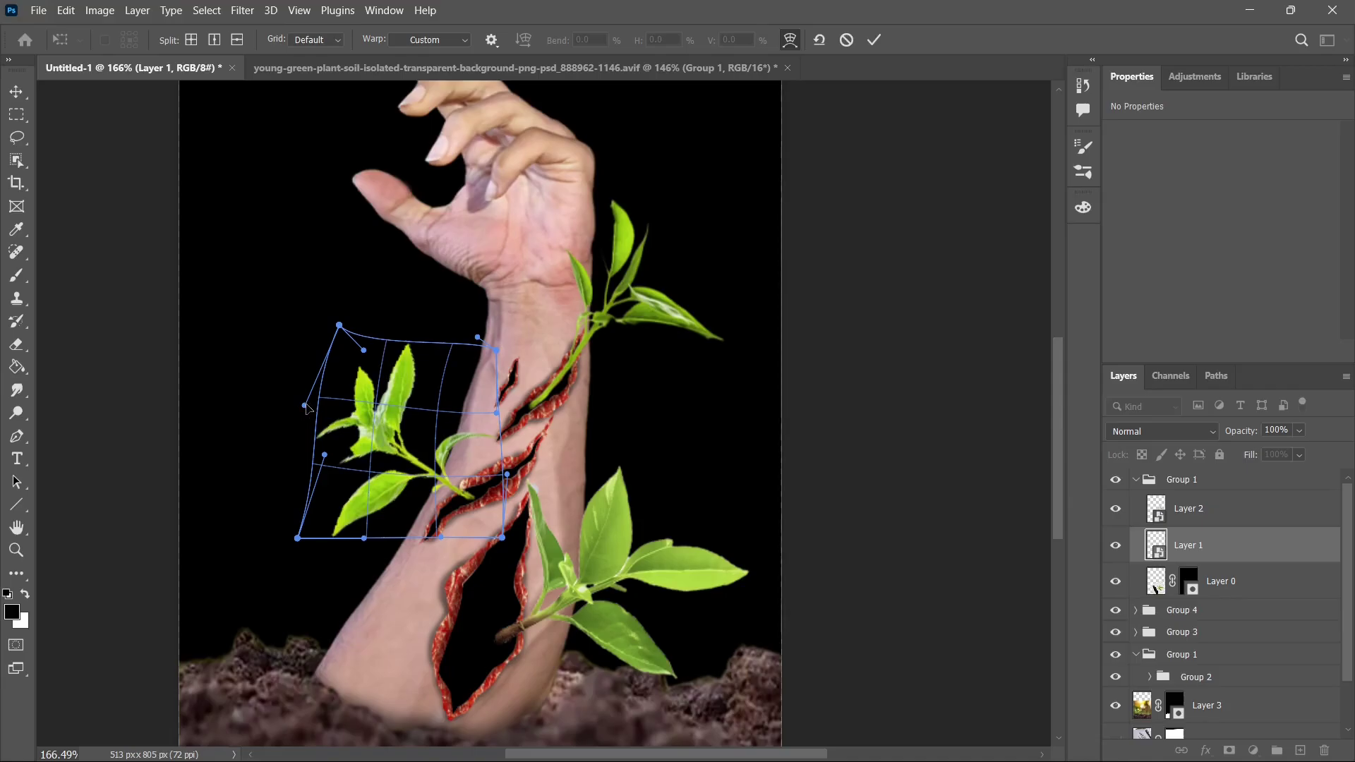
drag(306, 407, 335, 394)
drag(296, 540, 319, 515)
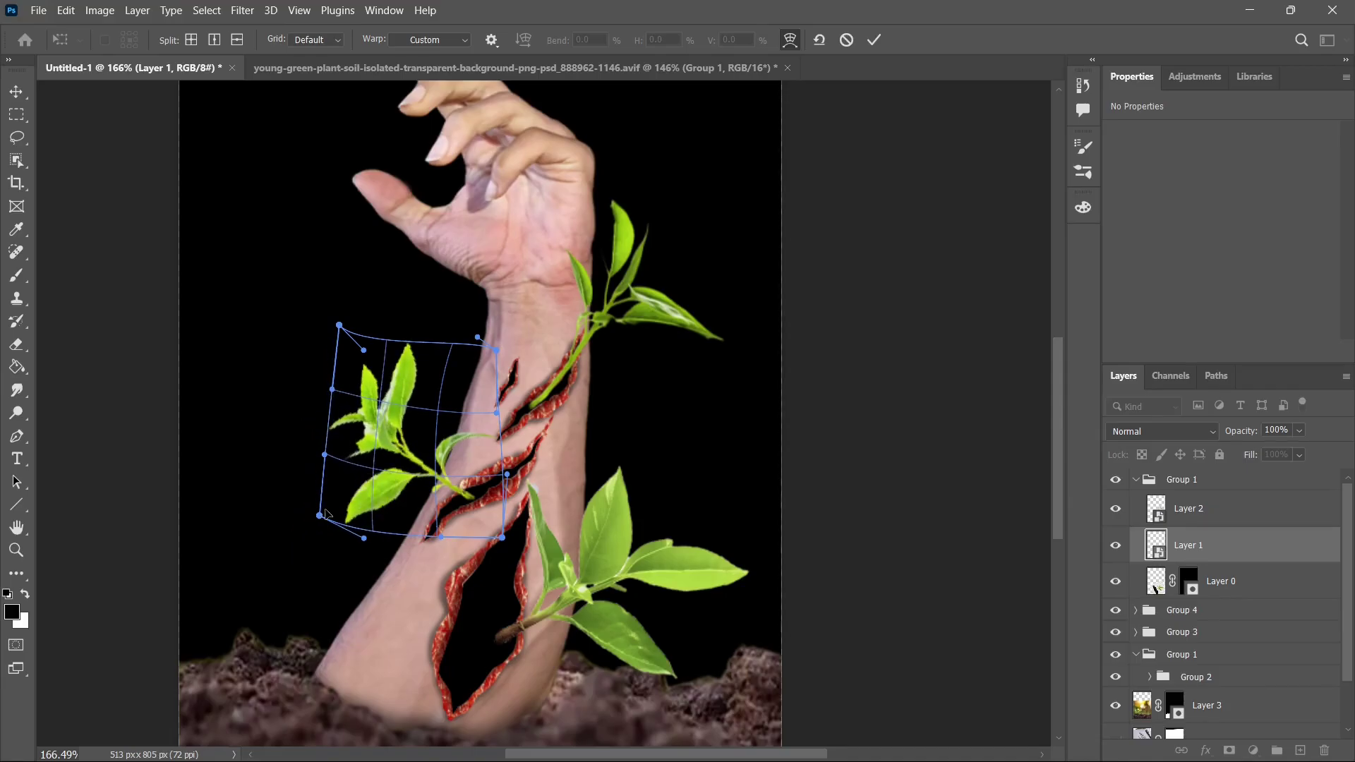
drag(496, 352, 493, 371)
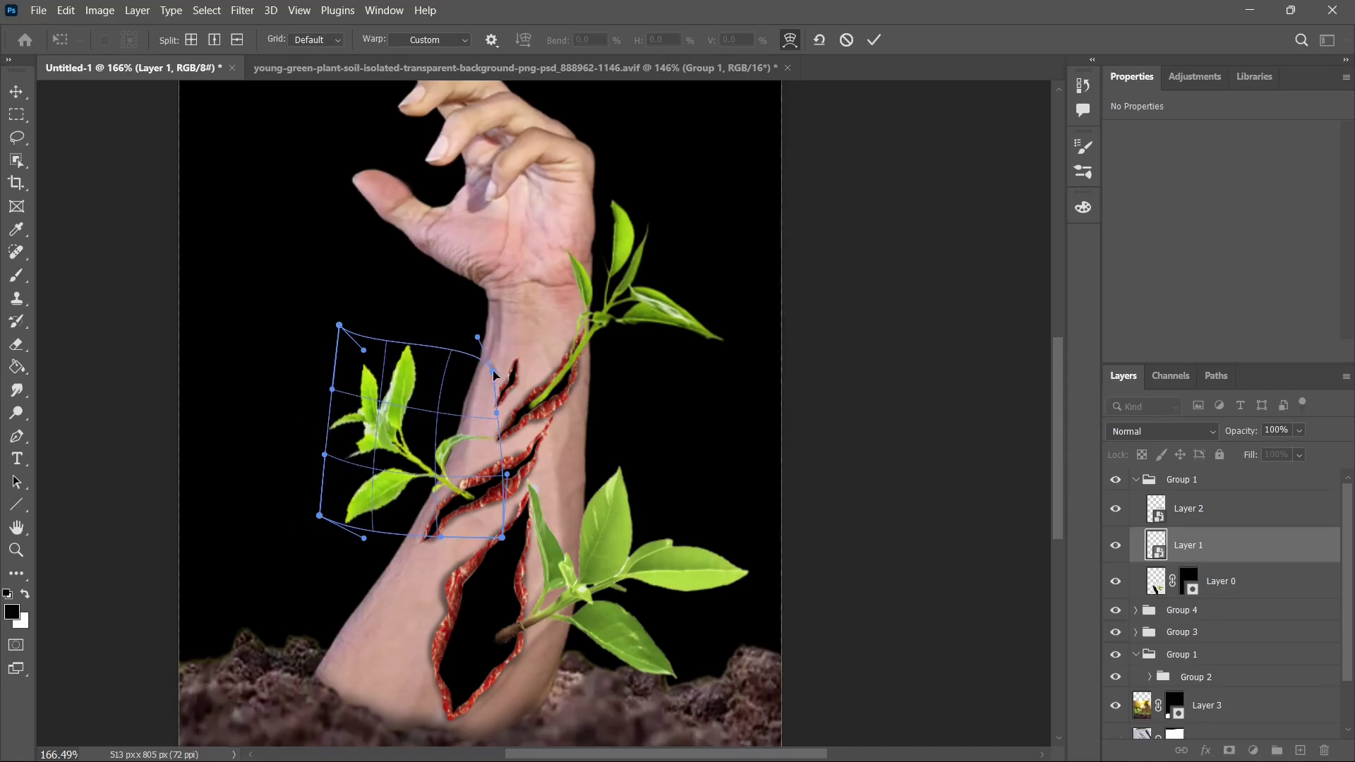
key(Return)
- Scale the Layer 1 sprig down to 92.61%, keeping its stem in the middle cut
key(ctrl+t)
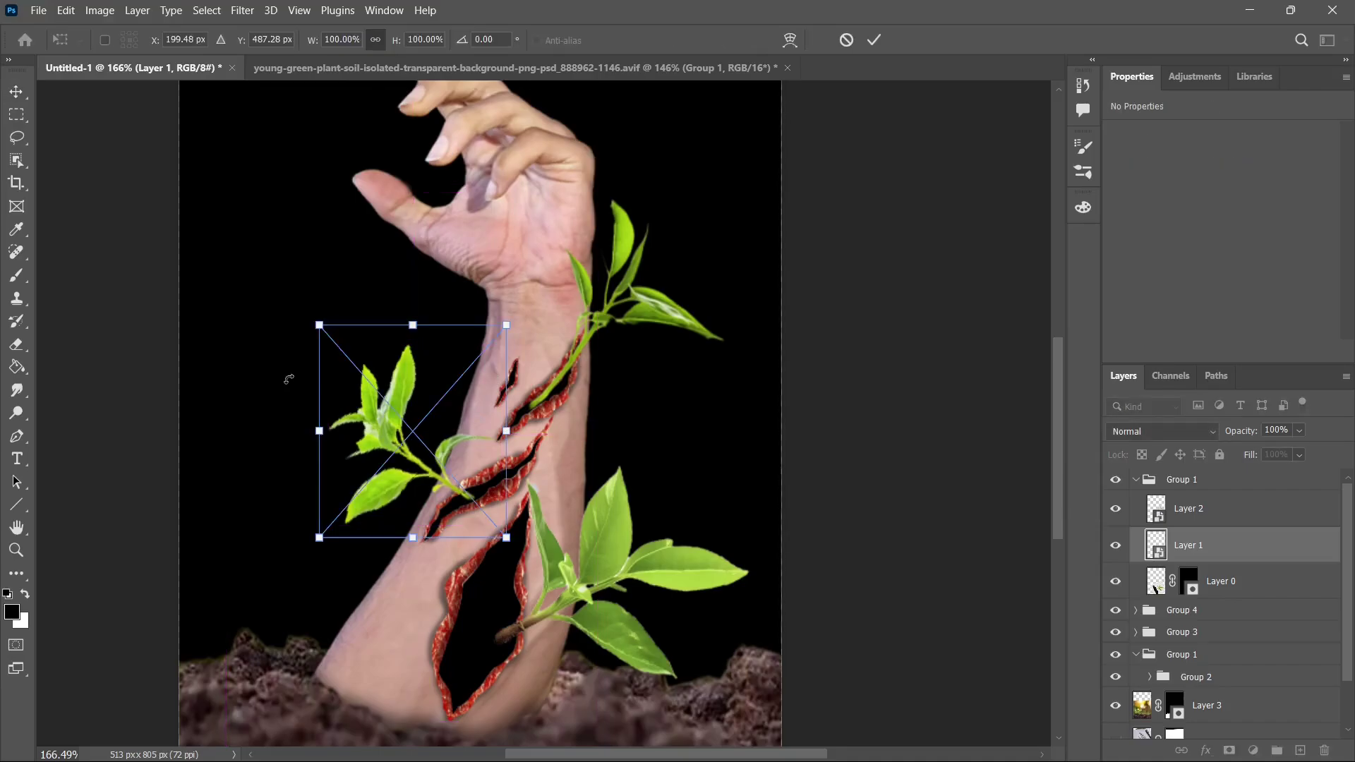
drag(322, 325, 338, 348)
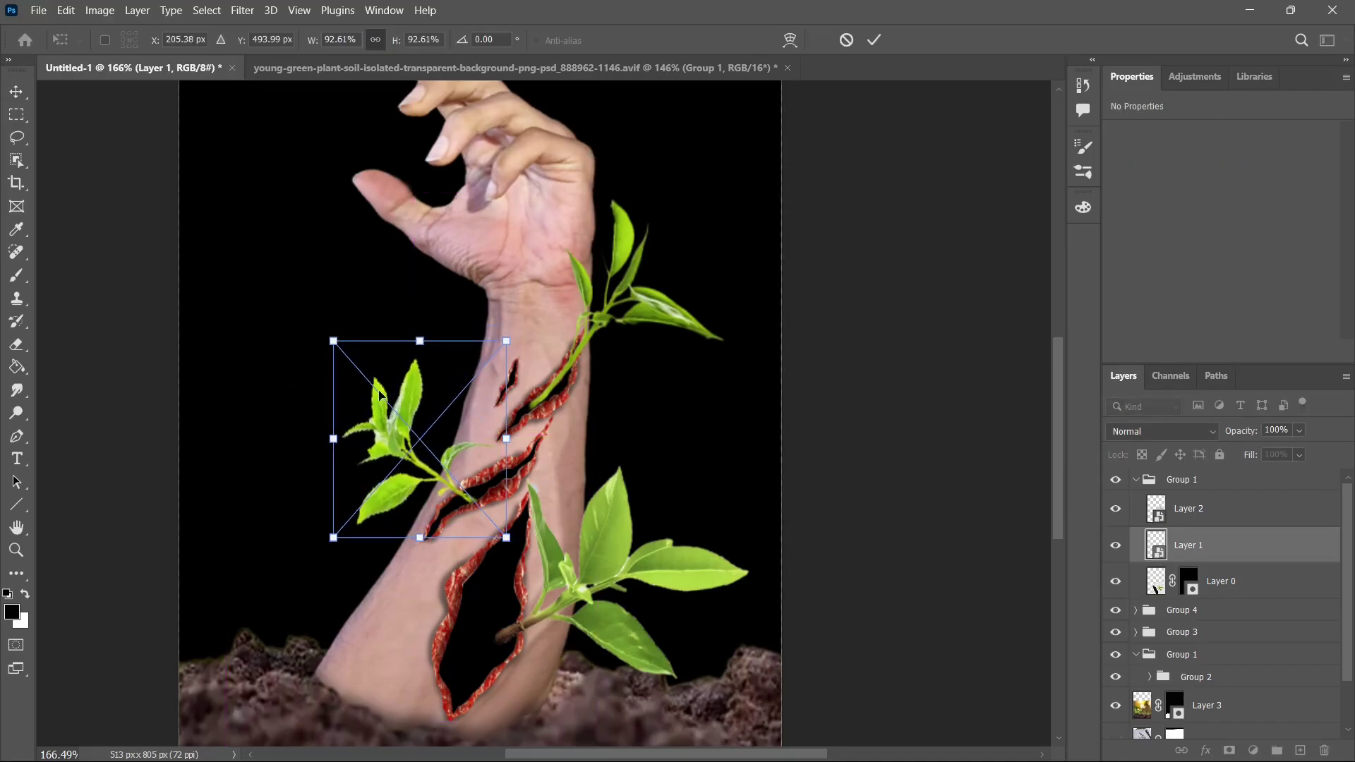
key(Return)
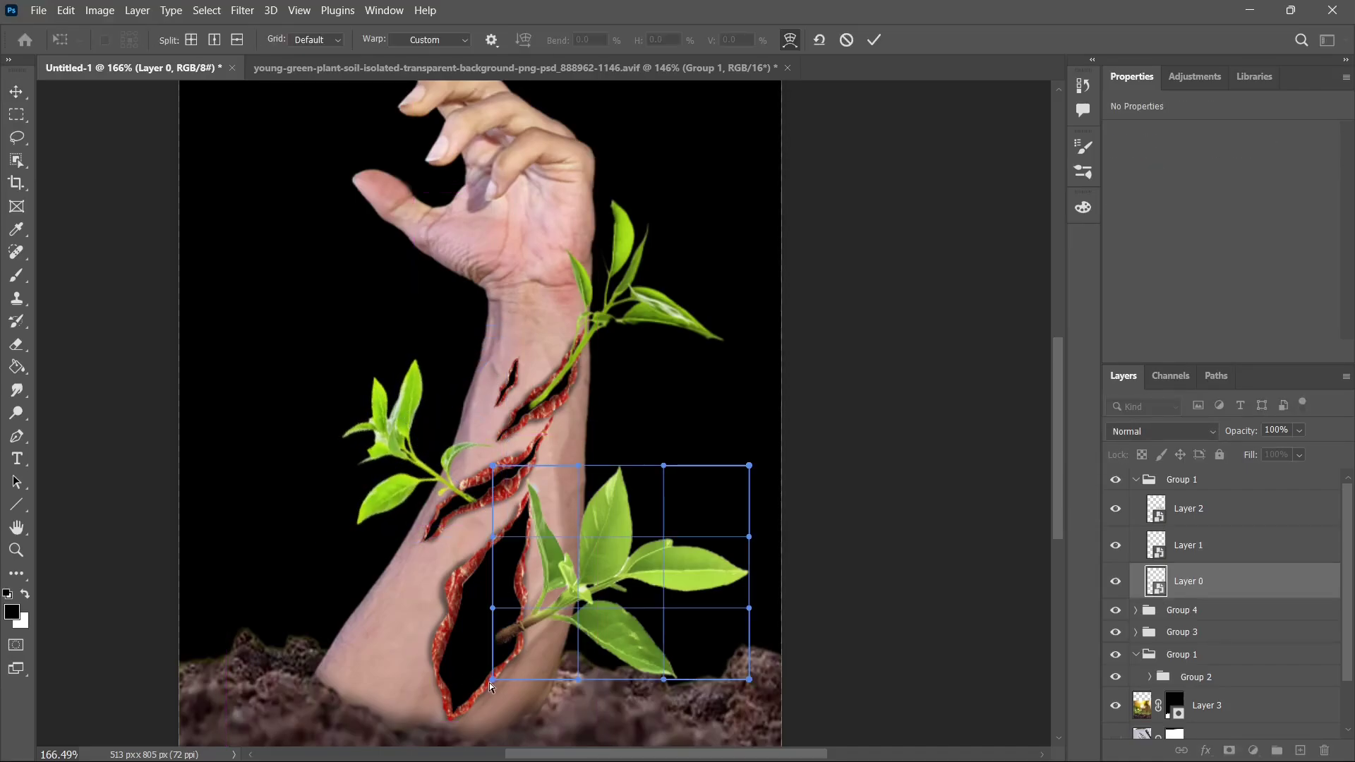
- Warp the Layer 0 sprig so its stem bends down into the large lower opening and its leaves pull closer to the arm
drag(492, 679, 482, 714)
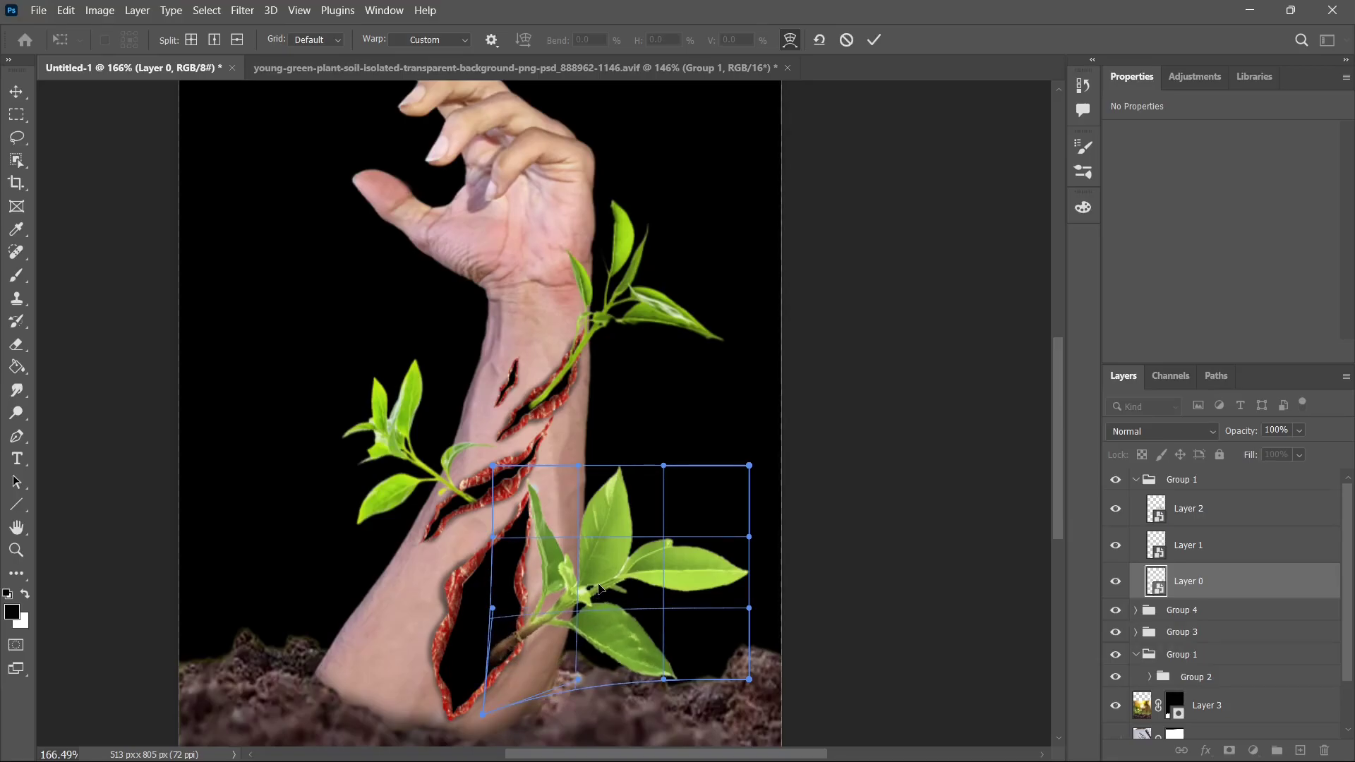
drag(595, 581, 587, 562)
drag(749, 680, 714, 667)
drag(748, 465, 757, 425)
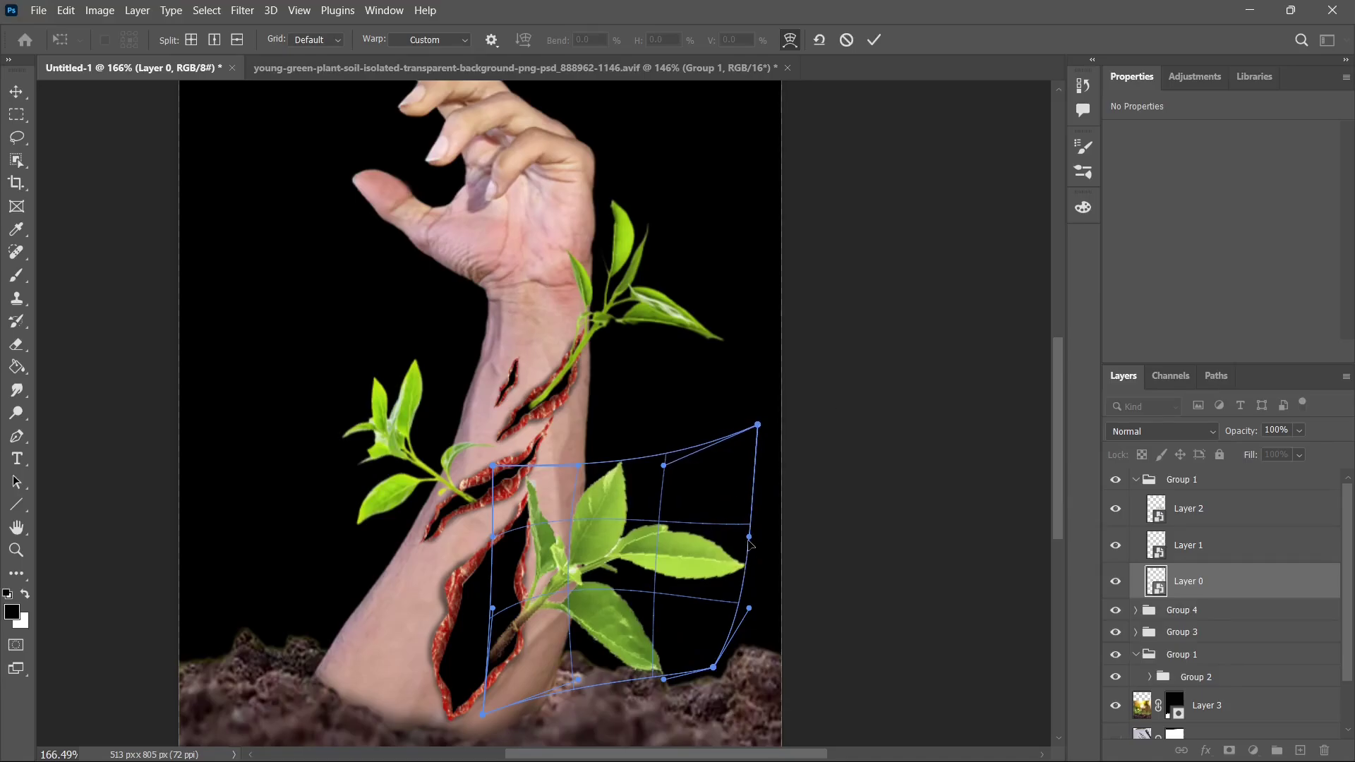
drag(749, 536, 681, 537)
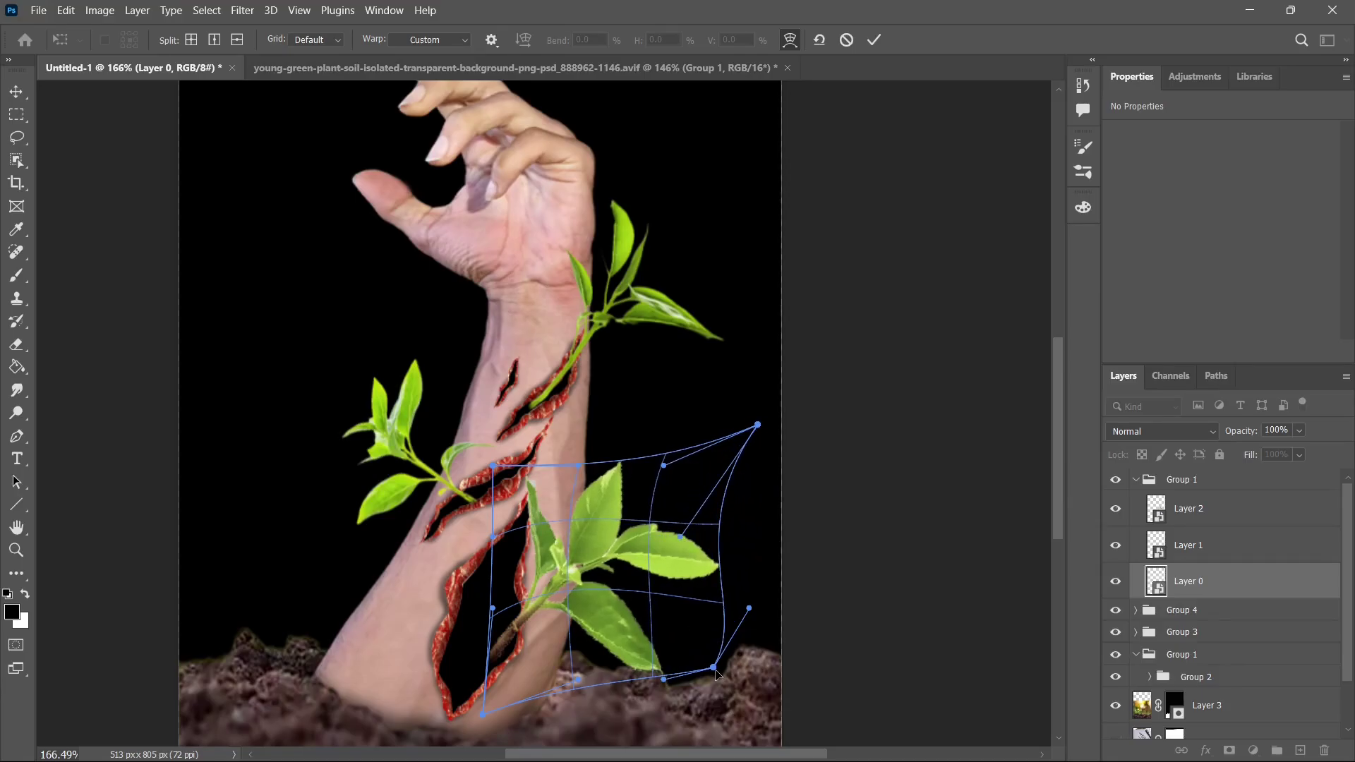
drag(714, 668, 696, 656)
drag(607, 647, 592, 646)
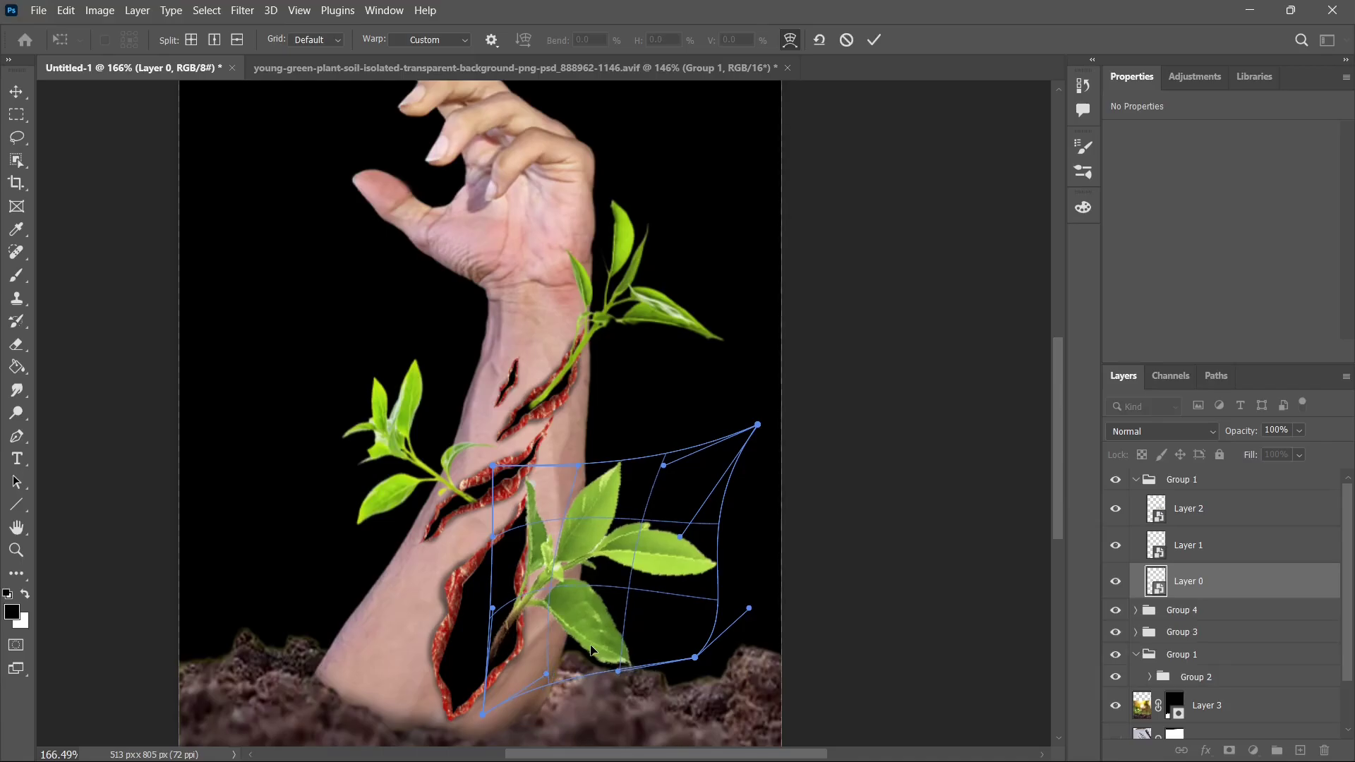
key(Return)
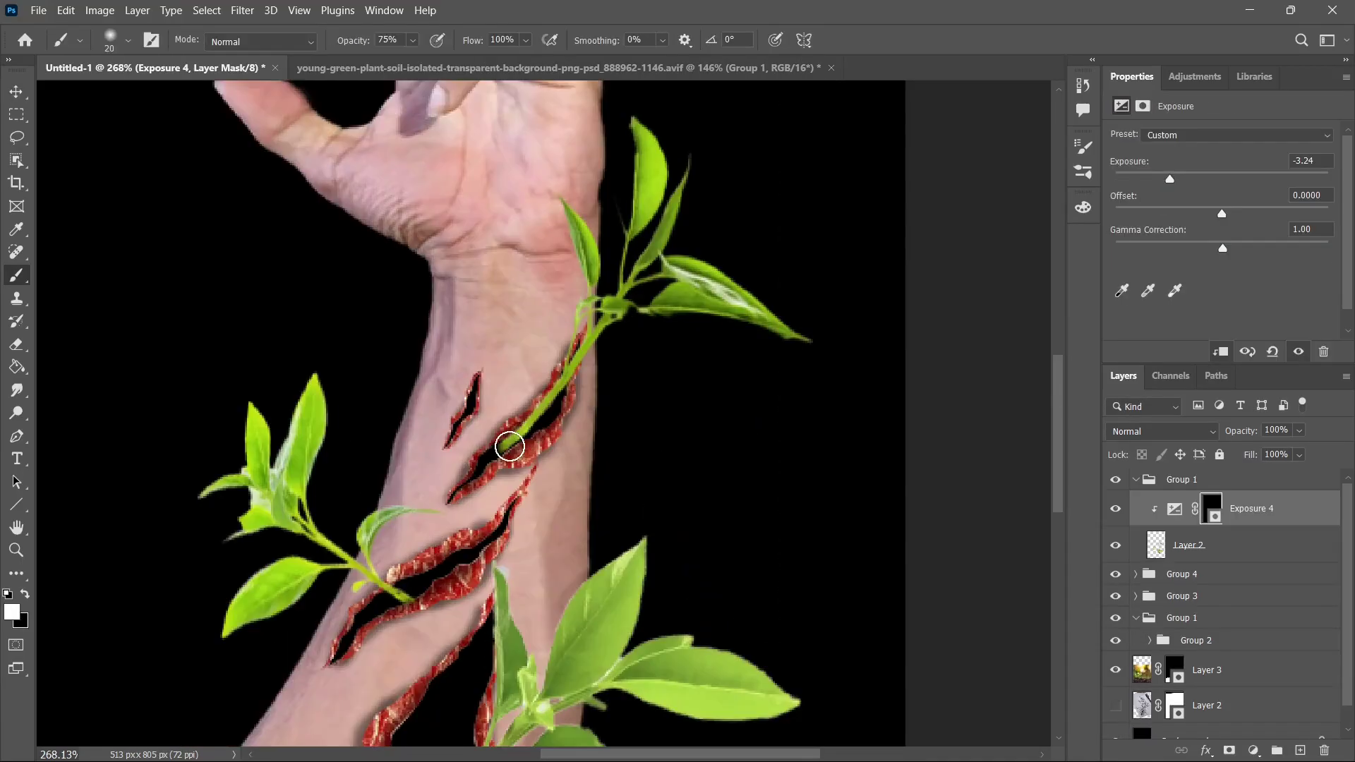
- Paint on the Exposure 4 mask to darken the sprig stems where they enter the cuts and shade the leaves
mouse_move(509, 445)
mouse_down()
mouse_move(573, 408)
mouse_move(552, 409)
mouse_move(504, 491)
mouse_up()
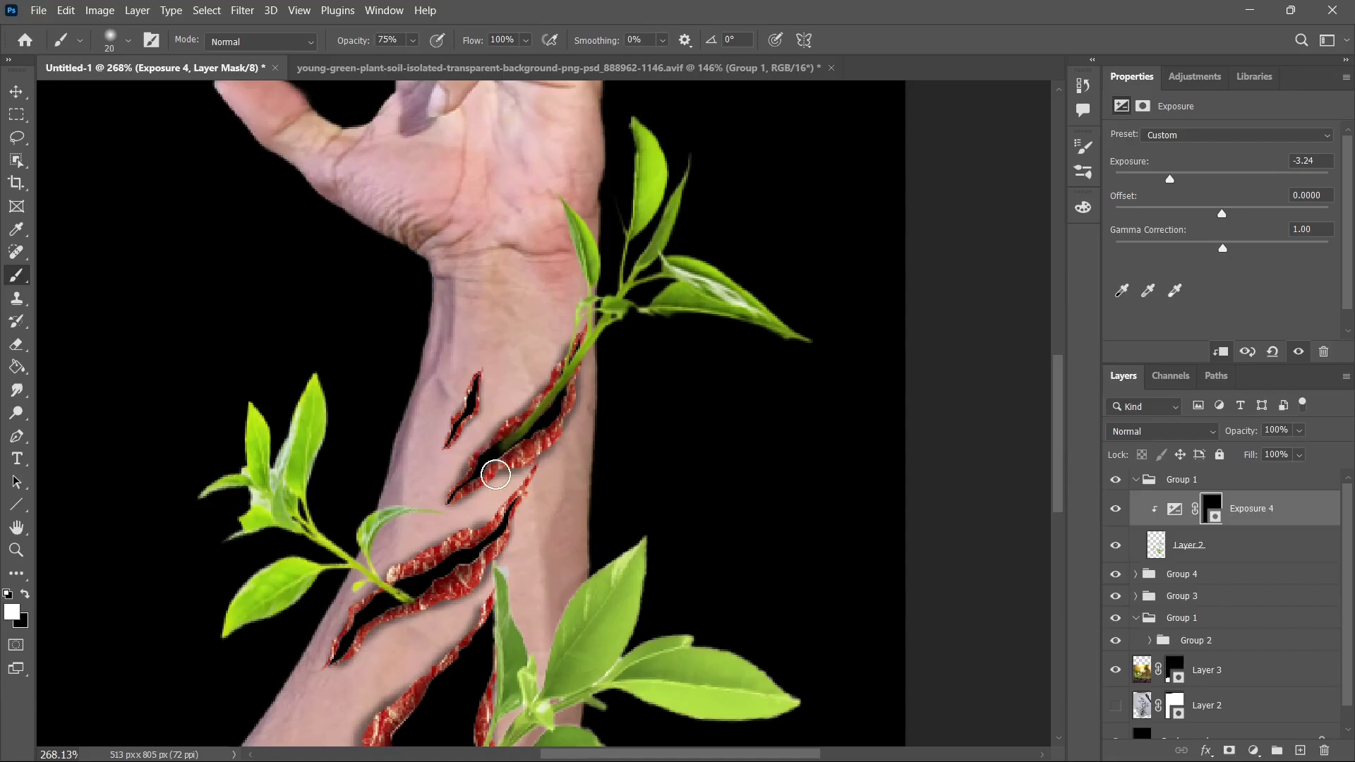
scroll(462, 599, down, 2)
mouse_move(418, 524)
mouse_down()
mouse_move(400, 534)
mouse_move(379, 474)
mouse_move(387, 458)
mouse_up()
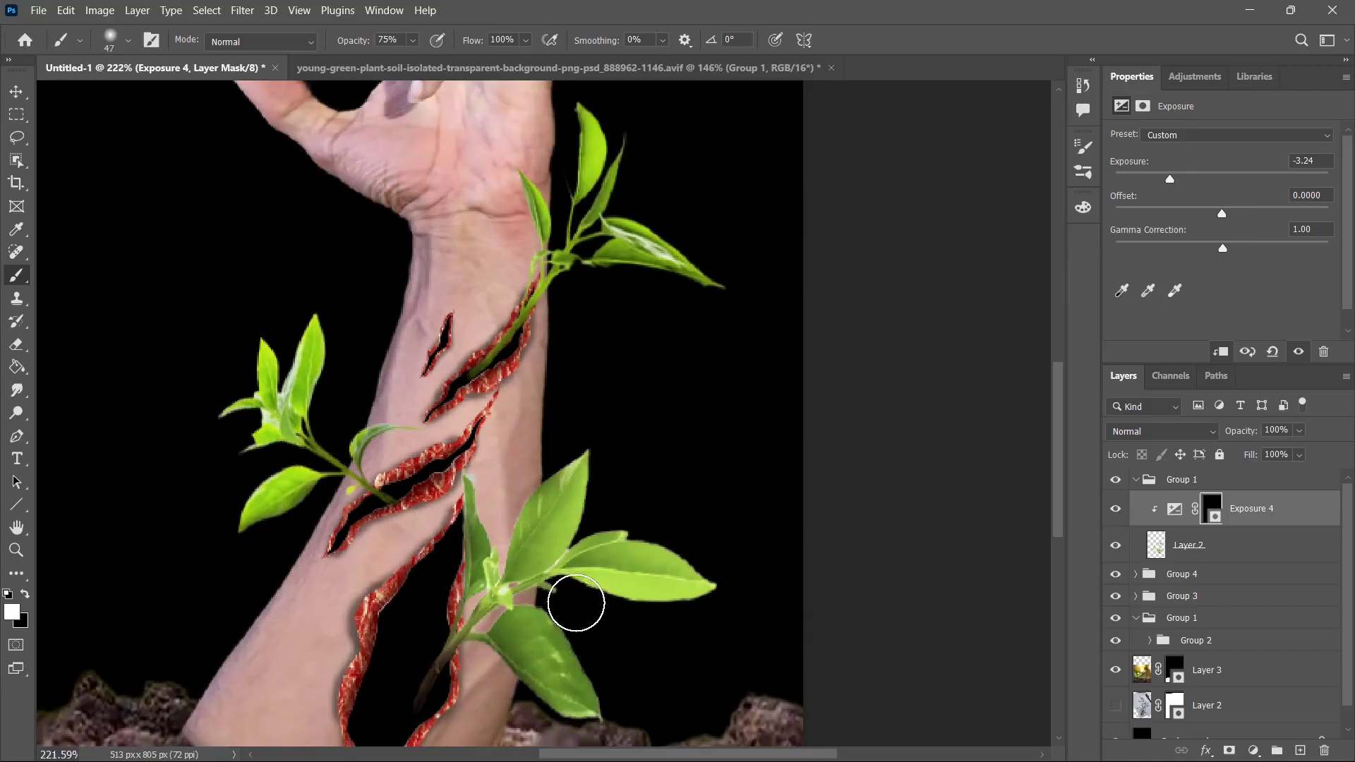
scroll(550, 543, up, 2)
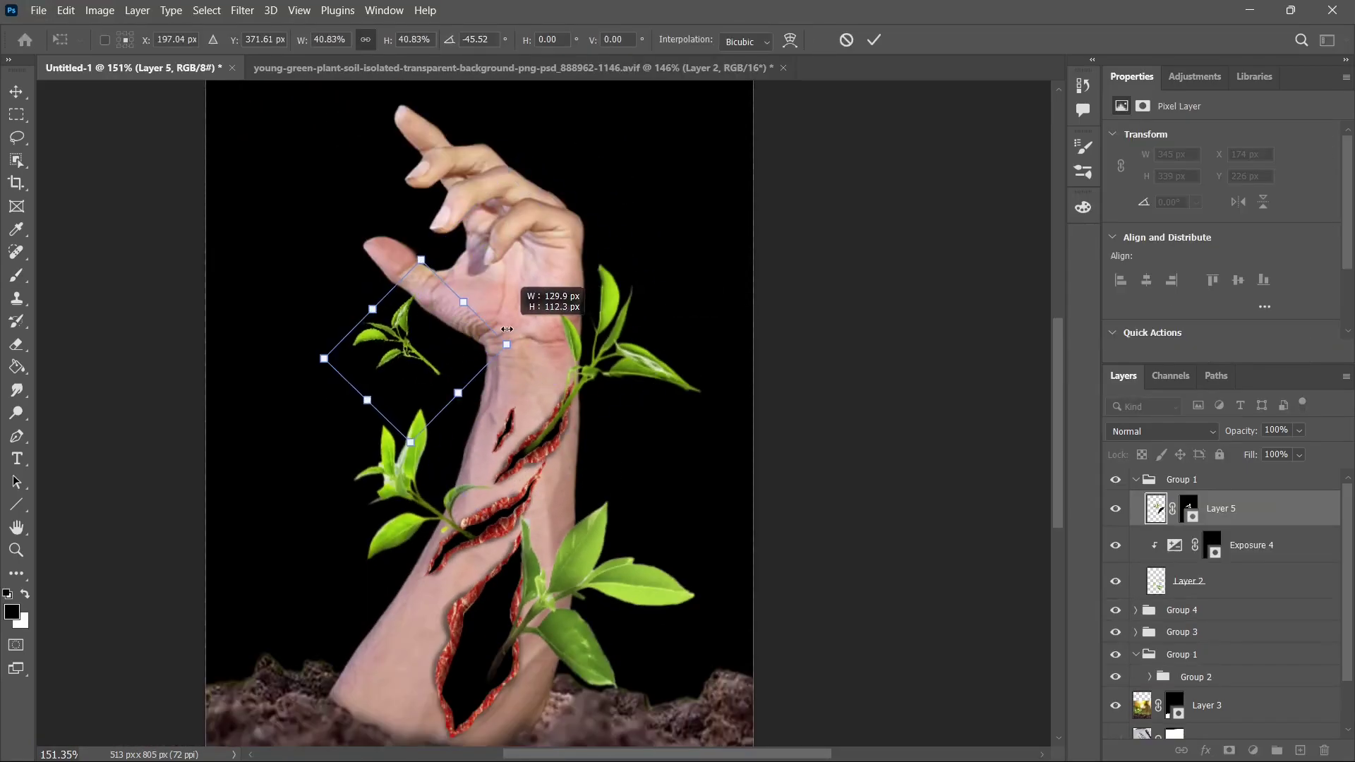
- Scale the Layer 5 sprig to 40.67%, move it near the small upper cut and flip it horizontally
drag(507, 329, 506, 330)
drag(452, 356, 493, 397)
scroll(512, 416, up, 6)
scroll(511, 416, up, 1)
right_click(491, 400)
click(535, 375)
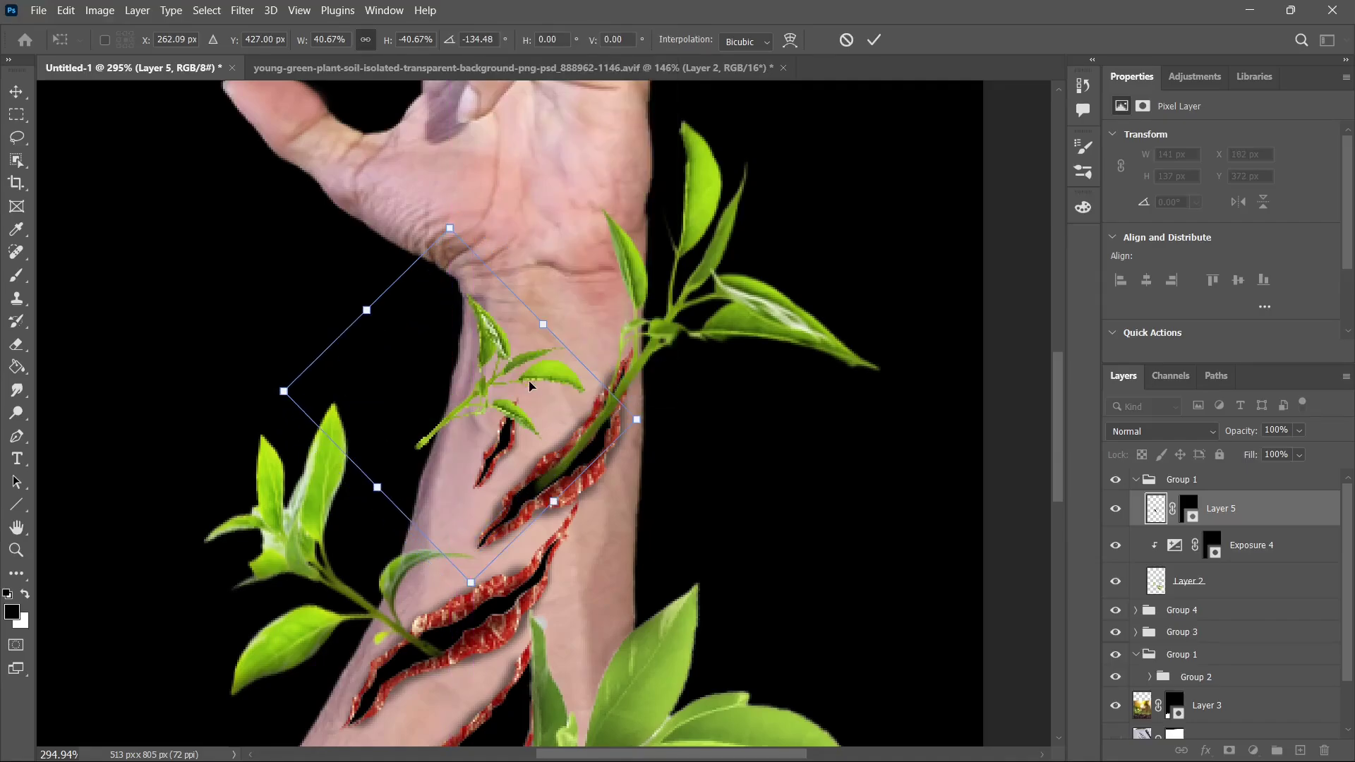
- Rotate the Layer 5 sprig to 143.60° and place its stem end in the small upper cut
mouse_move(337, 216)
mouse_down()
mouse_move(367, 199)
mouse_move(326, 228)
mouse_up()
drag(439, 371, 435, 368)
drag(406, 213, 452, 209)
drag(519, 311, 528, 295)
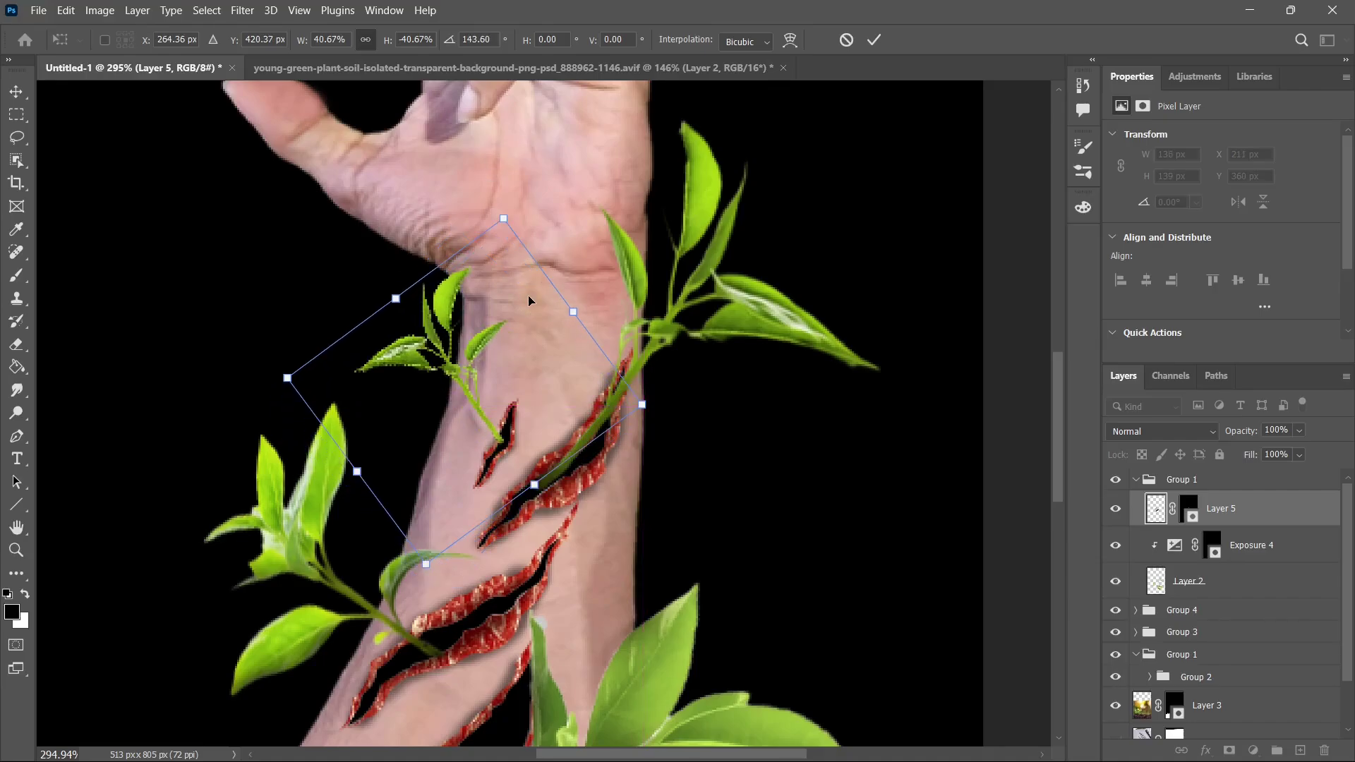
key(Return)
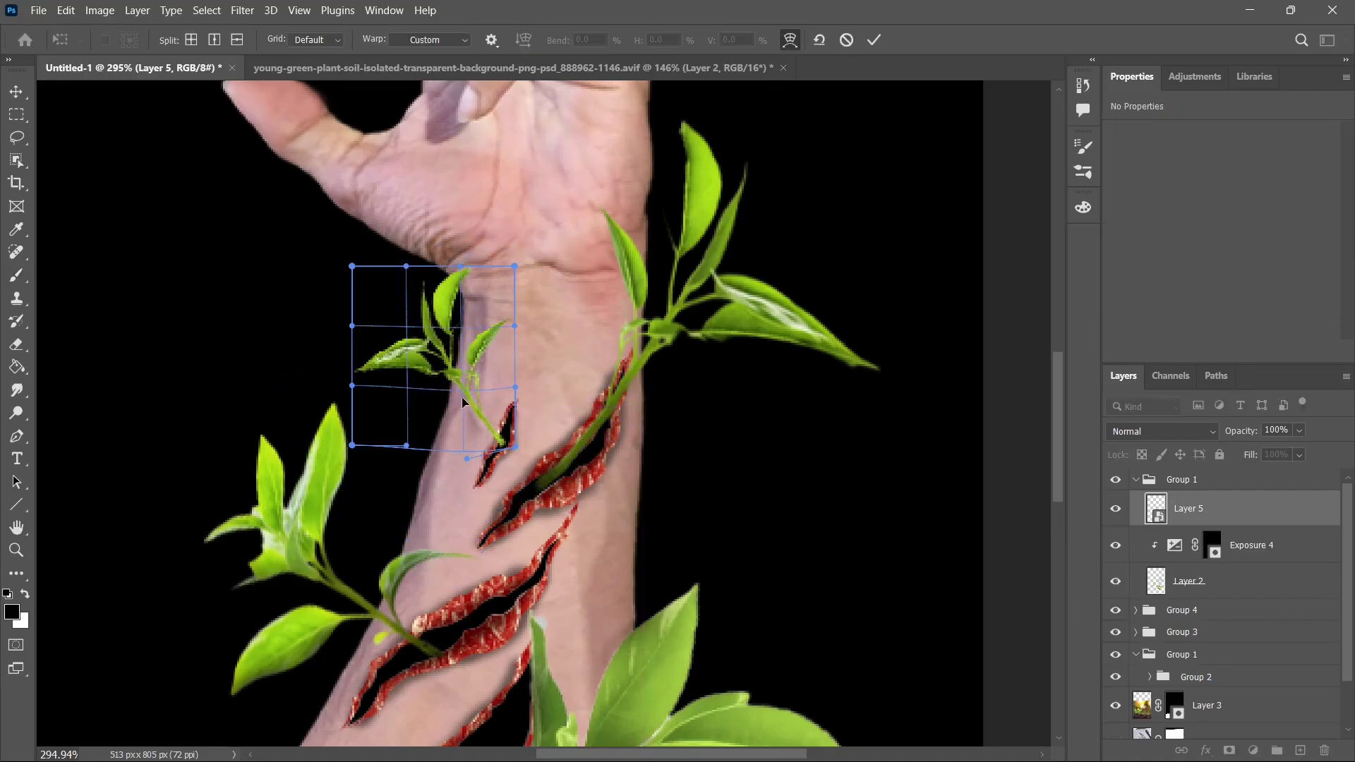
- Warp the Layer 5 sprig so its leaves spread toward the wrist while its stem stays in the small cut
drag(434, 328, 438, 327)
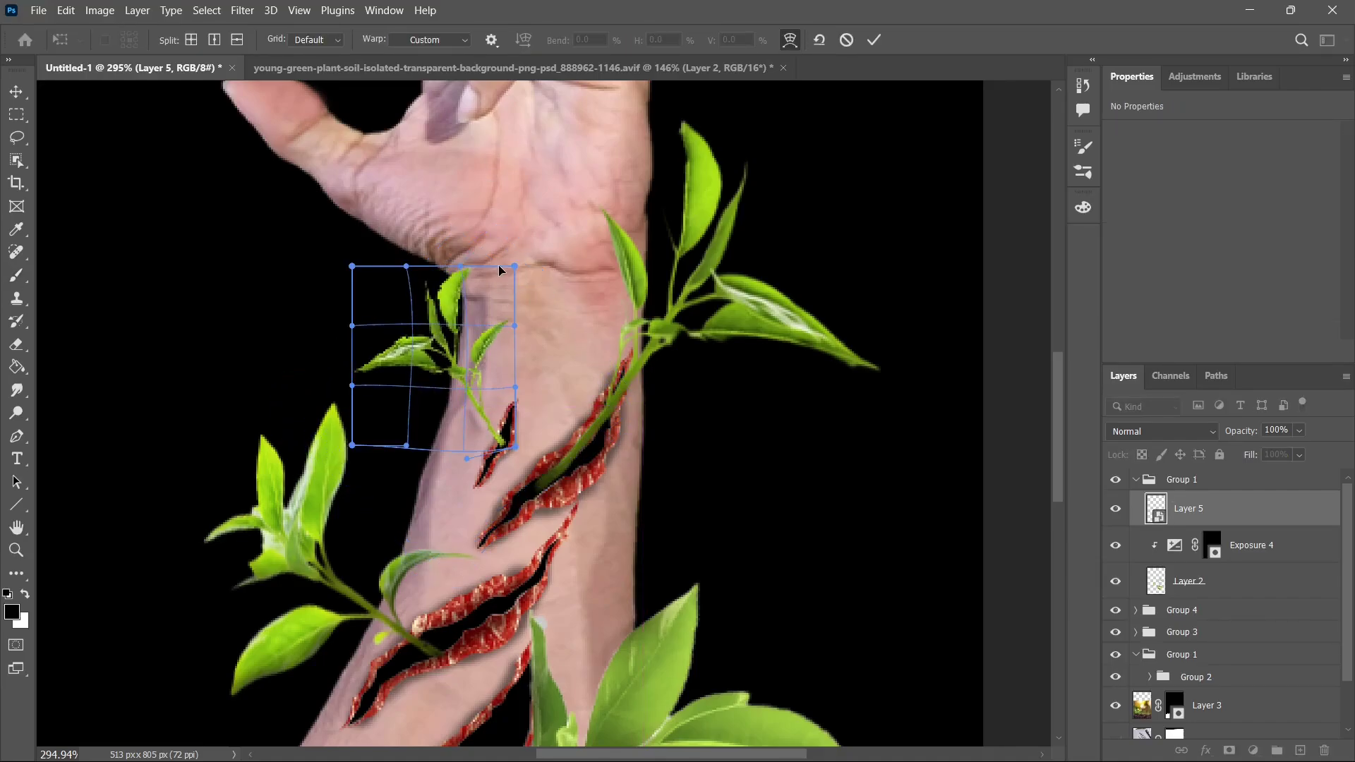
drag(515, 266, 546, 264)
drag(352, 386, 361, 362)
drag(352, 445, 351, 392)
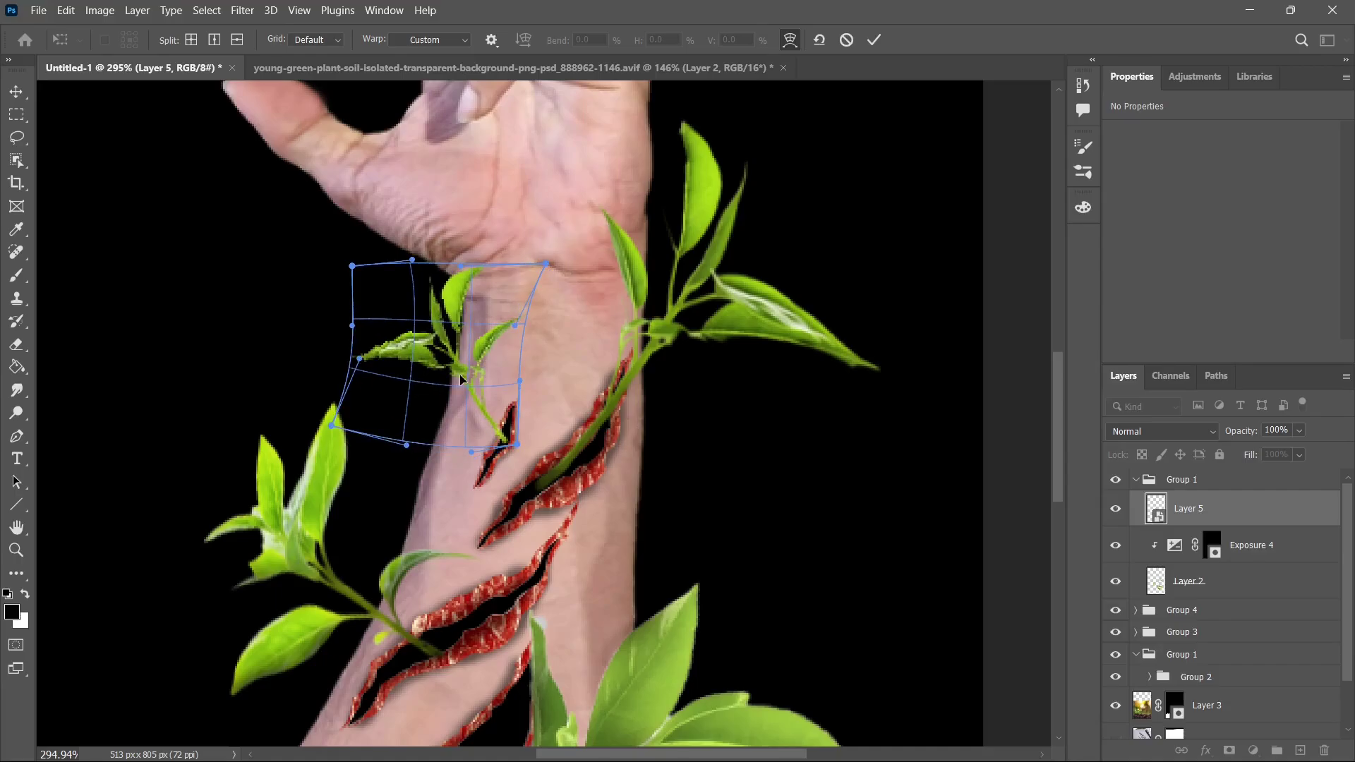
key(Return)
- Tone down the saturation of the plant sprigs with the clipped Hue/Saturation 2 adjustment
key(b)
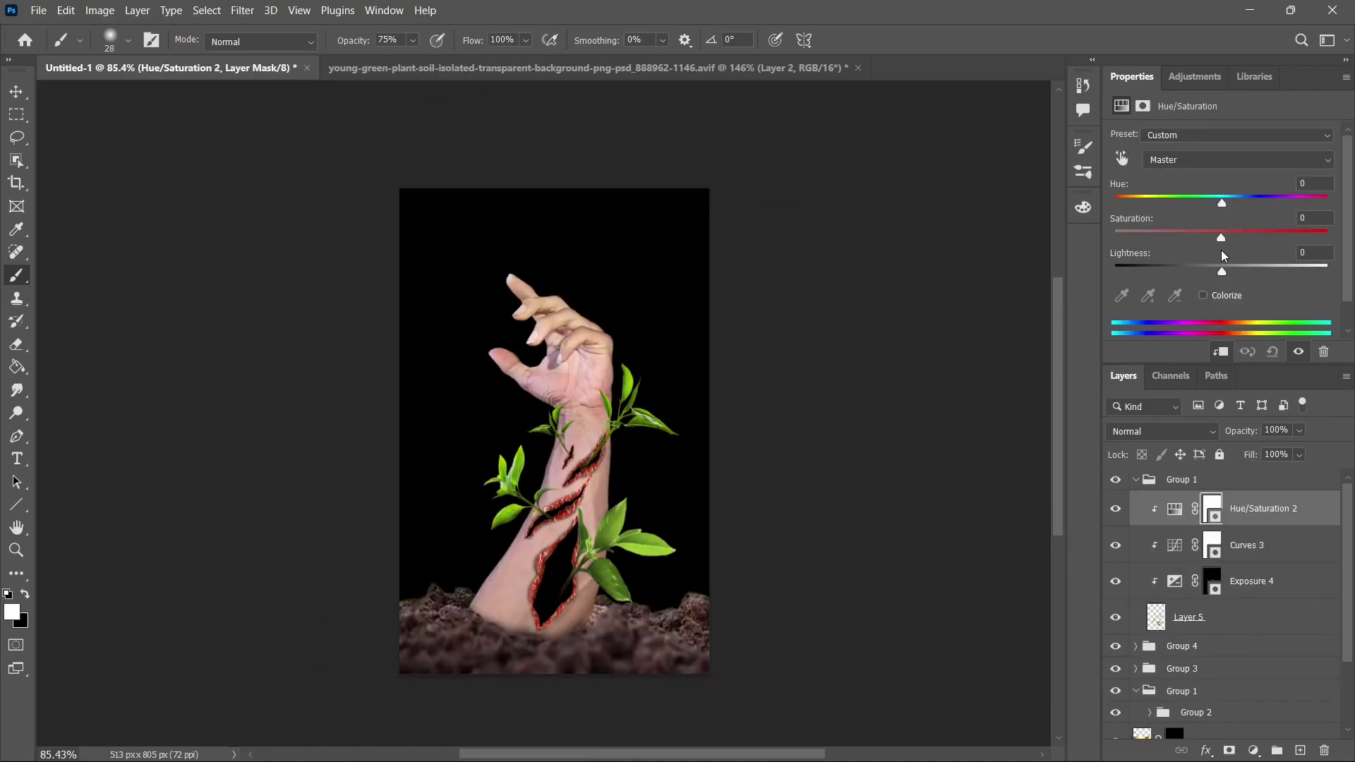
drag(1220, 239, 1217, 202)
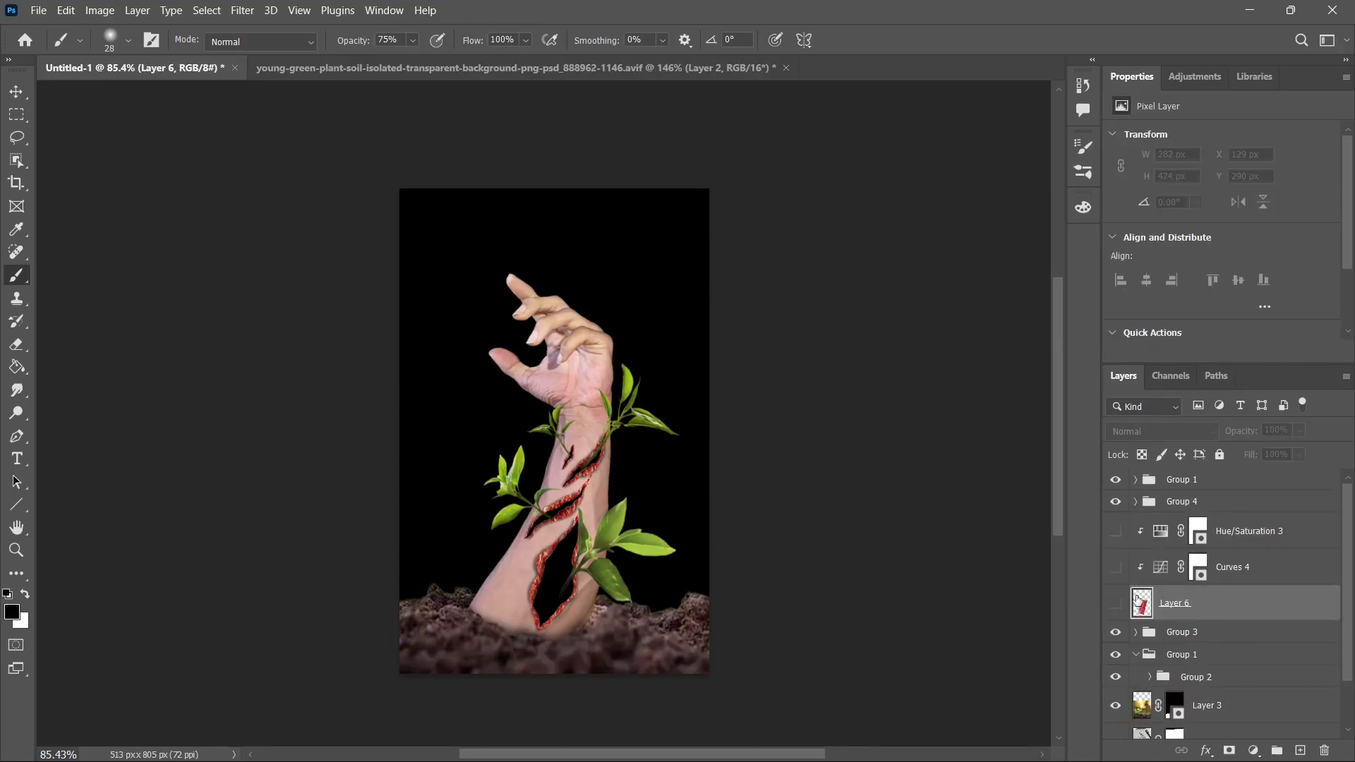
- Show the red vein texture on Layer 6, clip it to Group 3 and enable its Curves 4 and Hue/Saturation 3 adjustments
click(1115, 604)
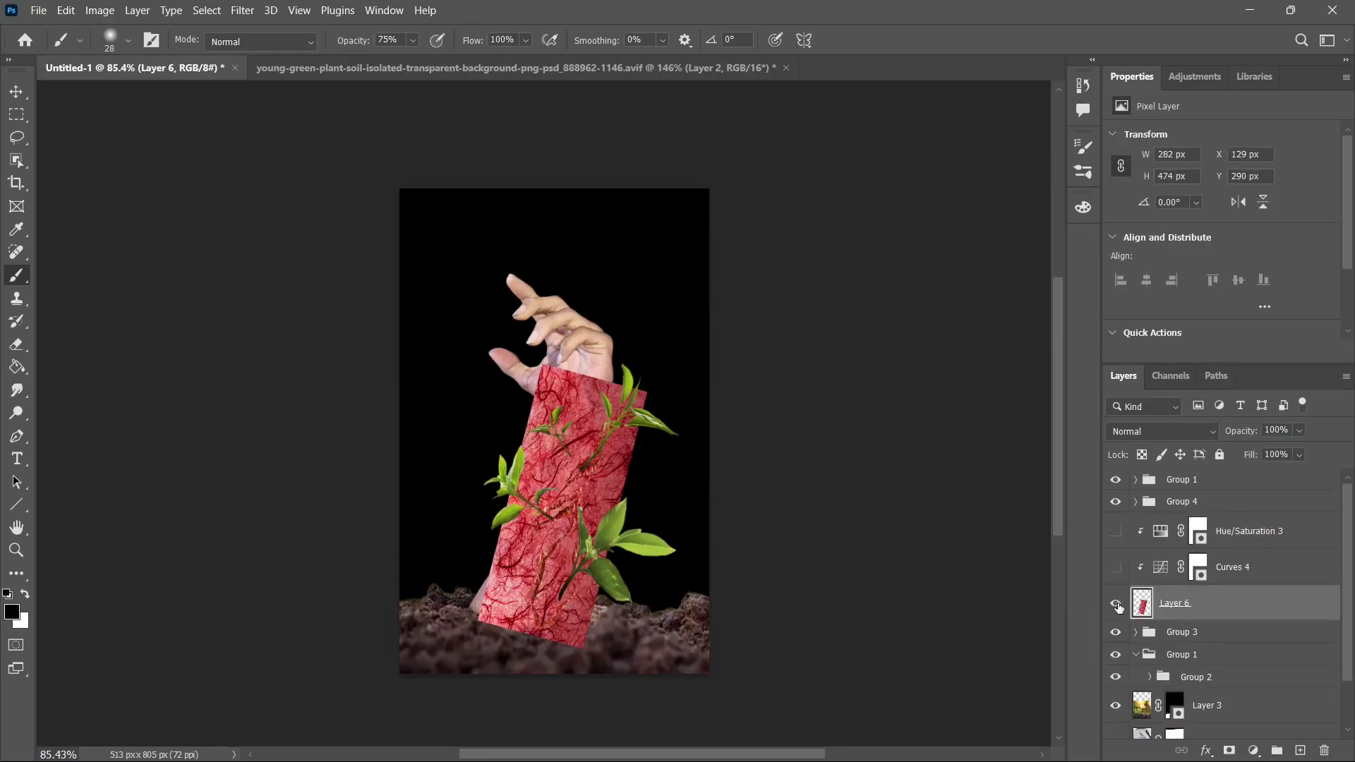
alt+click(1197, 620)
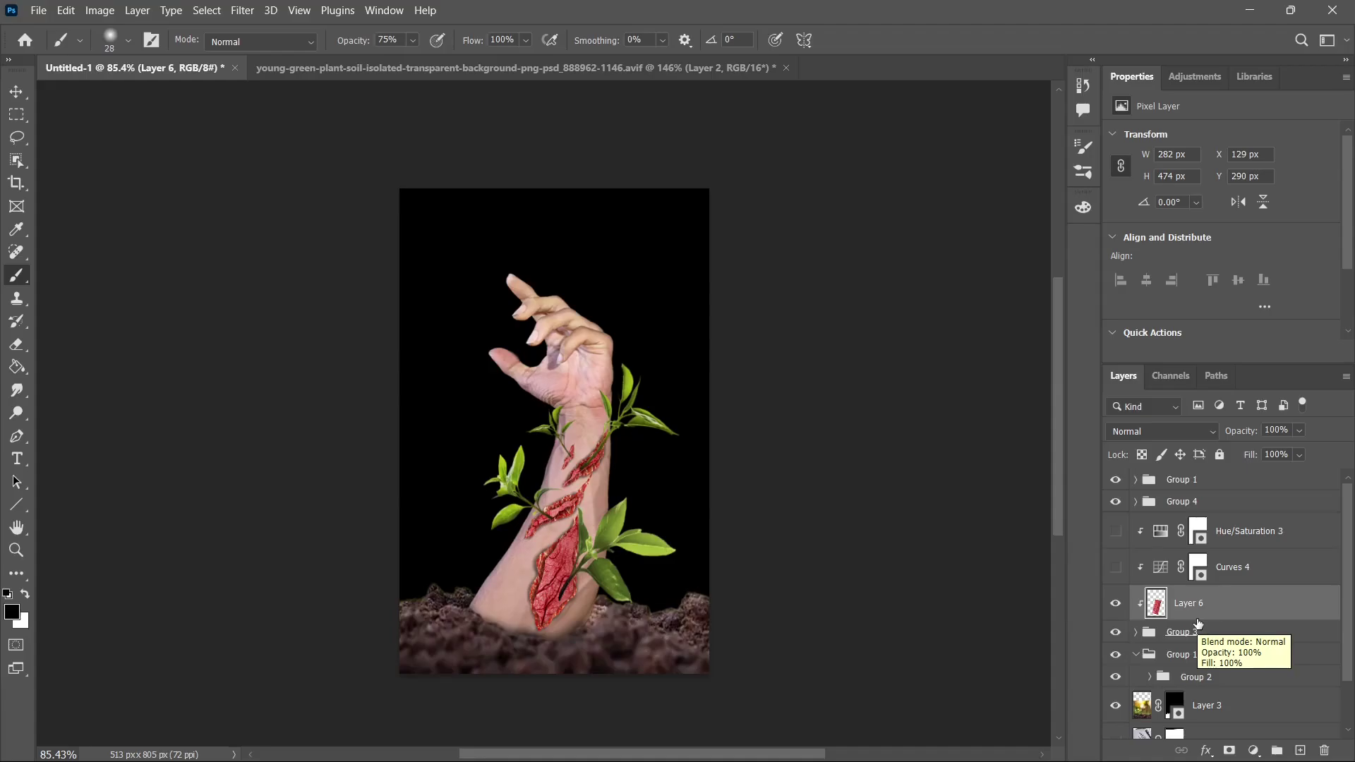
click(1115, 567)
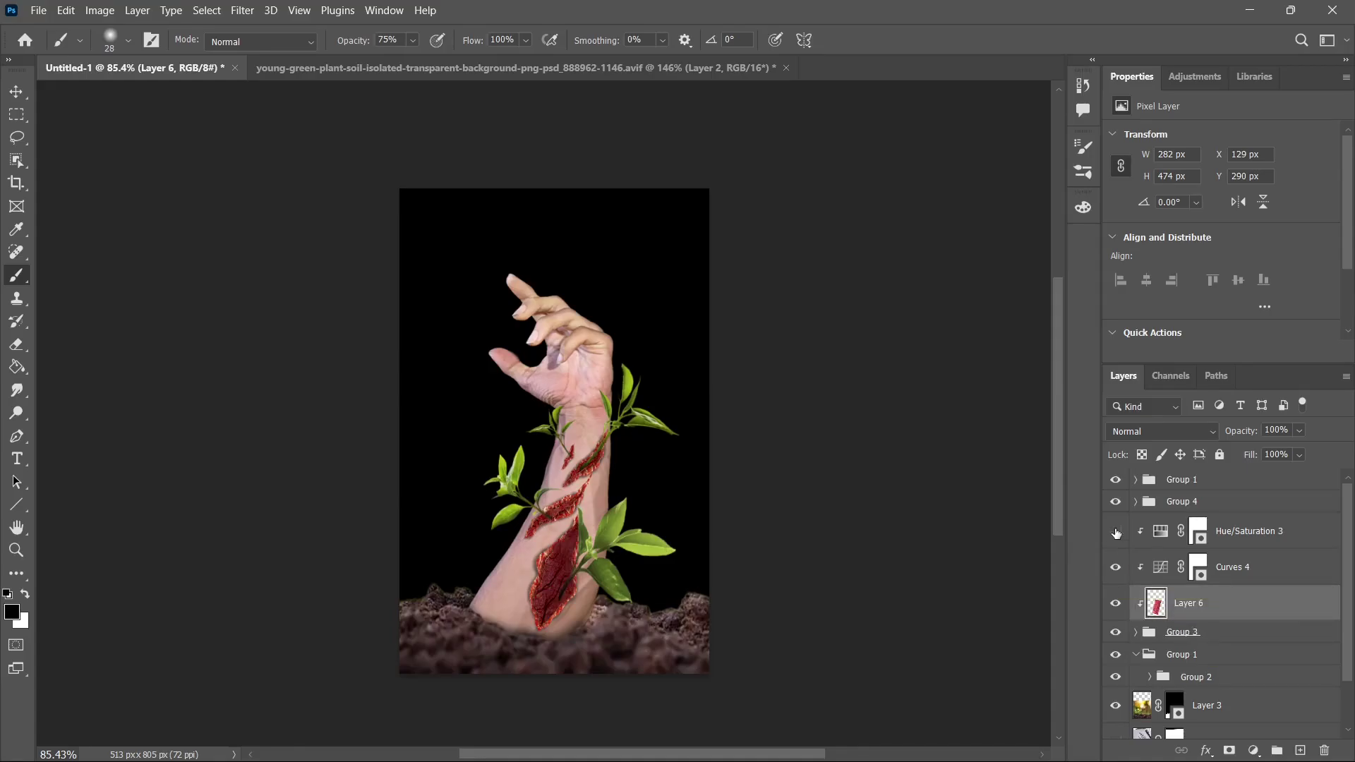
click(1115, 531)
- Fine-tune the vein texture's lightness and saturation in Hue/Saturation 3, and paint inner shadows on the Exposure 5 mask along the large opening
click(1196, 538)
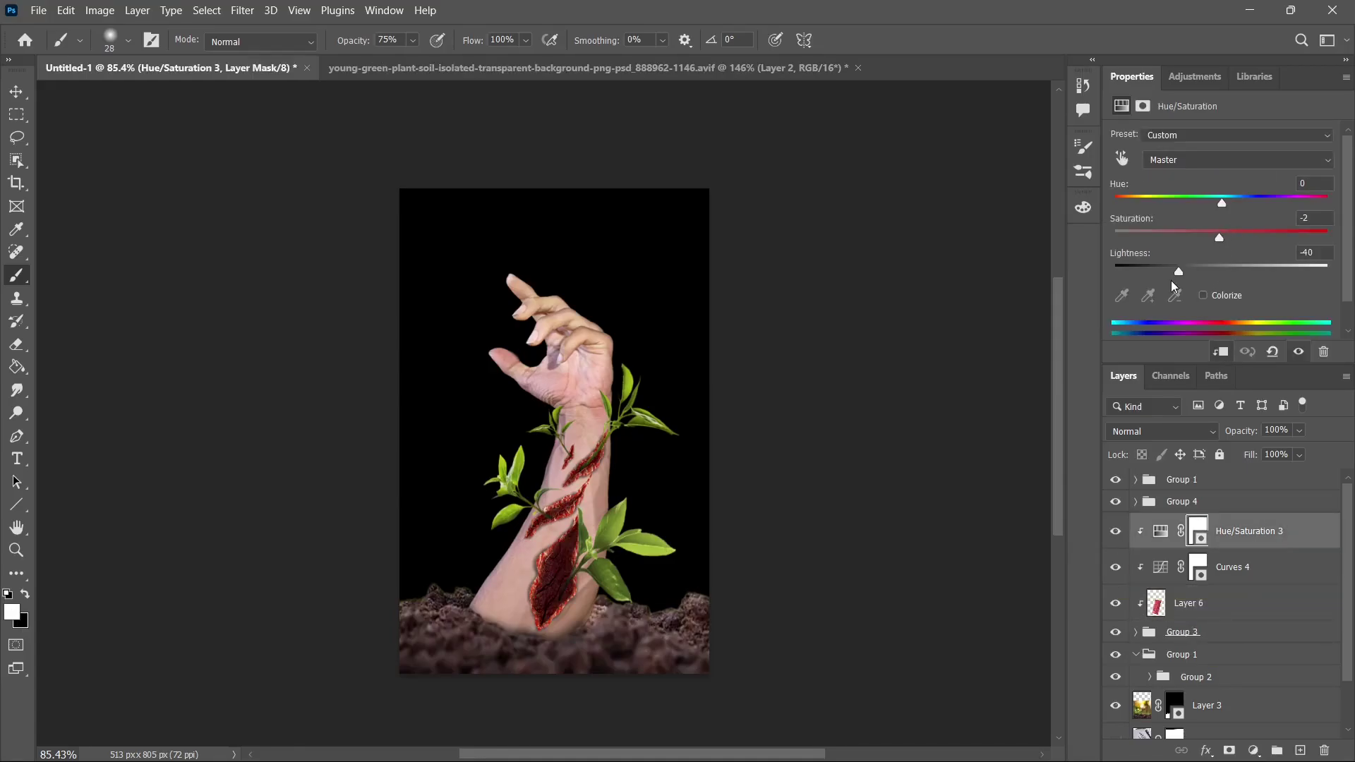
mouse_move(1182, 270)
mouse_down()
mouse_move(1196, 268)
mouse_move(1184, 270)
mouse_up()
click(1217, 239)
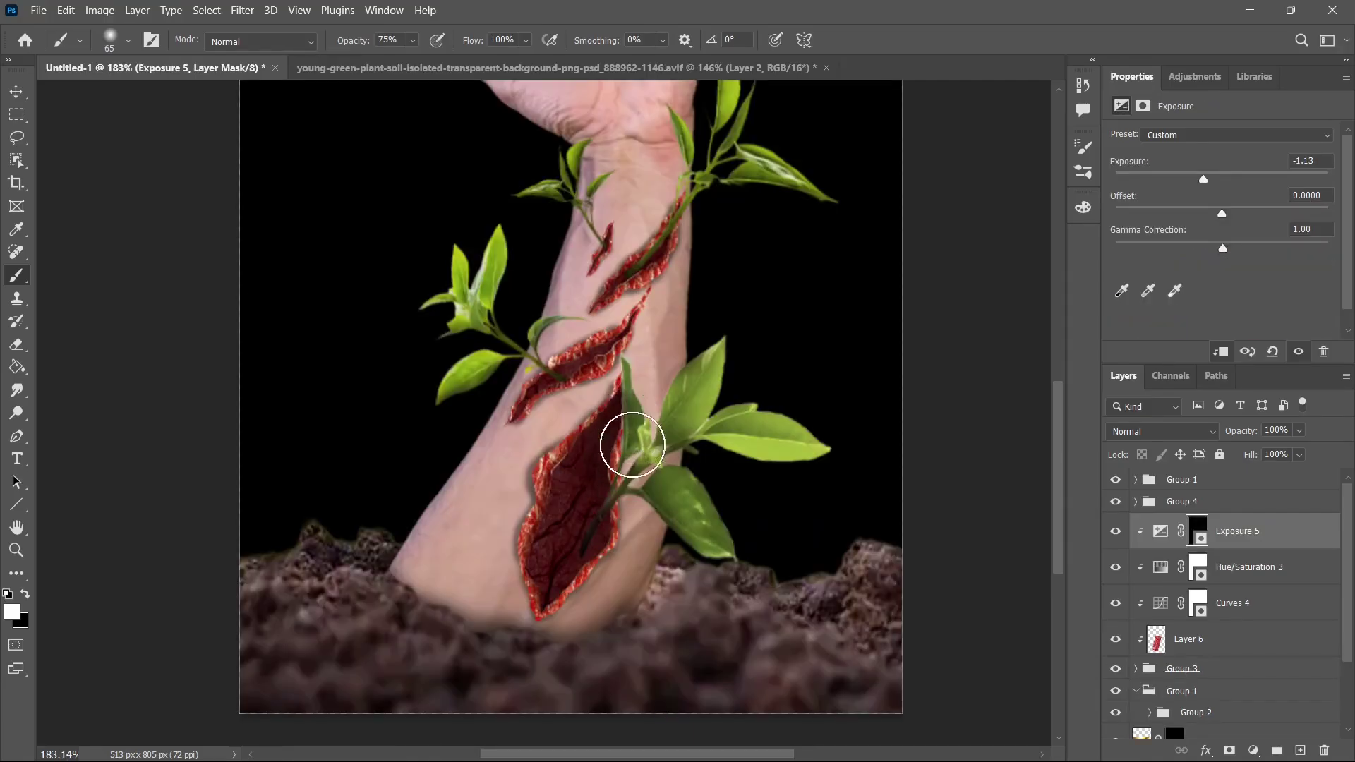
mouse_move(626, 442)
mouse_down()
mouse_move(631, 531)
mouse_move(580, 597)
mouse_move(544, 592)
mouse_move(529, 623)
mouse_up()
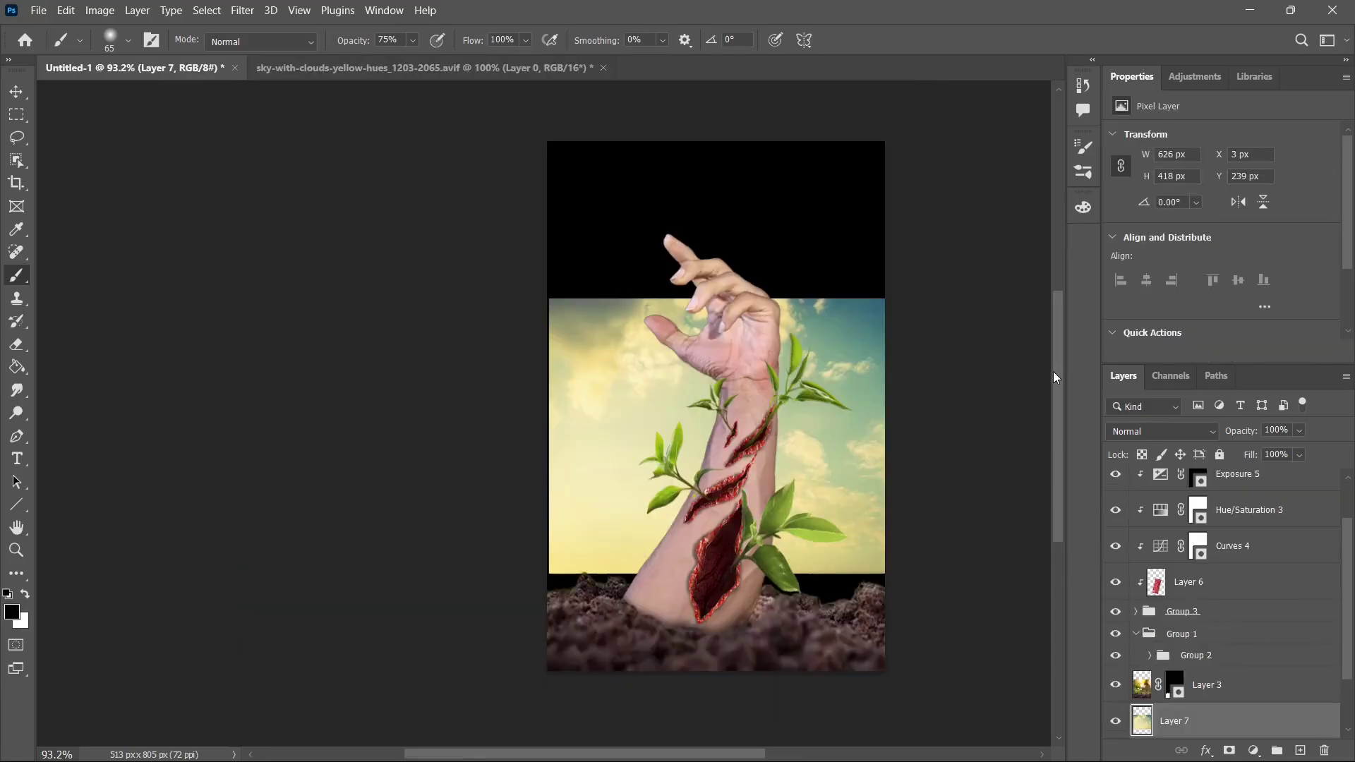
- Stretch the Layer 7 sky to 105.65% width and 179.70% height so it fills the background down to the soil
key(ctrl+t)
drag(871, 387, 870, 220)
drag(720, 407, 760, 613)
drag(518, 372, 491, 379)
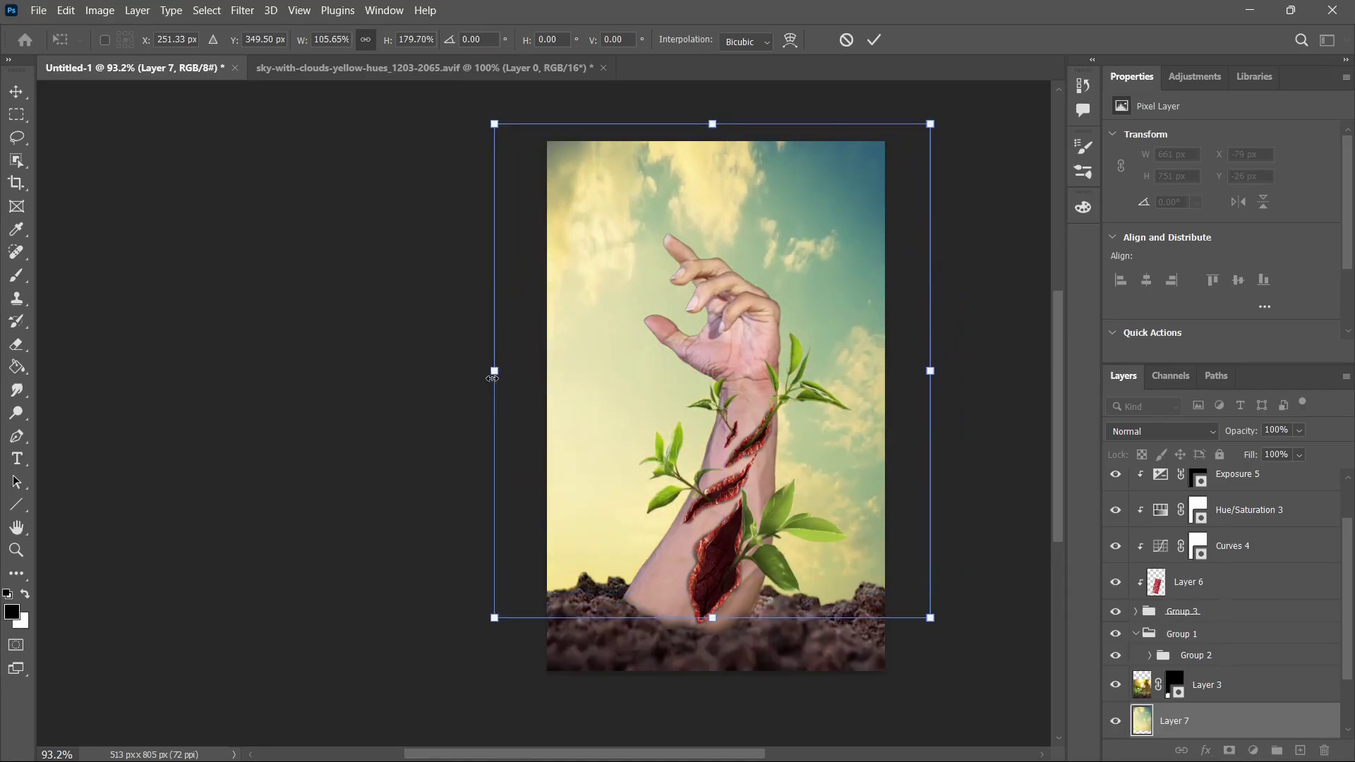
key(Return)
- Adjust the sky's color with Hue/Saturation 4 and fine-tune its midtones in Color Balance 2
key(b)
drag(1260, 238, 1261, 276)
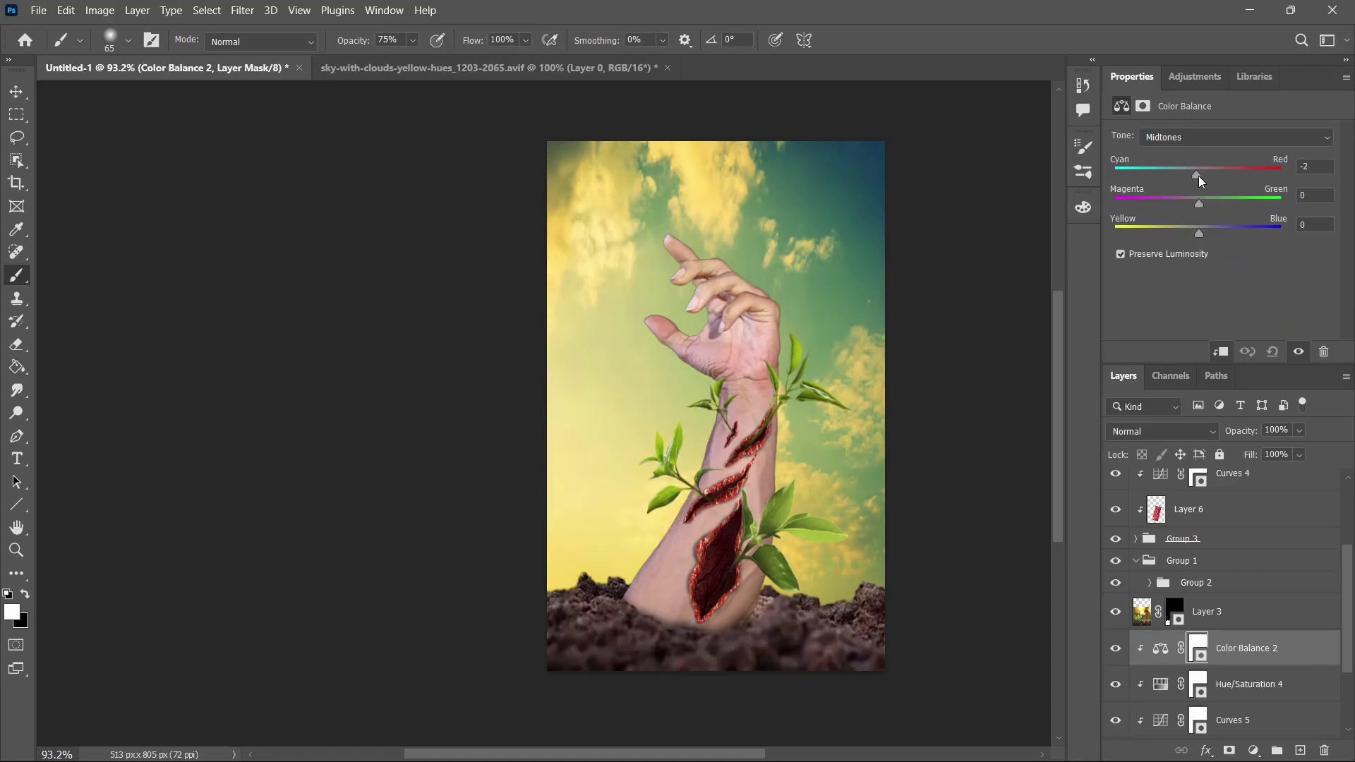
drag(1198, 177, 1198, 206)
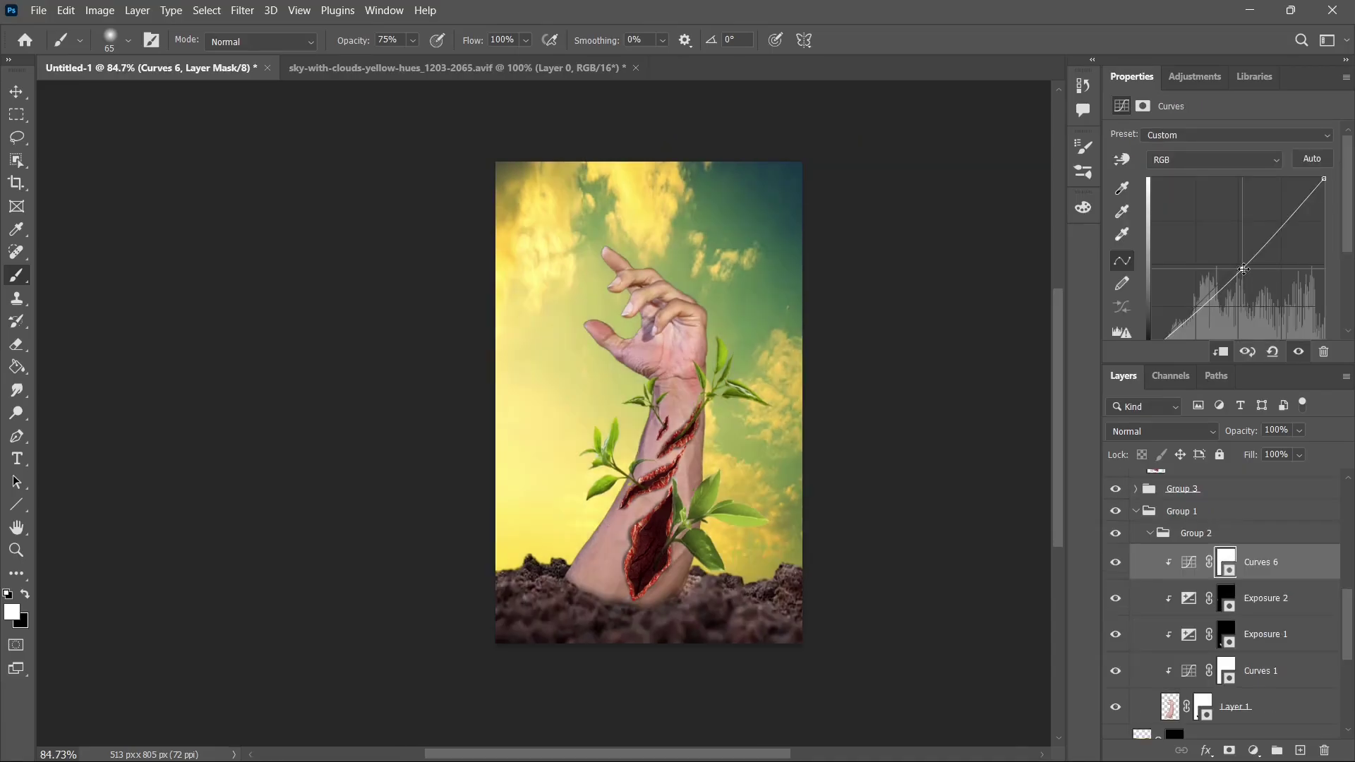
- Add clipped Hue/Saturation and Color Balance adjustments above the arm's Curves 6, shifting the midtones toward yellow
click(1219, 75)
click(1286, 182)
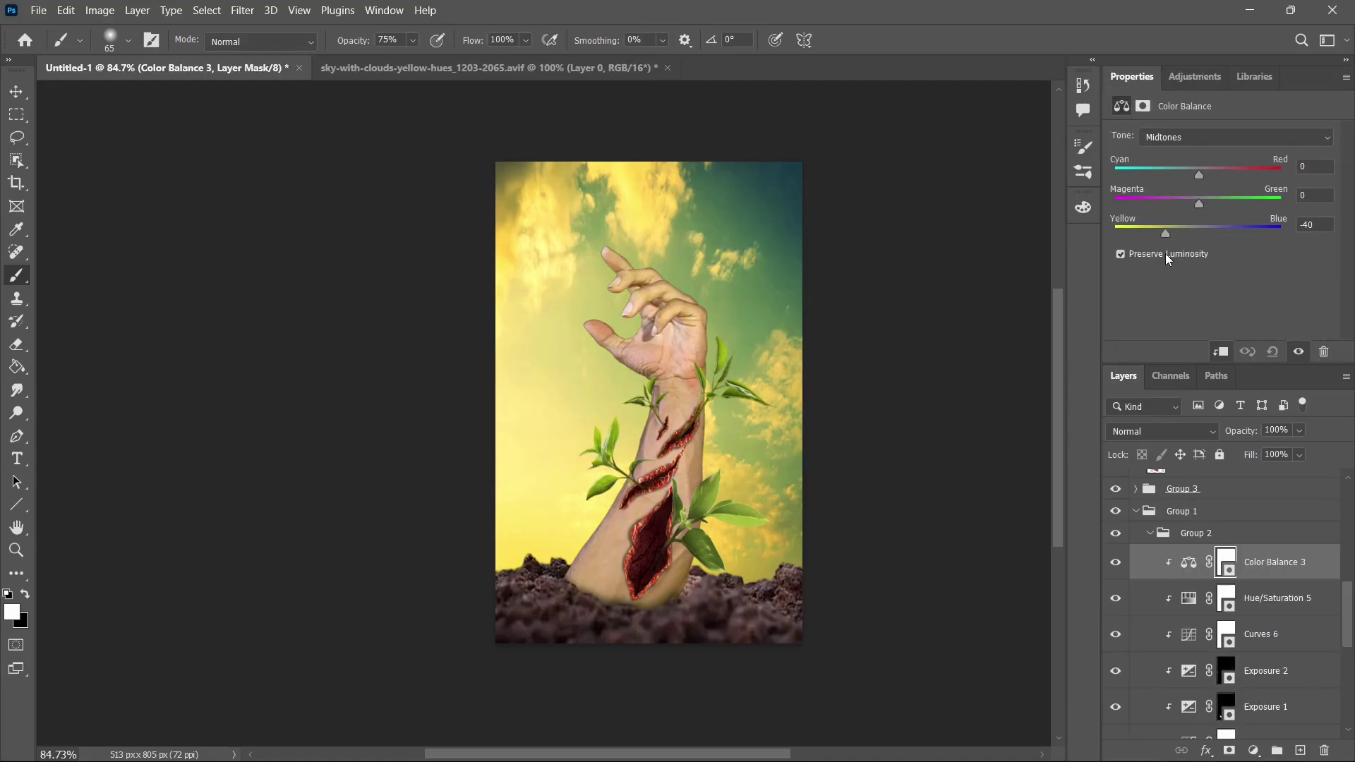
drag(1166, 252, 1180, 260)
- Shift the plant sprigs toward yellow with a clipped Color Balance 4 adjustment, including its highlights
mouse_move(1199, 176)
mouse_down()
mouse_move(1213, 174)
mouse_move(1184, 182)
mouse_move(1198, 180)
mouse_up()
drag(1199, 232, 1188, 230)
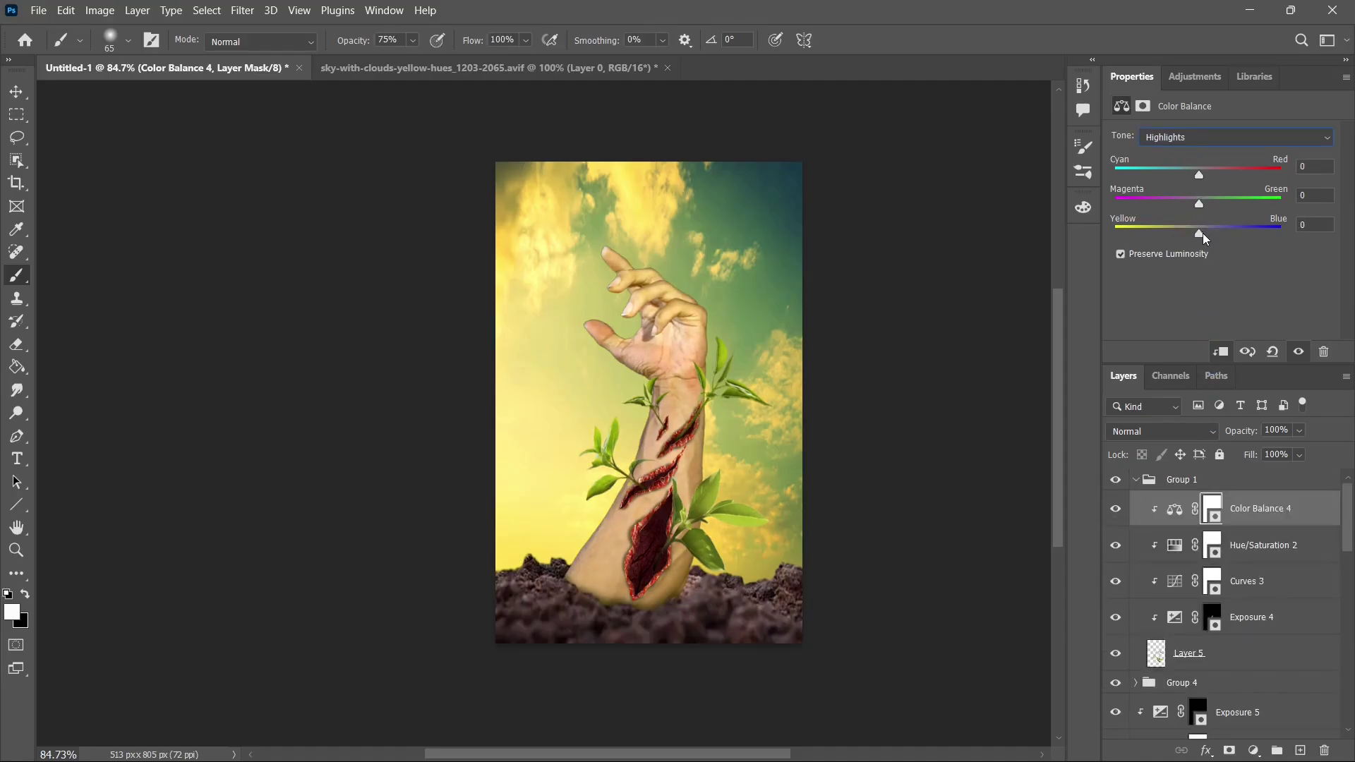
drag(1182, 234, 1176, 240)
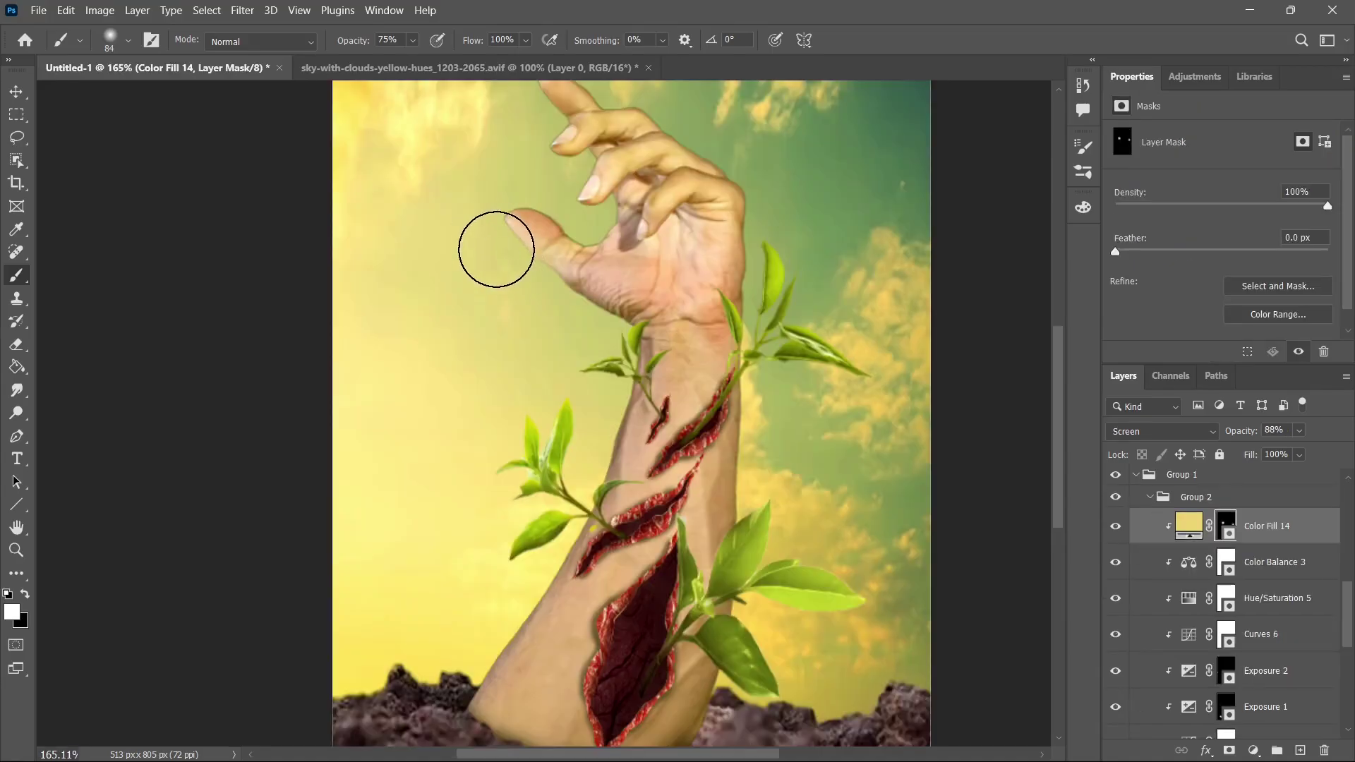
- Paint the yellow Color Fill 14 tint onto the thumb, palm and edges of the hand through its layer mask
mouse_move(496, 245)
mouse_down()
mouse_move(581, 315)
mouse_move(617, 367)
mouse_move(571, 494)
mouse_move(441, 668)
mouse_move(517, 583)
mouse_move(581, 449)
mouse_move(602, 375)
mouse_move(581, 336)
mouse_up()
scroll(529, 335, up, 3)
click(529, 258)
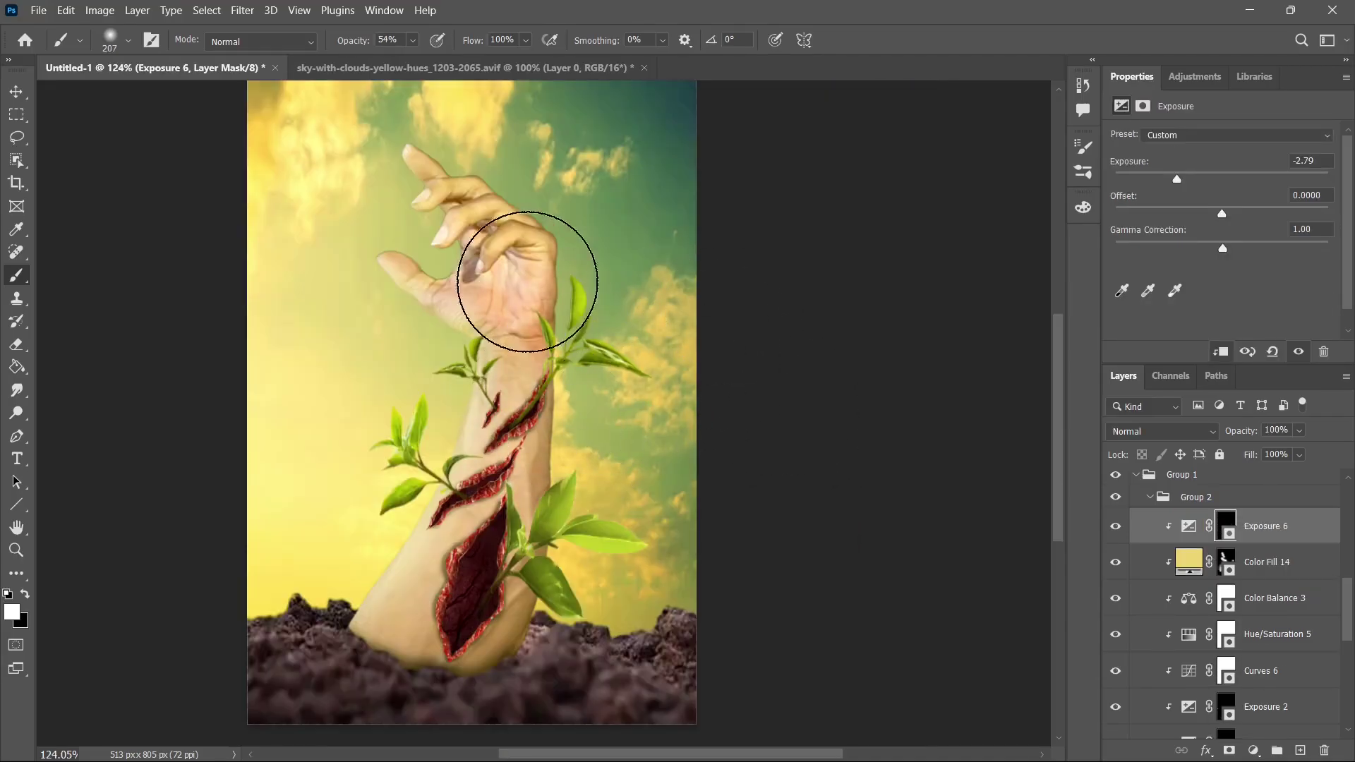
- Set the brush flow to 32% and shade the forearm and fingers through the Exposure 6 mask
text(32)
key(Return)
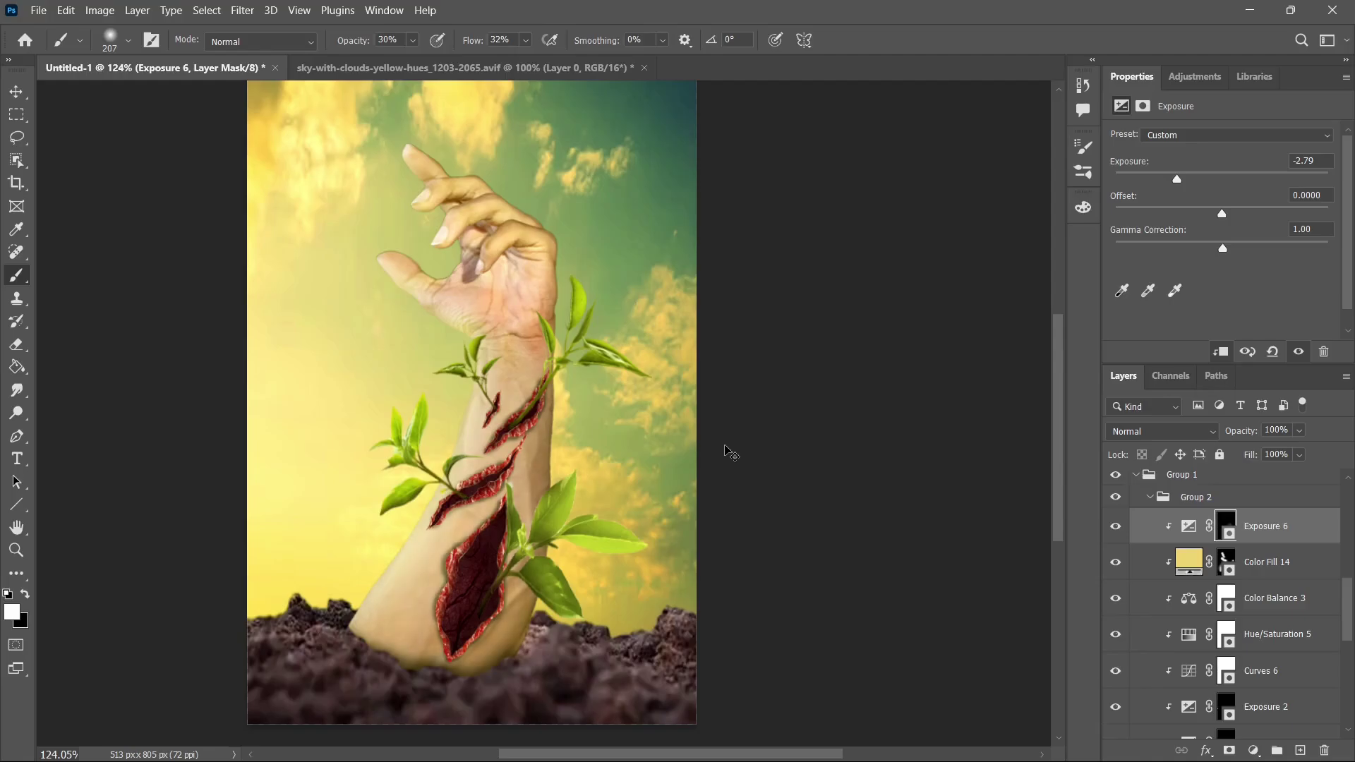
key(ctrl+z)
mouse_move(558, 589)
mouse_down()
mouse_move(516, 661)
mouse_move(396, 681)
mouse_move(494, 665)
mouse_move(614, 611)
mouse_move(446, 605)
mouse_up()
key(ctrl+z)
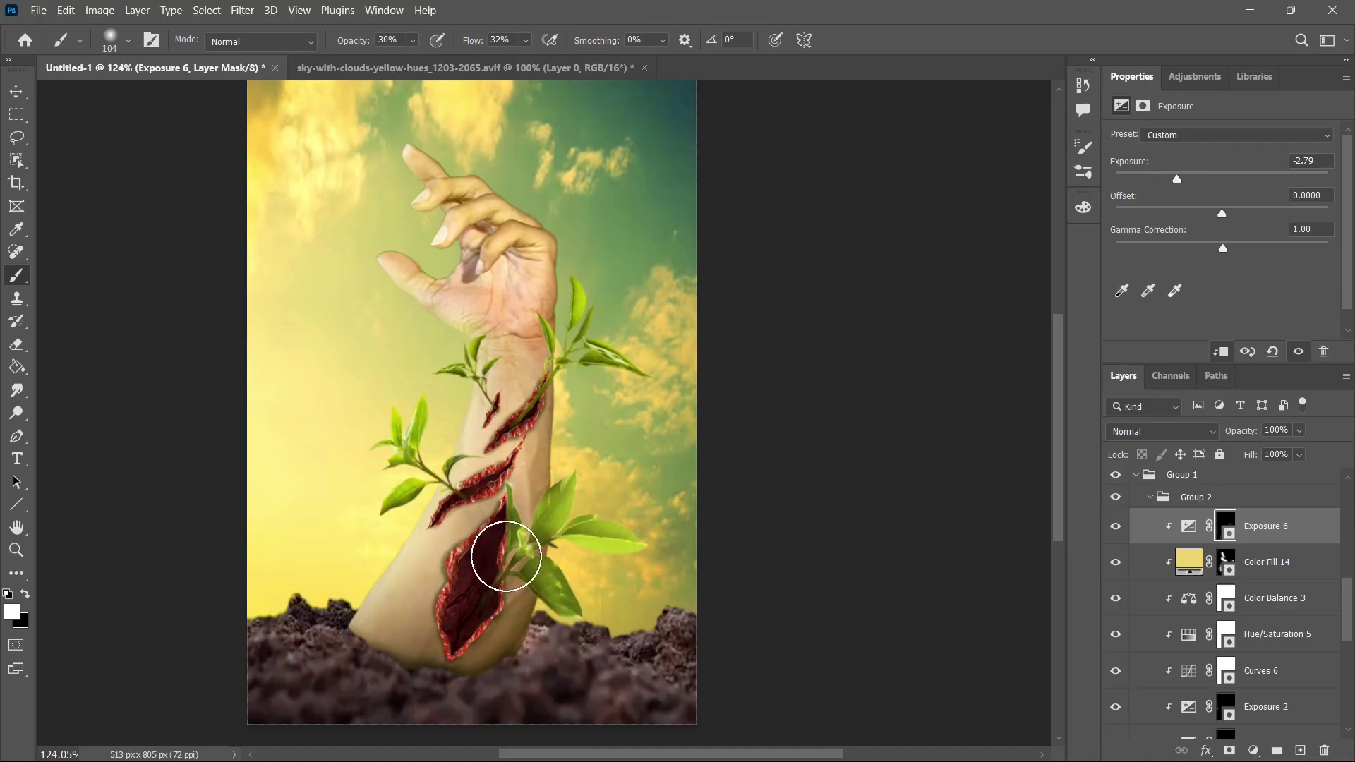
drag(506, 556, 521, 427)
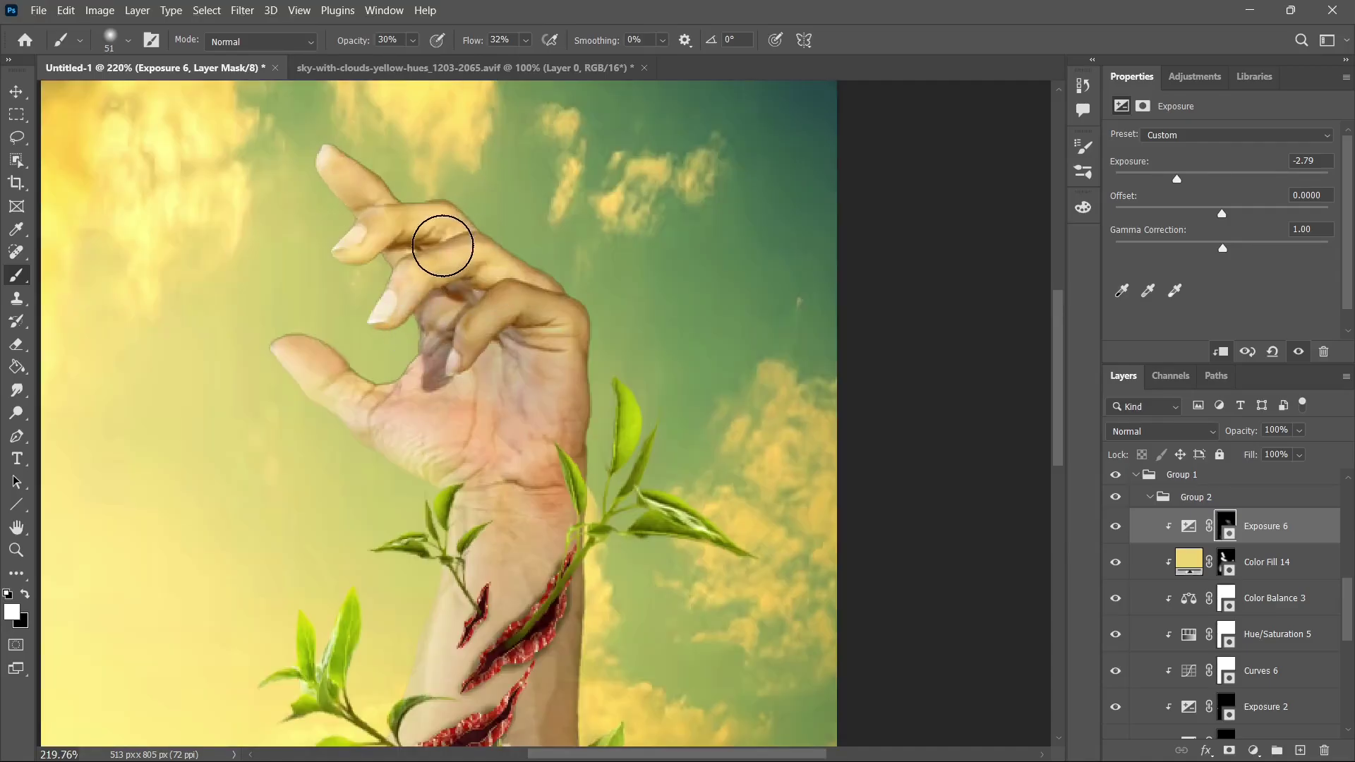
drag(443, 245, 371, 254)
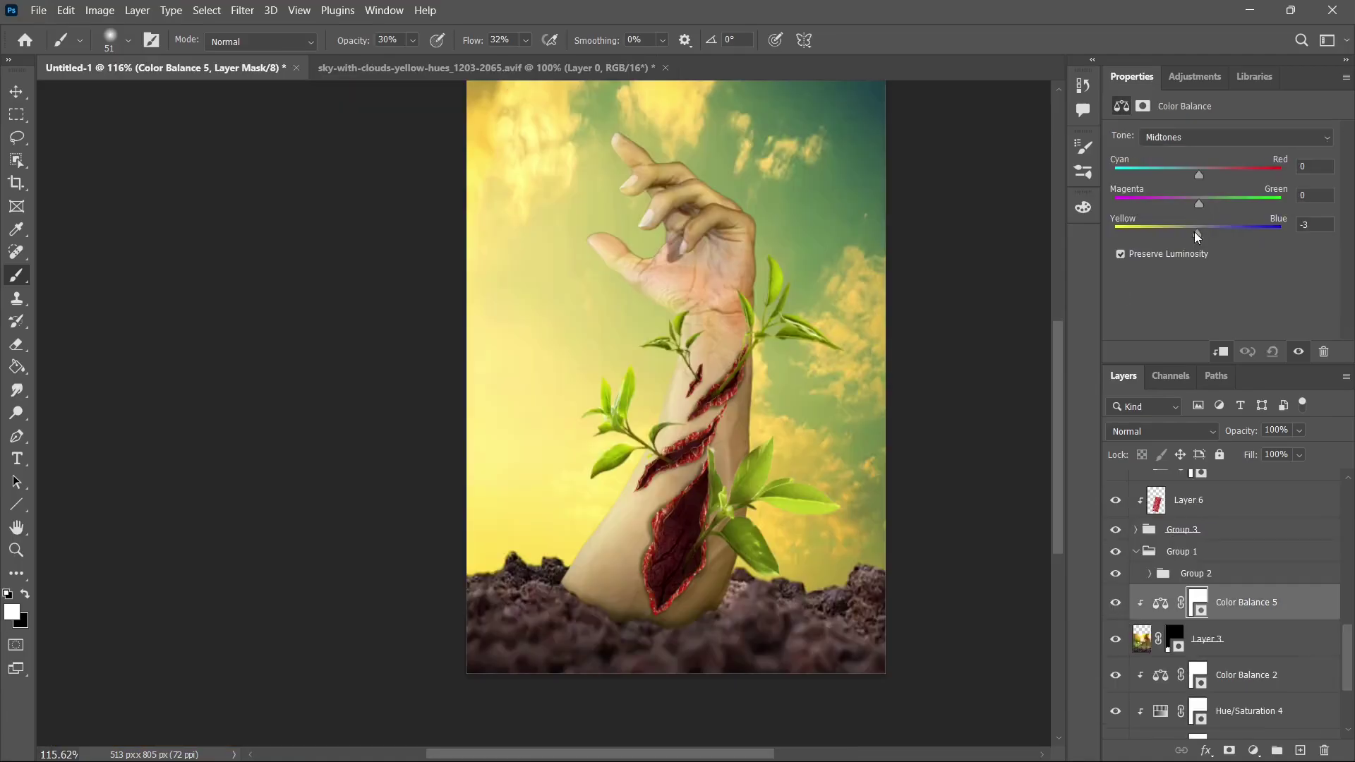
- Warm the soil's midtones and shadows with Color Balance 5 and darken the ground through the Exposure 7 mask
drag(1194, 232, 1162, 235)
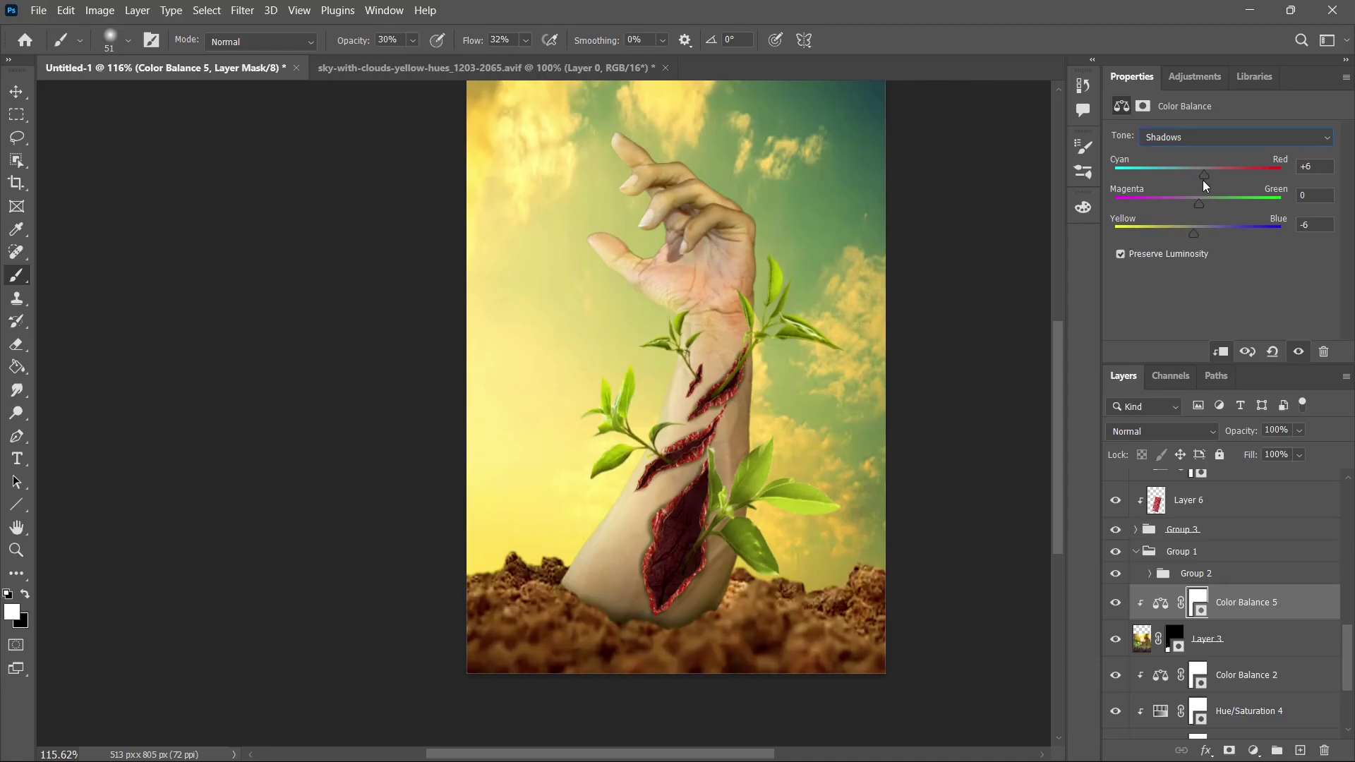
click(1202, 180)
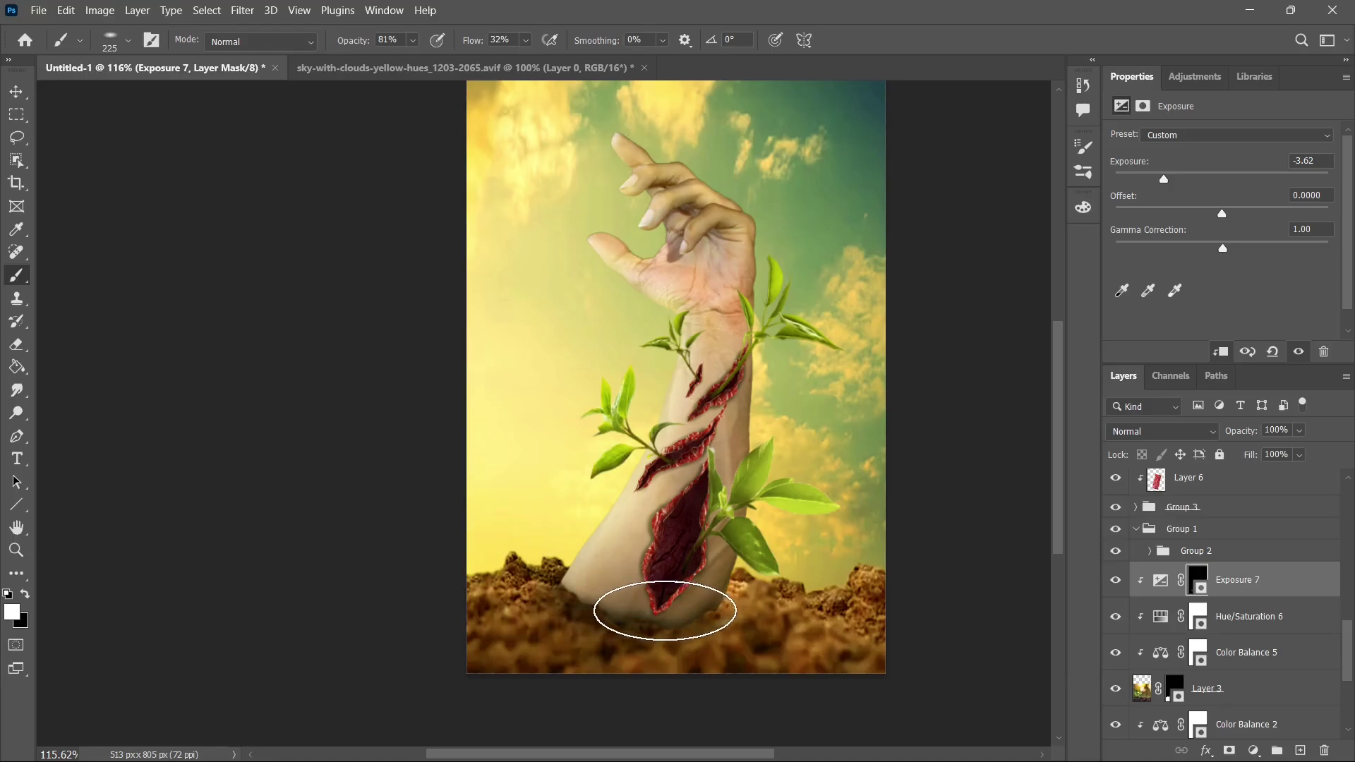
mouse_move(665, 611)
mouse_down()
mouse_move(705, 645)
mouse_move(748, 653)
mouse_move(726, 674)
mouse_move(832, 662)
mouse_up()
key(])
key(])
key(])
key(])
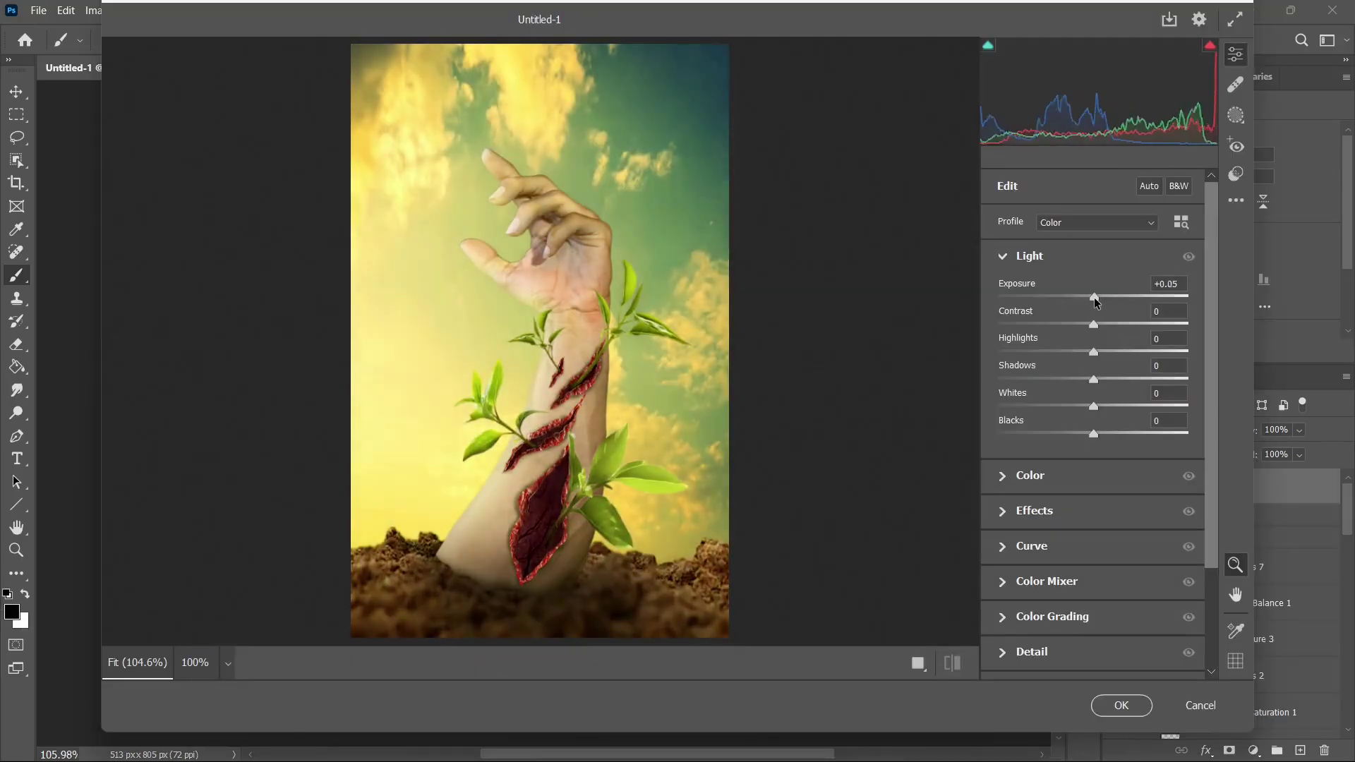
- In Camera Raw, set exposure -0.15, contrast +5, highlights +7, temperature +5, tint +10, vibrance +5 and saturation +3 for the merged image
drag(1094, 298, 1091, 297)
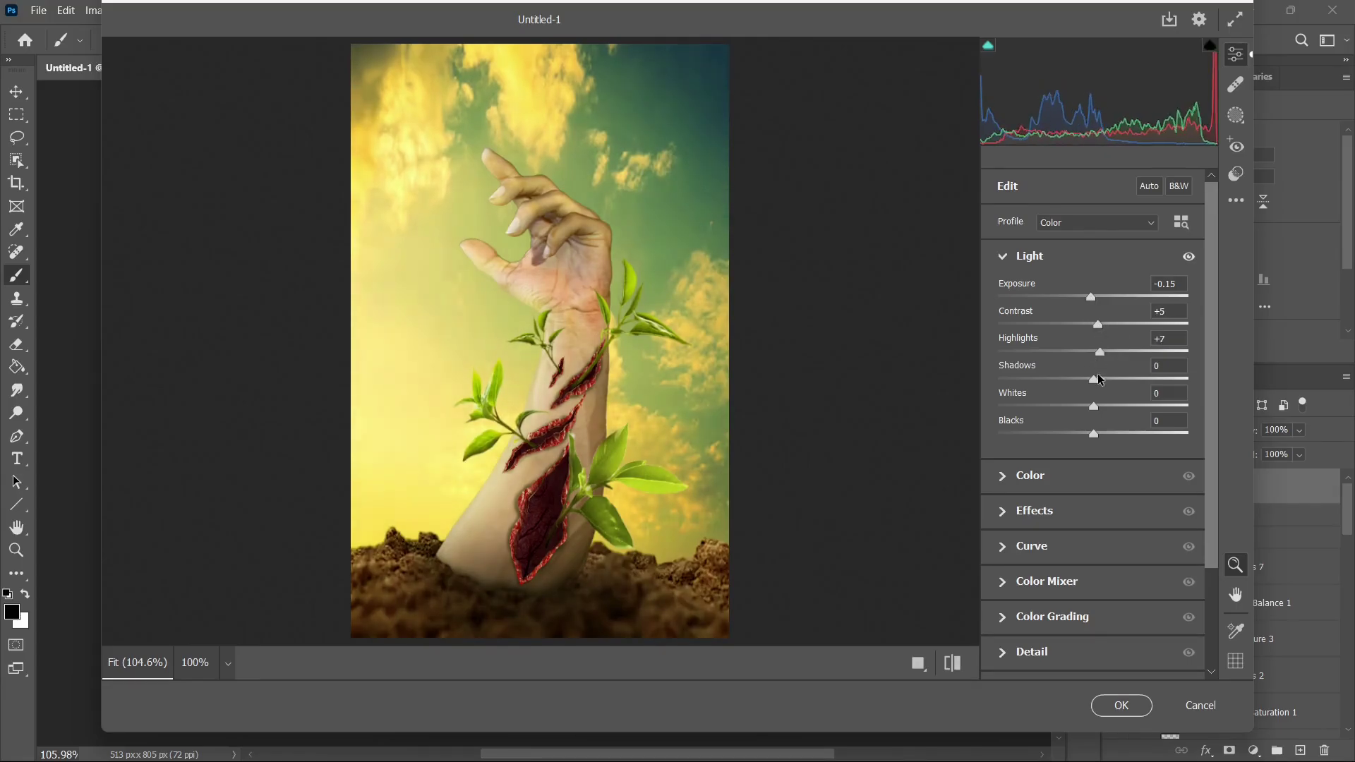
click(1072, 475)
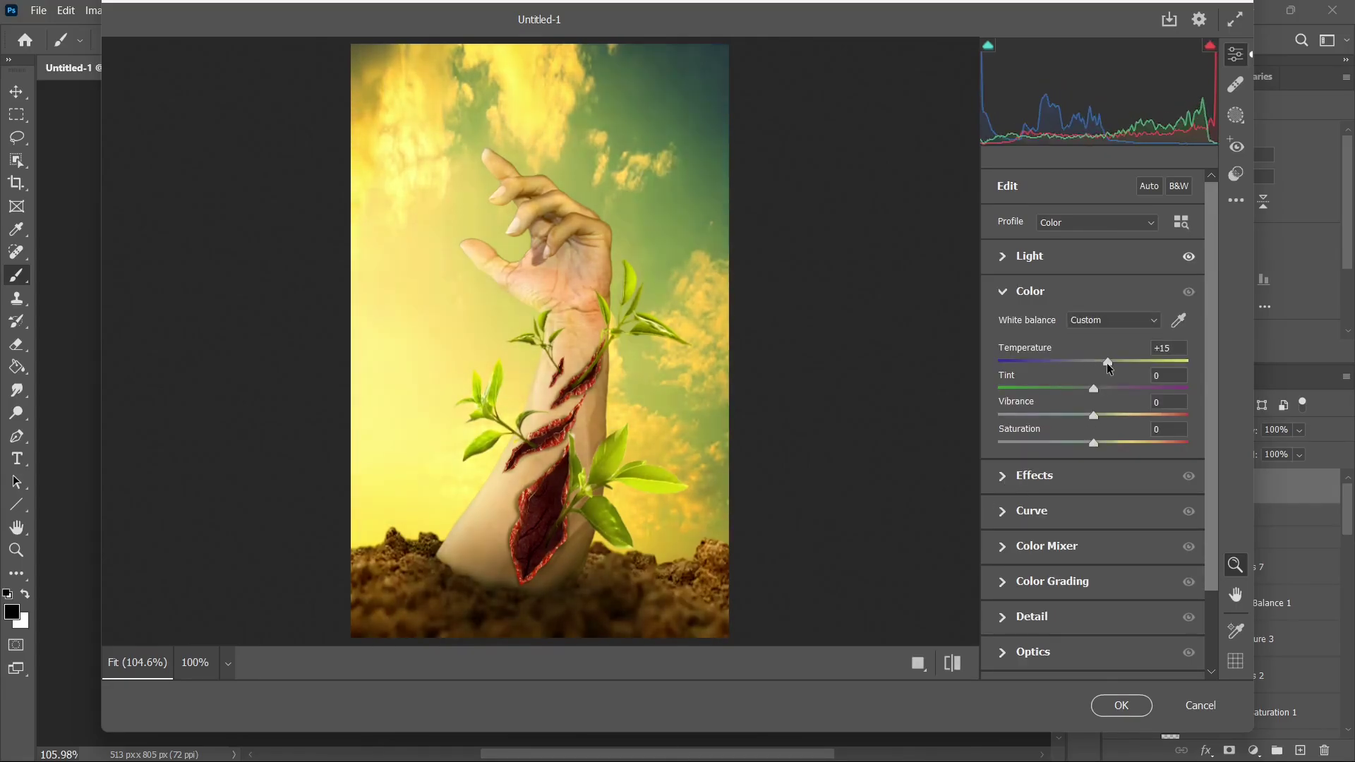
drag(1098, 391, 1097, 443)
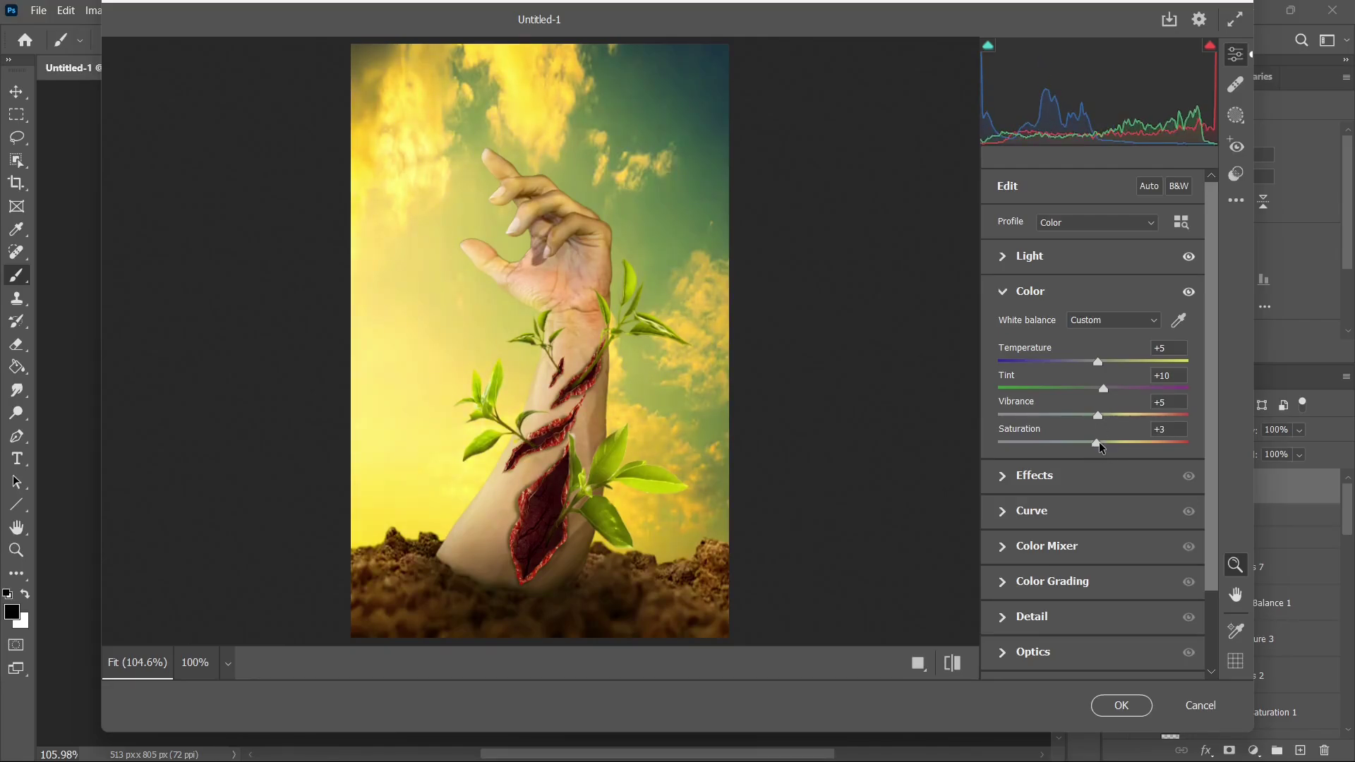
- Fine-tune the Camera Raw effects and curve settings of the merged image and apply the filter
click(999, 480)
drag(1093, 366, 1099, 418)
click(1016, 515)
drag(1093, 386, 1092, 396)
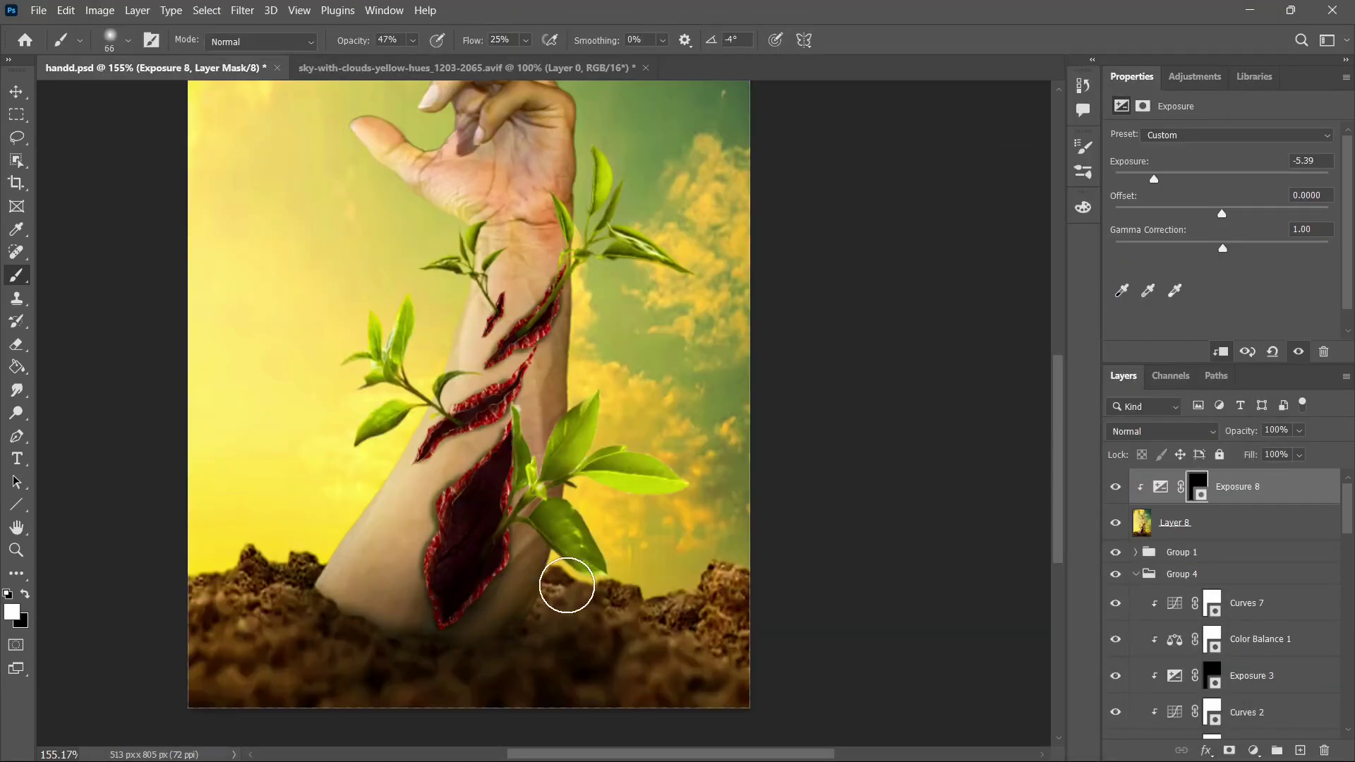
- Deepen the shadows inside the arm's red openings by painting the clipped Exposure 8 mask with a small brush at 67% flow
scroll(481, 433, up, 7)
alt+right_click(502, 400)
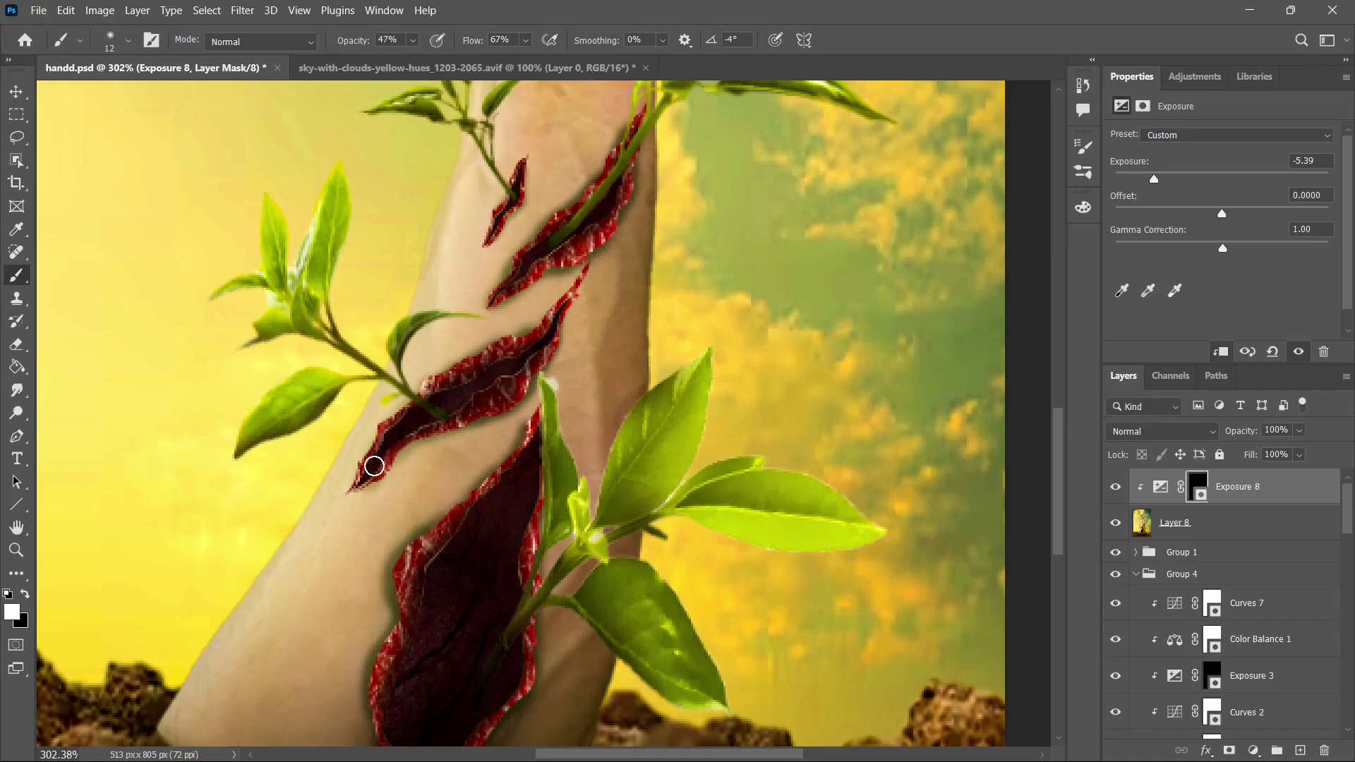
scroll(603, 304, up, 3)
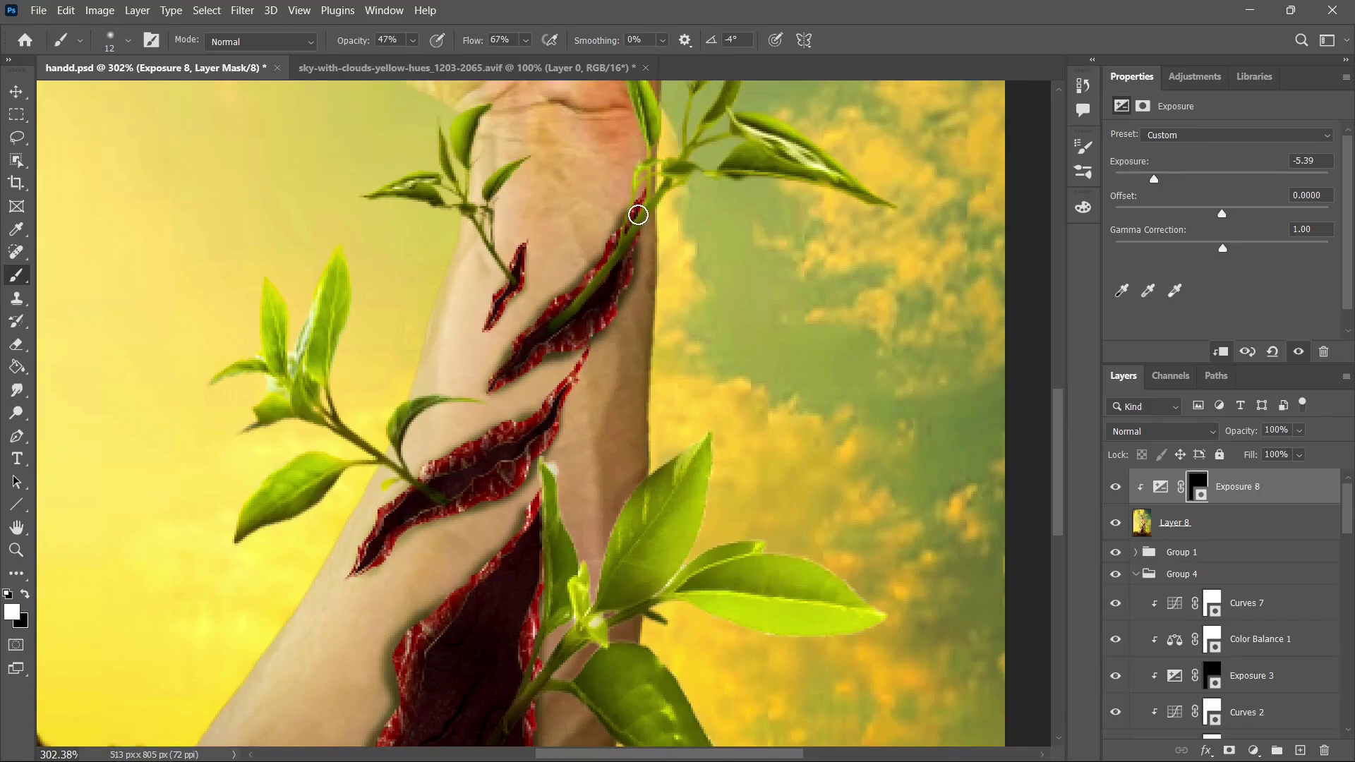
drag(638, 215, 624, 233)
scroll(625, 233, down, 6)
alt+right_click(523, 490)
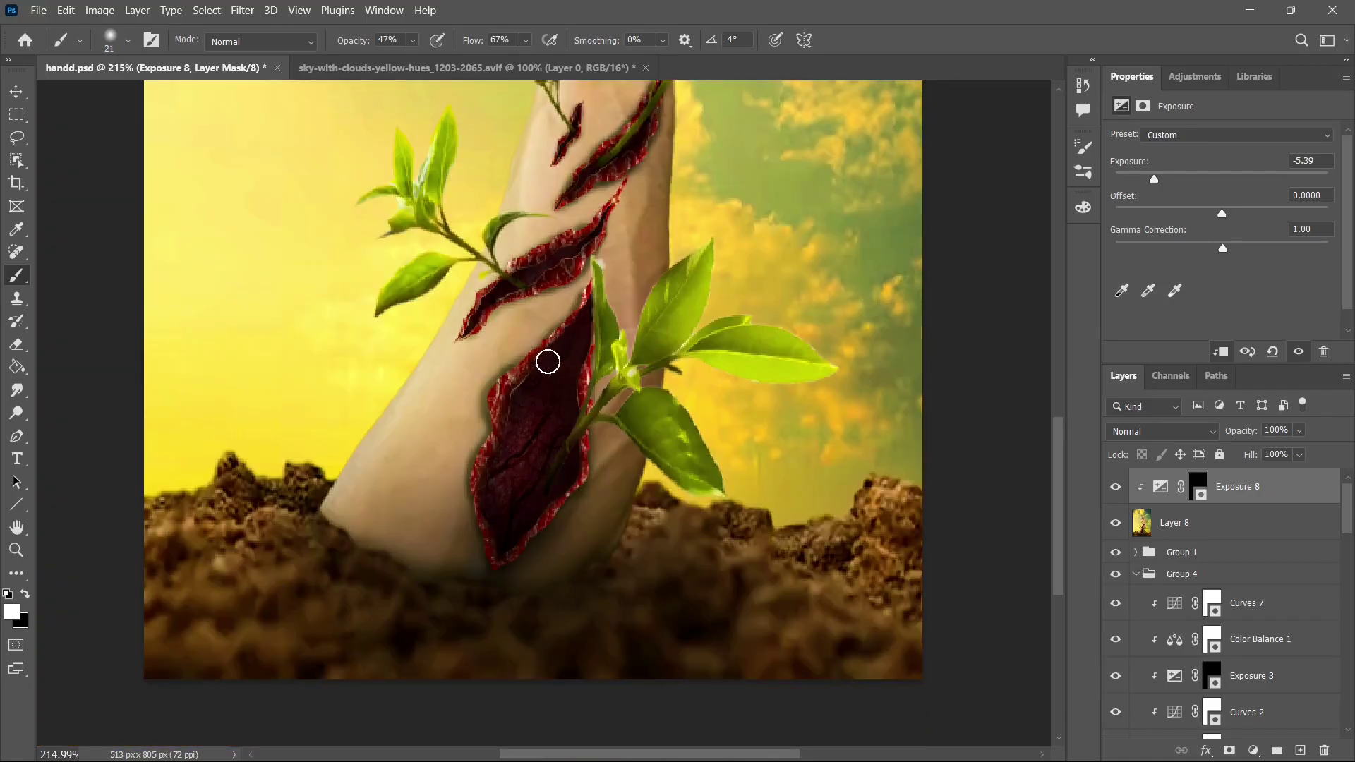
scroll(548, 362, down, 5)
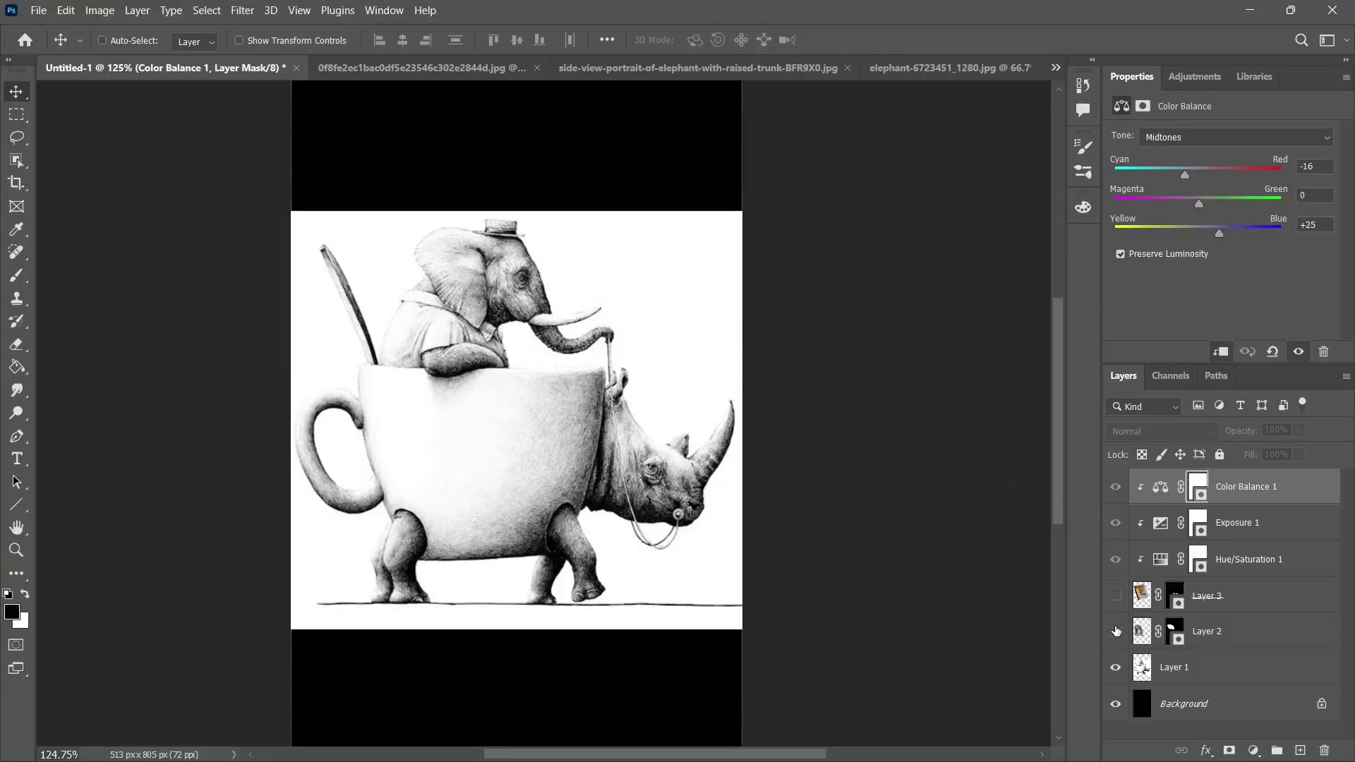
- Show the photographic elephant head on Layer 2 and convert that layer to a smart object
click(1116, 631)
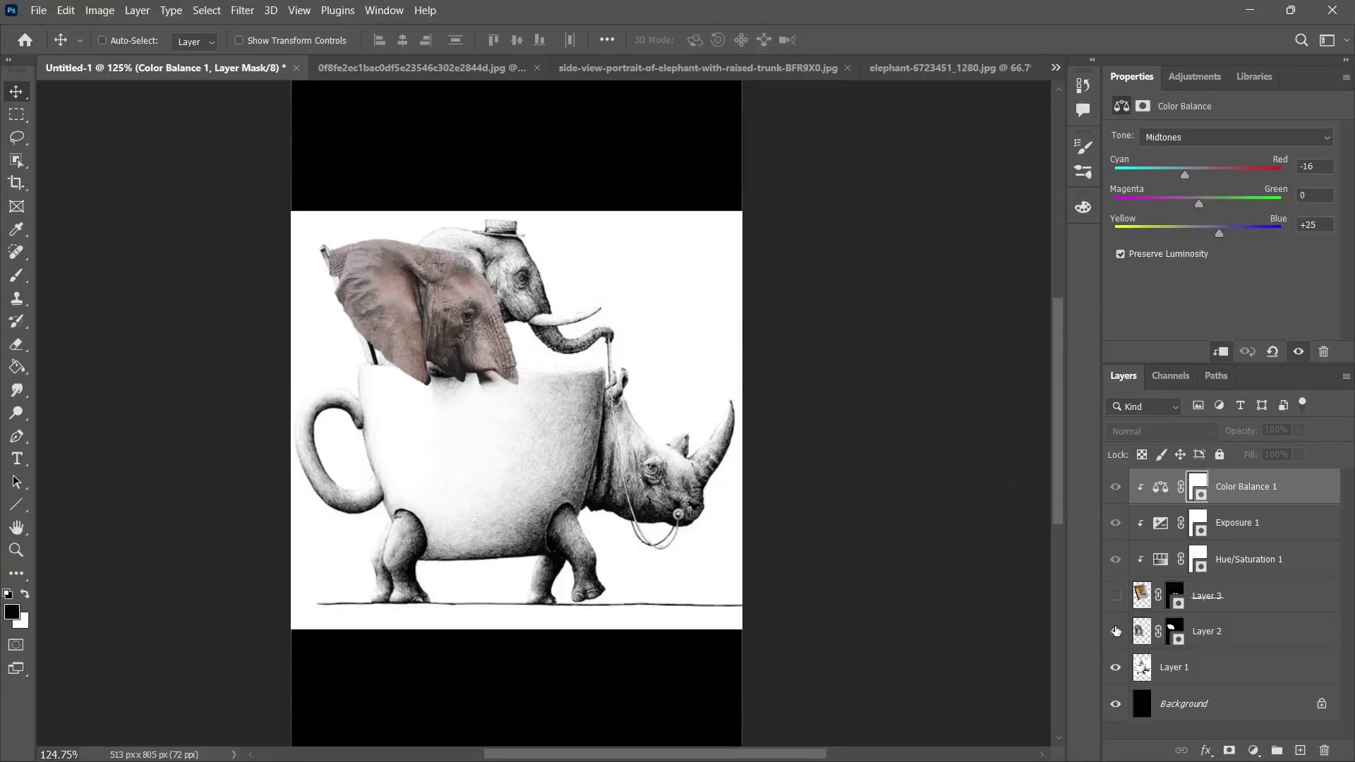
right_click(1272, 647)
click(1211, 314)
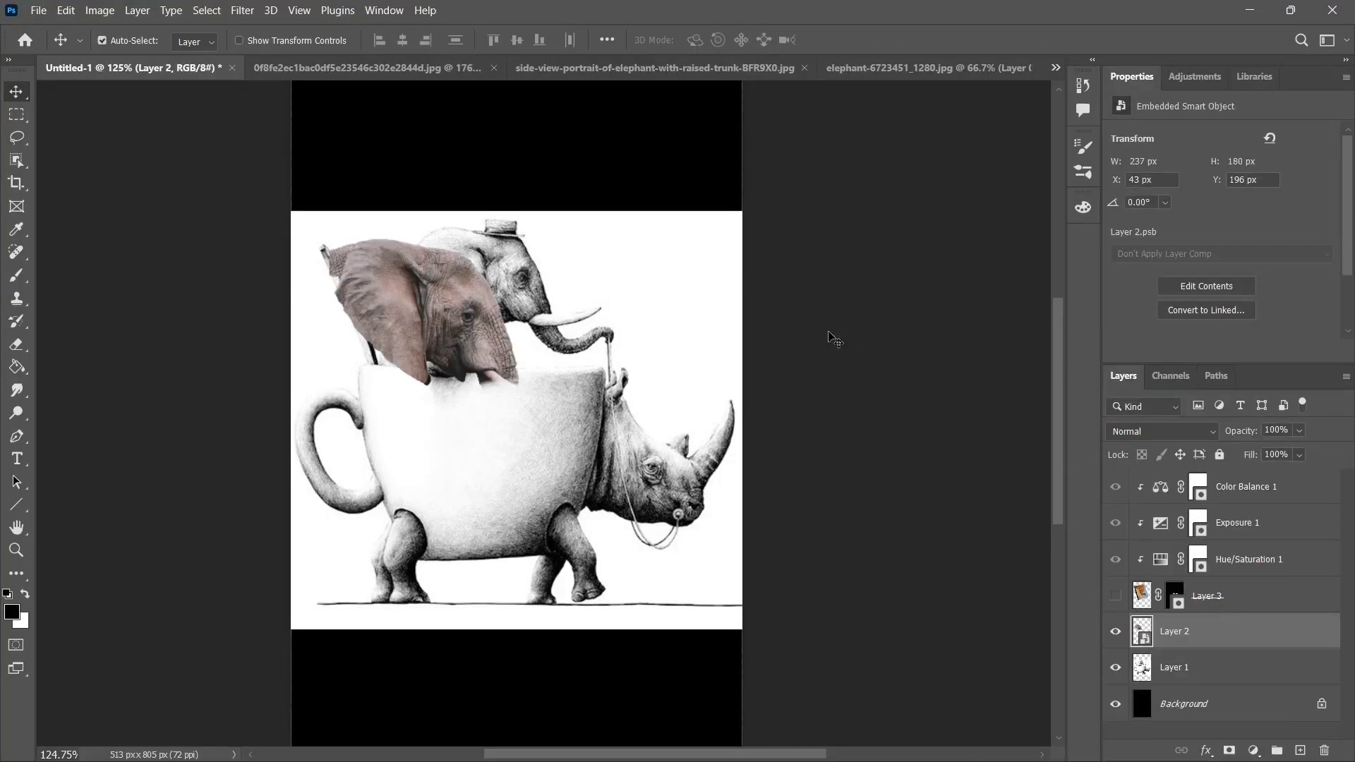
- Scale the elephant head to 86.09% and place it over the sketched elephant's head
key(ctrl+t)
drag(381, 203, 408, 219)
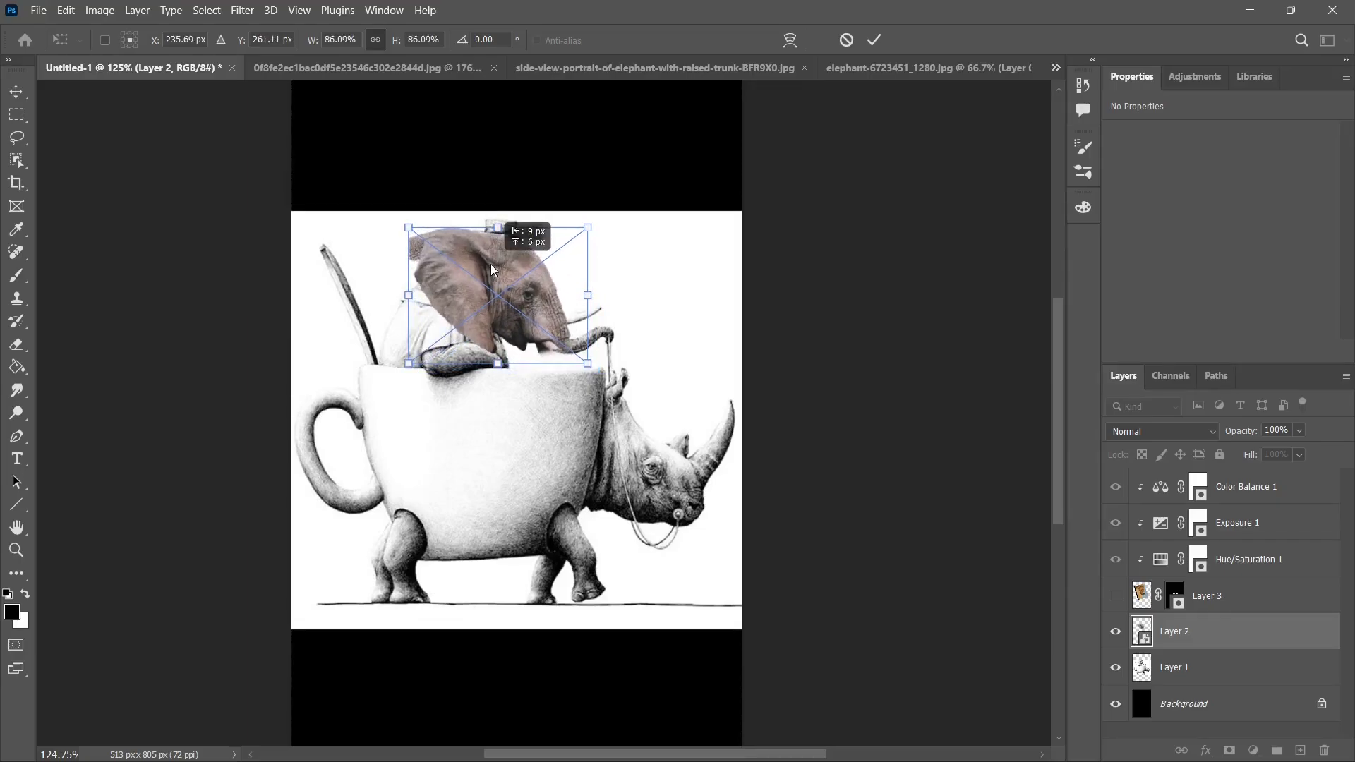
key(Return)
- Show the Layer 3 trunk, then scale and warp it to follow the sketched trunk and join the elephant's mouth
click(1115, 595)
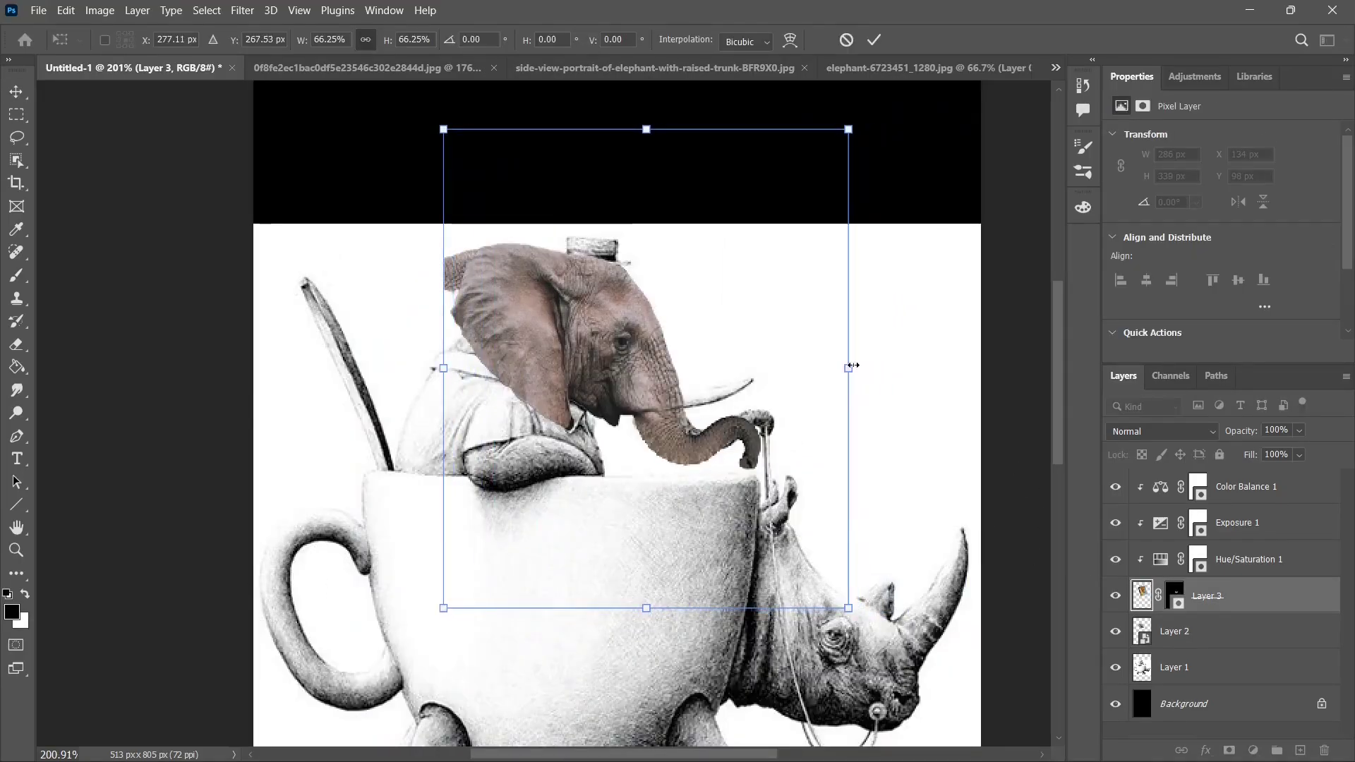
drag(854, 365, 960, 361)
drag(852, 423, 808, 417)
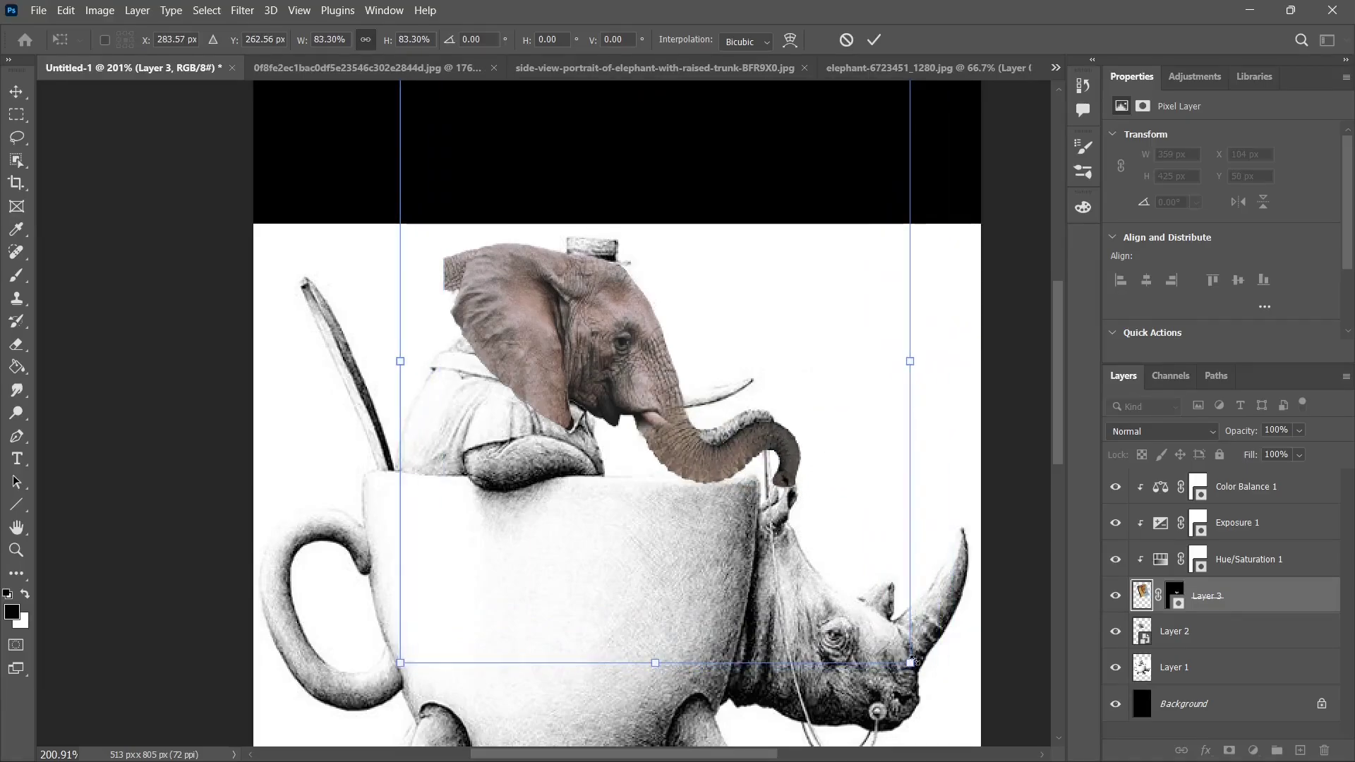
drag(911, 661, 896, 709)
key(Return)
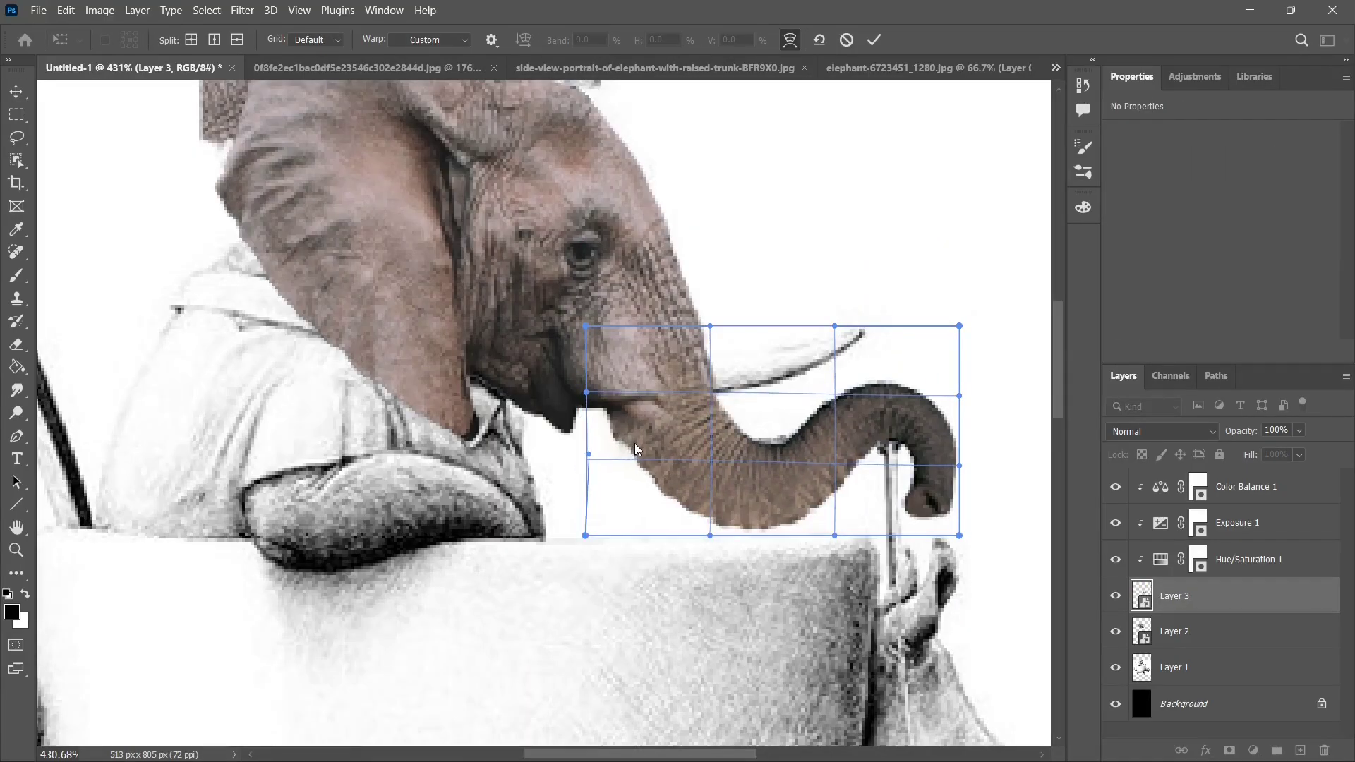
drag(667, 488, 647, 469)
key(Return)
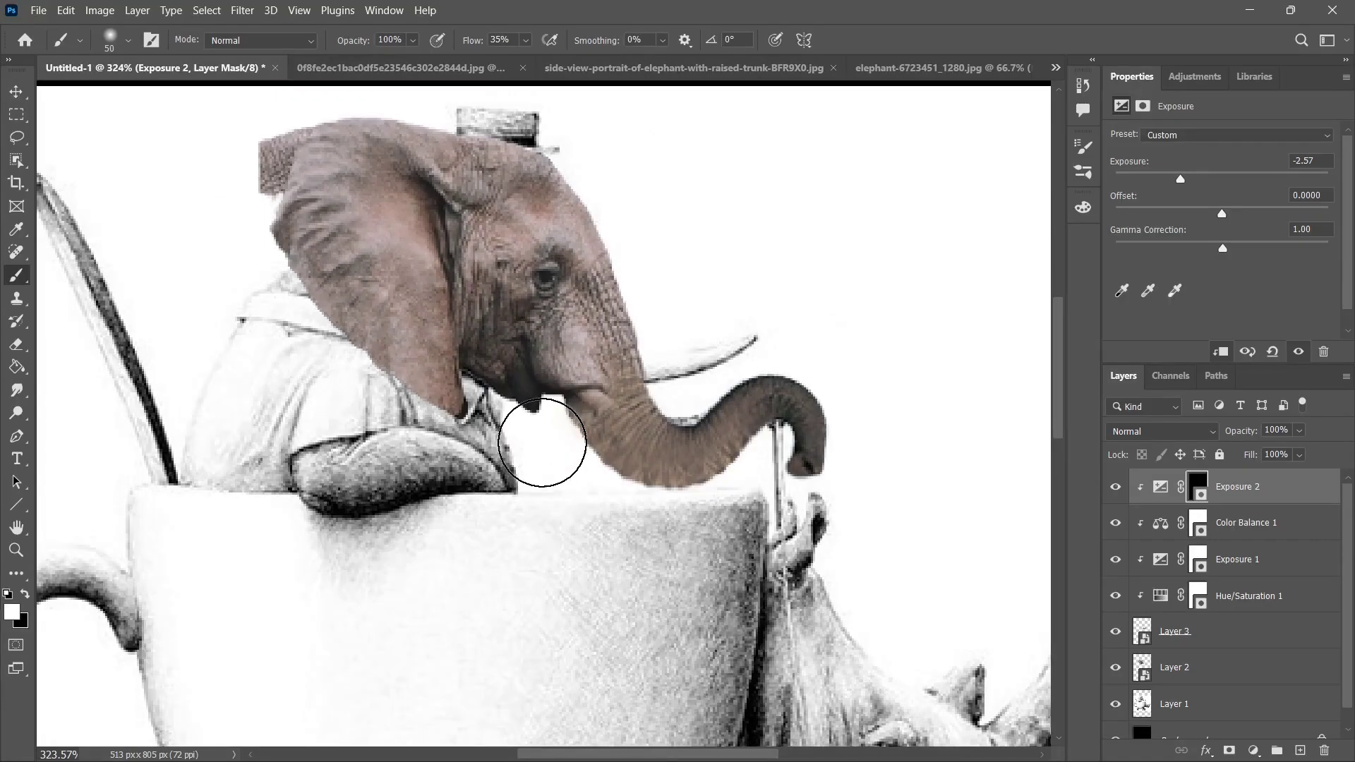
- Shade the trunk's base through the clipped Exposure 2 mask, and scale and rotate the Layer 4 tusk into place at the mouth
mouse_move(542, 442)
mouse_down()
mouse_move(550, 407)
mouse_move(546, 433)
mouse_move(603, 509)
mouse_move(654, 526)
mouse_move(680, 524)
mouse_move(646, 513)
mouse_move(730, 520)
mouse_move(733, 497)
mouse_move(550, 463)
mouse_up()
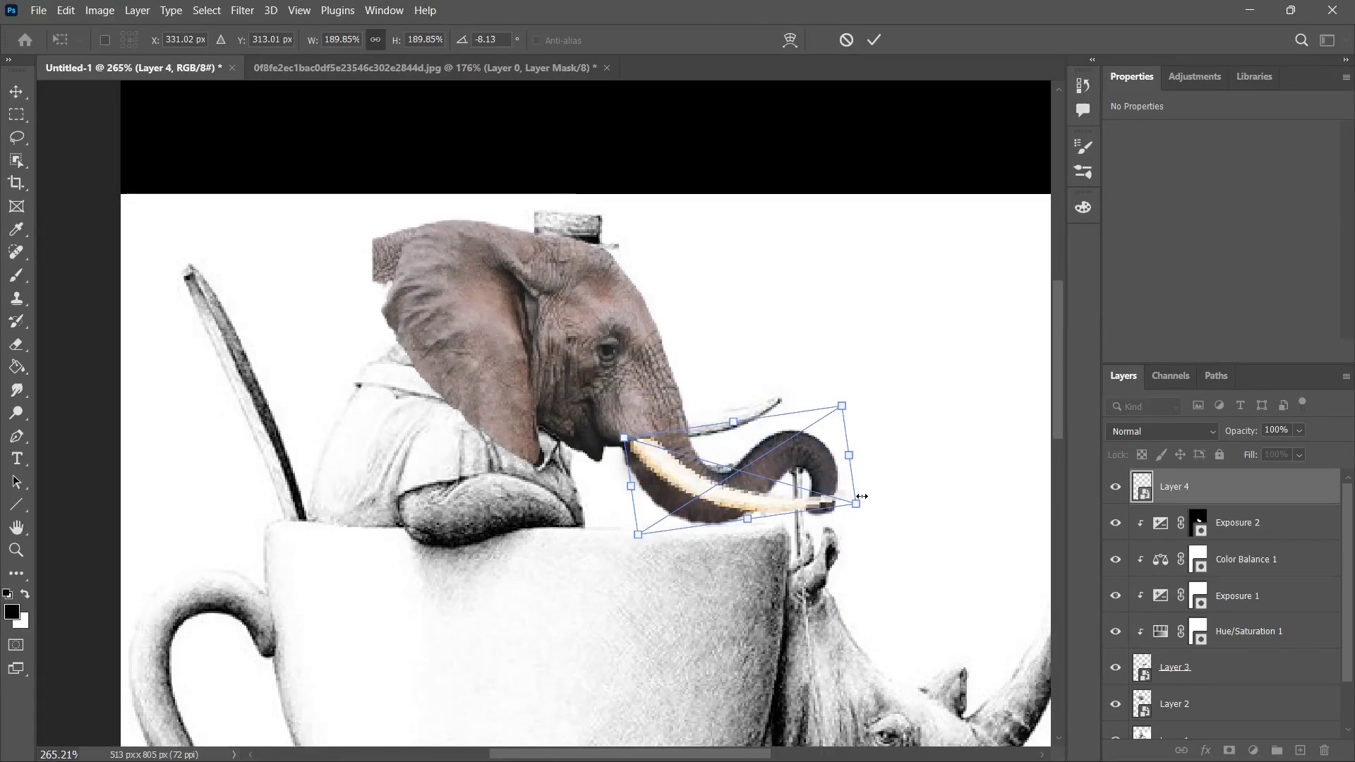
drag(861, 484, 804, 466)
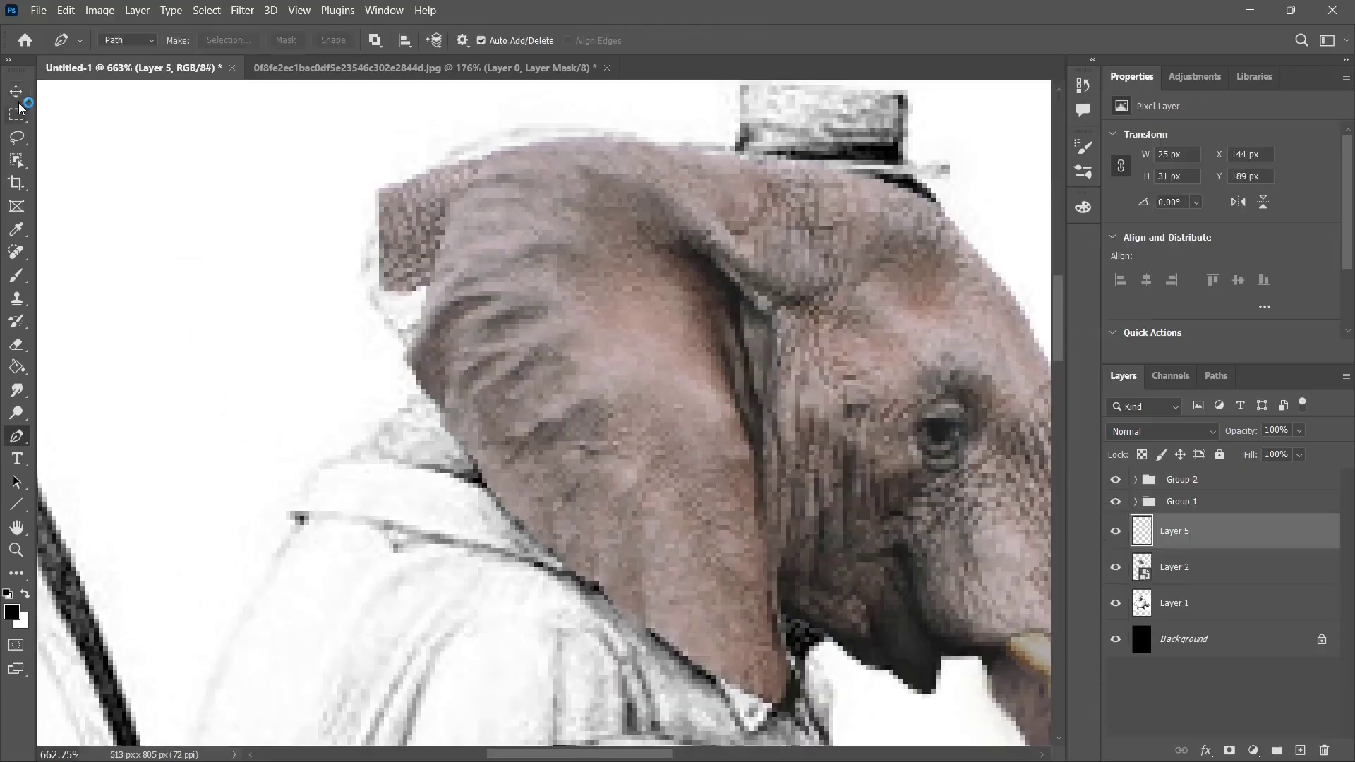
- Move the Layer 5 skin patch below the ear and rotate it to form the elephant's neck
click(16, 94)
drag(414, 211, 377, 375)
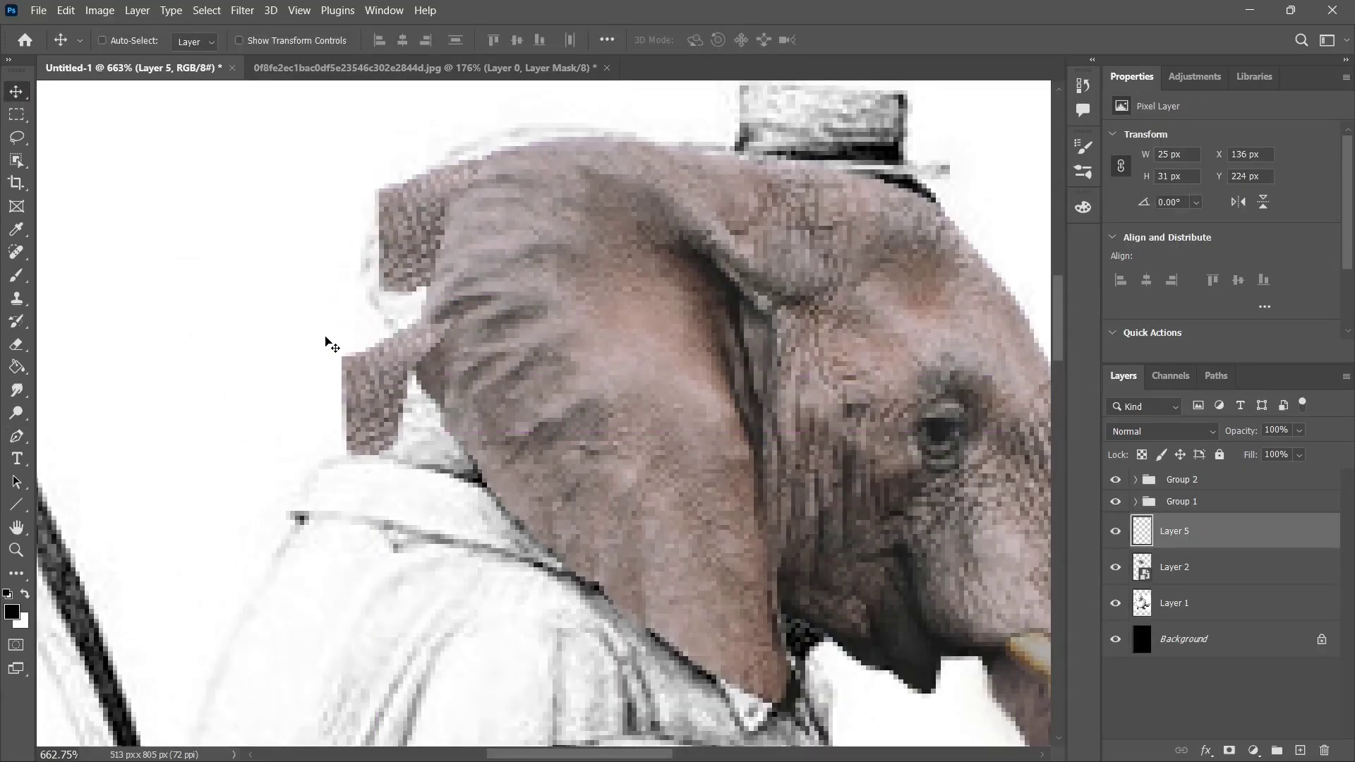
key(ctrl+t)
drag(324, 492, 406, 531)
scroll(415, 433, down, 2)
drag(405, 420, 492, 436)
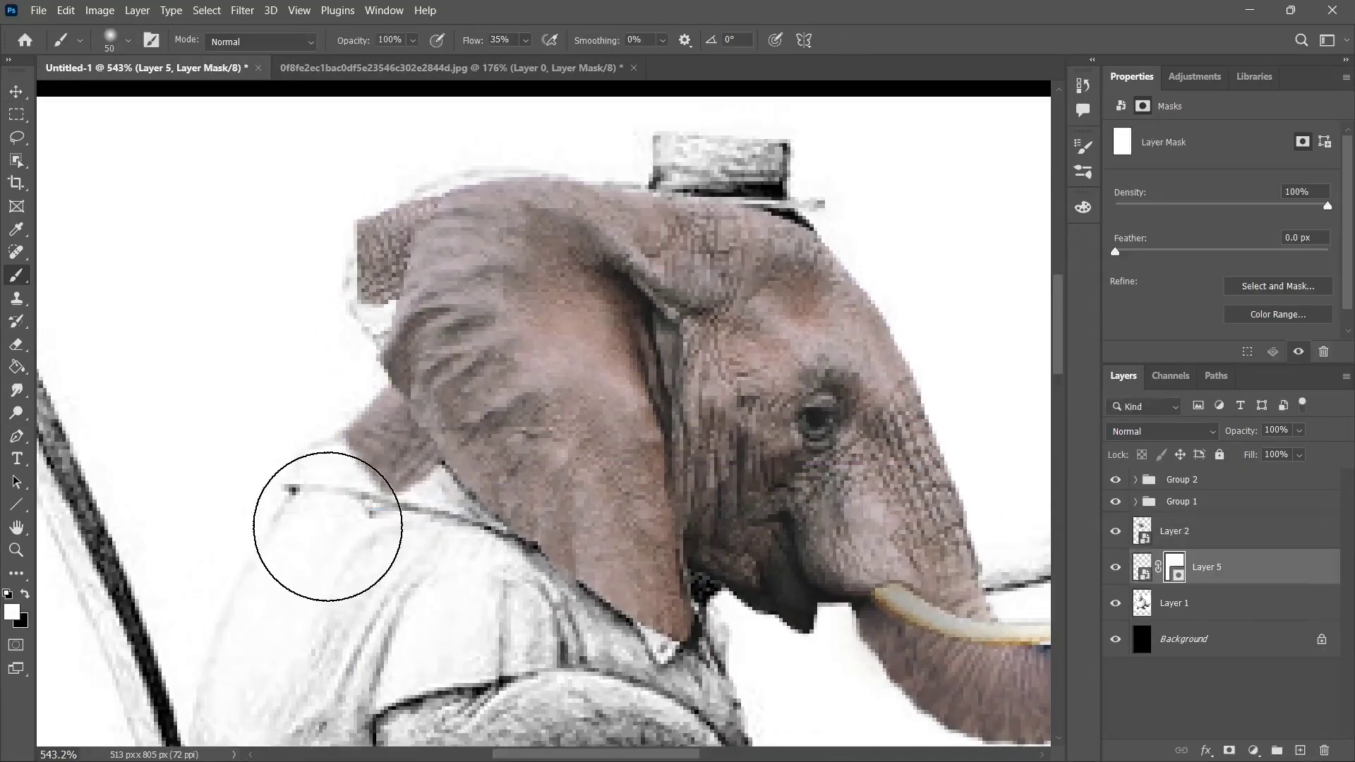
- Mask the Layer 5 neck patch along the shirt collar so the collar sits in front of it
drag(327, 514, 393, 539)
right_click(390, 538)
click(450, 565)
mouse_move(388, 590)
mouse_down()
mouse_move(376, 553)
mouse_move(315, 535)
mouse_move(401, 546)
mouse_move(397, 611)
mouse_up()
- Remove the leftover skin stub behind the ear and warp the Layer 2 ear outward to match the sketched ear
mouse_move(292, 243)
mouse_down()
mouse_move(311, 260)
mouse_move(357, 151)
mouse_up()
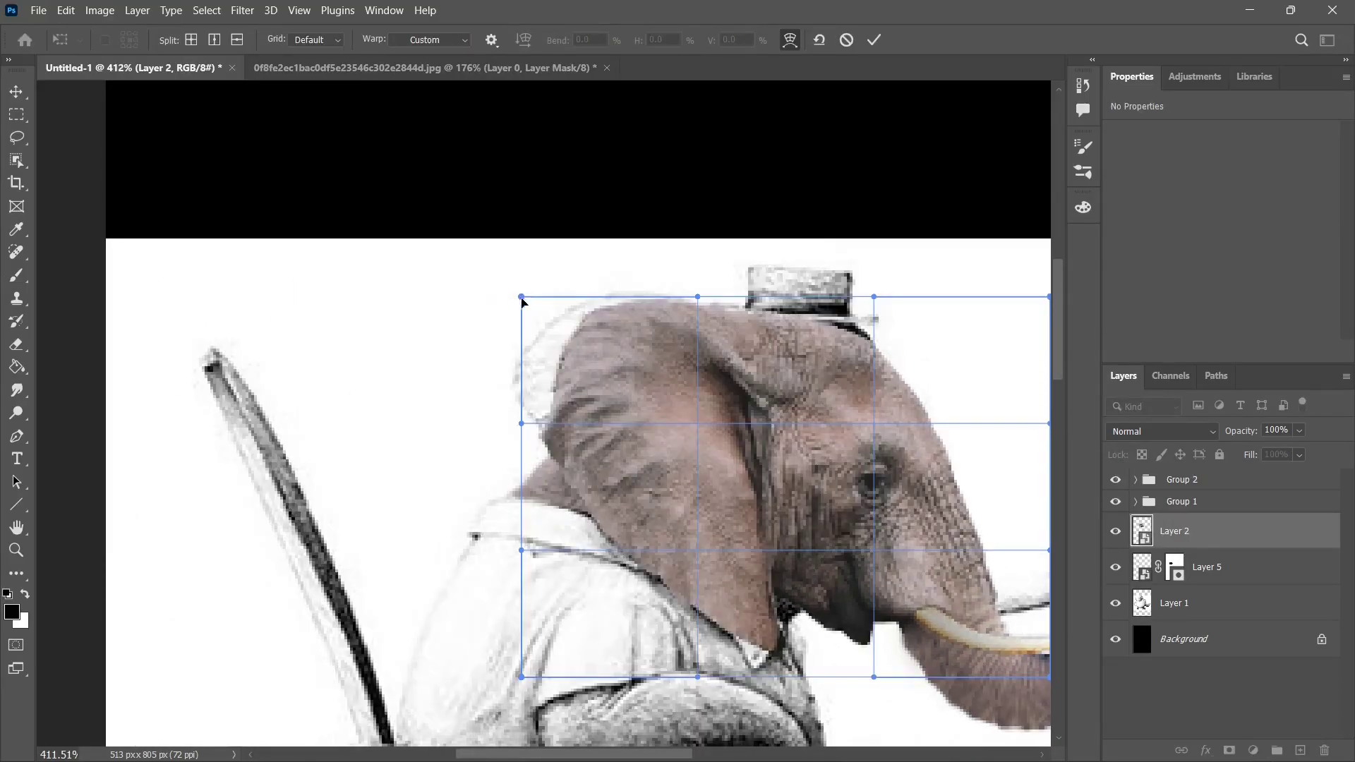
drag(520, 297, 471, 293)
drag(525, 424, 524, 385)
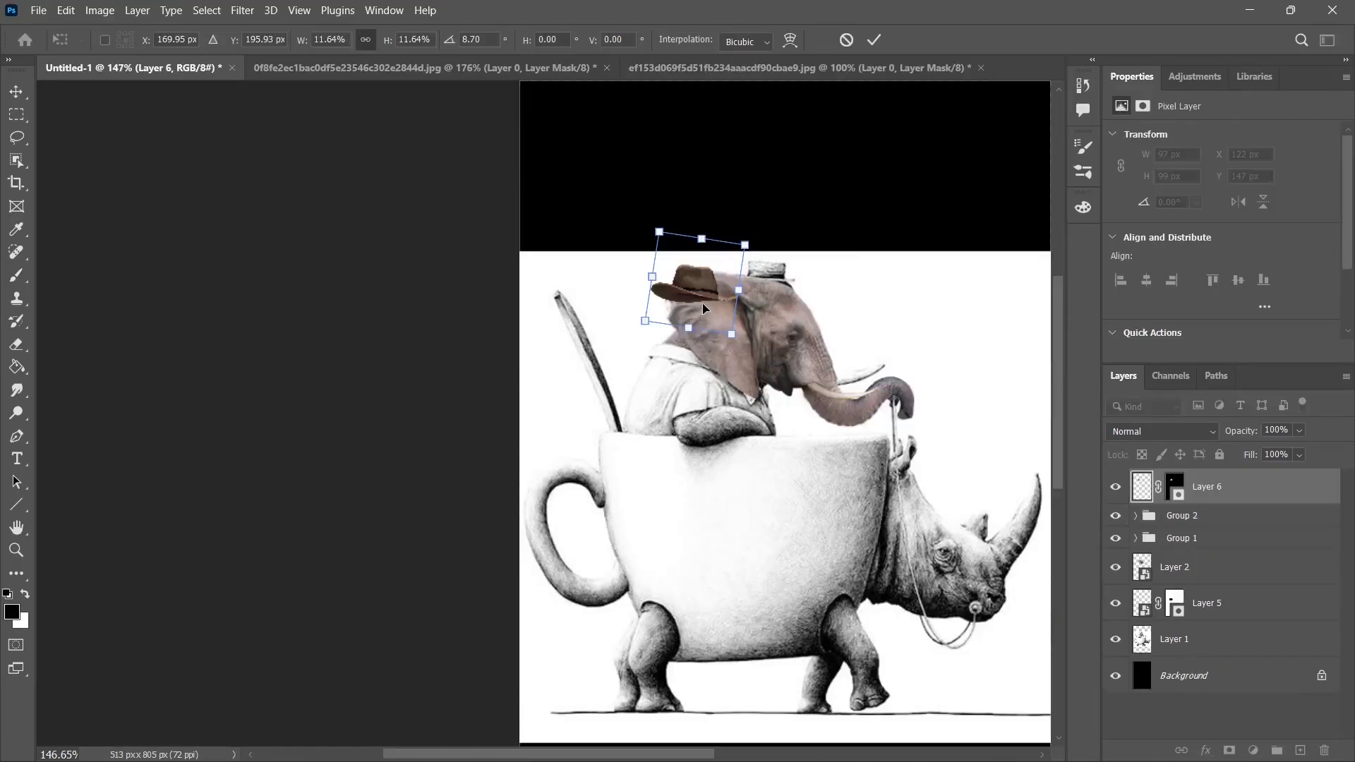
- Flip the brown hat on Layer 6 horizontally, then resize and place it over the sketched hat on the elephant's head
right_click(702, 305)
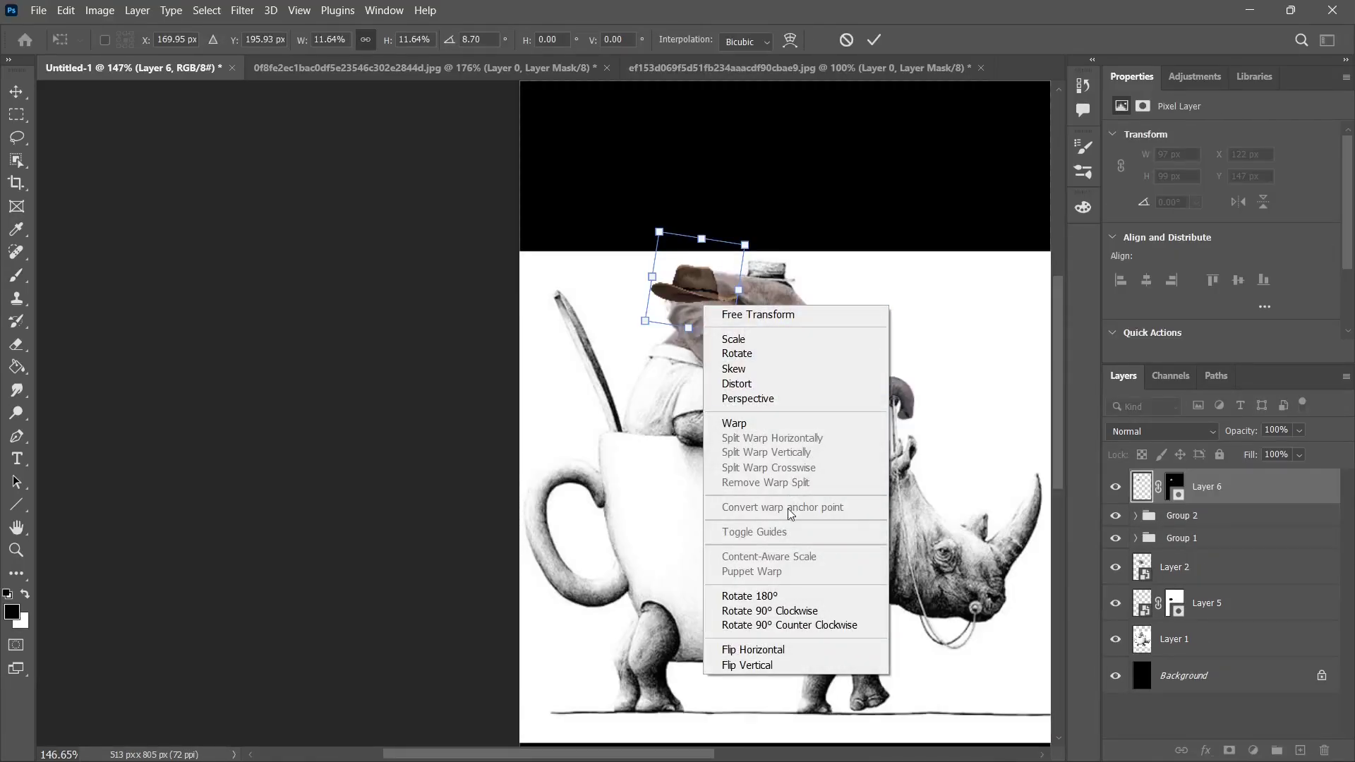
click(734, 651)
drag(745, 318, 748, 302)
drag(708, 306, 781, 288)
scroll(797, 211, up, 5)
drag(822, 227, 807, 263)
key(Return)
scroll(810, 293, down, 3)
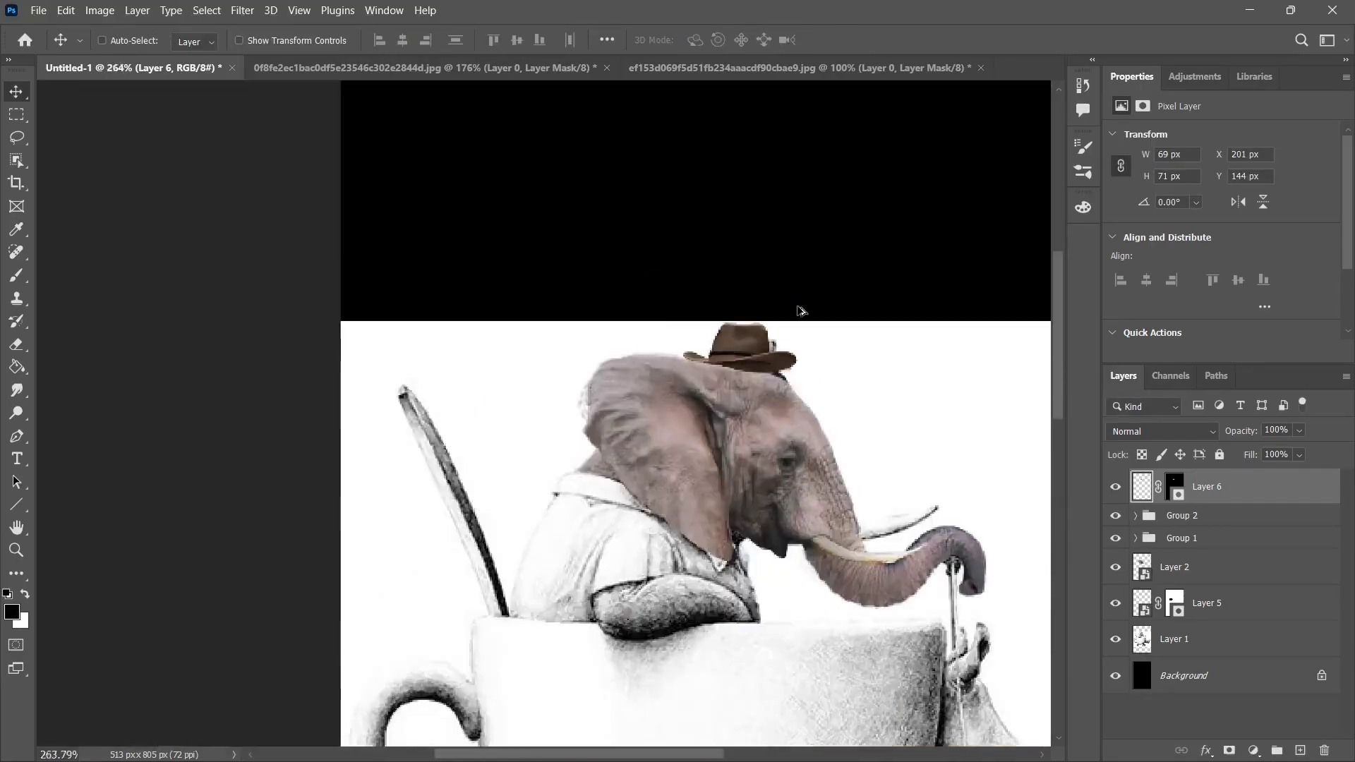
- Nudge the Layer 6 hat about 2 px right and 2 px down to seat it on the head
scroll(802, 317, up, 5)
click(1174, 486)
key(b)
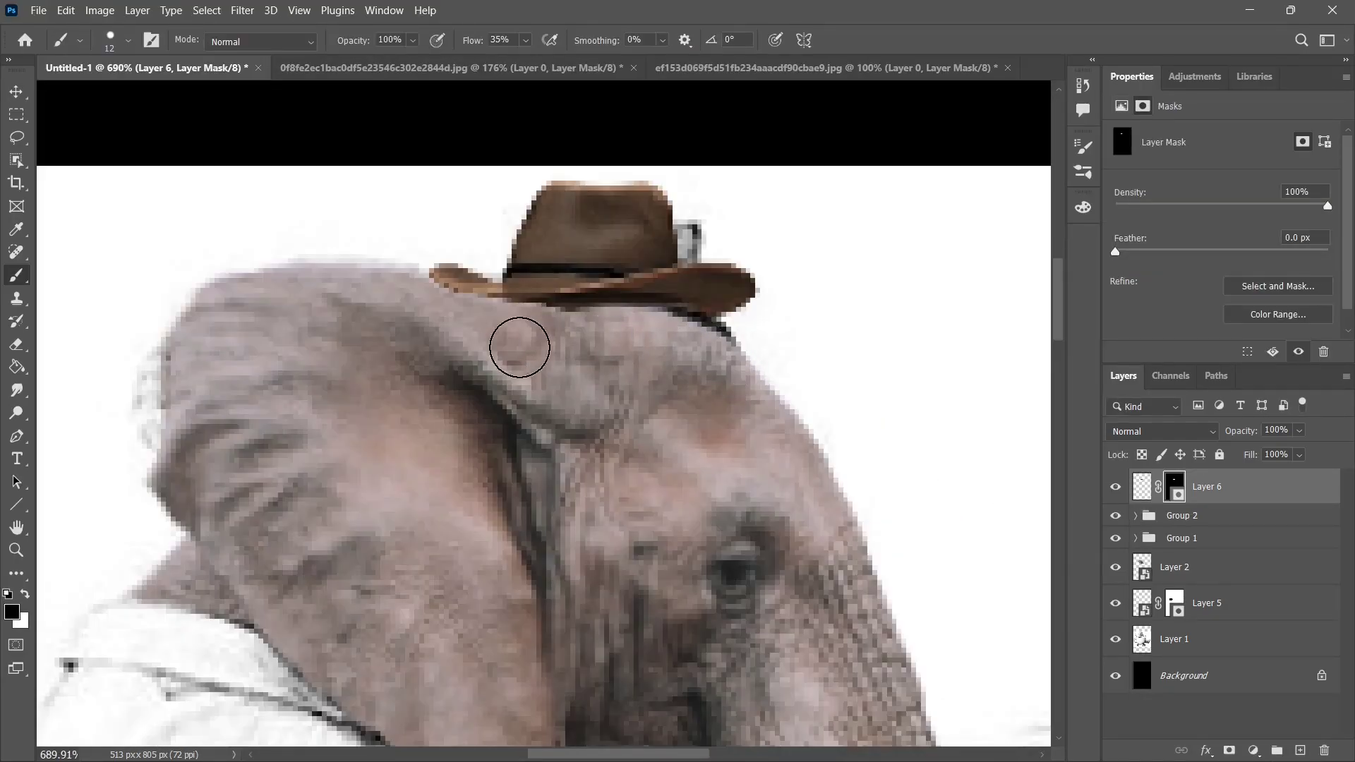
click(20, 92)
drag(612, 229, 621, 239)
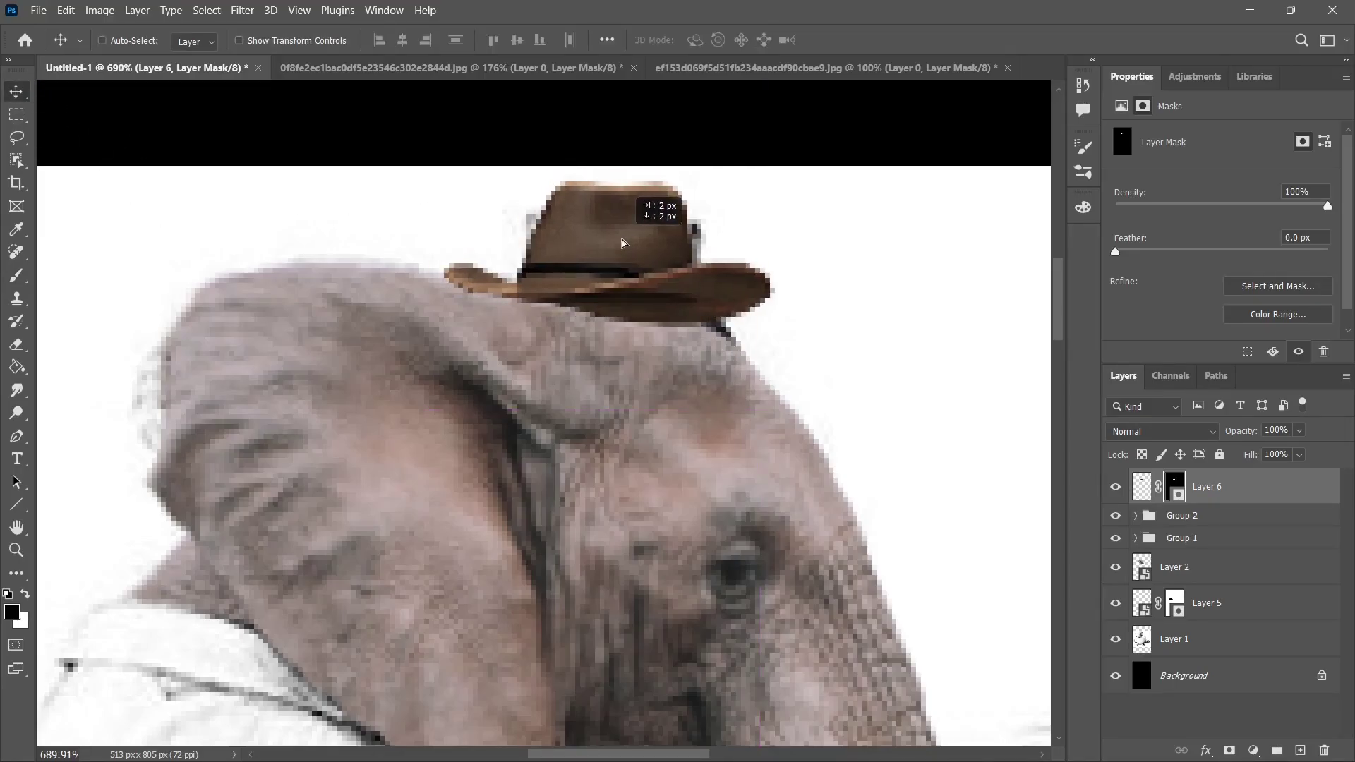
- Darken the underside of the hat's brim with white on the mask of a clipped Exposure adjustment set to -3.57
click(18, 278)
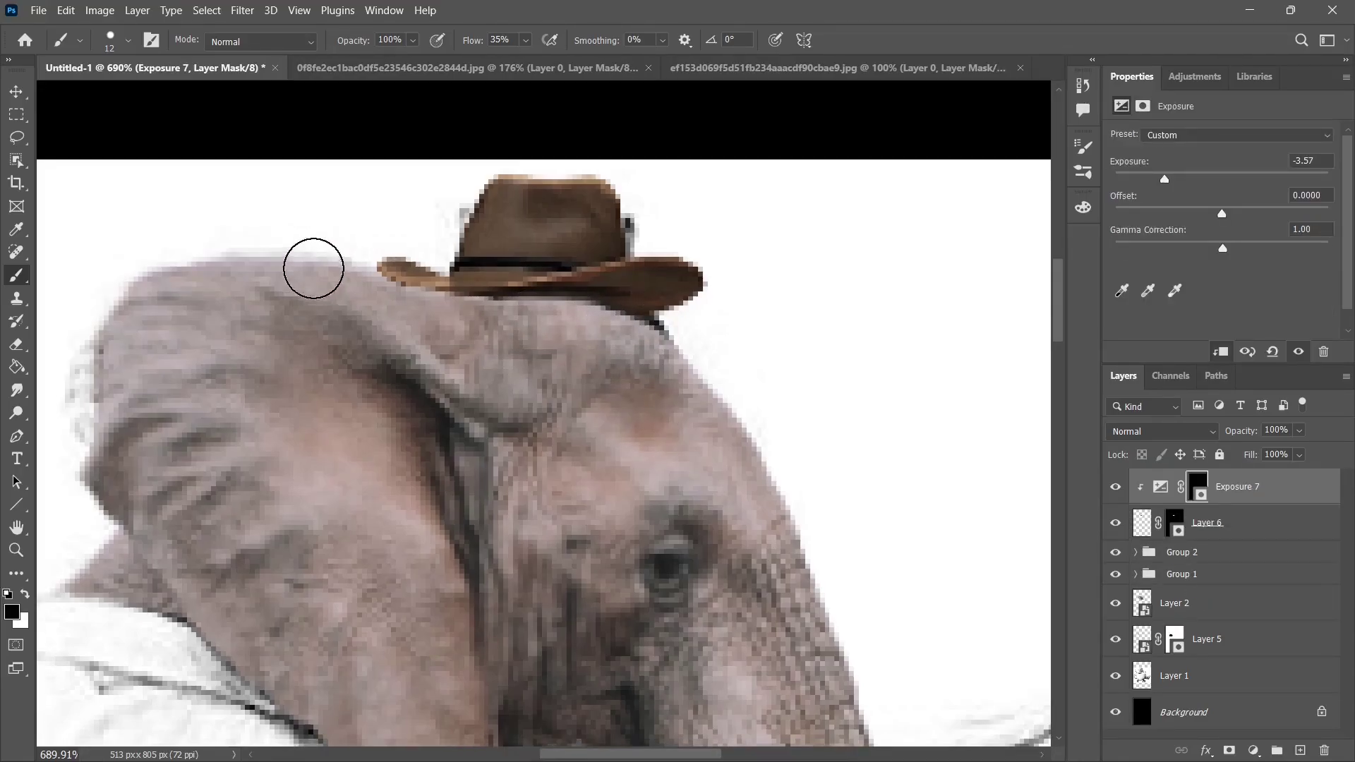
key(x)
click(621, 325)
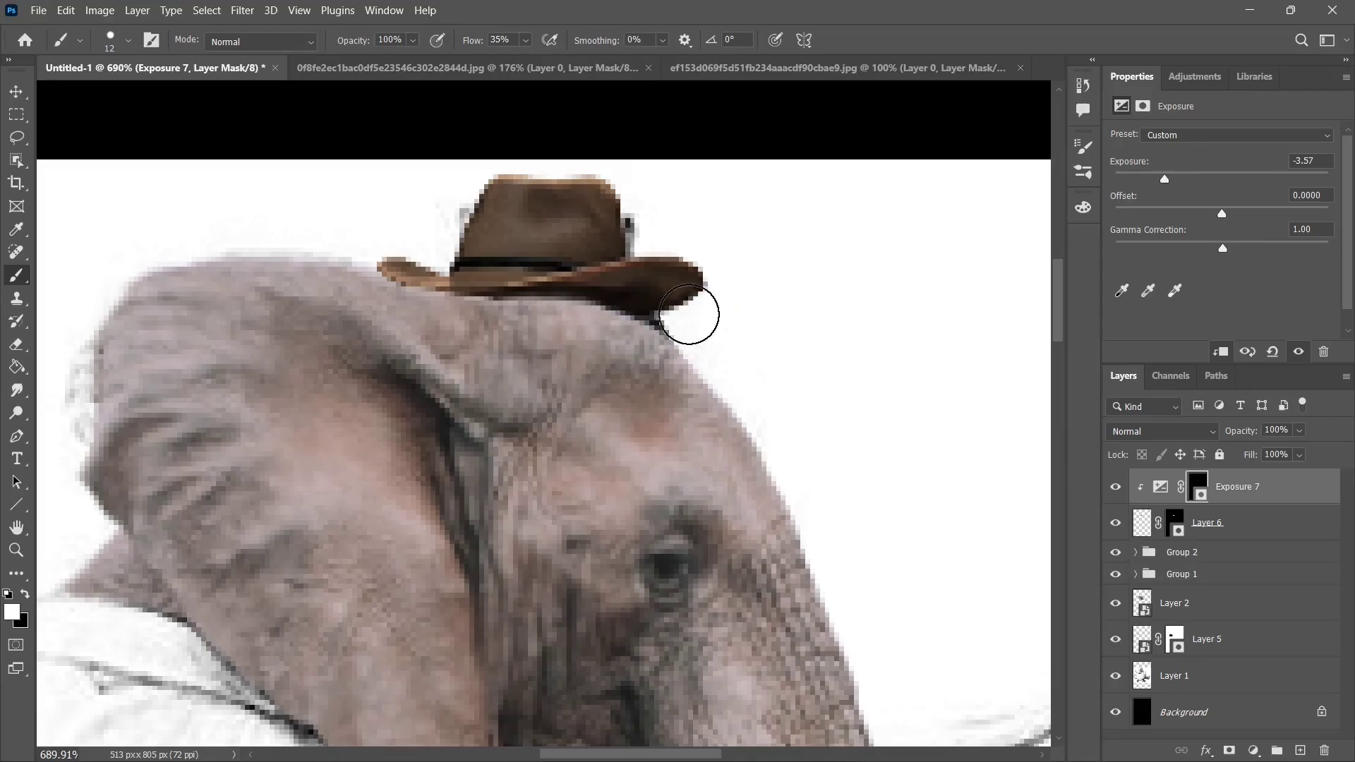
- Finish shading the hat's brim and paint its shadow on the elephant's head at 62% brush opacity through the Exposure adjustment set to -3.68
drag(484, 311, 365, 303)
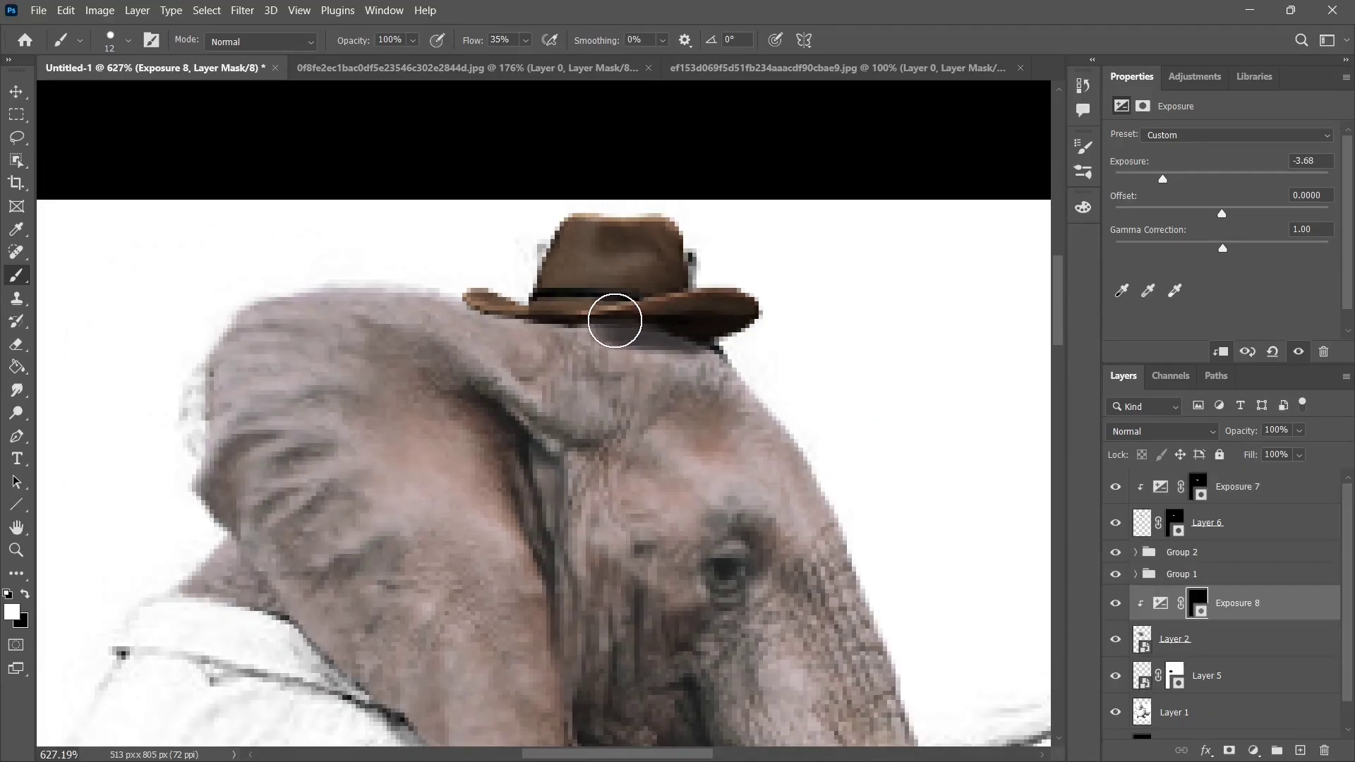
right_click(611, 311)
drag(358, 40, 333, 40)
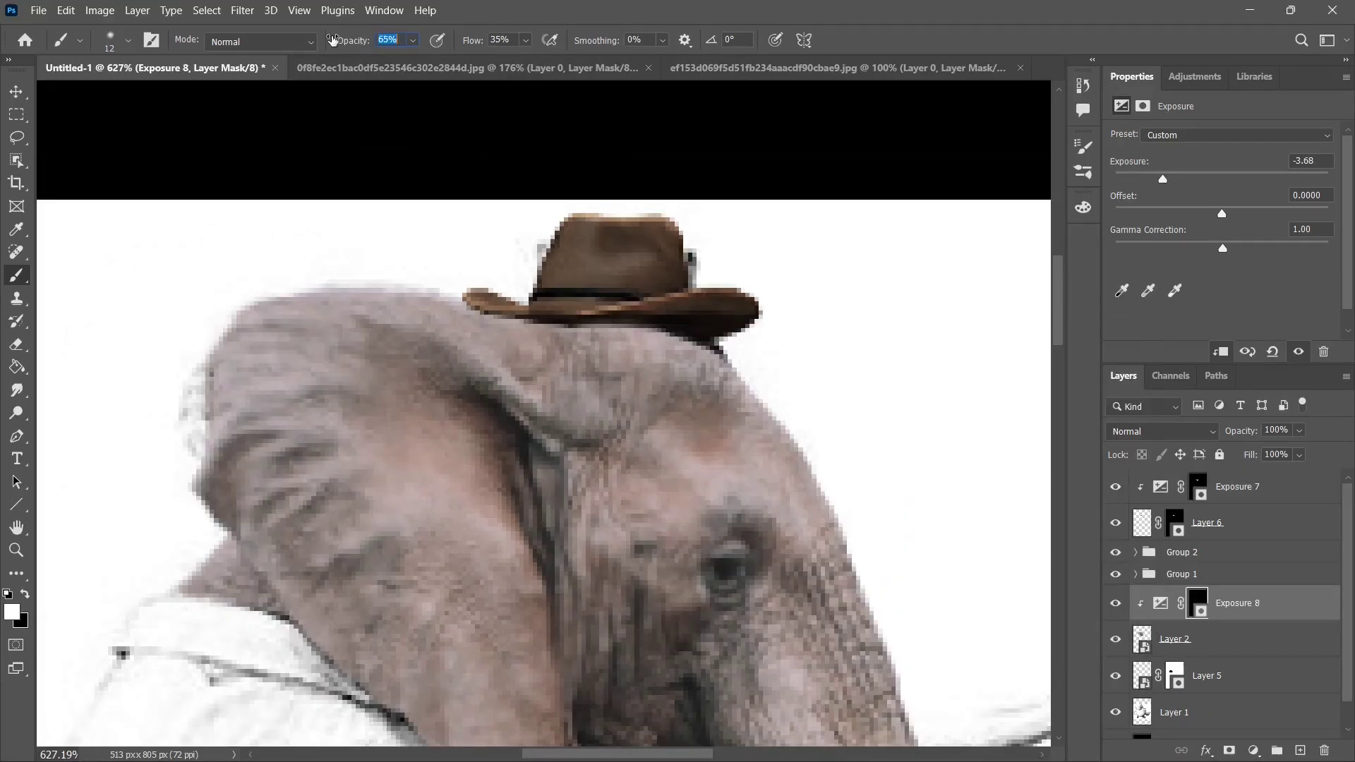
drag(731, 352, 552, 323)
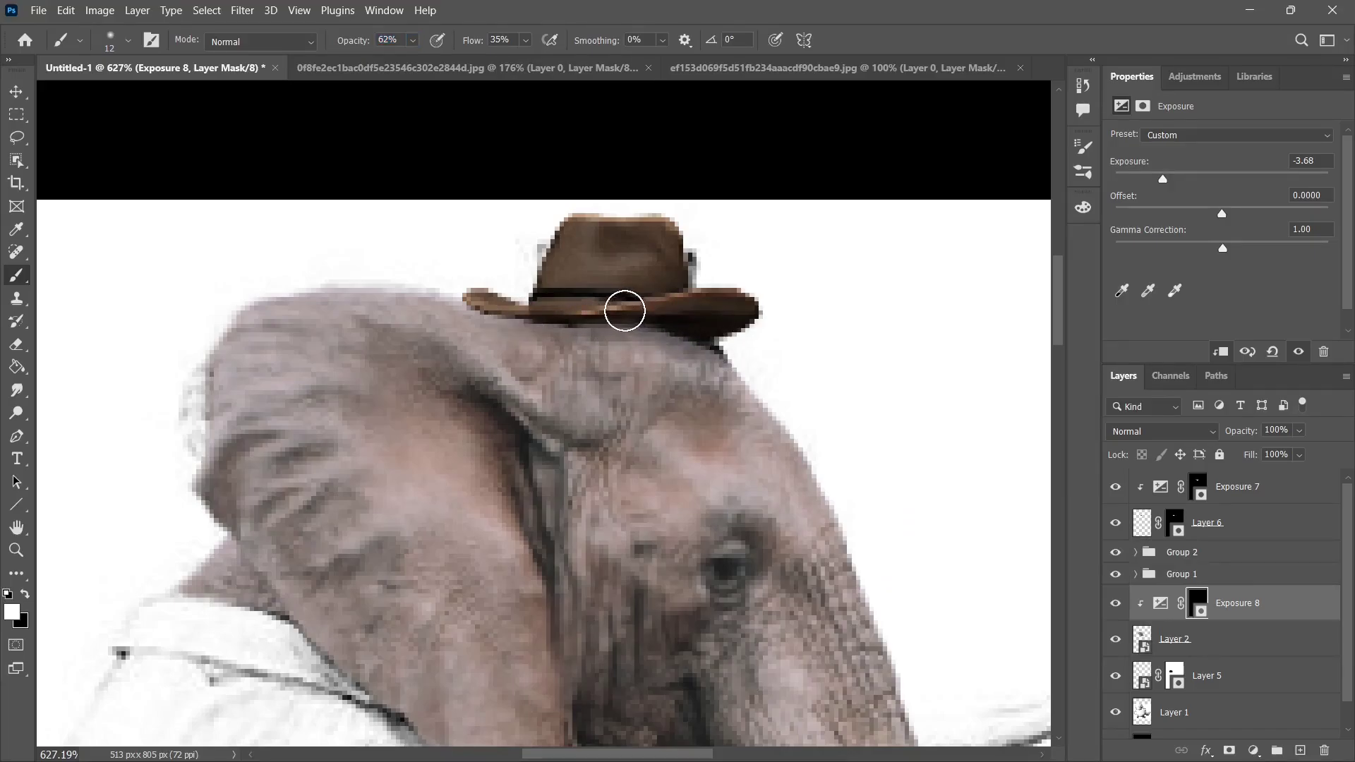
drag(720, 355, 555, 314)
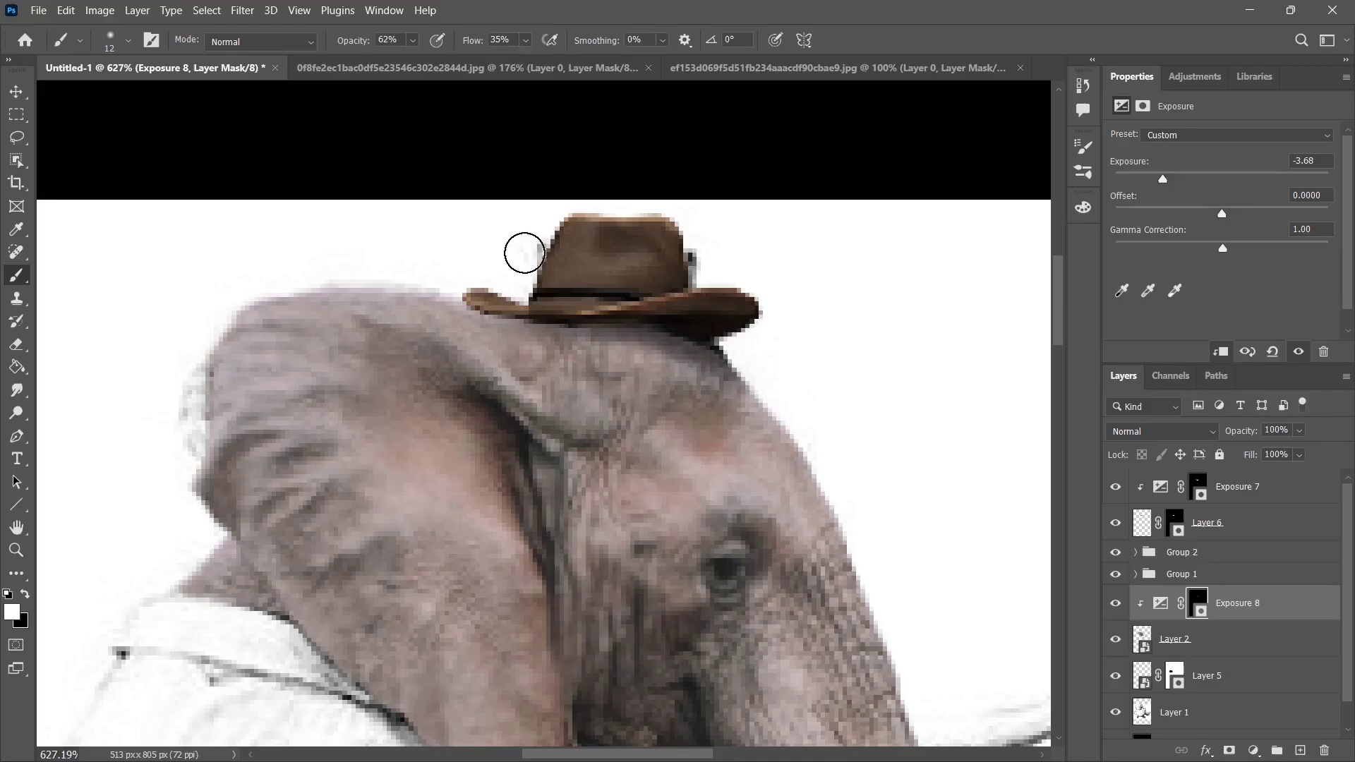
key(ctrl+minus)
key(ctrl+minus)
key(ctrl+minus)
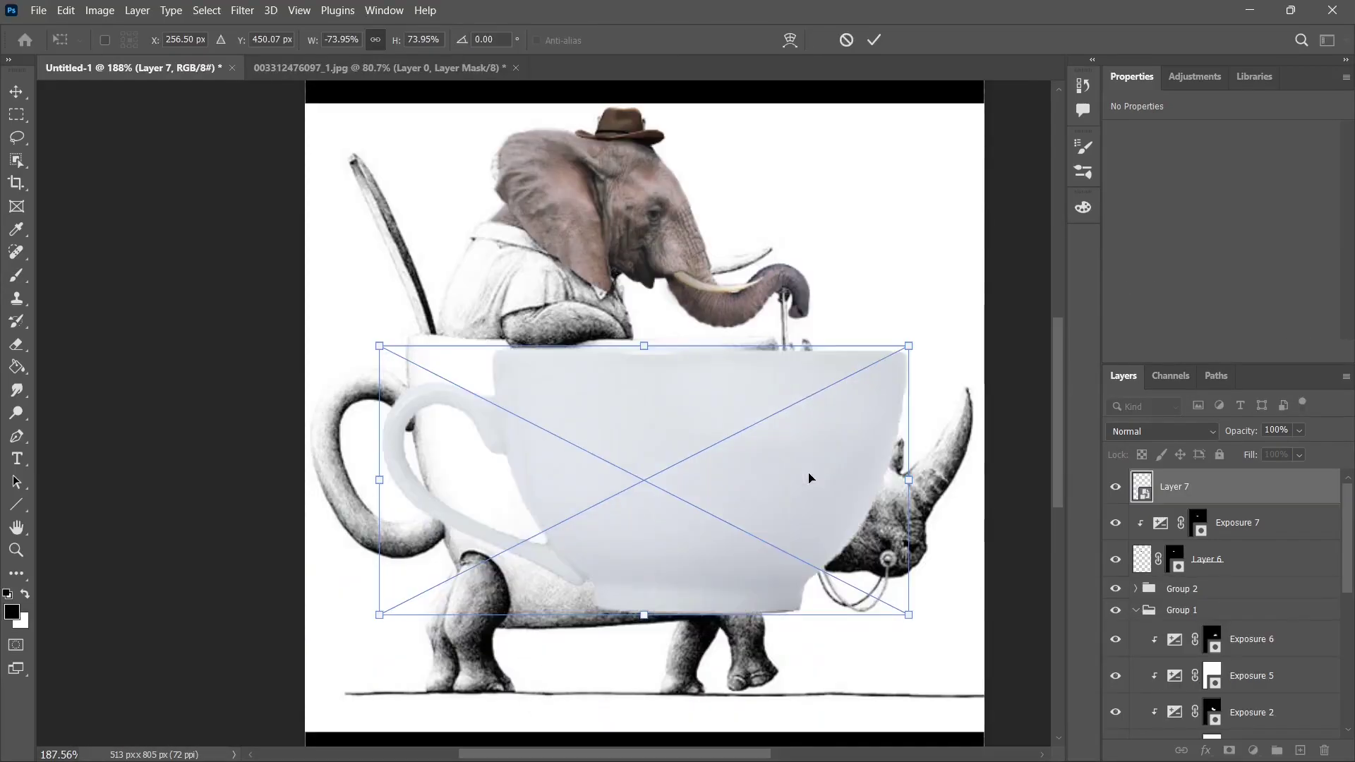
- Move the white teacup on Layer 7 over the sketched cup and stretch it taller, to about 400 by 234 px
drag(809, 478, 733, 539)
drag(534, 368, 541, 326)
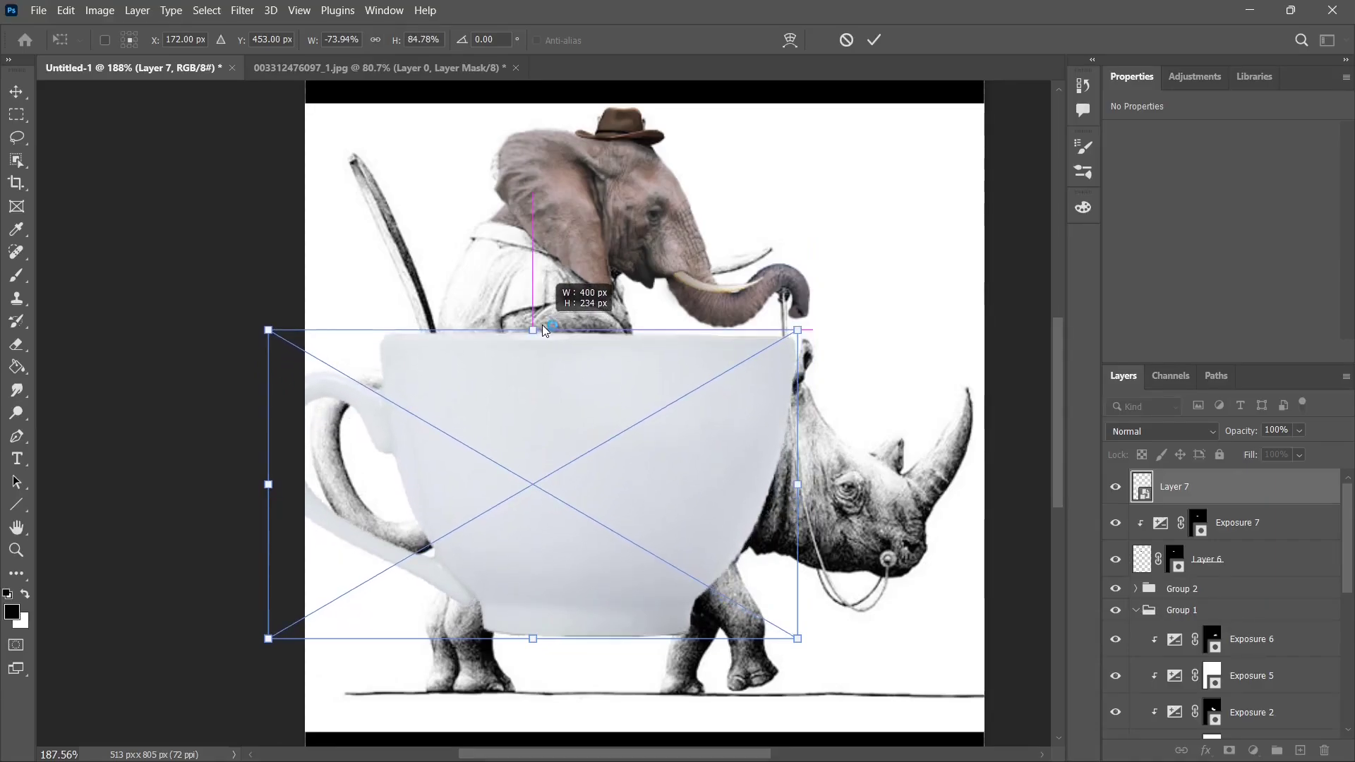
key(Return)
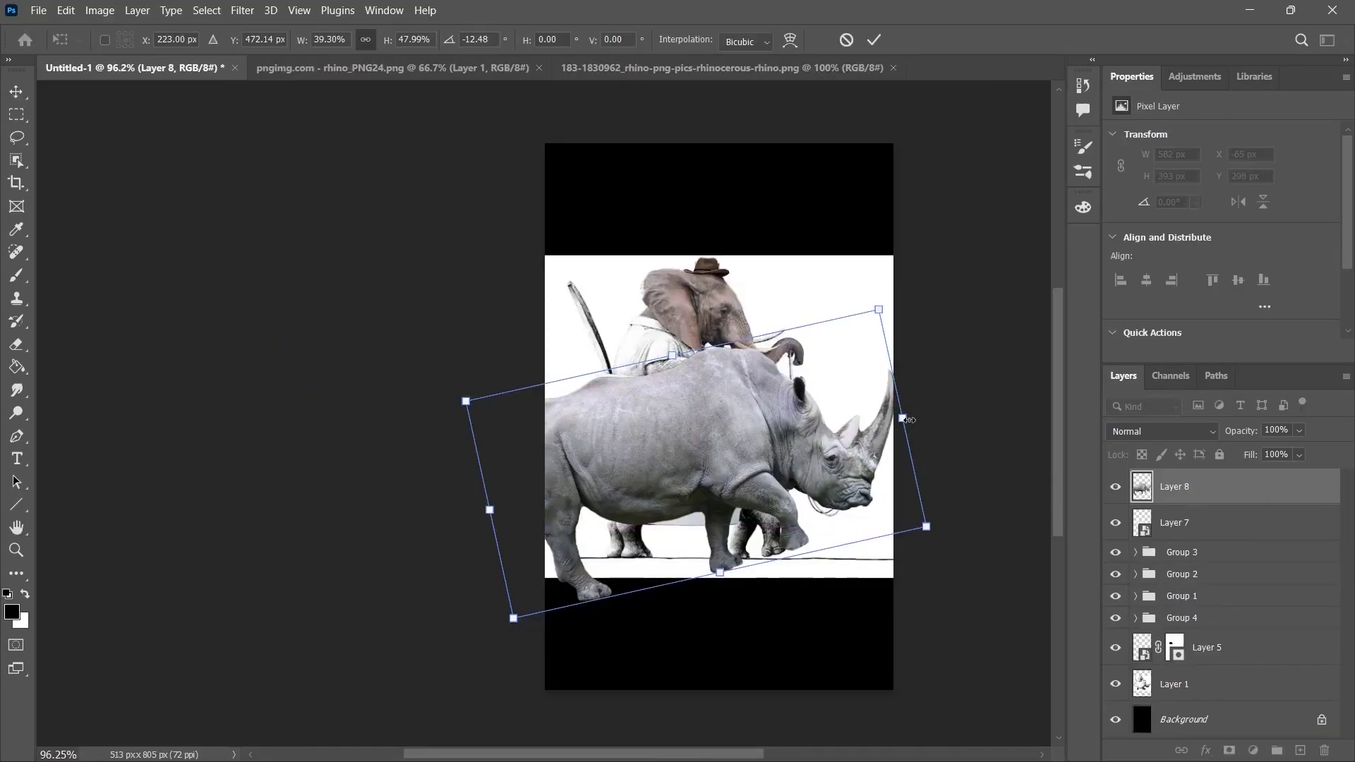
- Scale the Layer 8 rhino to 38.44% width and 46.93% height over the sketch, and mask away its body and legs around the cup
mouse_move(847, 447)
mouse_down()
mouse_move(907, 447)
mouse_move(860, 447)
mouse_up()
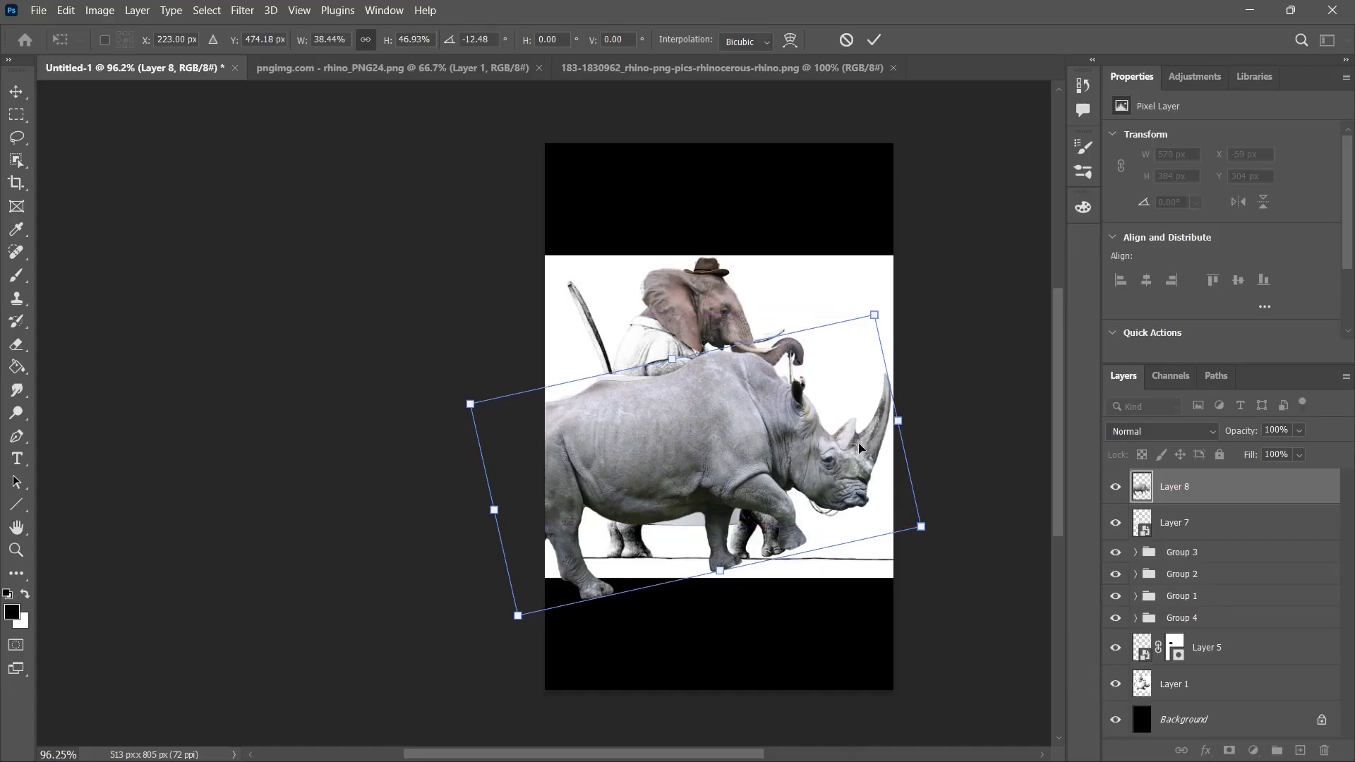
key(Return)
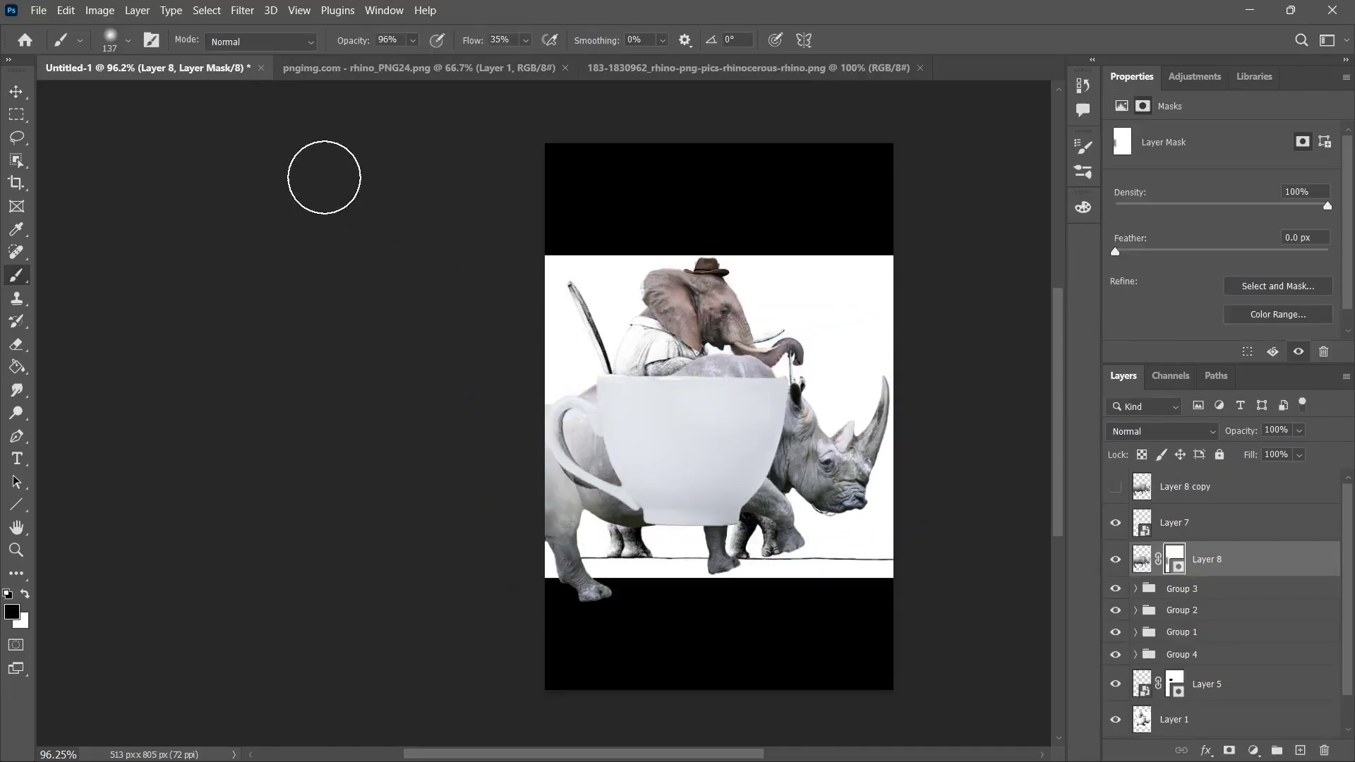
right_click(701, 351)
key(Escape)
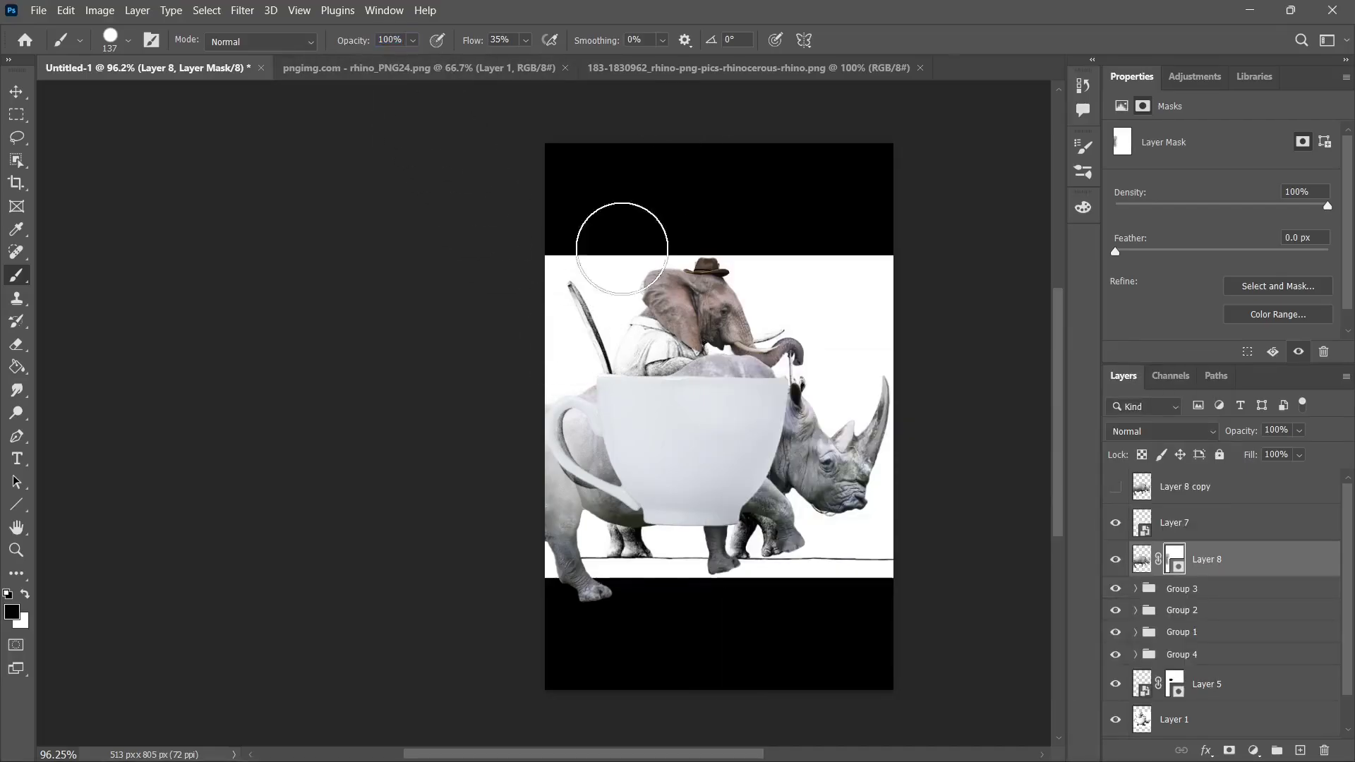
mouse_move(565, 444)
mouse_down()
mouse_move(544, 478)
mouse_move(596, 529)
mouse_move(650, 369)
mouse_move(729, 304)
mouse_move(726, 372)
mouse_move(692, 420)
mouse_move(721, 581)
mouse_up()
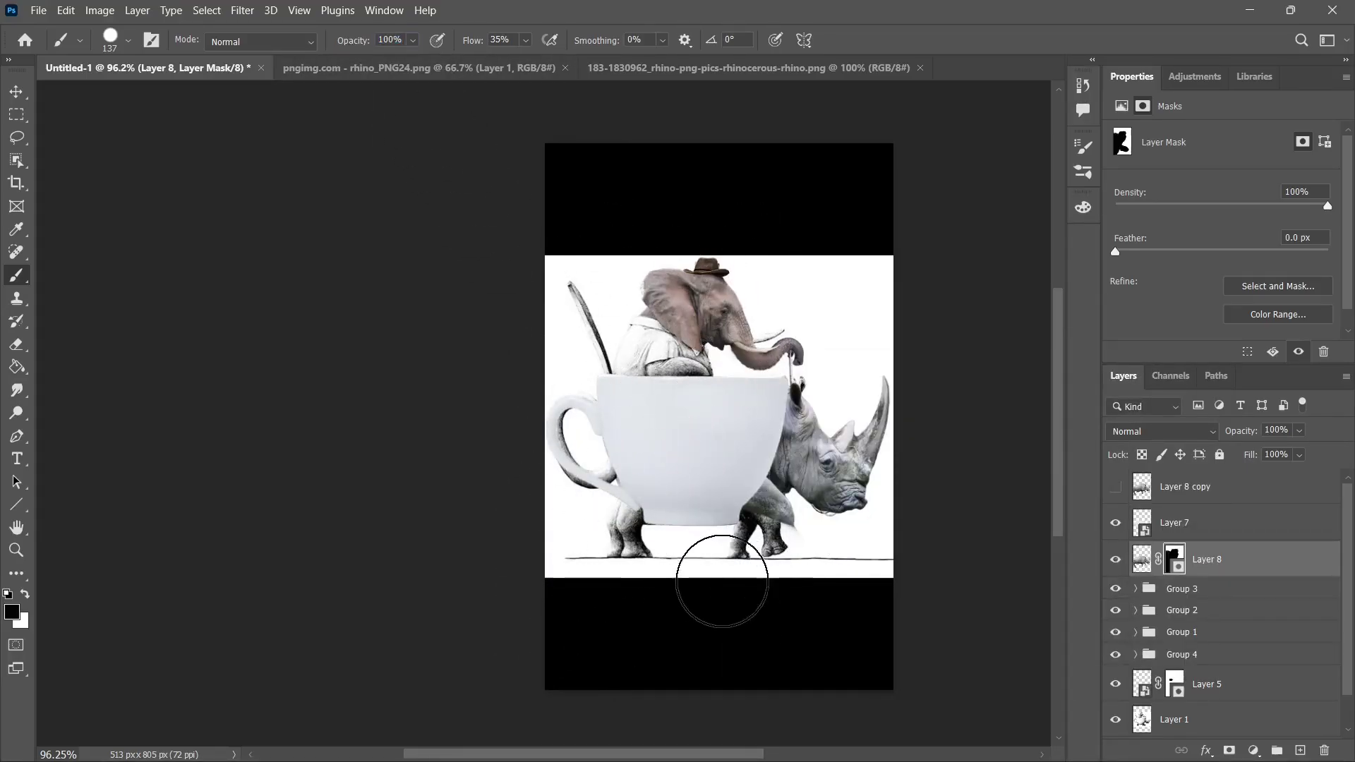
- Rotate, scale and place the raised front leg on Layer 8 copy and move the Layer 8 copy 3 leg onto the other sketched front leg
scroll(722, 581, up, 5)
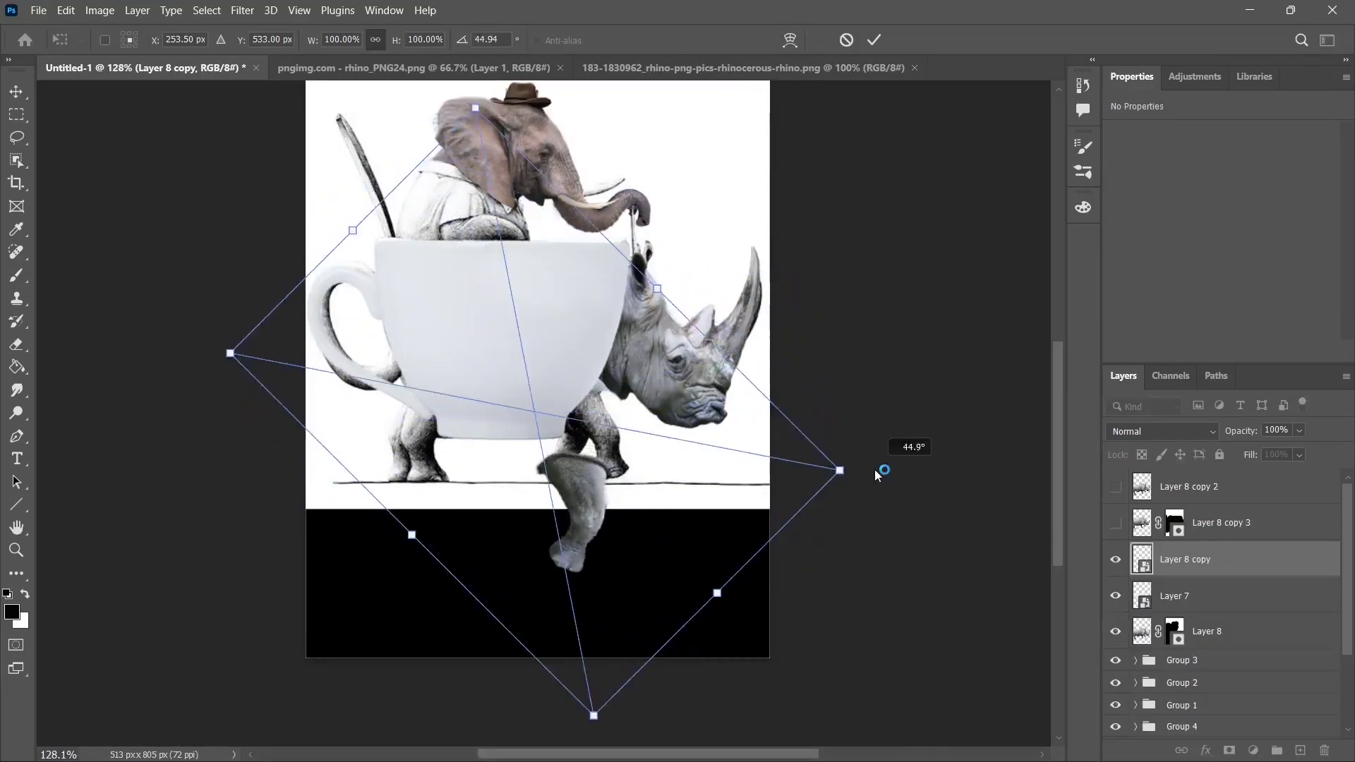
mouse_move(880, 468)
mouse_down()
mouse_move(762, 621)
mouse_move(637, 613)
mouse_up()
mouse_move(601, 515)
mouse_down()
mouse_move(641, 513)
mouse_move(628, 513)
mouse_up()
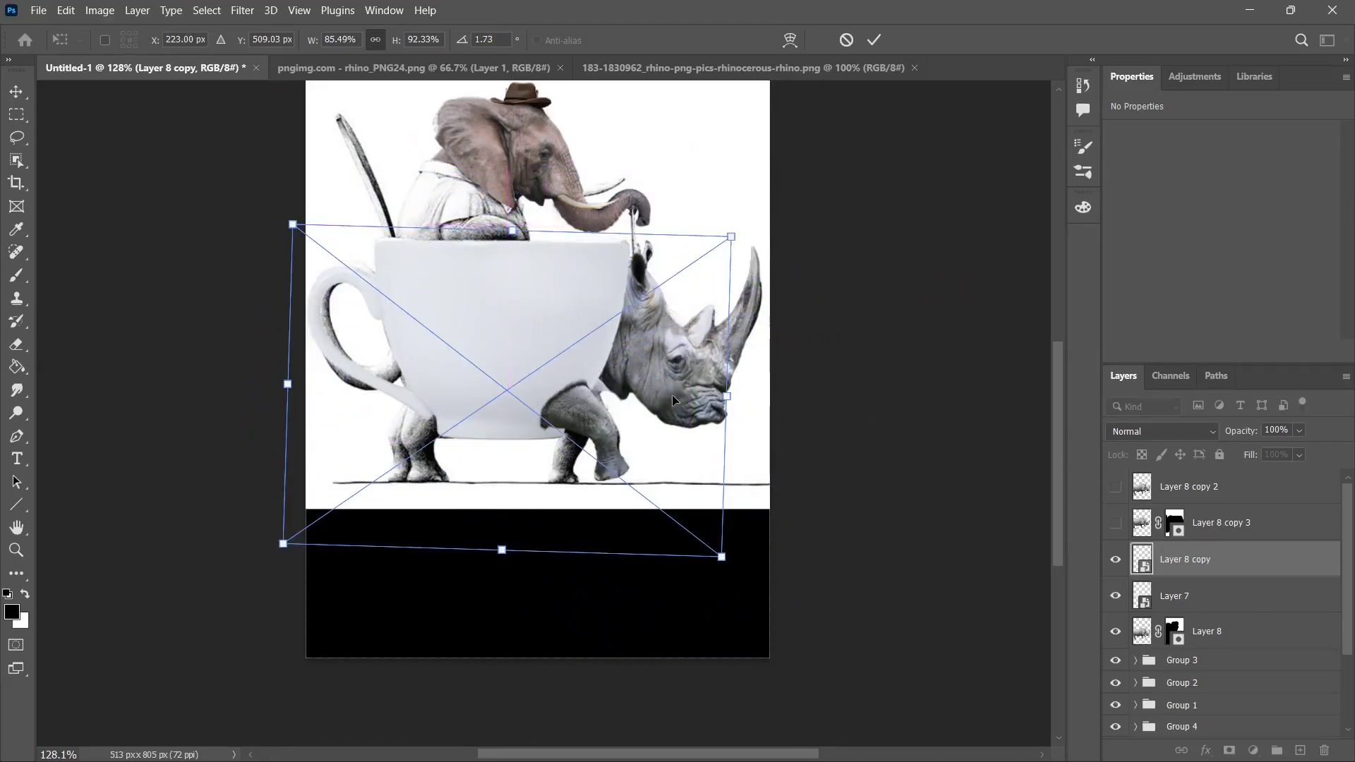
key(Return)
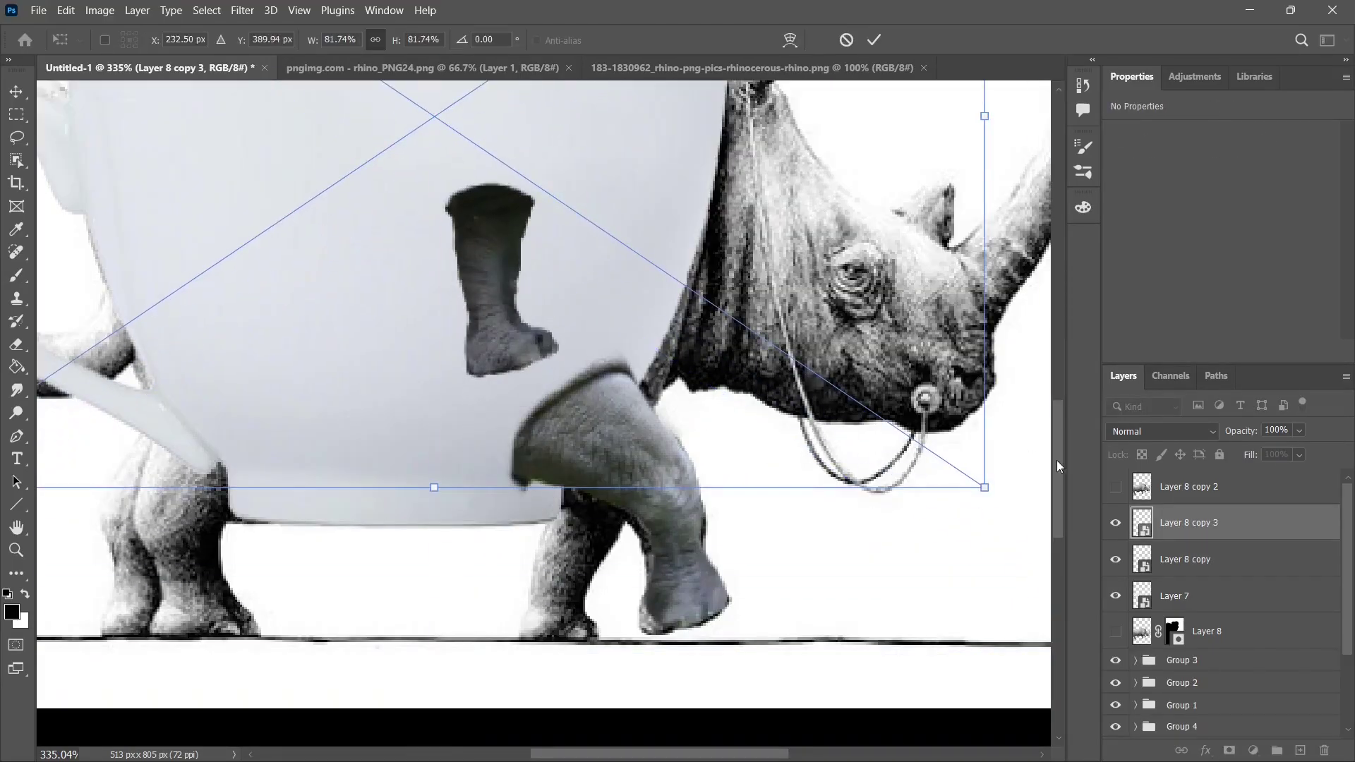
drag(1016, 491, 860, 733)
drag(608, 316, 762, 581)
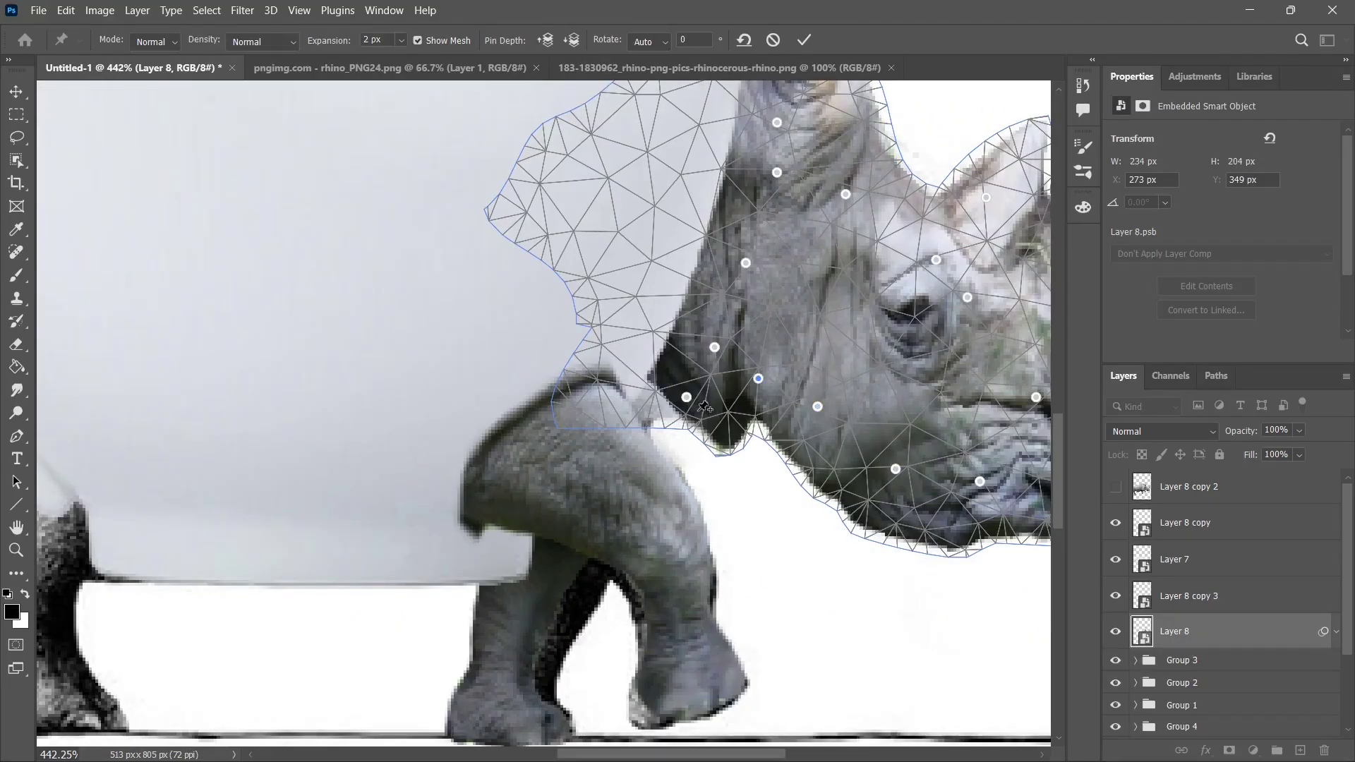
- Puppet-warp the lower neck and jaw of the Layer 8 rhino head to follow the sketched contour
drag(706, 402, 611, 422)
drag(733, 424, 686, 409)
click(761, 427)
click(714, 318)
click(703, 390)
click(714, 318)
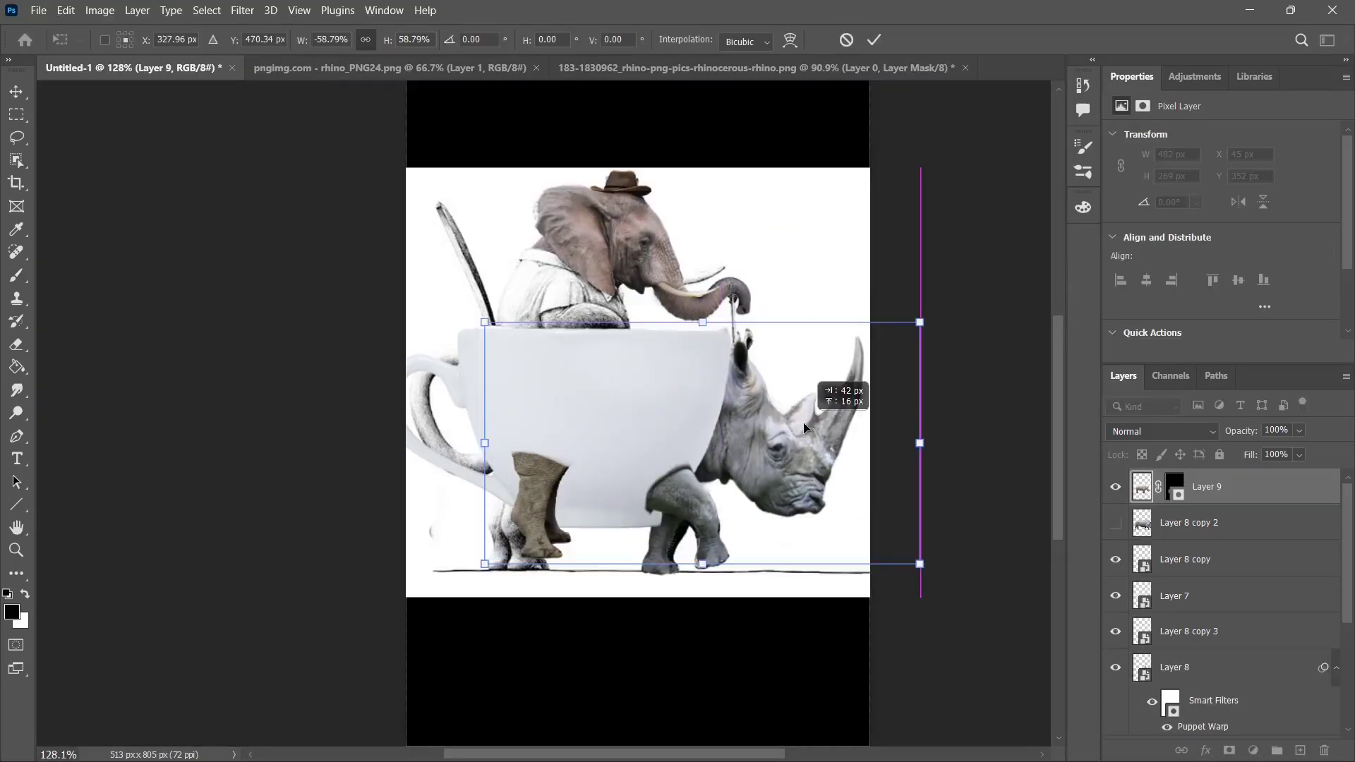
- Place the brown hind leg on Layer 9 over the sketch, and position and warp its copy to form the far hind leg
drag(831, 393, 788, 437)
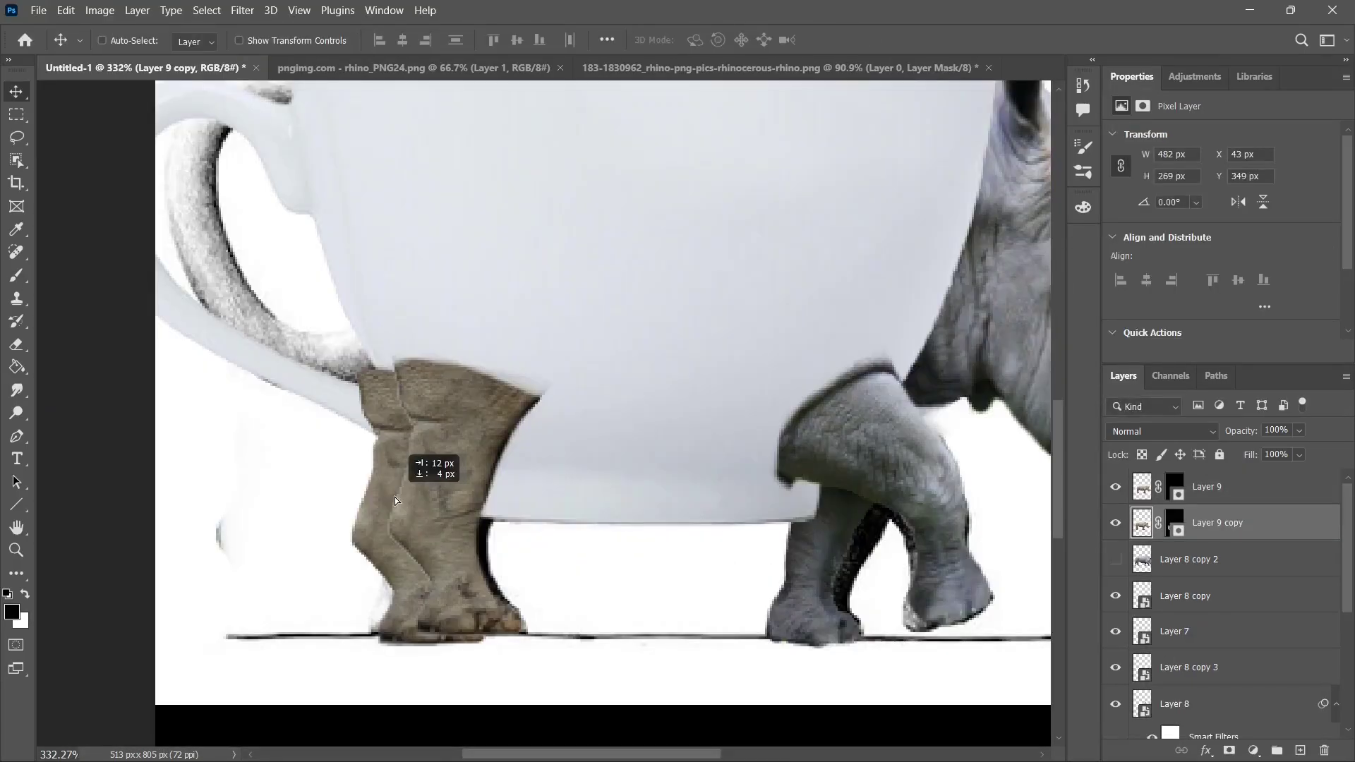
mouse_move(397, 497)
mouse_down()
mouse_move(415, 496)
mouse_move(396, 496)
mouse_up()
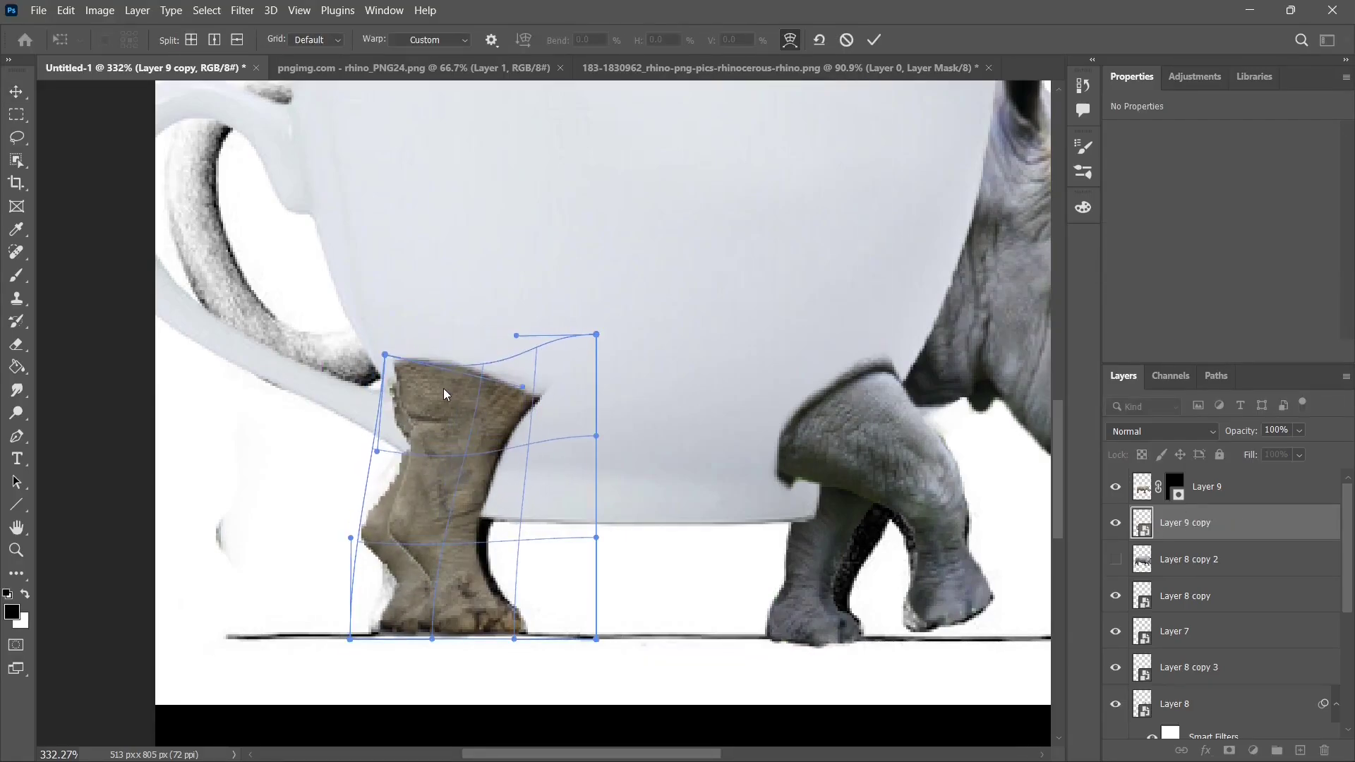
drag(444, 390, 439, 366)
drag(397, 591, 386, 589)
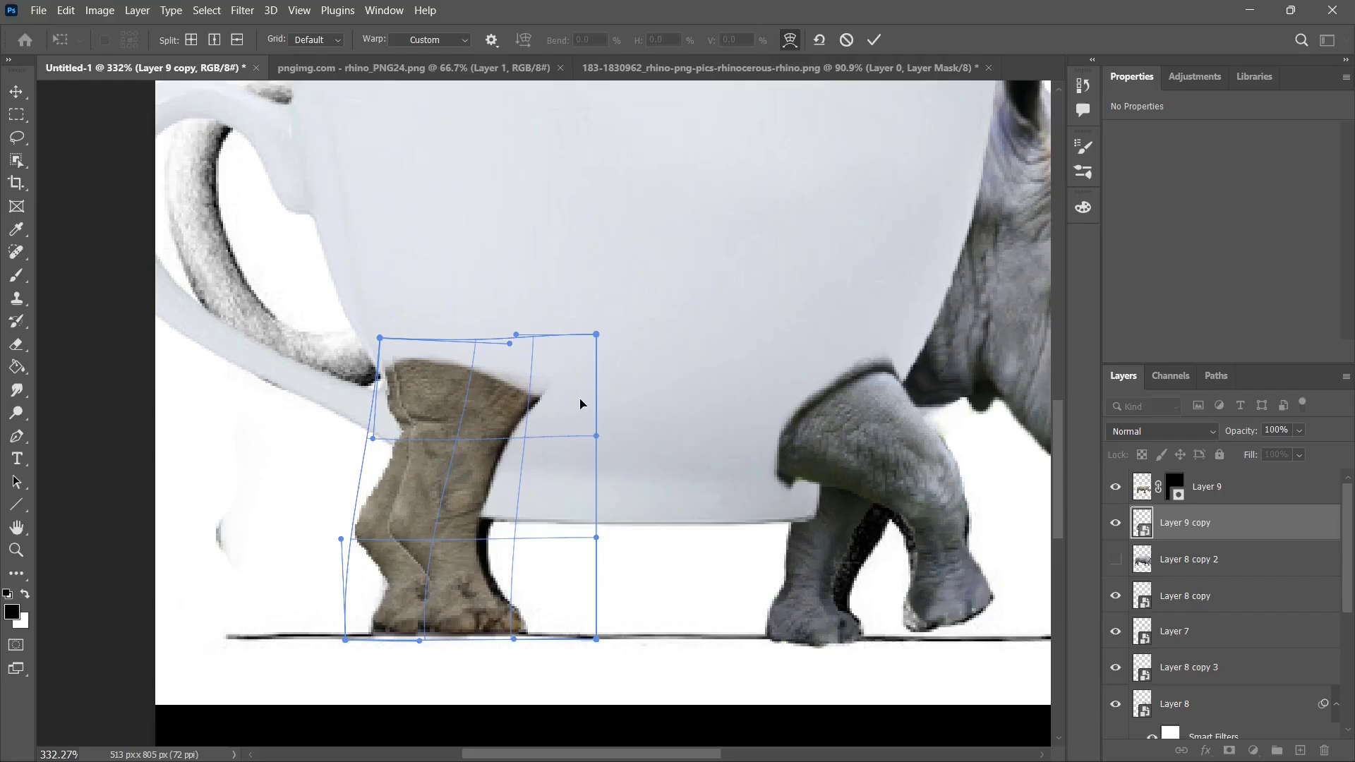
key(Return)
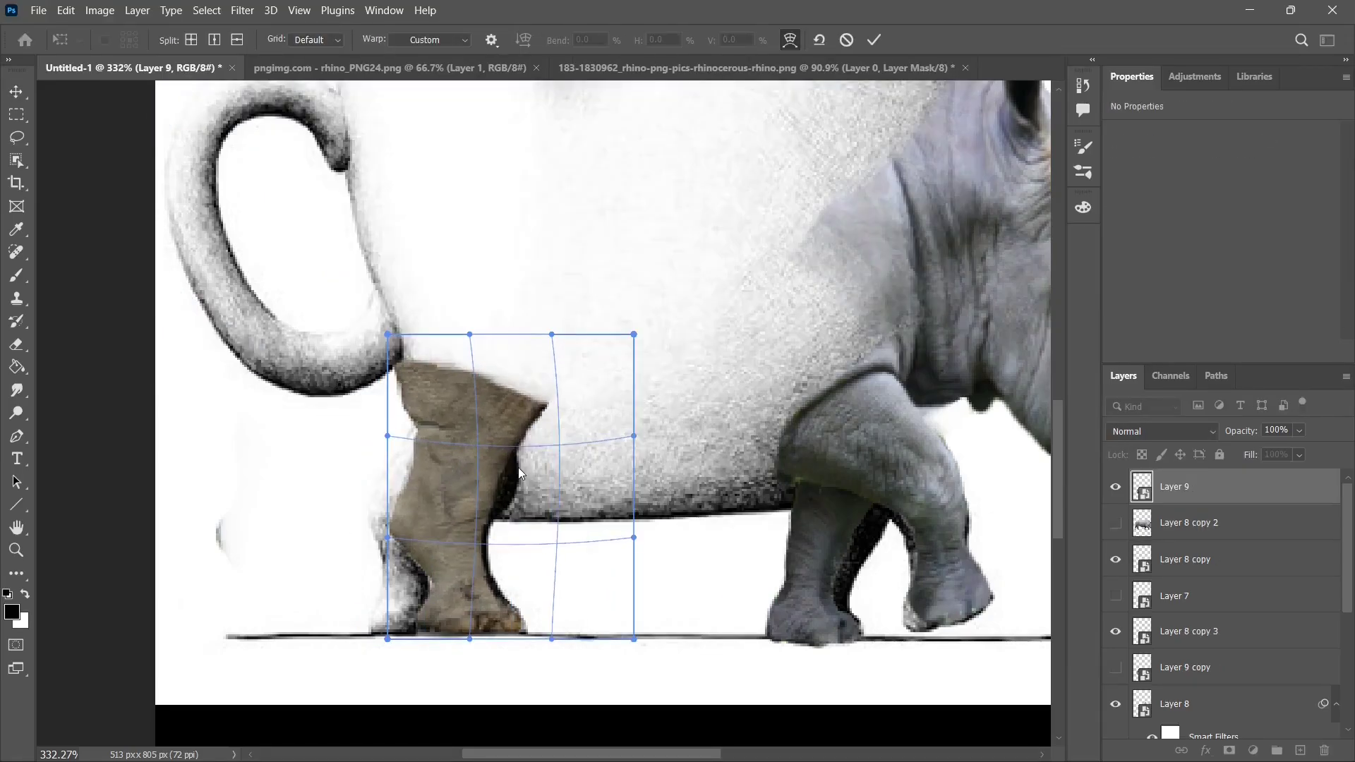
- Warp the near hind leg on Layer 9 to match the outline of the sketched thigh and foot
drag(518, 467, 527, 484)
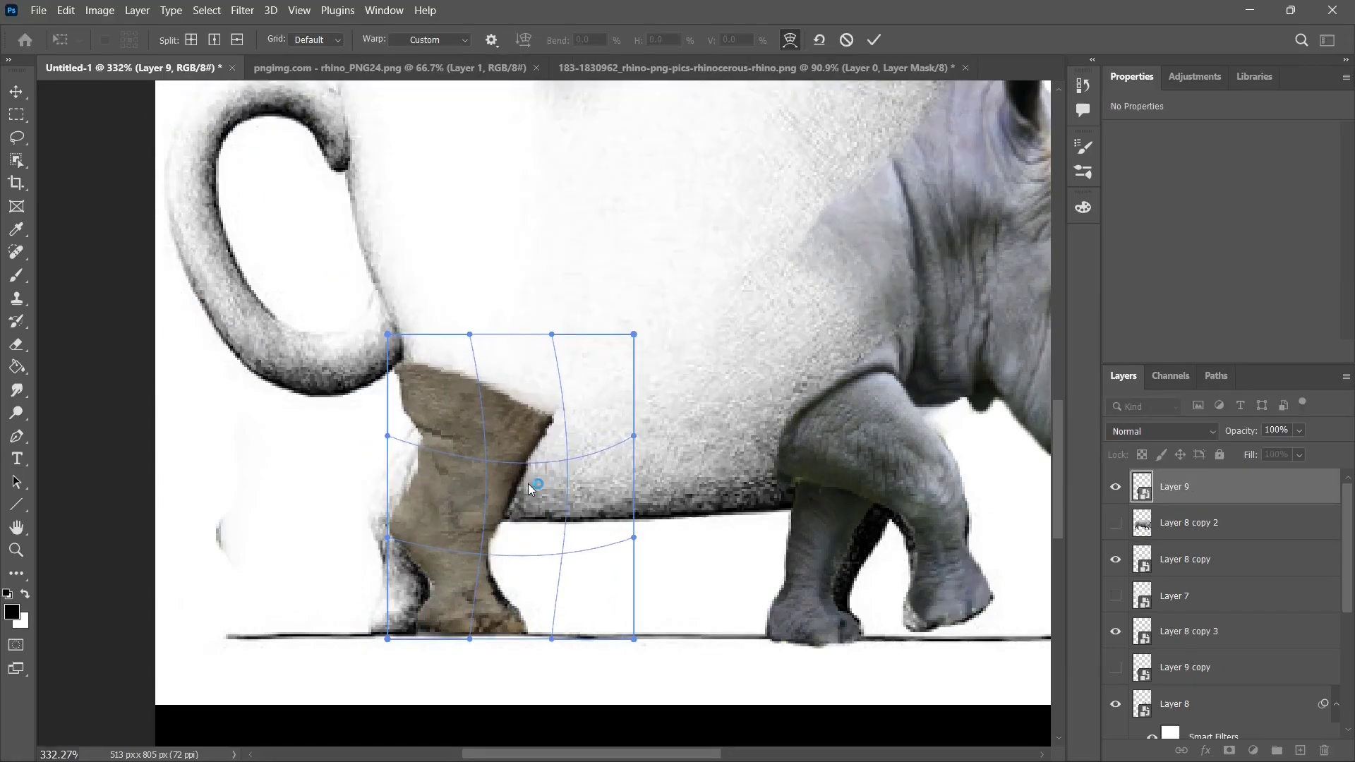
drag(393, 339, 455, 331)
drag(435, 451, 434, 442)
key(Return)
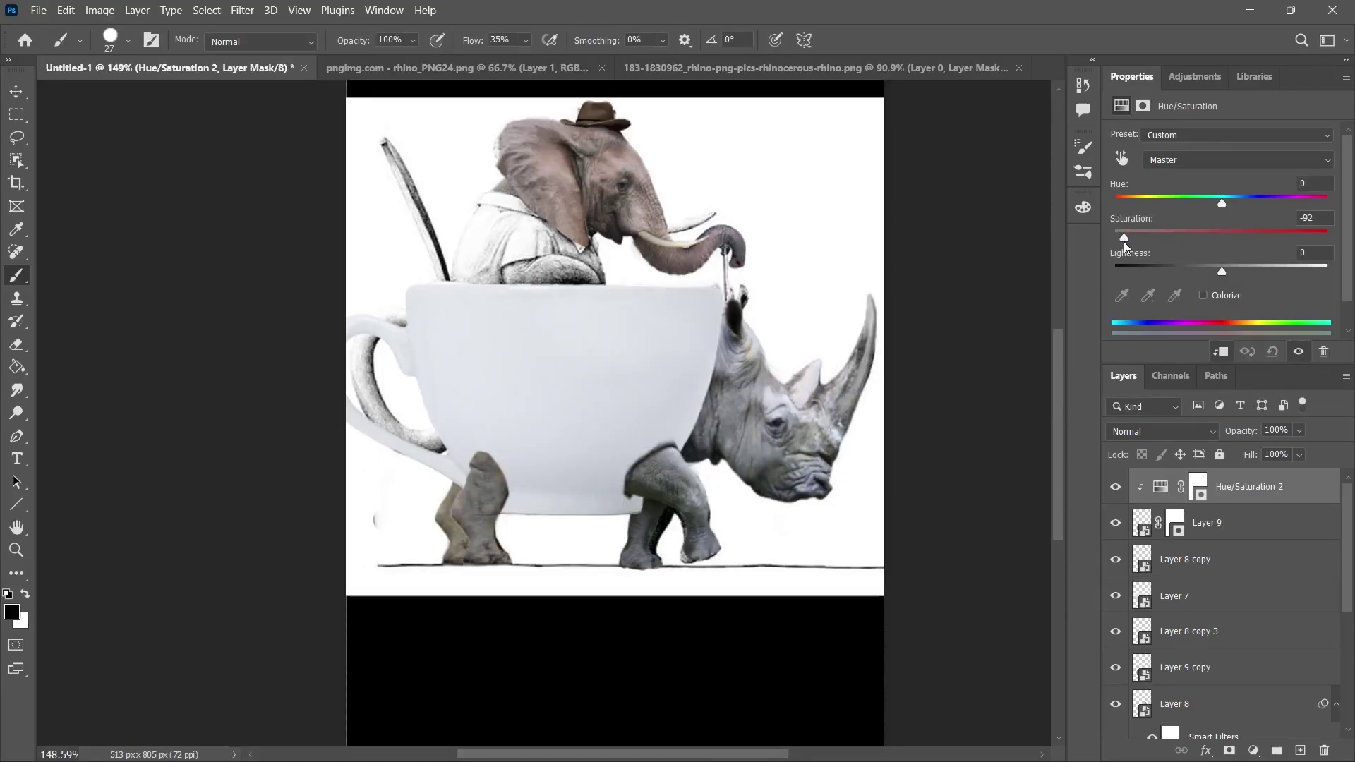
- Desaturate the Layer 9 hind leg to gray with the clipped Hue/Saturation adjustment and fine-tune its lightness
drag(1117, 240, 1090, 243)
mouse_move(1215, 272)
mouse_down()
mouse_move(1203, 270)
mouse_move(1221, 264)
mouse_up()
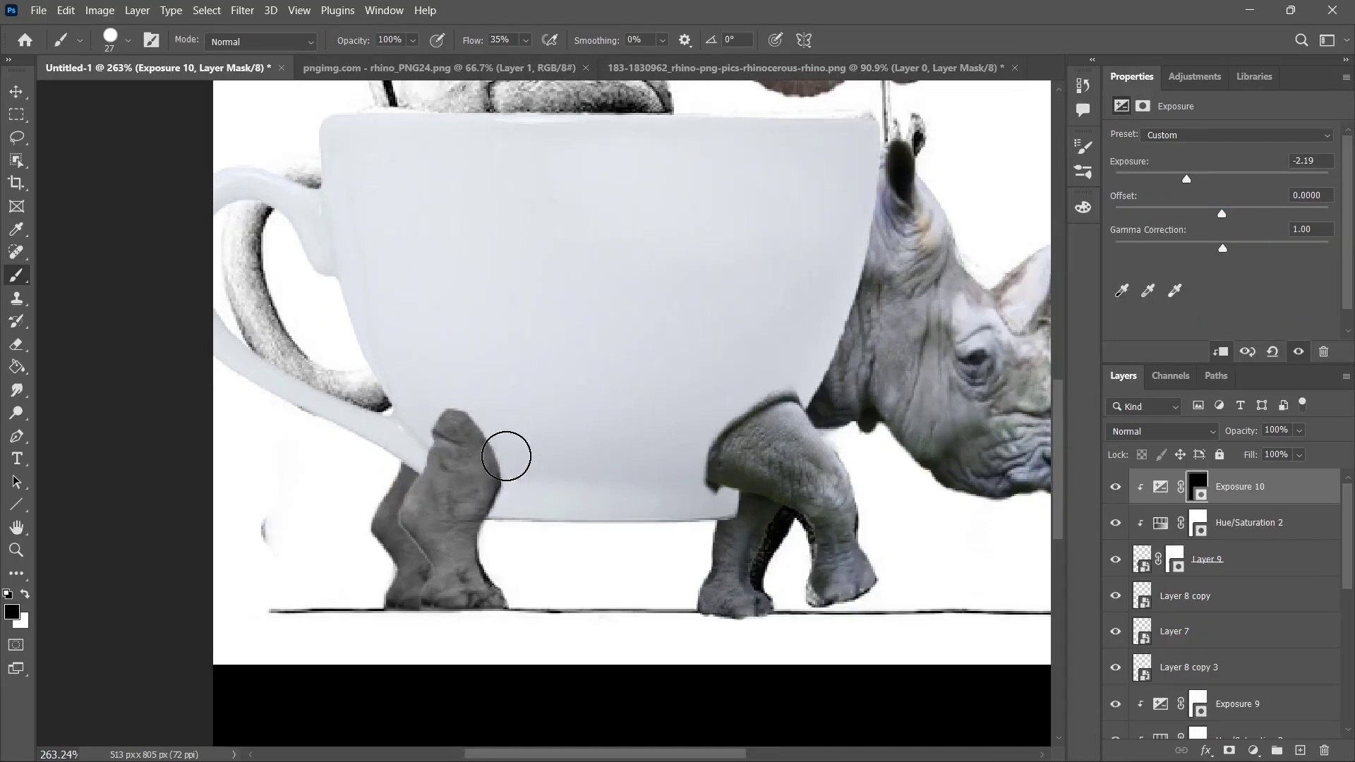
- Shade the front edge of the near hind leg with a soft white brush on the mask of the Exposure adjustment set to -2.19
key(x)
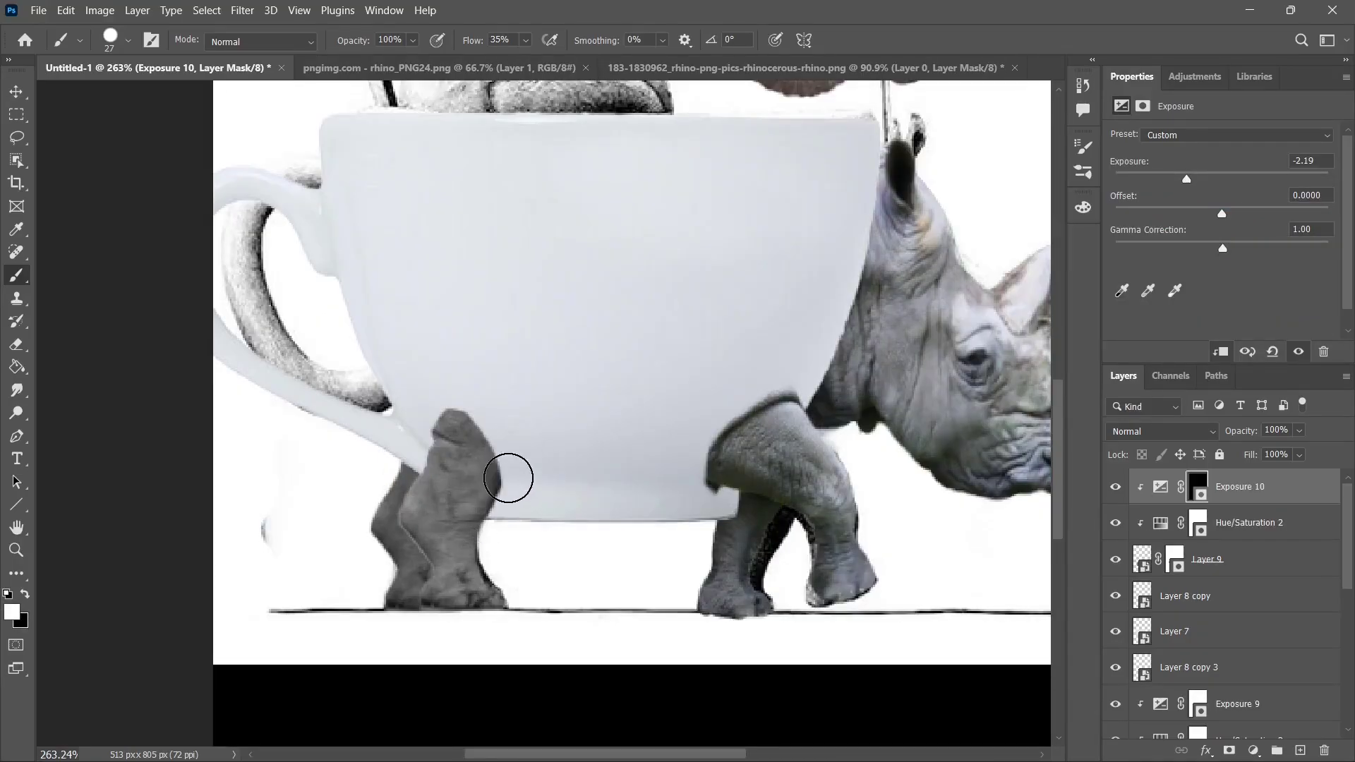
drag(511, 478, 495, 527)
key(ctrl+z)
right_click(549, 494)
double_click(651, 628)
key(bracketright)
key(bracketright)
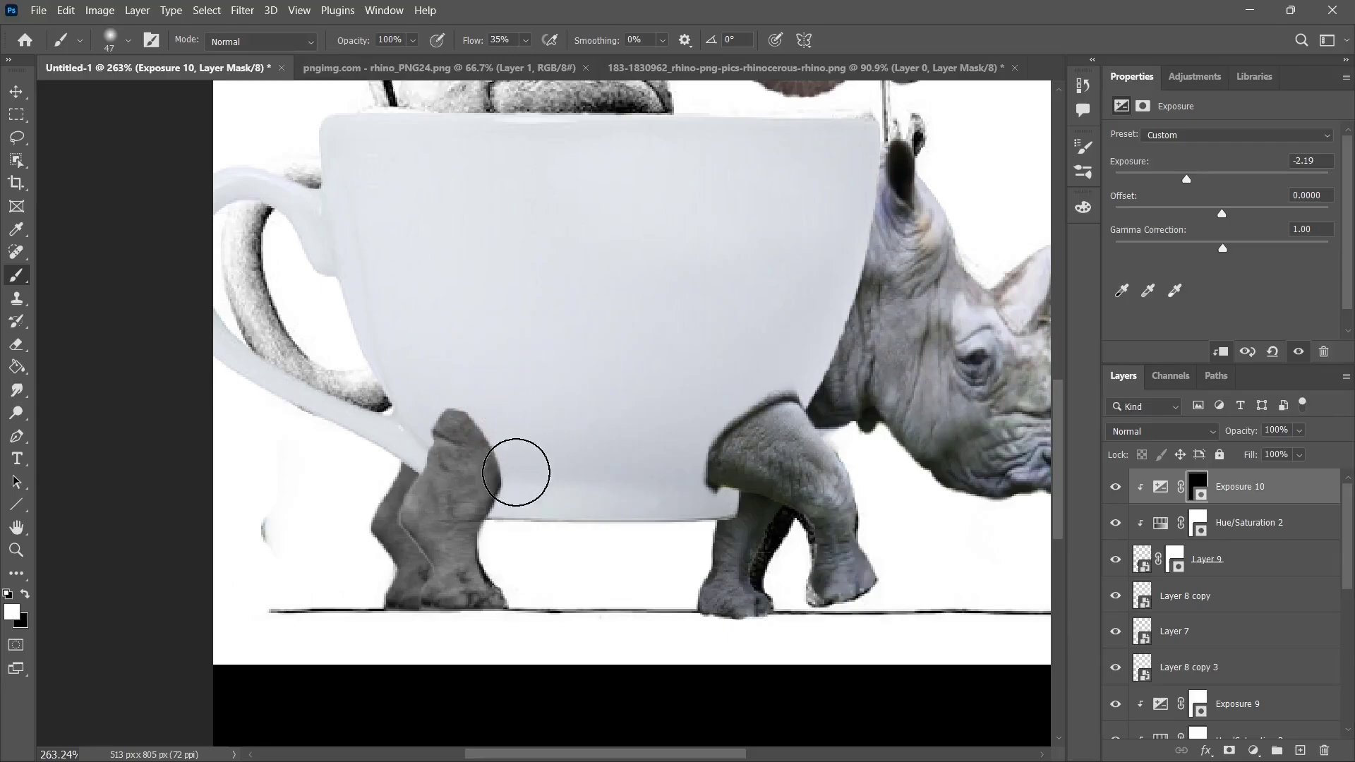
mouse_move(514, 469)
mouse_down()
mouse_move(468, 498)
mouse_move(424, 575)
mouse_move(489, 433)
mouse_move(499, 530)
mouse_move(529, 575)
mouse_up()
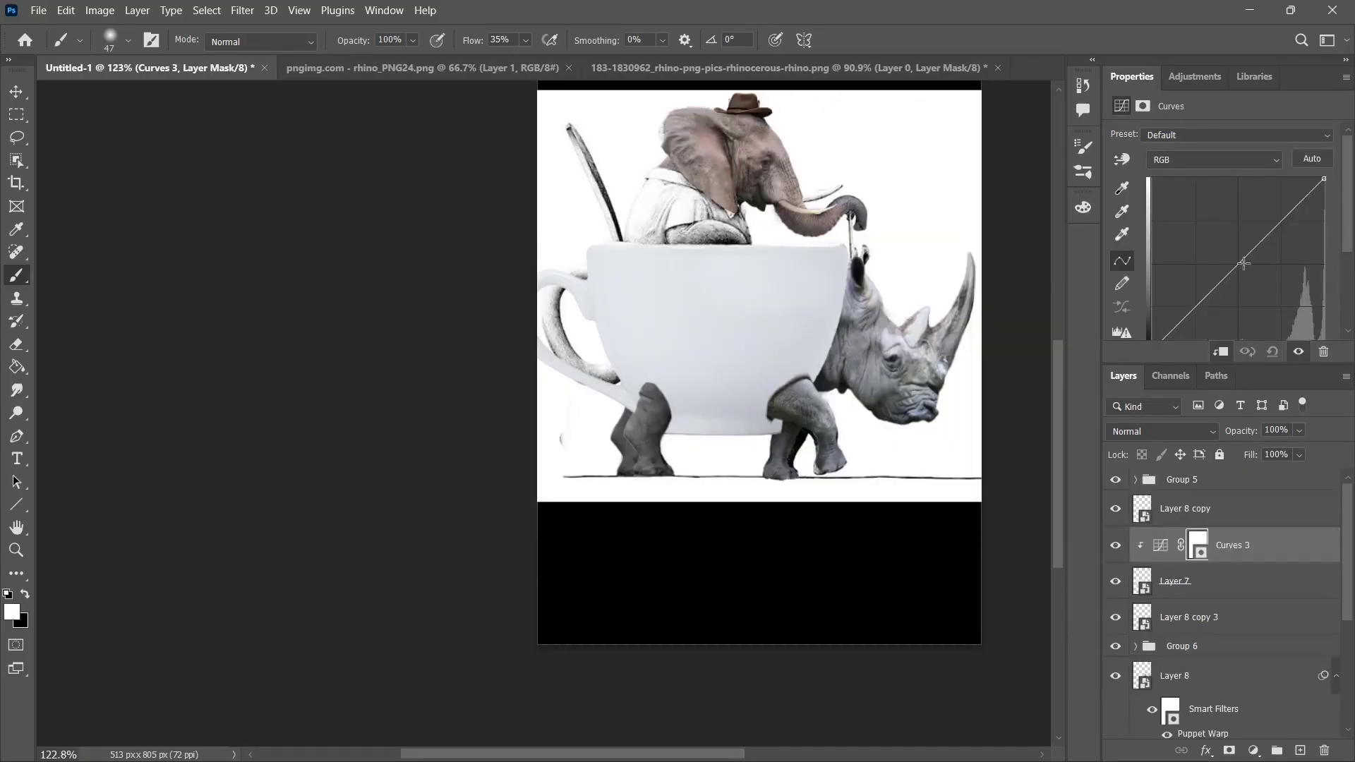
- Darken the teacup with the clipped Curves adjustment and tint it light teal with Hue/Saturation, using saturation +54 and a lowered hue
drag(1243, 263, 1285, 281)
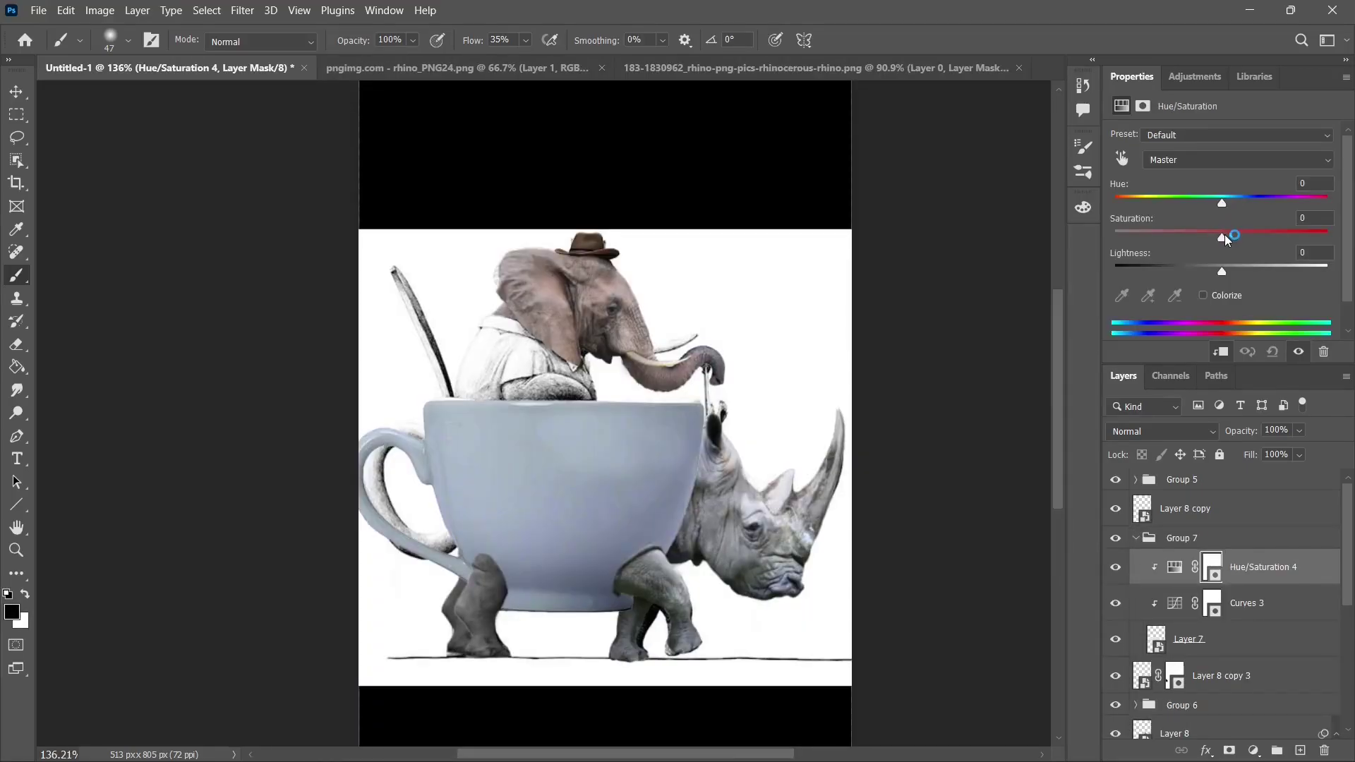
drag(1222, 236, 1297, 241)
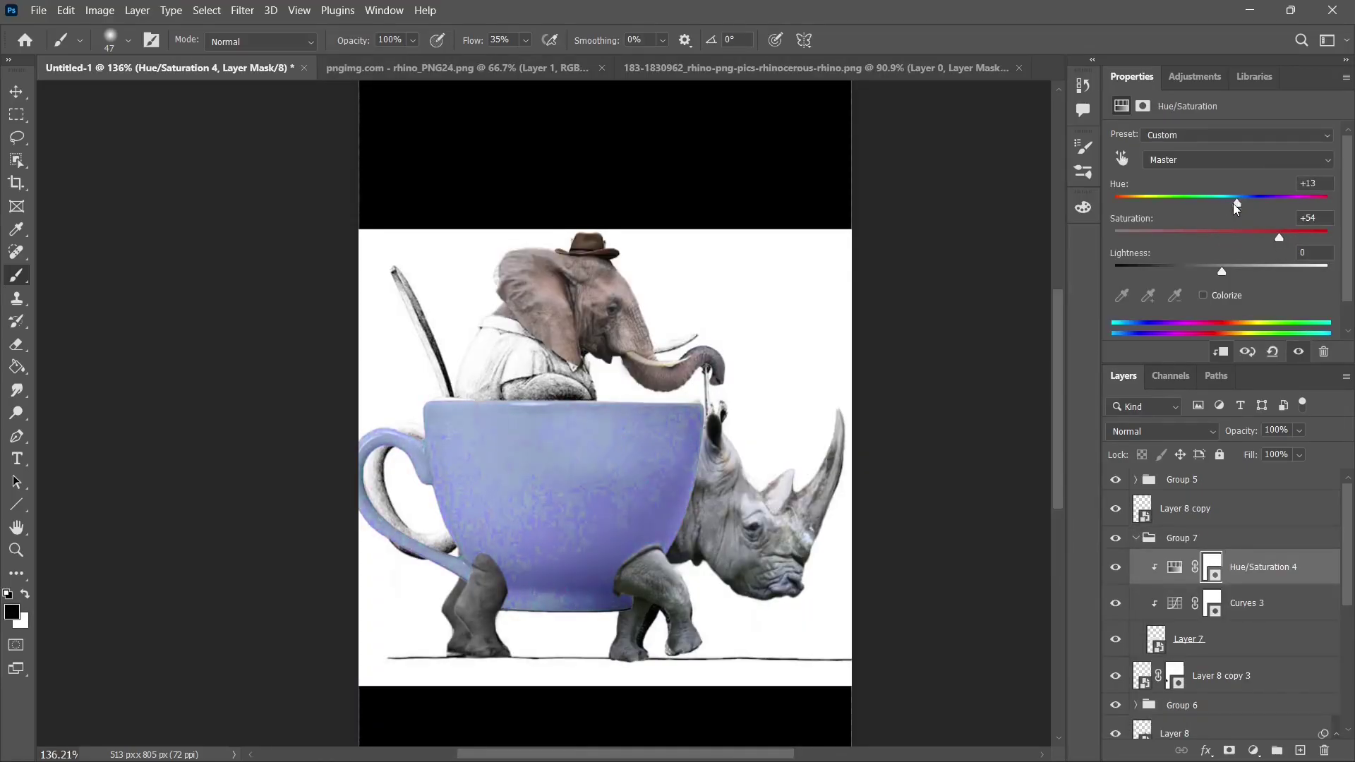
drag(1236, 205, 1201, 205)
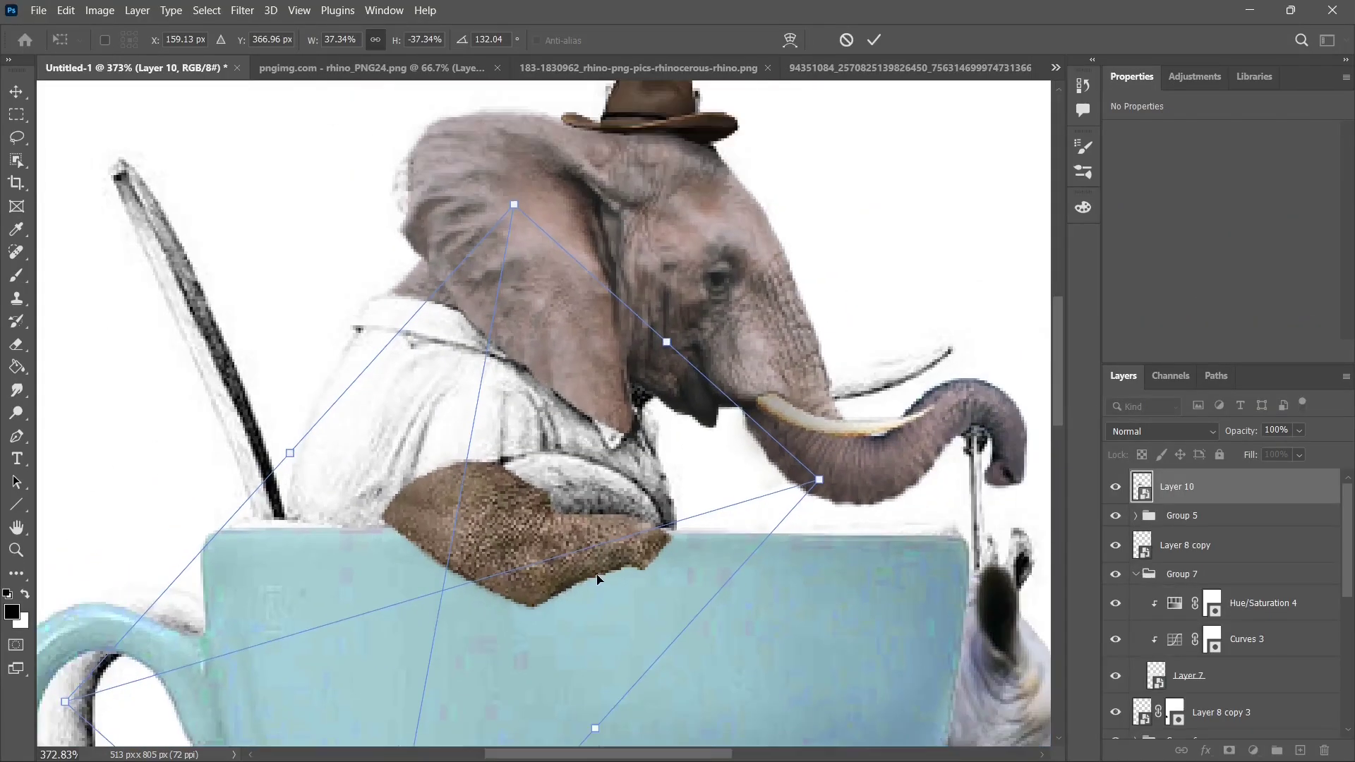
- Position and rotate the brown skin piece on Layer 10 over the elephant's folded arm and warp it to cover the sketched forearm
drag(514, 584, 604, 564)
drag(812, 432, 744, 525)
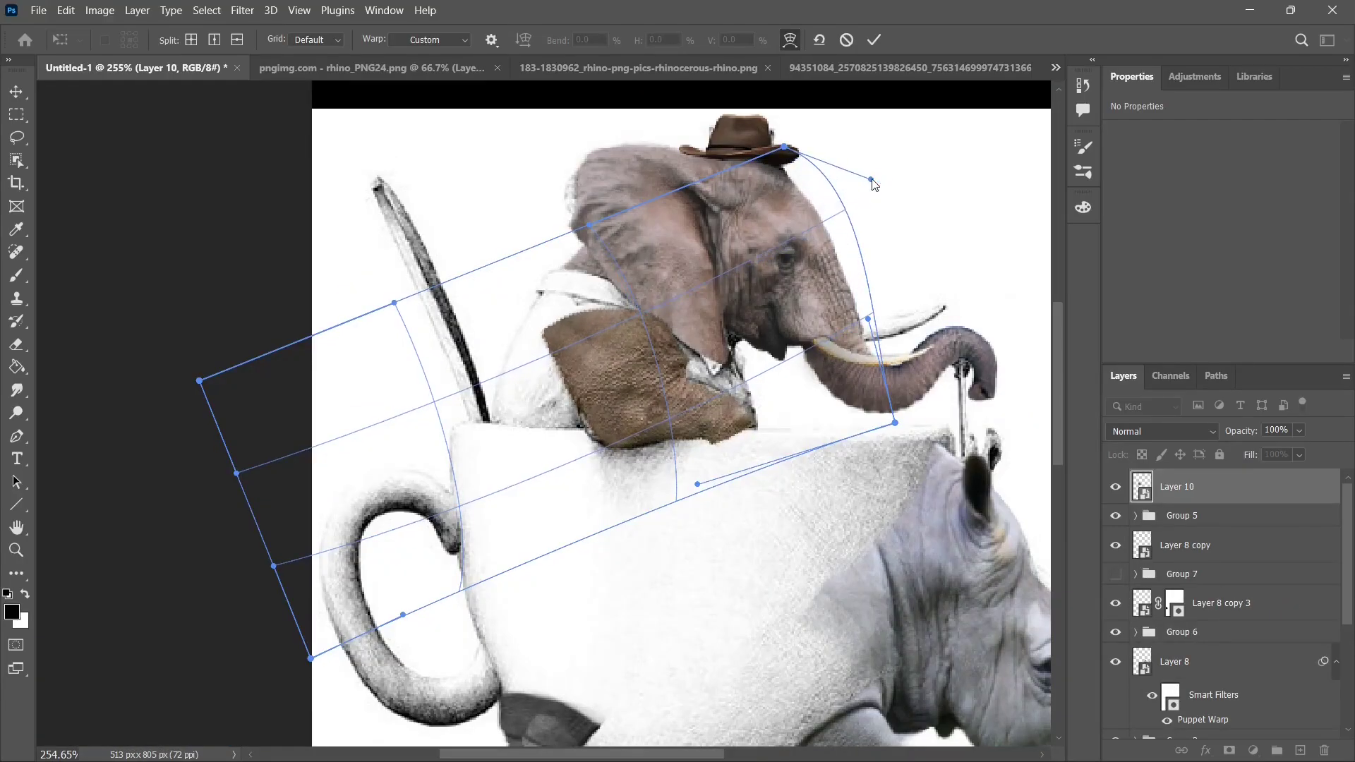
drag(874, 185, 887, 179)
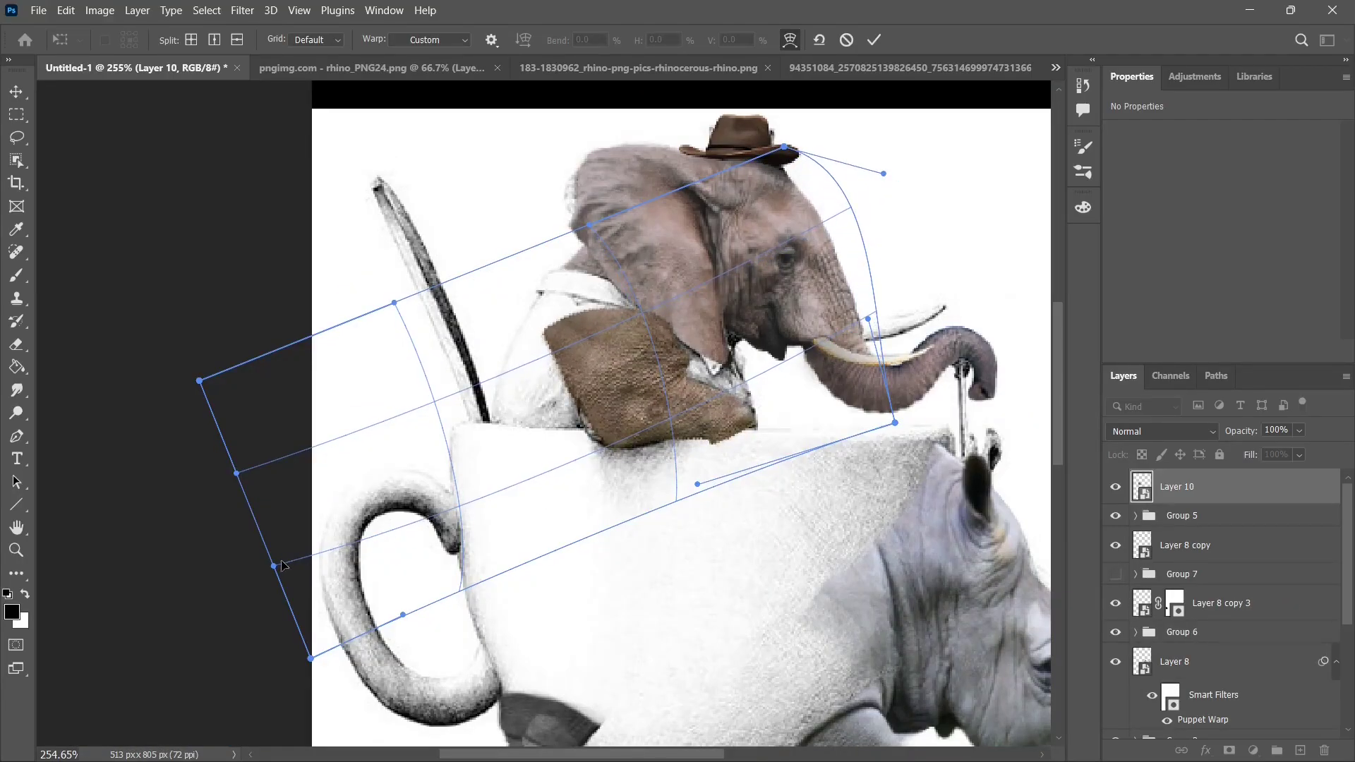
drag(278, 563, 139, 590)
key(Return)
- With Layer 10 at 57% opacity, mask away the skin outside the sketched forearm along the sleeve and cup rim
key(b)
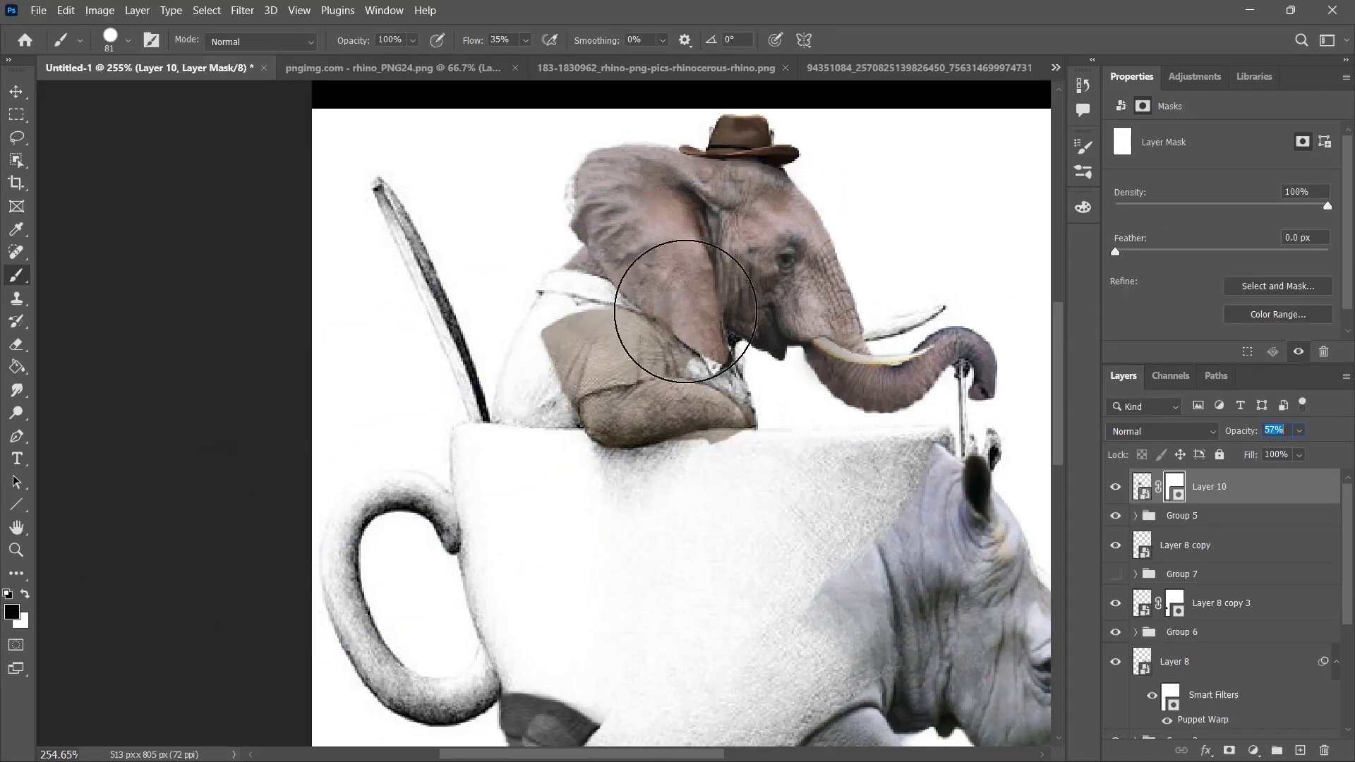
scroll(614, 266, up, 5)
mouse_move(574, 302)
mouse_down()
mouse_move(472, 352)
mouse_move(405, 429)
mouse_move(376, 498)
mouse_move(379, 548)
mouse_move(378, 473)
mouse_move(469, 381)
mouse_move(609, 335)
mouse_move(785, 310)
mouse_move(812, 331)
mouse_move(677, 325)
mouse_move(558, 351)
mouse_move(552, 368)
mouse_move(618, 350)
mouse_move(809, 342)
mouse_move(689, 334)
mouse_move(487, 395)
mouse_move(454, 420)
mouse_move(453, 388)
mouse_move(528, 363)
mouse_move(624, 359)
mouse_up()
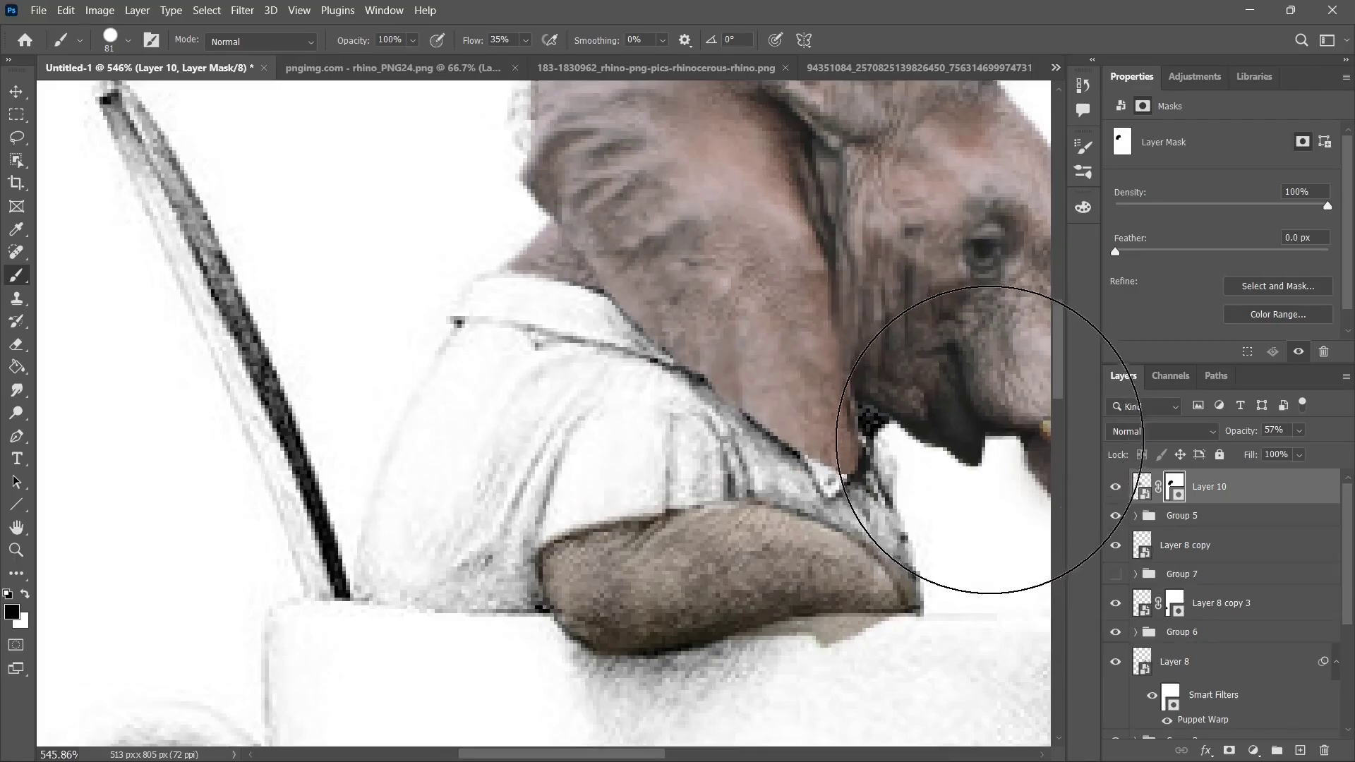
scroll(706, 388, down, 3)
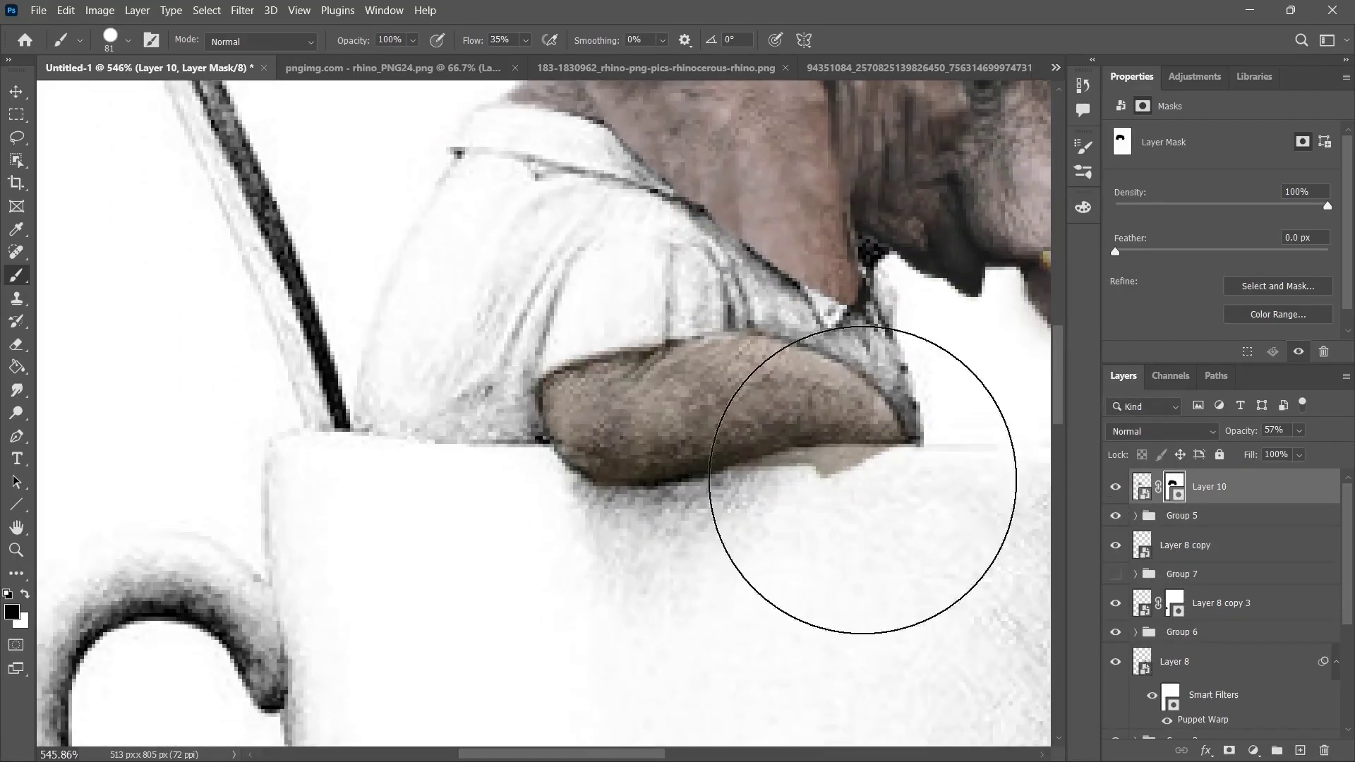
mouse_move(875, 631)
mouse_down()
mouse_move(864, 602)
mouse_move(818, 606)
mouse_move(758, 639)
mouse_move(617, 678)
mouse_up()
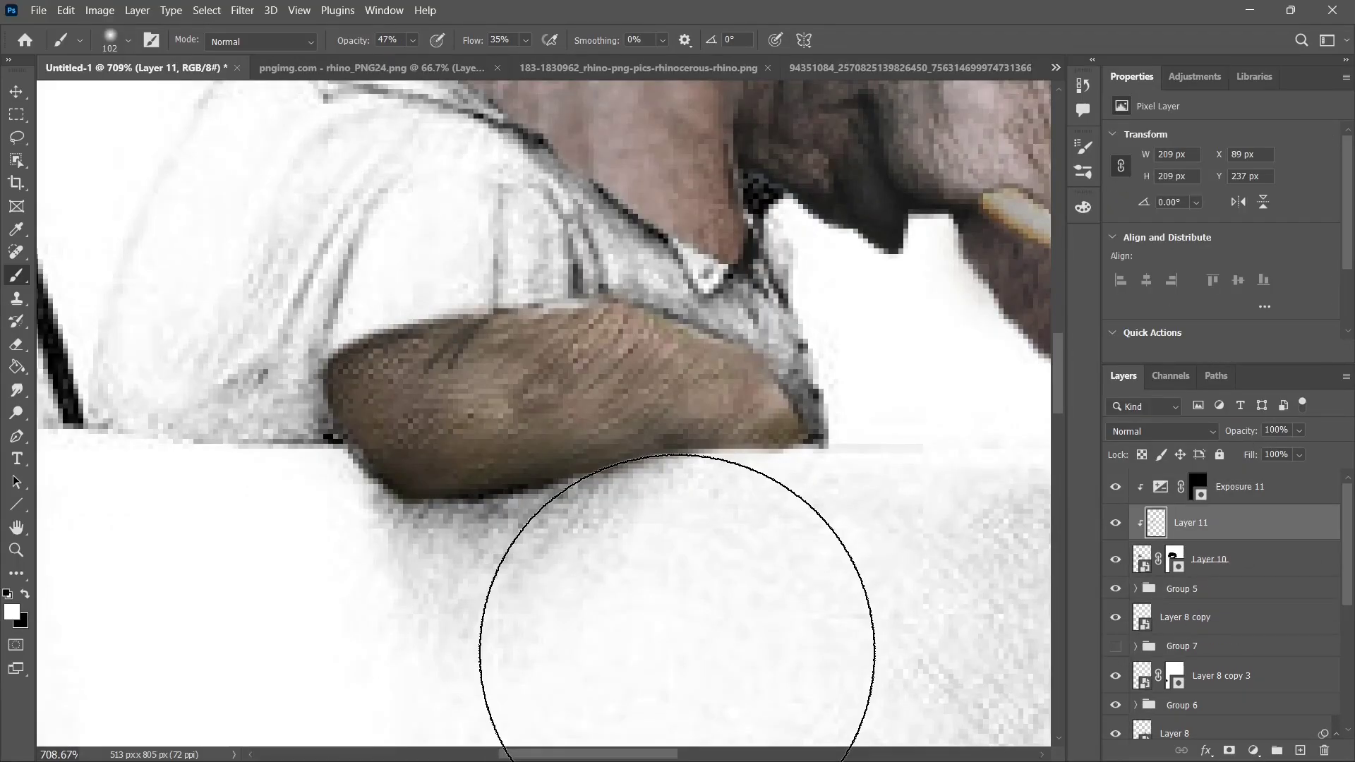
- Paint a soft shadow on the cup beneath the elephant's forearm on the mask of the Exposure adjustment set to -3.46
scroll(697, 565, down, 5)
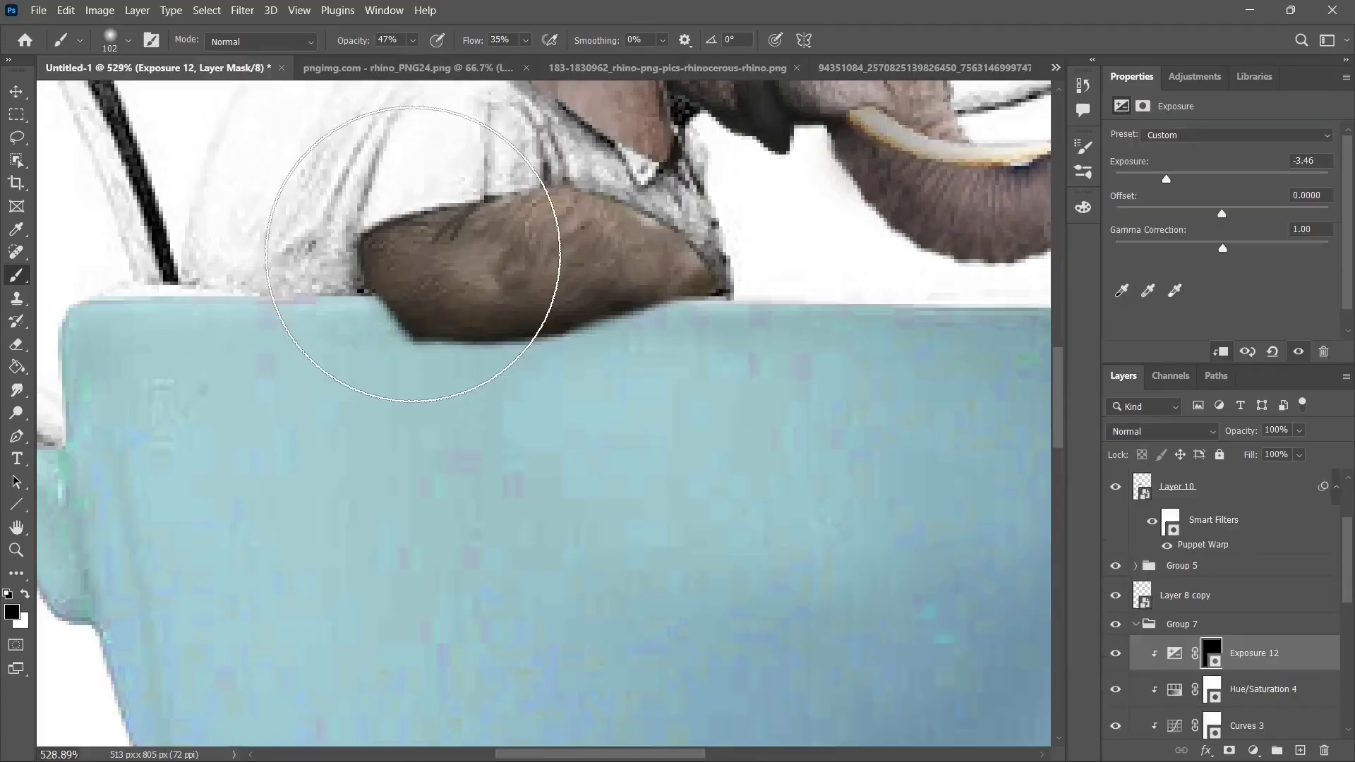
alt+right_click(515, 272)
mouse_move(585, 289)
mouse_down()
mouse_move(592, 312)
mouse_move(435, 329)
mouse_move(411, 301)
mouse_move(426, 327)
mouse_move(447, 306)
mouse_move(671, 242)
mouse_up()
alt+right_click(428, 328)
drag(449, 292, 374, 262)
alt+right_click(478, 342)
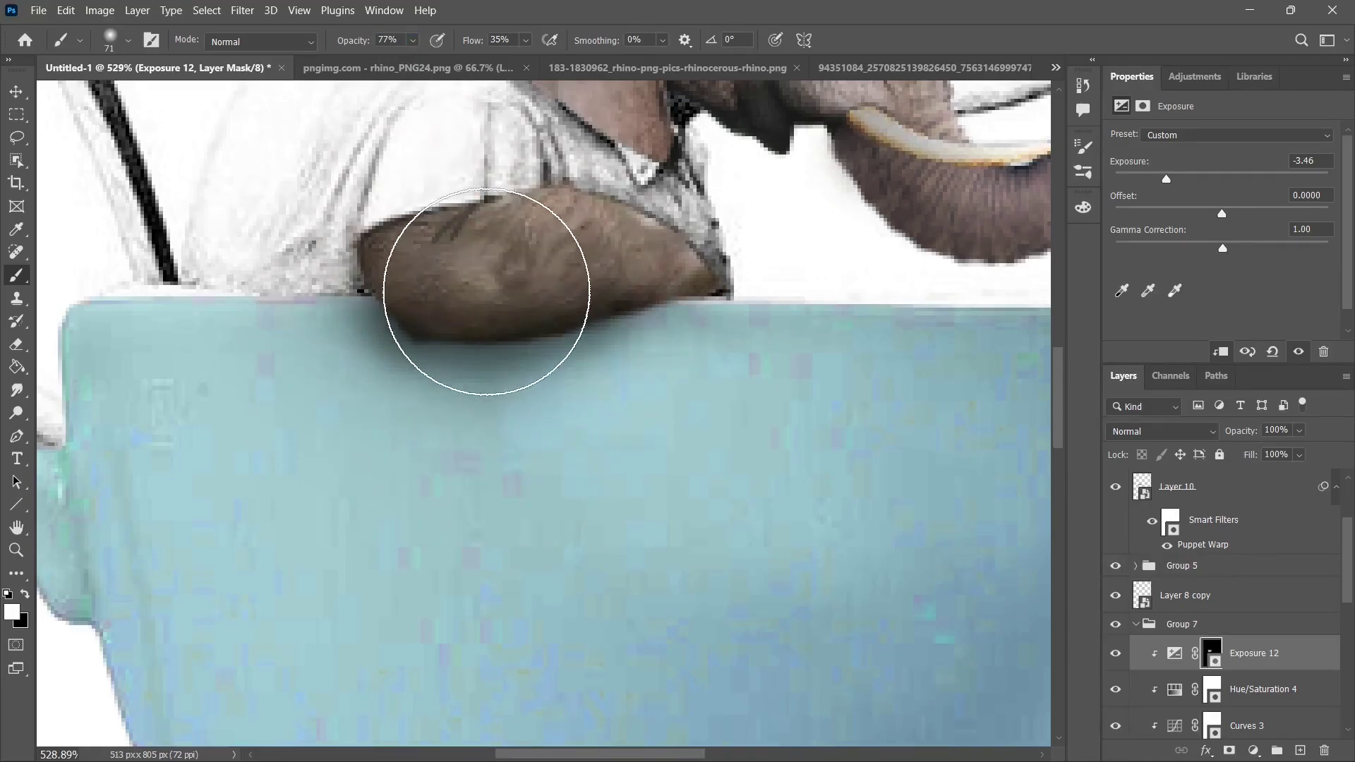
mouse_move(487, 300)
mouse_down()
mouse_move(563, 261)
mouse_move(563, 246)
mouse_move(662, 220)
mouse_up()
- Darken the cup around the upper edge of the near hind leg on the Exposure masks, adding a second Exposure set to -6.06
scroll(689, 218, down, 4)
scroll(691, 213, down, 5)
scroll(771, 193, up, 2)
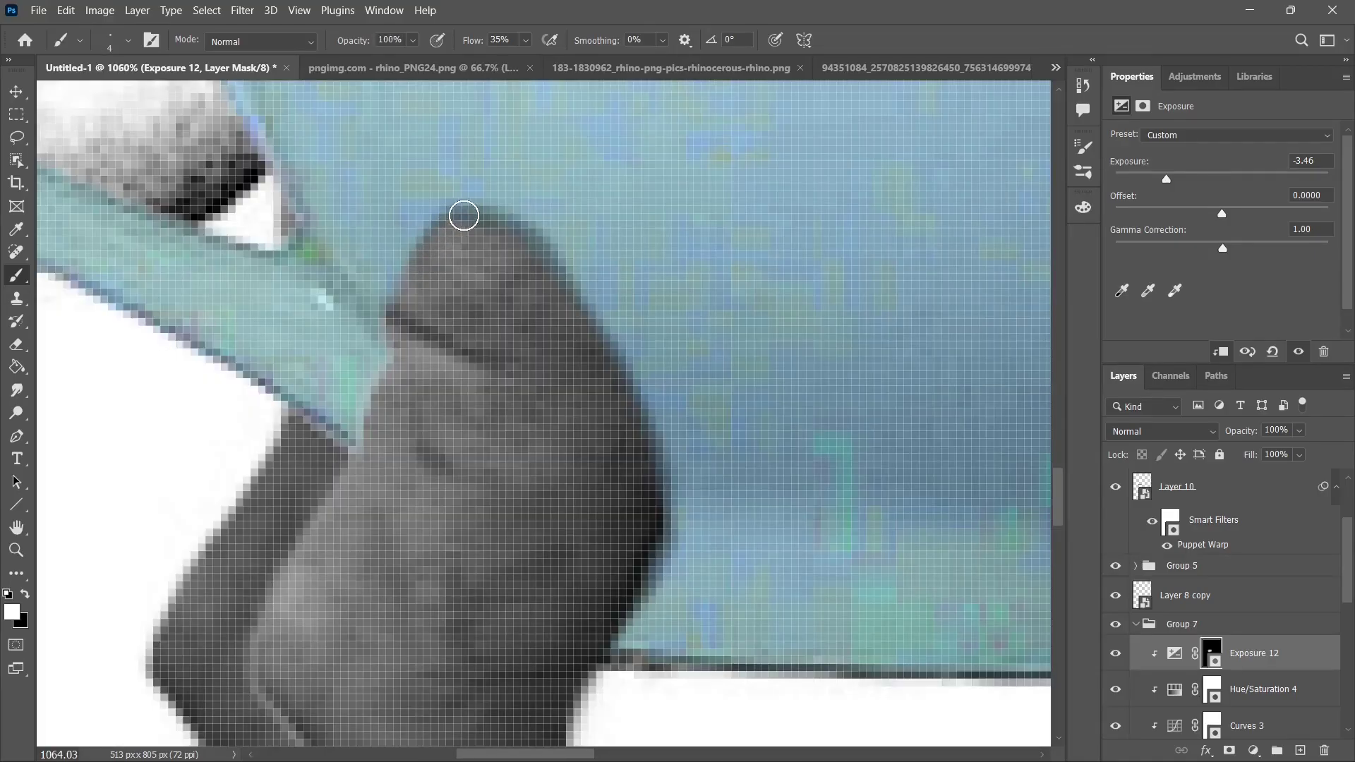
mouse_move(463, 215)
mouse_down()
mouse_move(504, 226)
mouse_move(601, 341)
mouse_up()
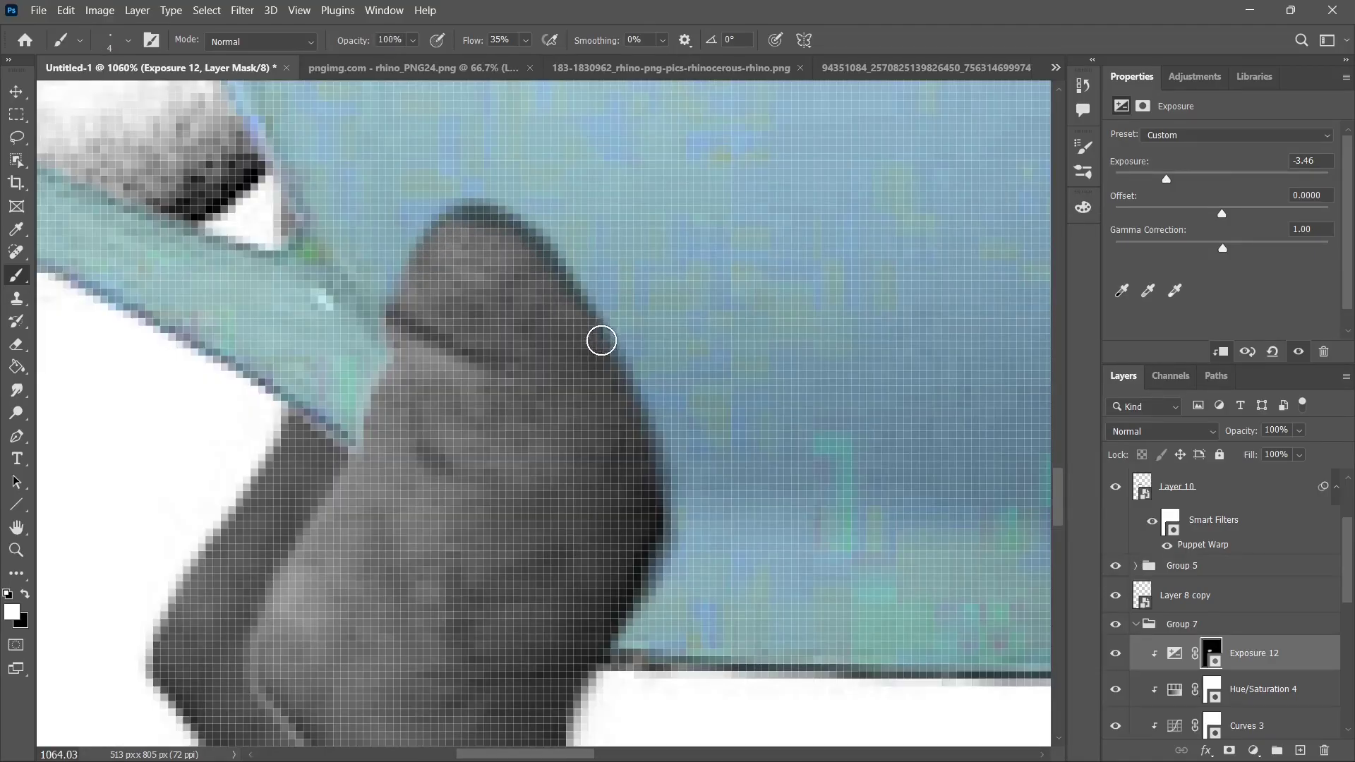
scroll(668, 423, down, 6)
drag(607, 283, 619, 297)
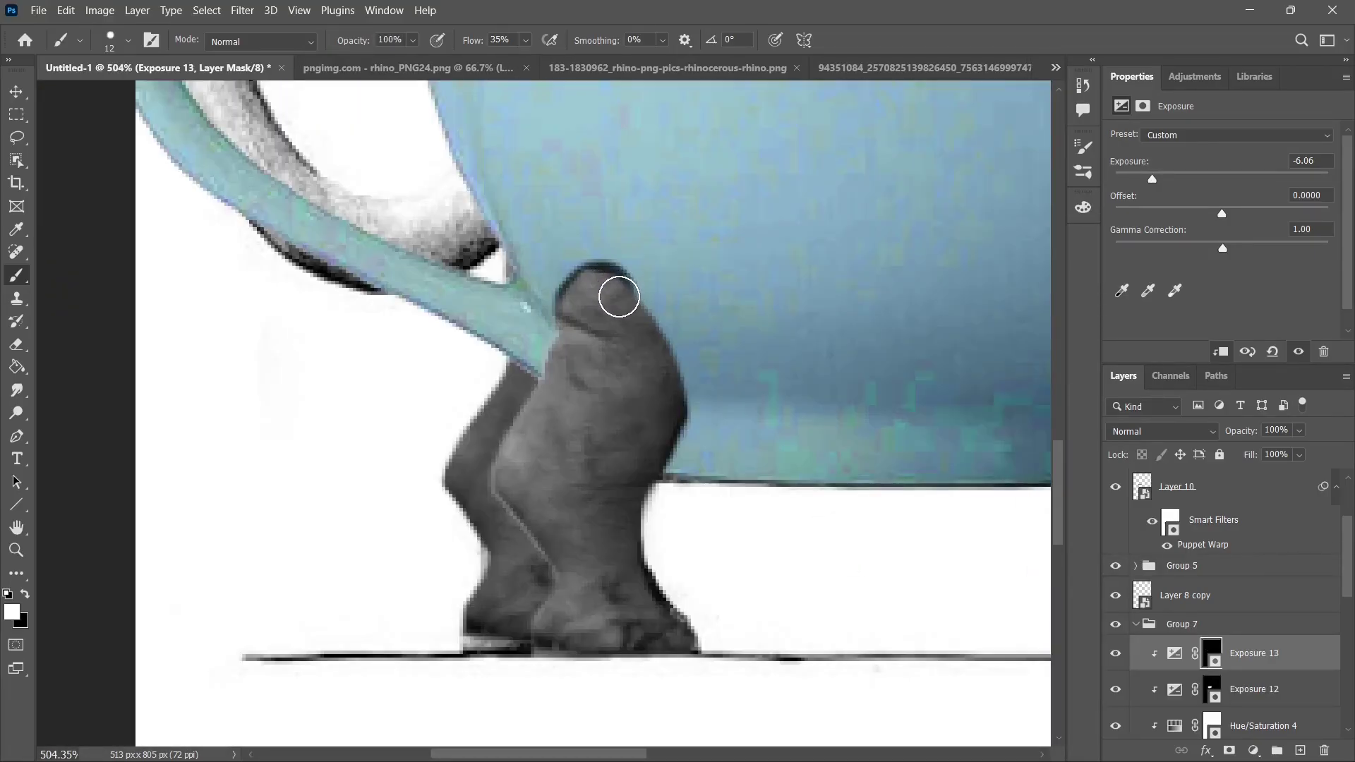
drag(673, 397, 646, 465)
- Paint a dark contact shadow on the cup along the raised front leg on the mask of the -6.06 Exposure adjustment
scroll(792, 362, down, 5)
scroll(925, 357, up, 5)
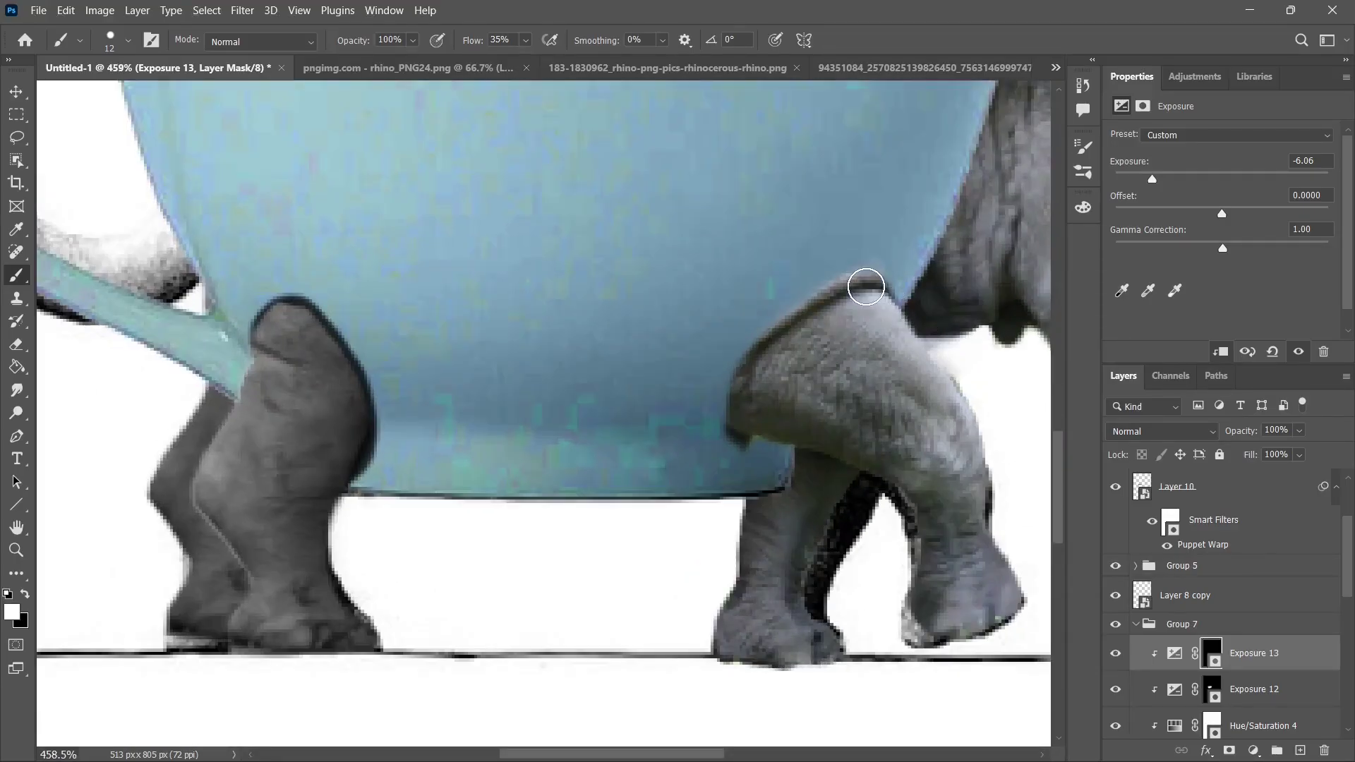
mouse_move(803, 316)
mouse_down()
mouse_move(750, 363)
mouse_move(734, 422)
mouse_up()
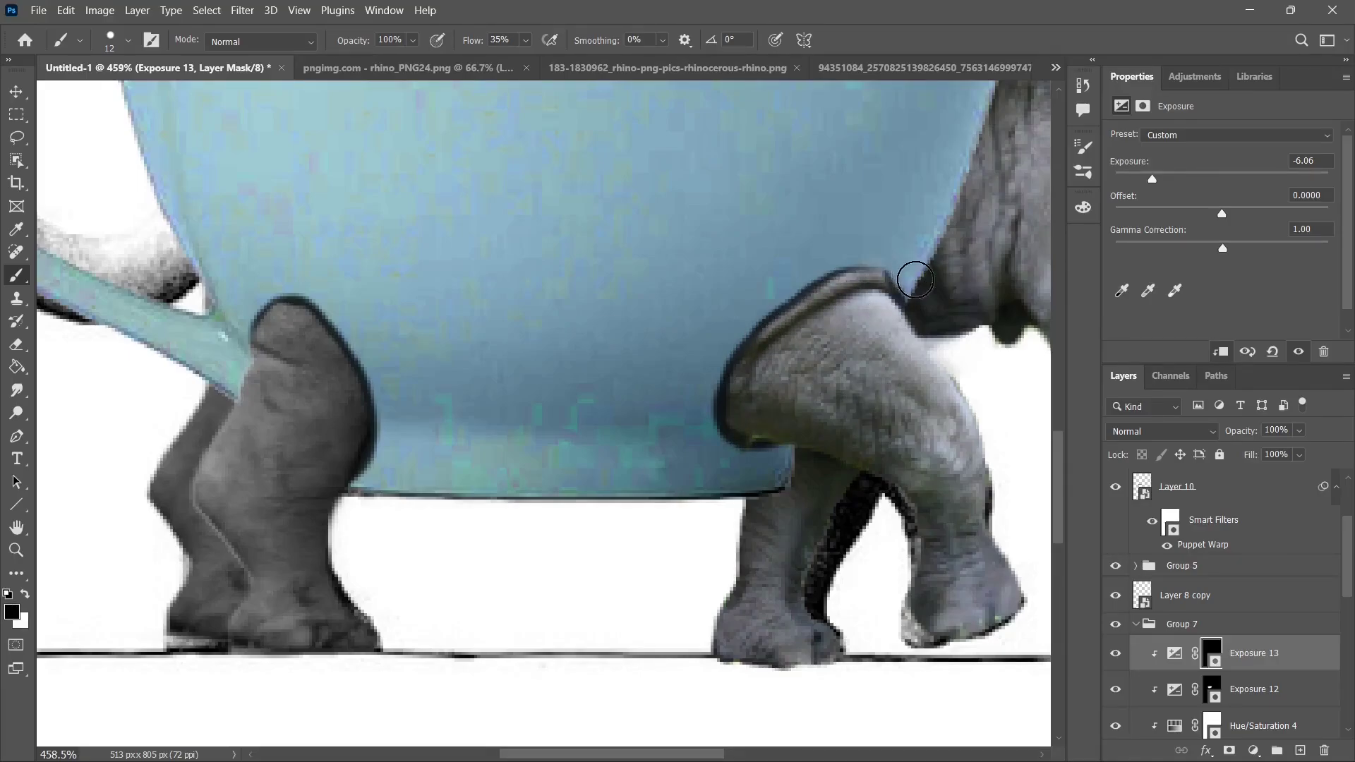
- Trace the elephant's shirt on Layer 1 with the Pen tool, make a selection with 0 px feather and copy it to a new layer
click(461, 231)
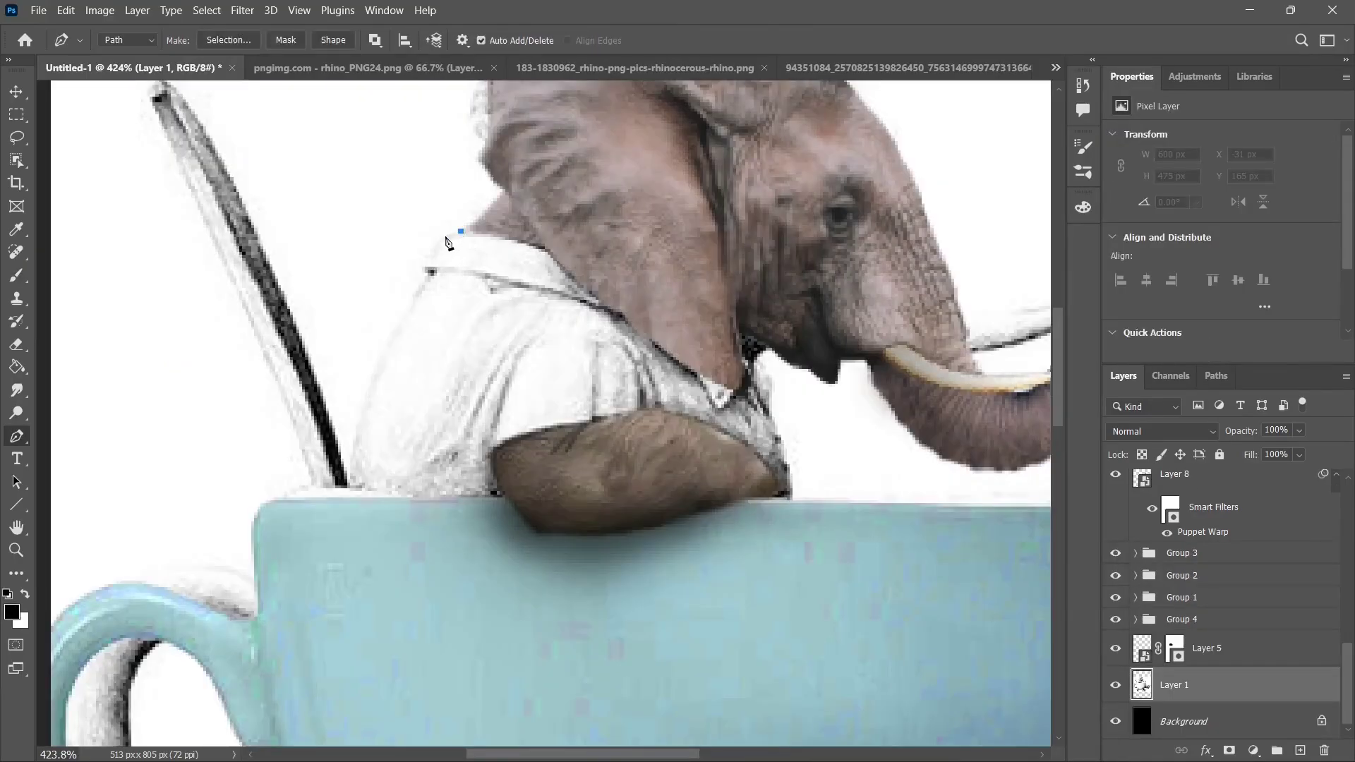
click(446, 237)
click(426, 269)
mouse_move(347, 492)
mouse_down()
mouse_move(332, 619)
mouse_move(347, 502)
mouse_up()
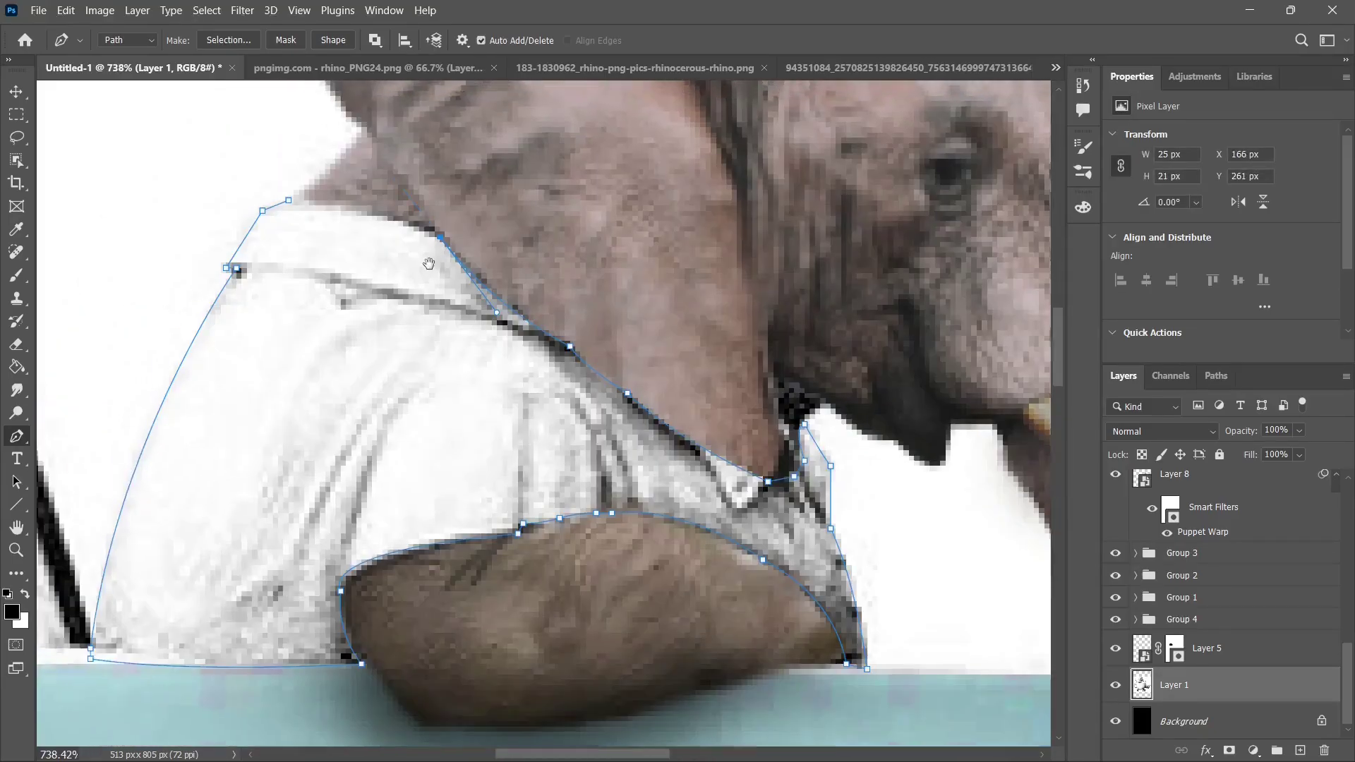
drag(428, 264, 477, 274)
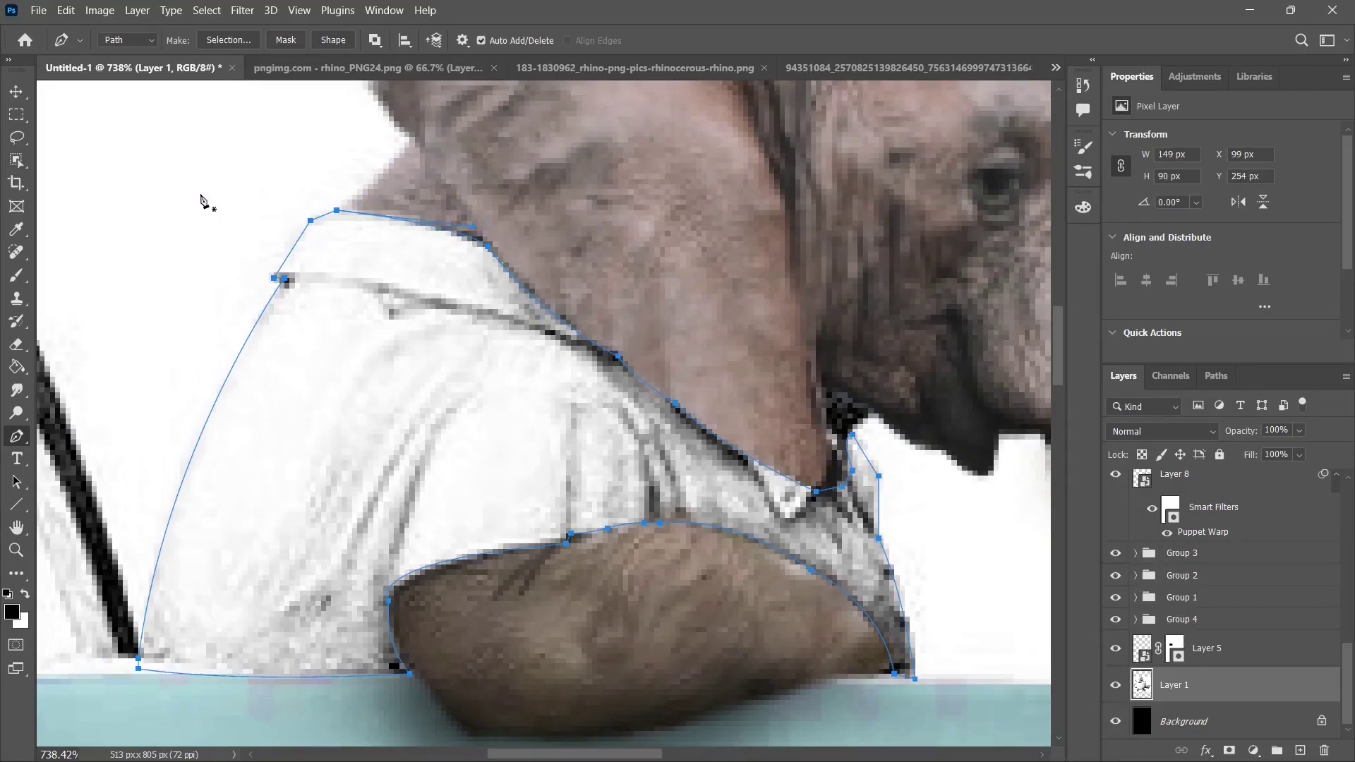
right_click(393, 369)
click(469, 443)
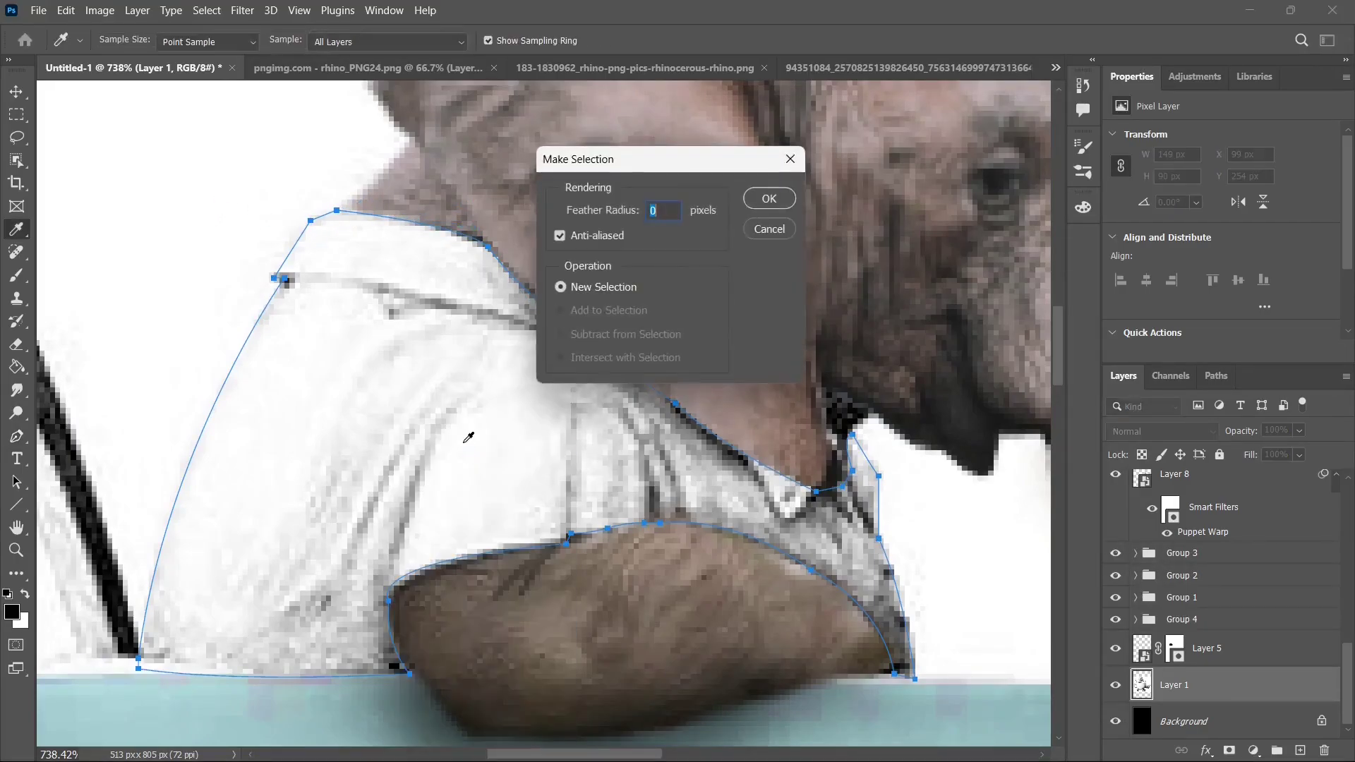
click(764, 202)
key(ctrl+j)
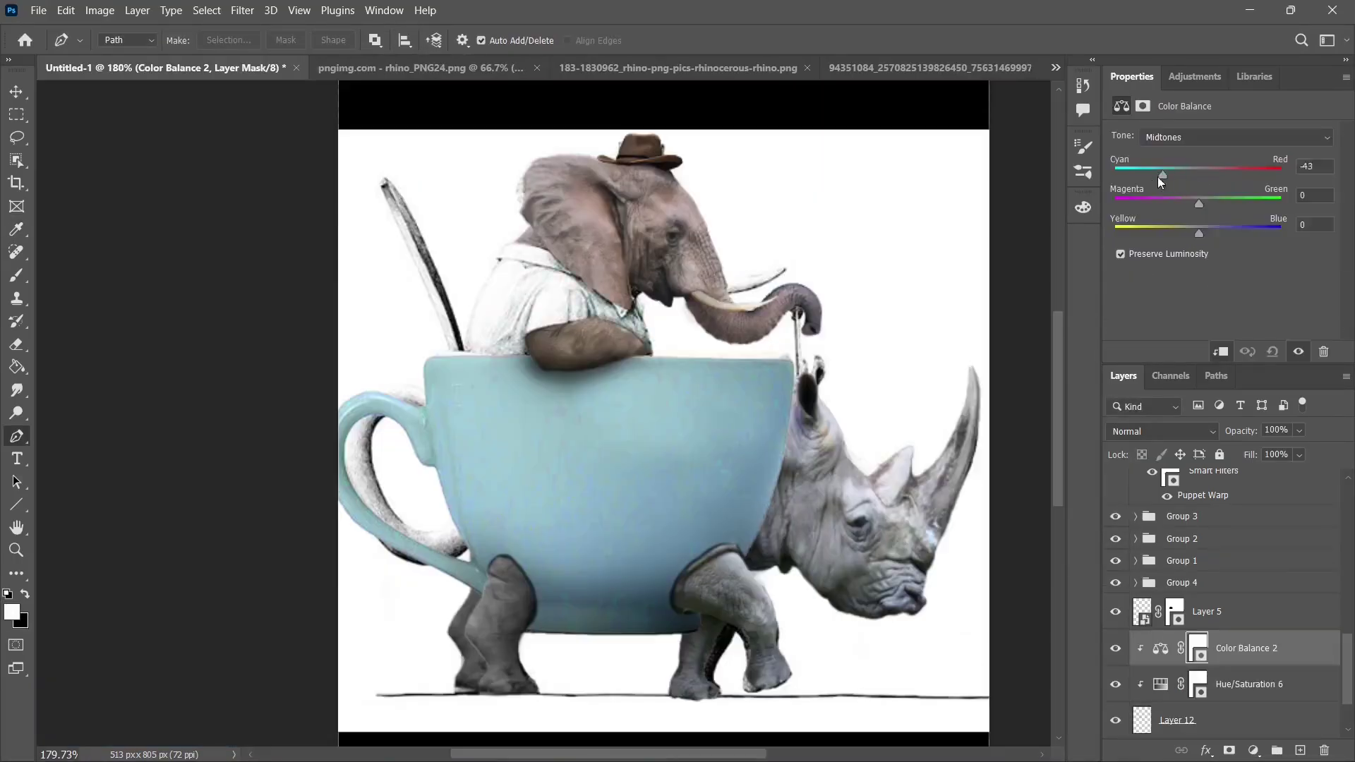
- Tint the shirt red with Color Balance, using midtones red +100, and shade it on the mask of an Exposure adjustment set to -2.57
drag(1157, 177, 1281, 175)
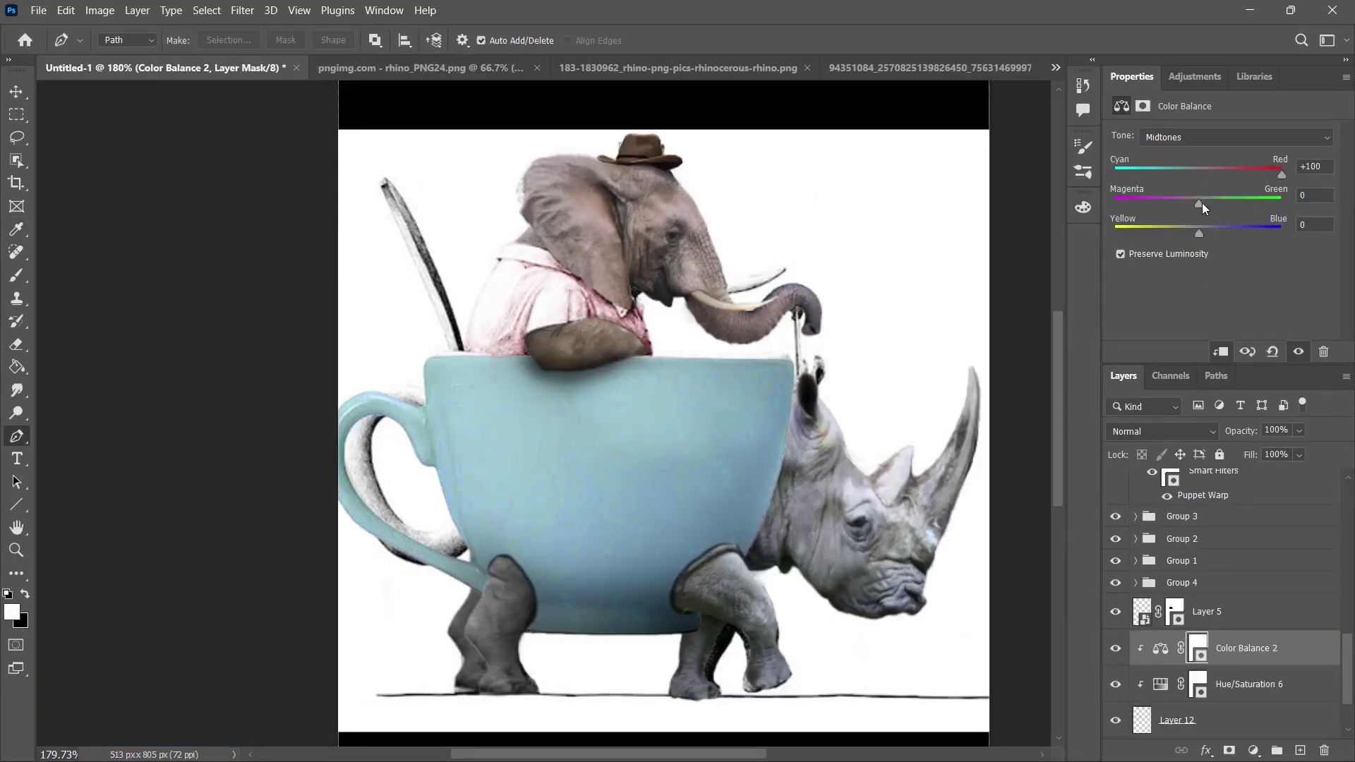
drag(1158, 203, 1167, 200)
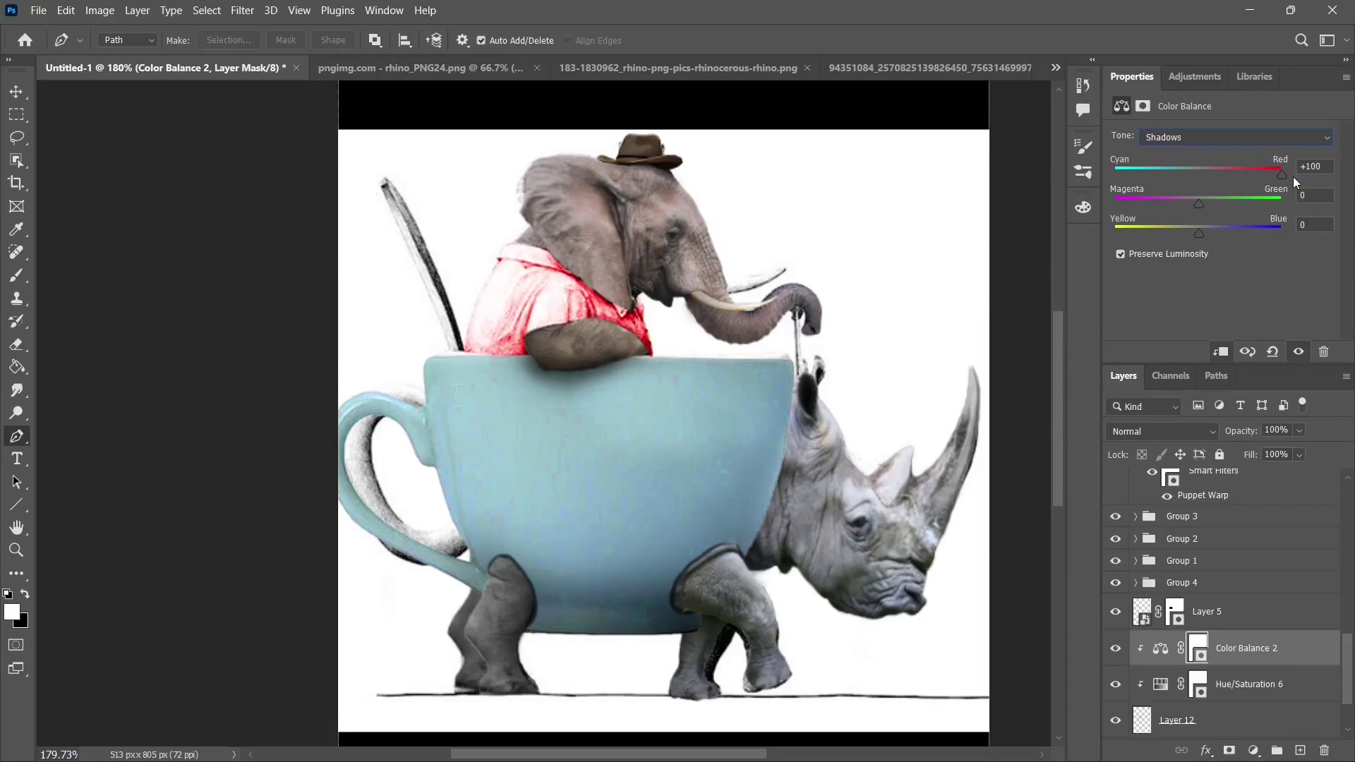
drag(1282, 175, 1197, 182)
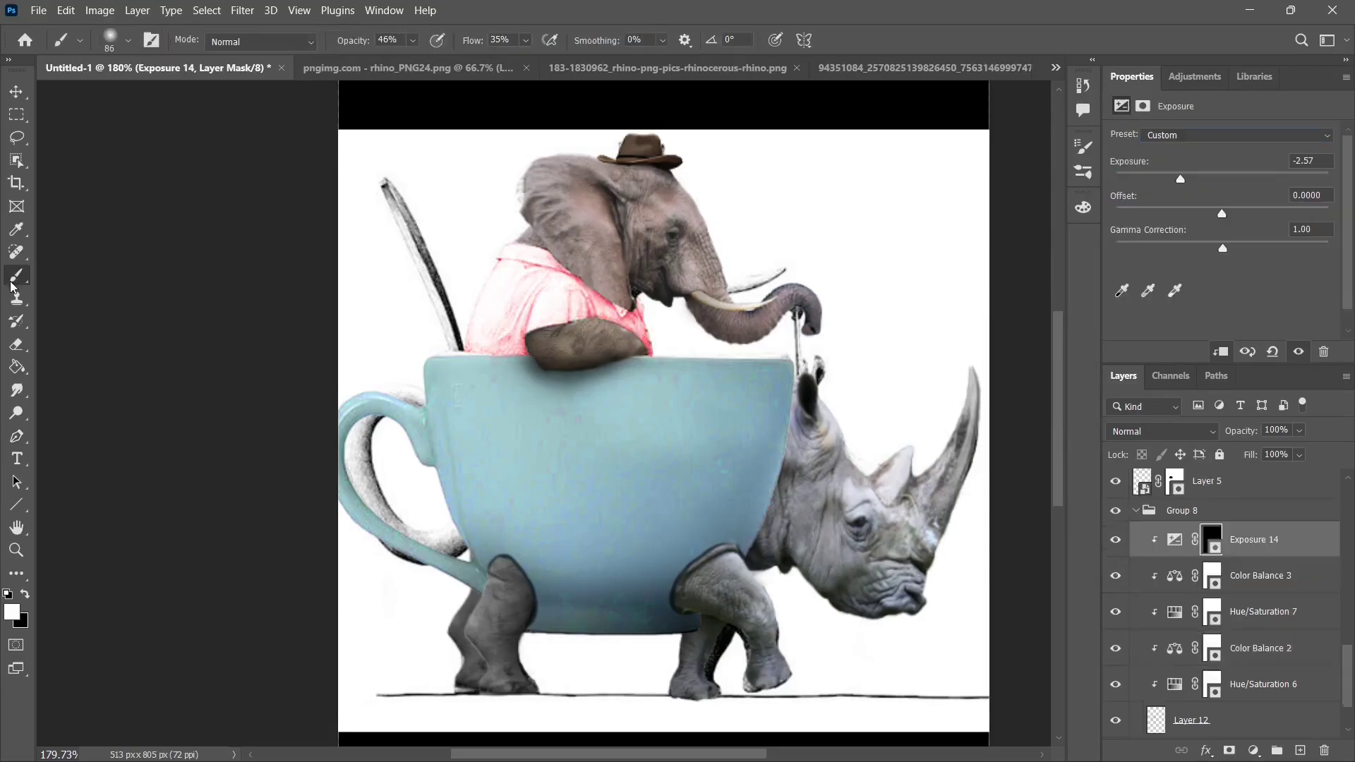
drag(537, 318, 502, 368)
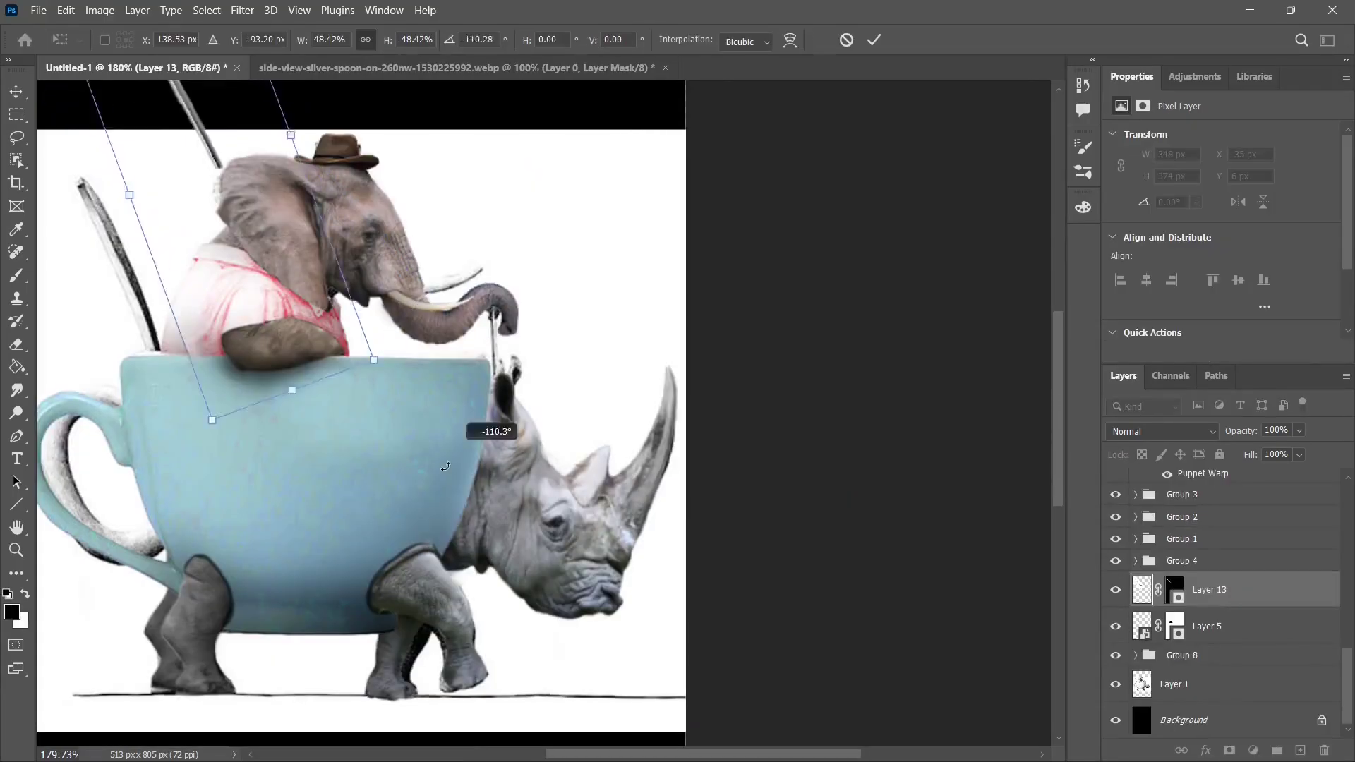
- Rotate and position the silver spoon on Layer 13 over the sketched handle behind the elephant, and hide the sketch on Layer 1
drag(445, 466, 396, 498)
drag(263, 212, 226, 371)
mouse_move(180, 224)
mouse_down()
mouse_move(518, 271)
mouse_move(530, 248)
mouse_move(512, 276)
mouse_up()
key(Return)
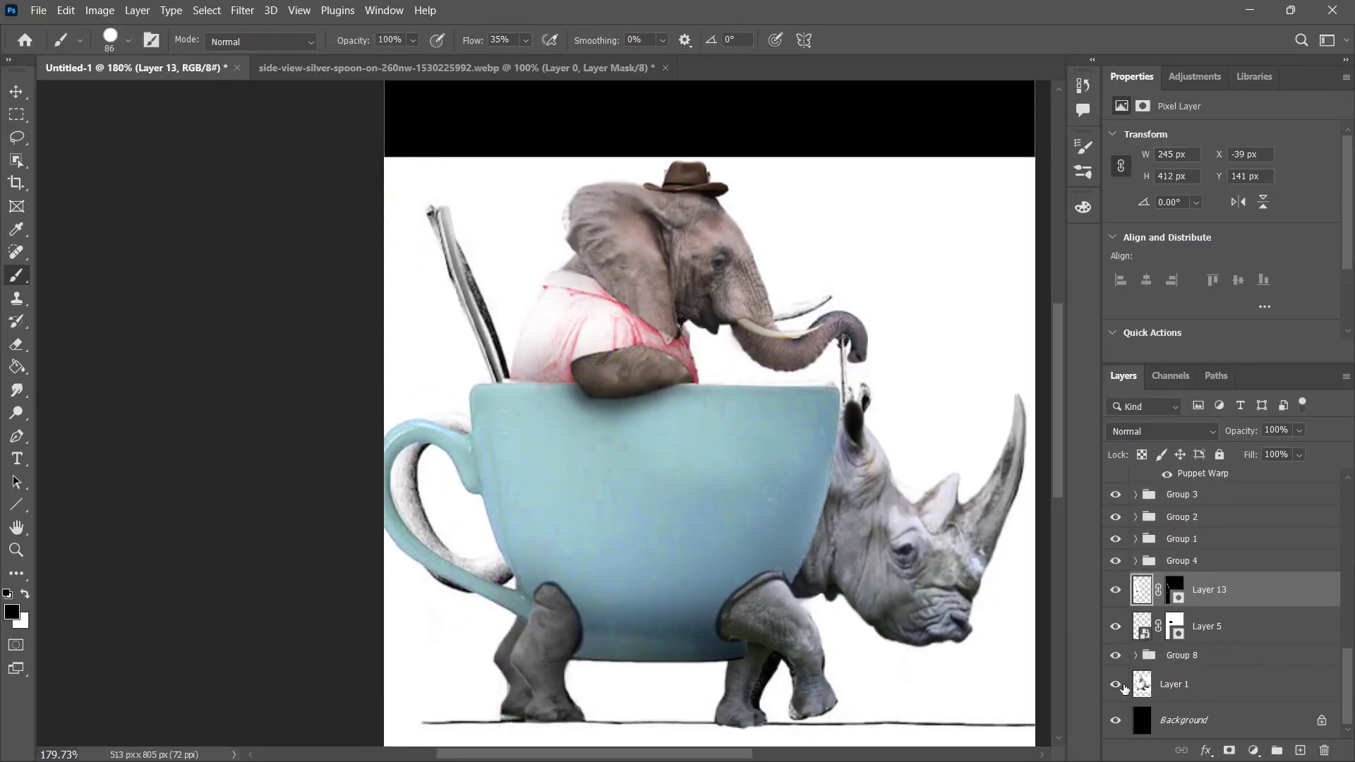
click(1121, 686)
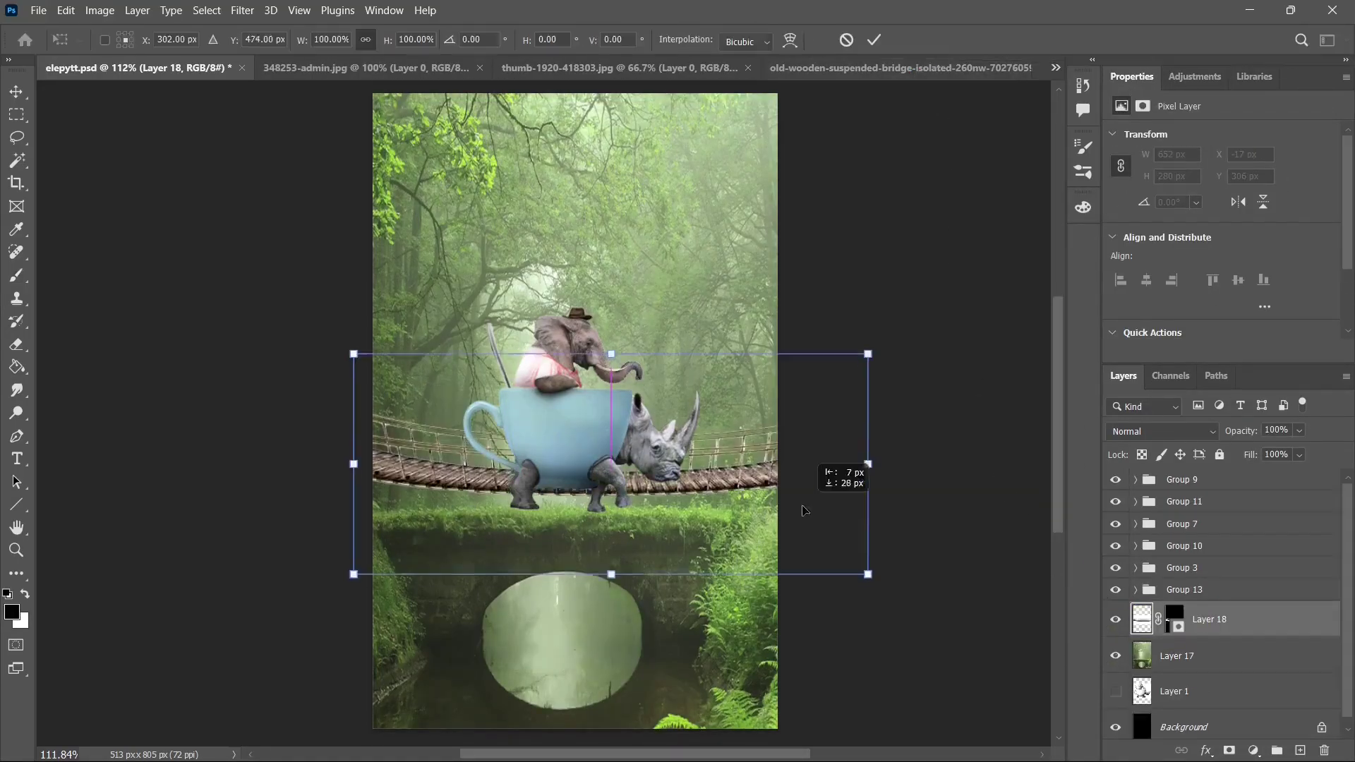
- Move the rope bridge on Layer 18 under the animal's feet, darken it with clipped Curves and set its blend mode to Multiply
drag(793, 501, 795, 534)
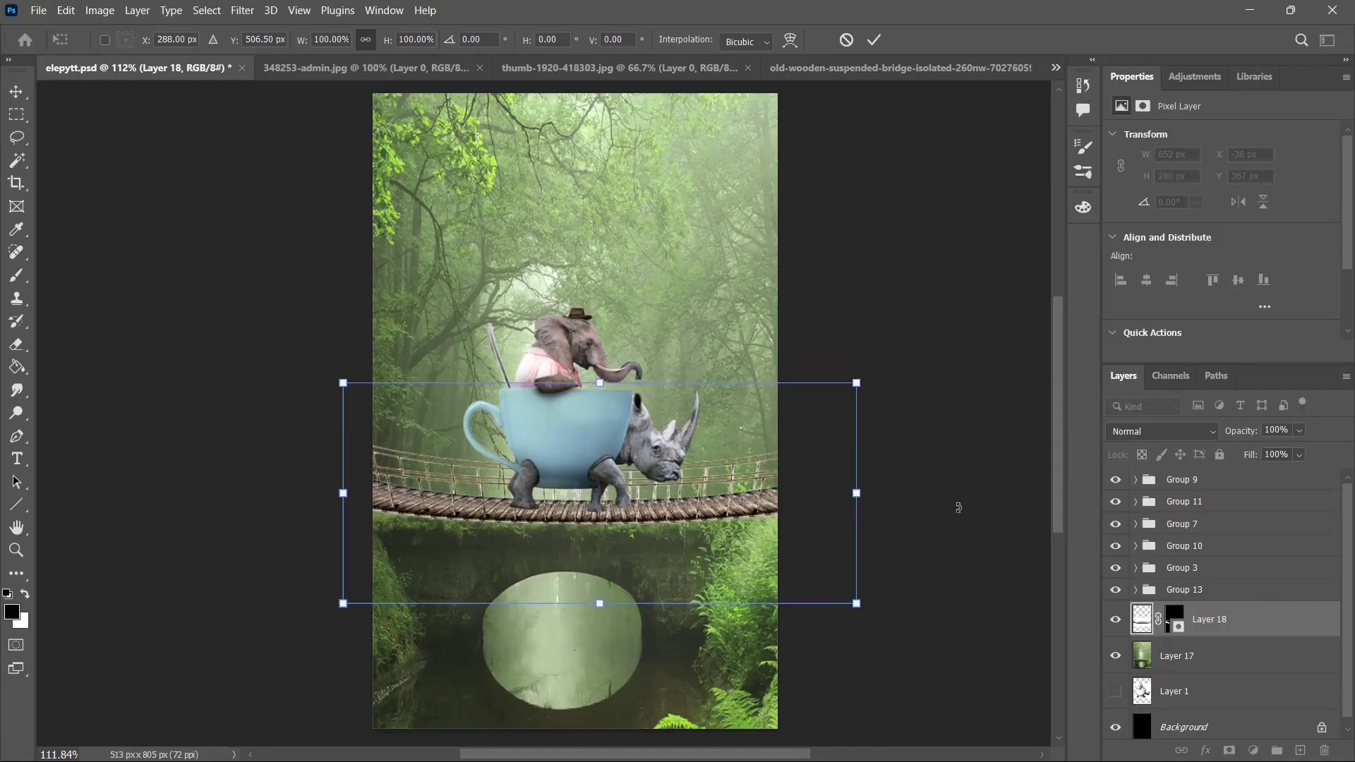
key(Return)
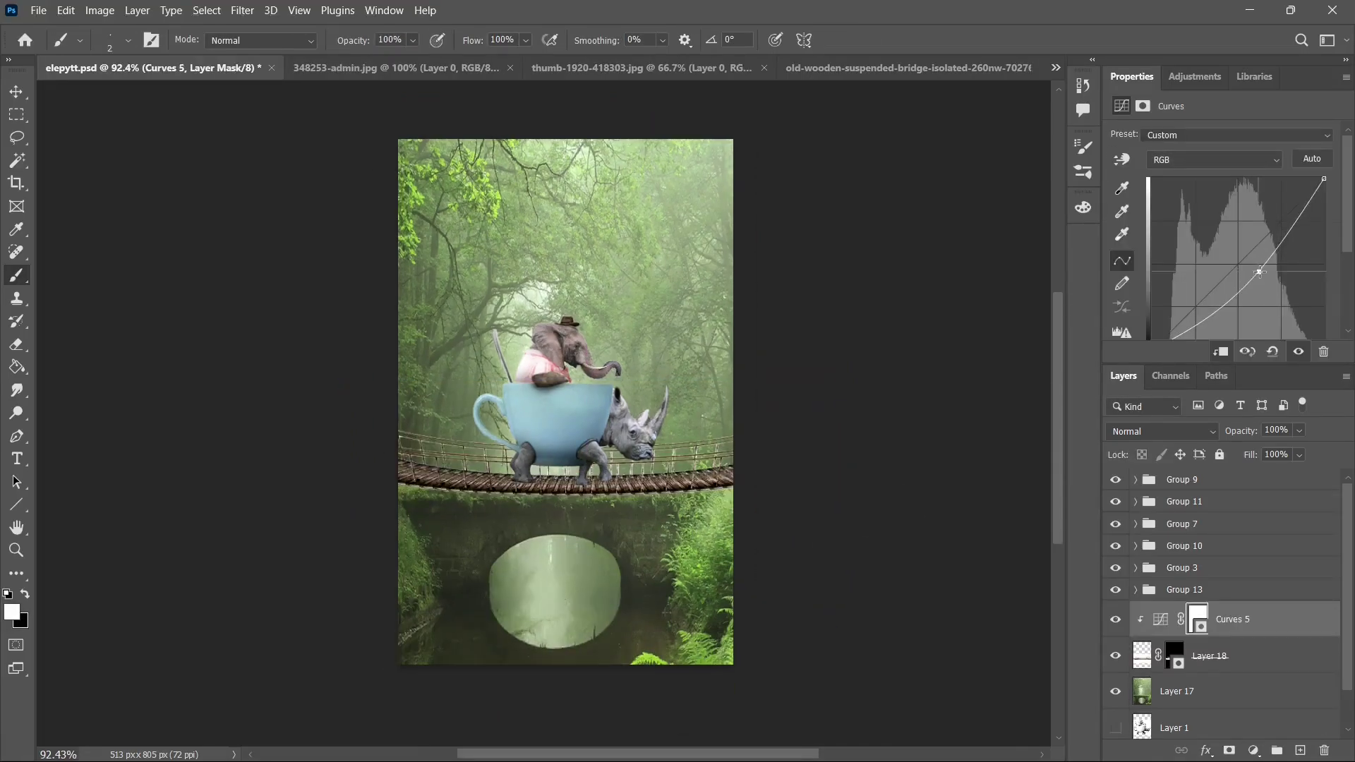
drag(1256, 273, 1245, 261)
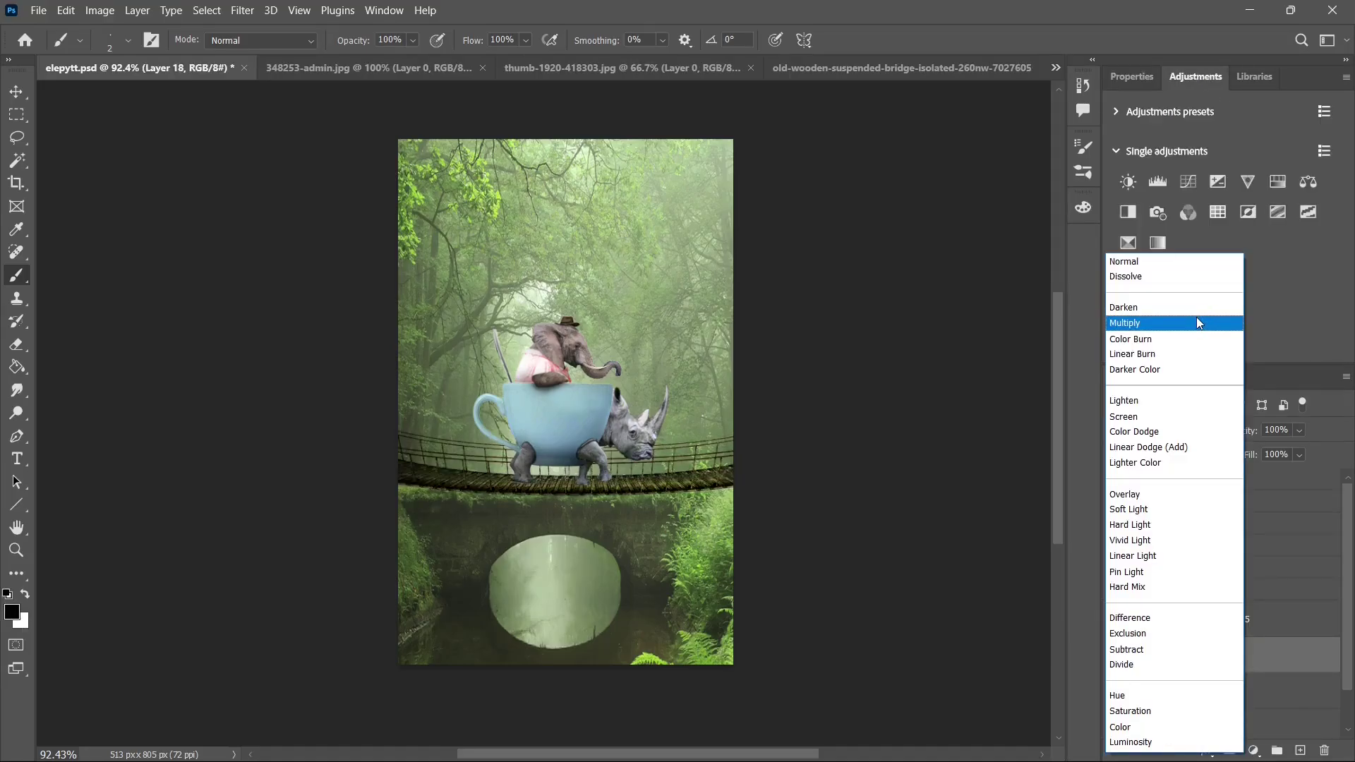
click(1197, 319)
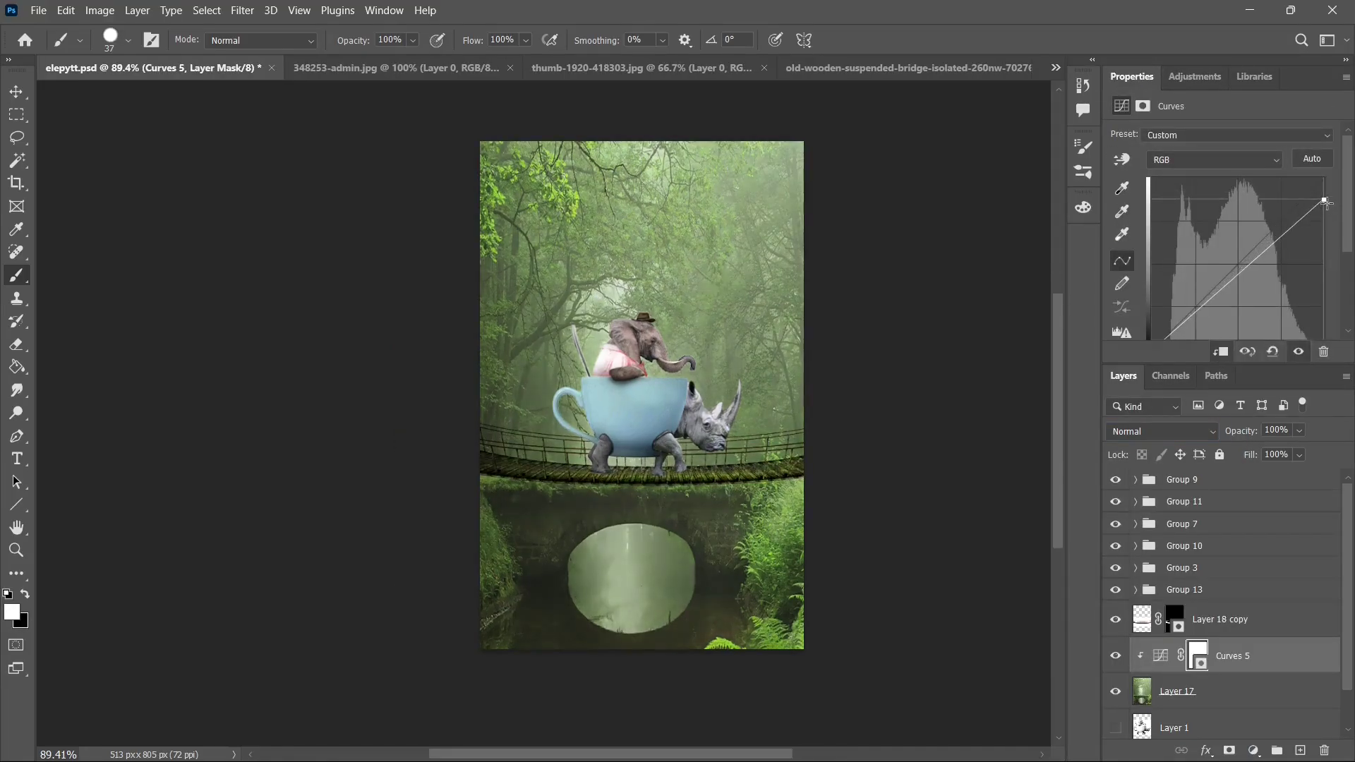
- Deepen the forest background on Layer 17 with a clipped Curves adjustment, lowering the midtones and keeping the white point at full brightness
drag(1335, 170, 1349, 203)
drag(1210, 298, 1244, 283)
drag(1323, 199, 1328, 171)
drag(1245, 282, 1245, 284)
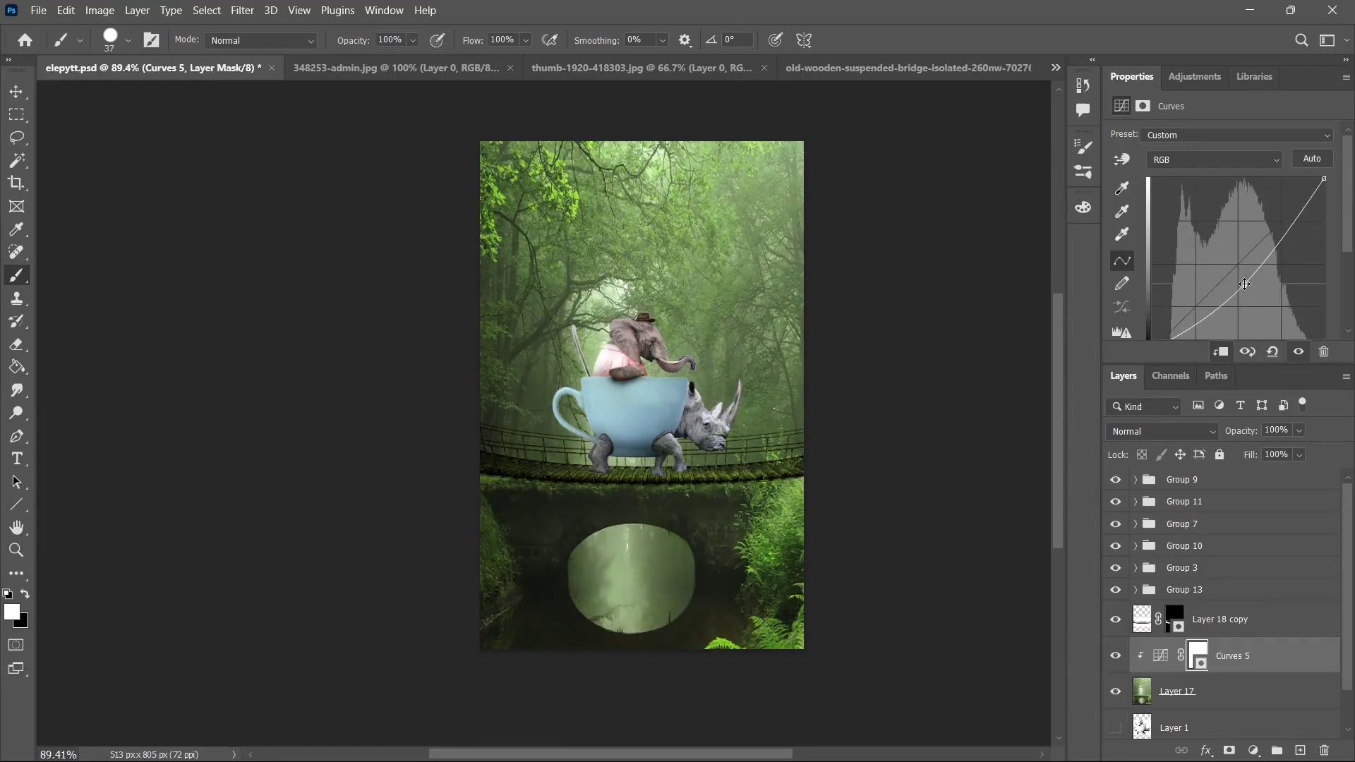
- Add a clipped Color Balance to the forest background and shift its highlights to cyan -9 and further towards yellow
click(1193, 76)
click(1208, 206)
drag(1198, 203, 1178, 172)
key(ctrl+z)
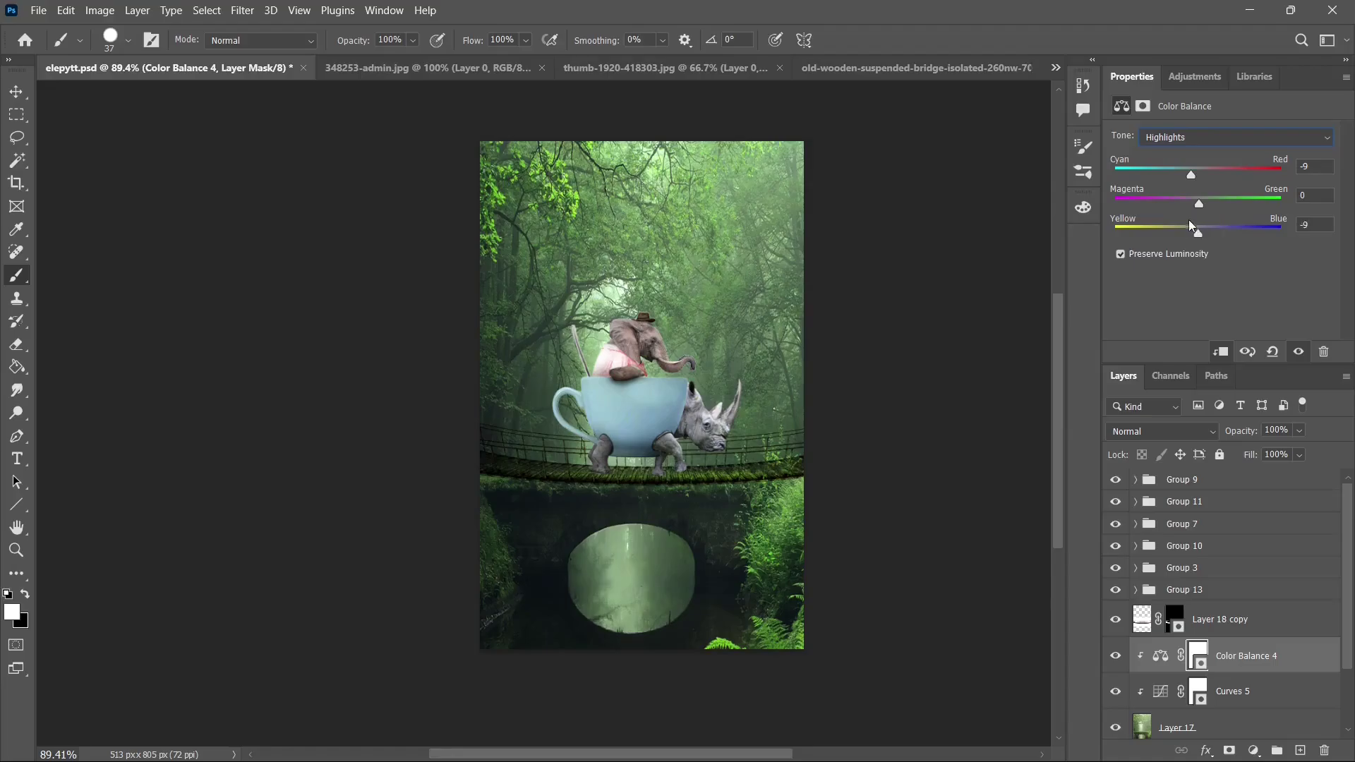
drag(1196, 232, 1183, 225)
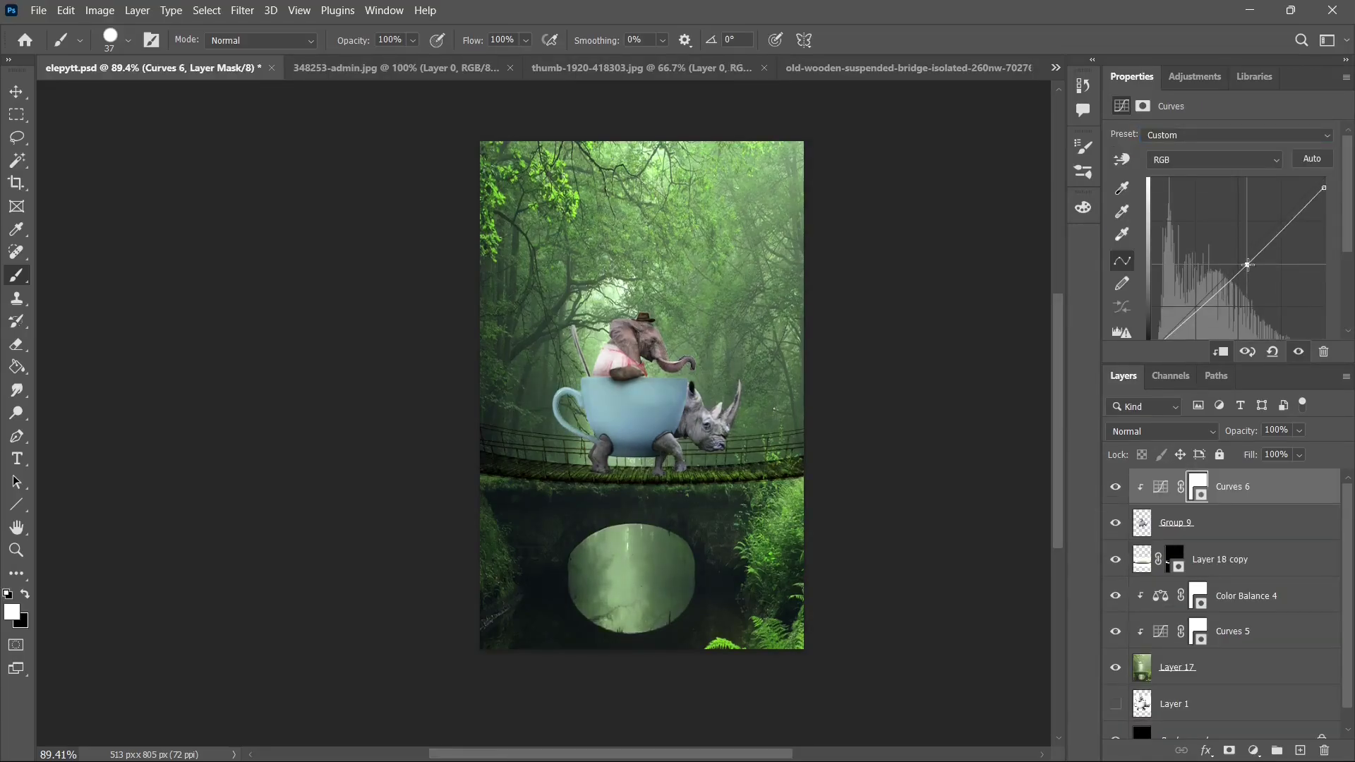
- Darken the merged Group 9 character slightly with Curves and cool its Color Balance highlights with cyan -6, green +7 and more blue
drag(1247, 264, 1252, 267)
click(1203, 77)
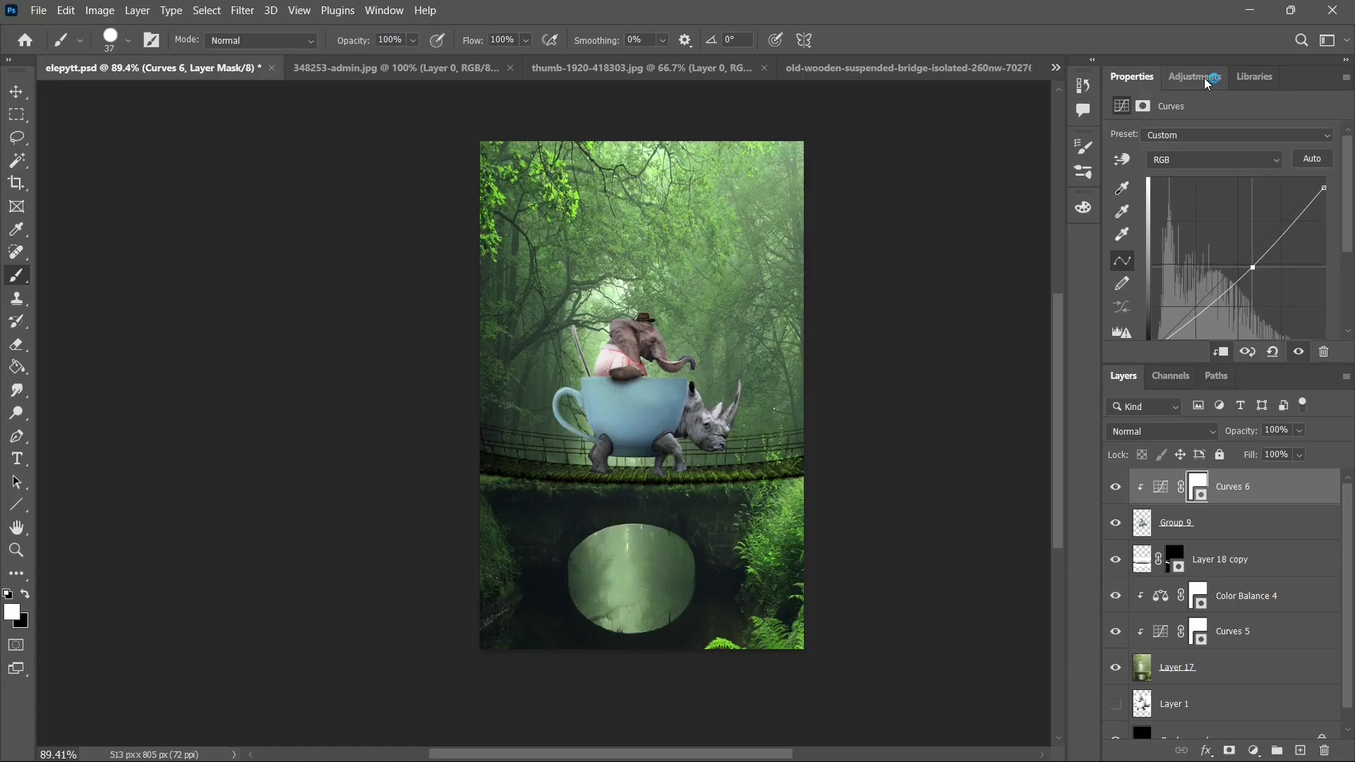
drag(1198, 175, 1214, 234)
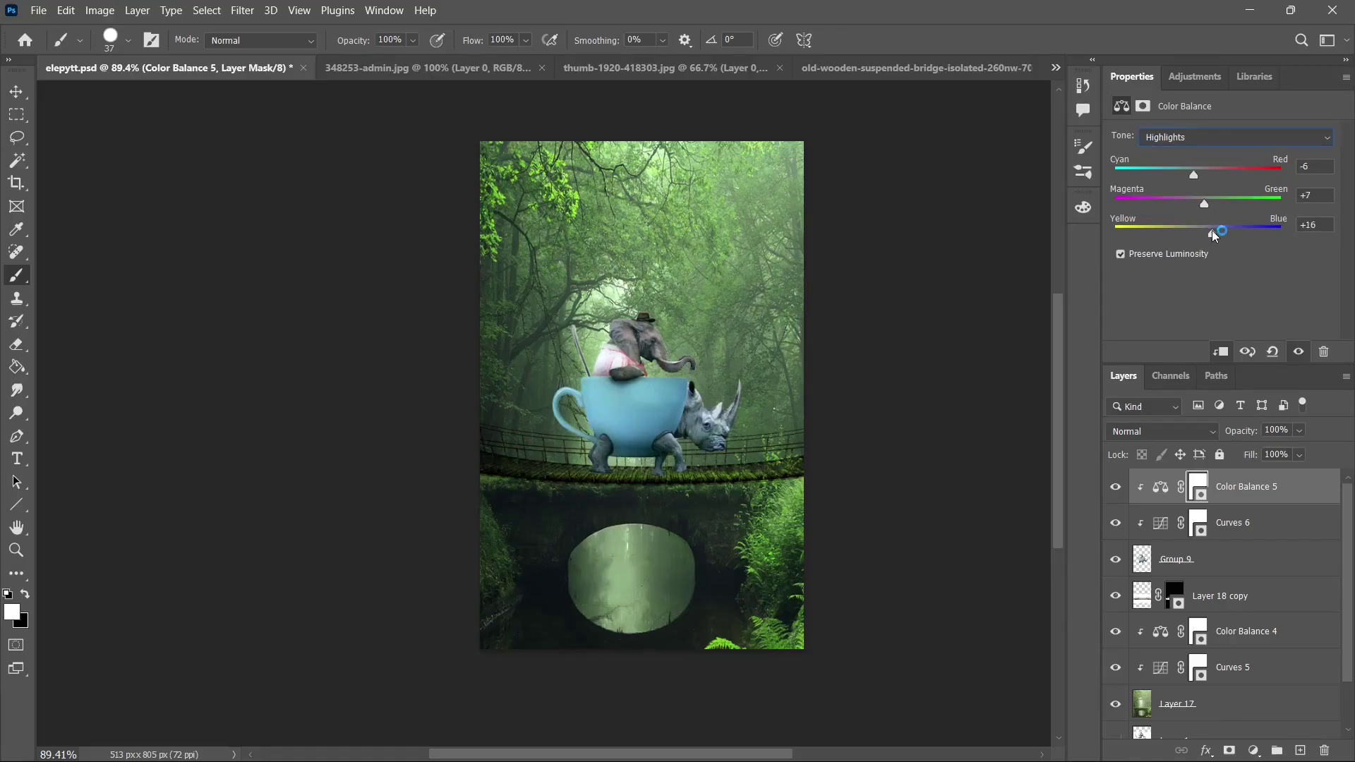
drag(1213, 230, 1210, 227)
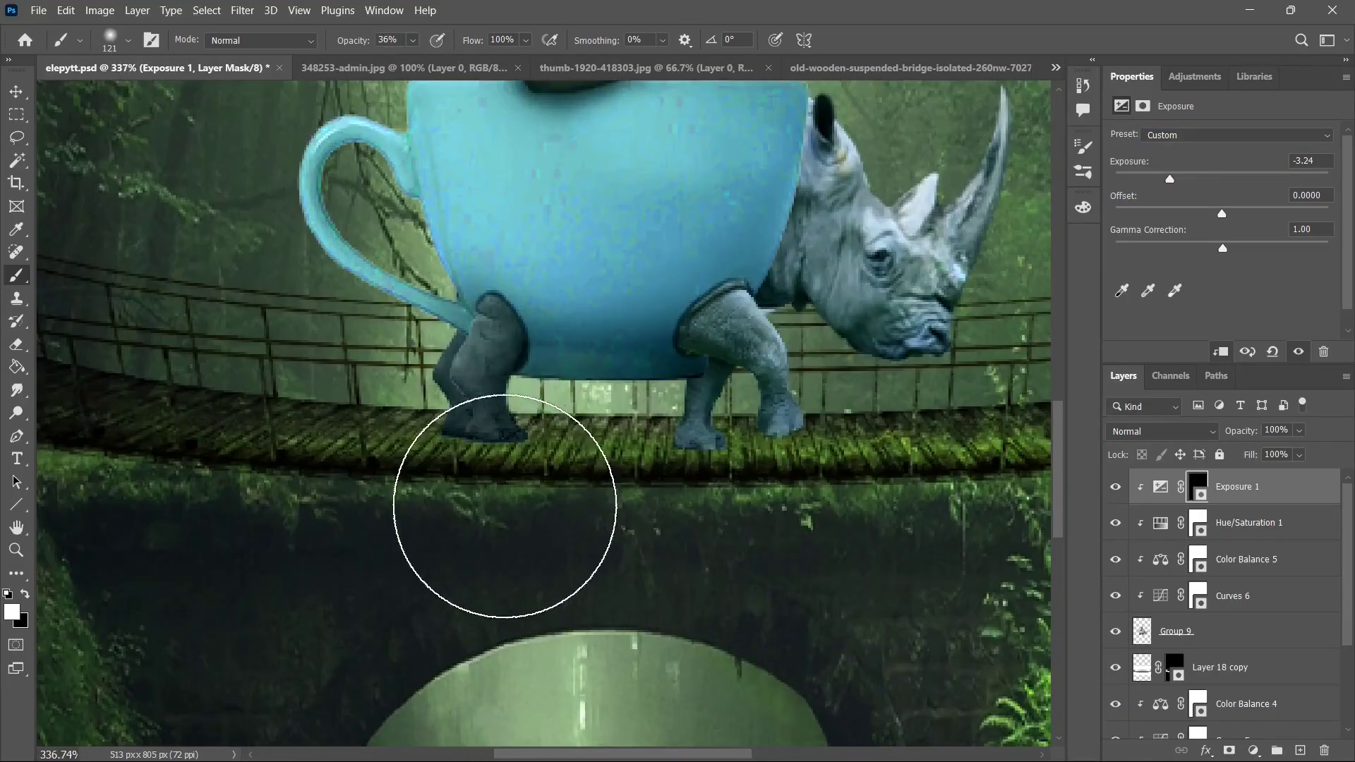
- Shade the legs, the cup's underside and the elephant's forearm with a soft 36% white brush on the mask of Exposure at -3.24
mouse_move(499, 499)
mouse_down()
mouse_move(740, 528)
mouse_move(775, 509)
mouse_move(518, 445)
mouse_move(623, 368)
mouse_up()
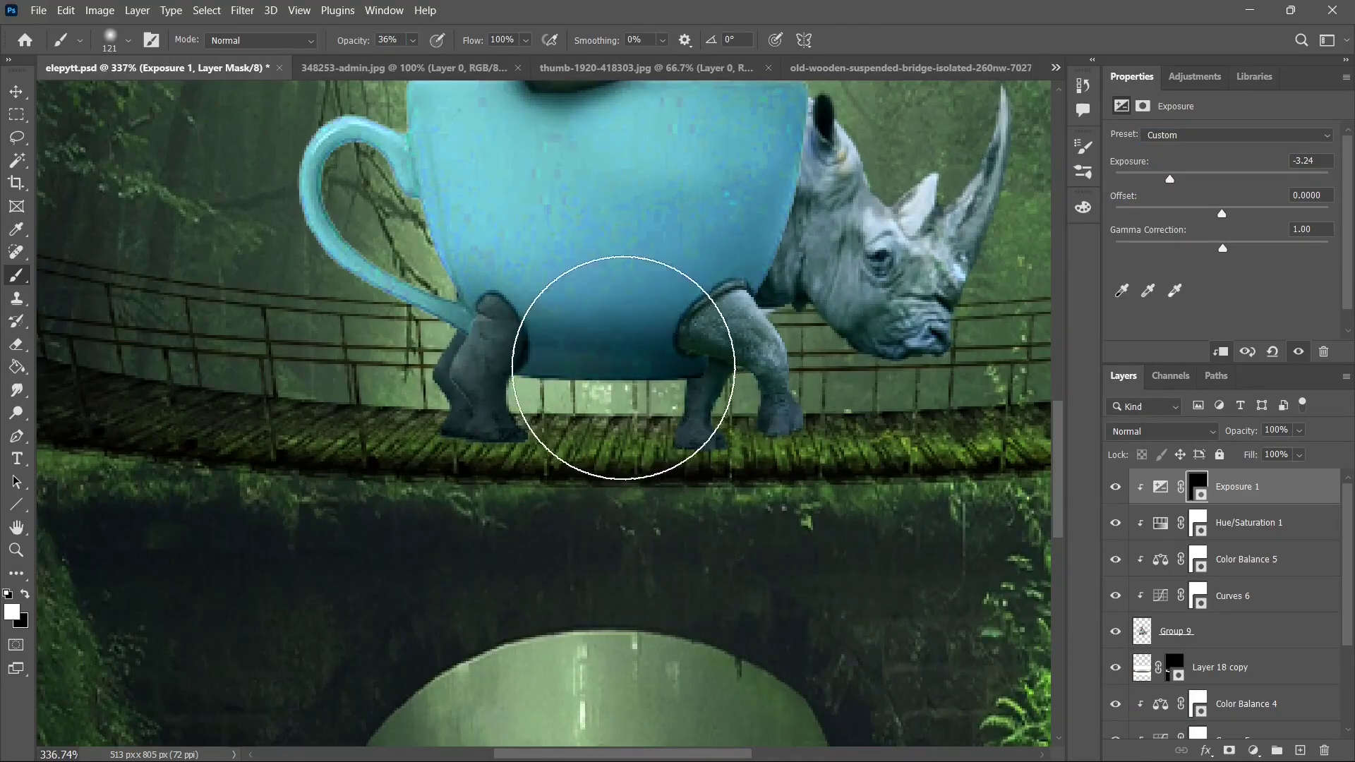
mouse_move(824, 321)
mouse_down()
mouse_move(835, 391)
mouse_move(929, 449)
mouse_move(860, 441)
mouse_up()
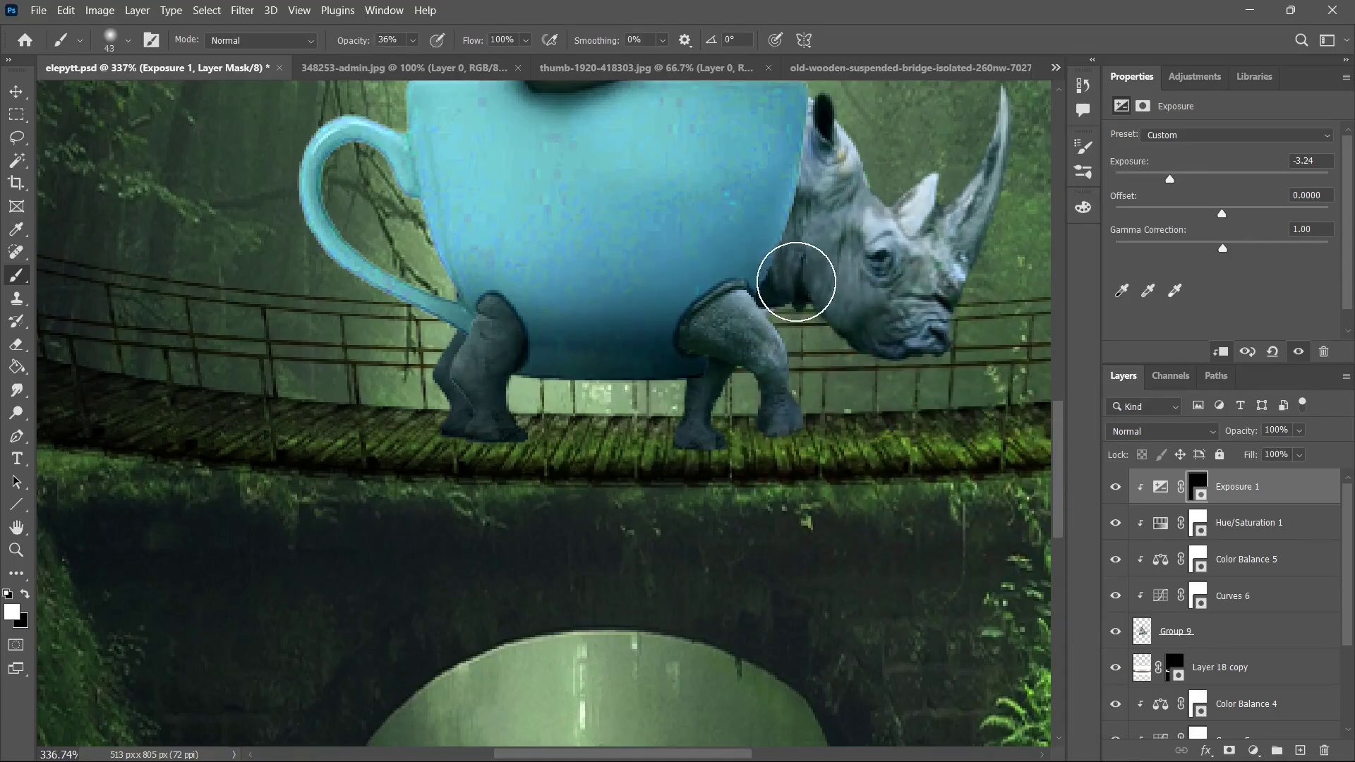
scroll(544, 235, up, 3)
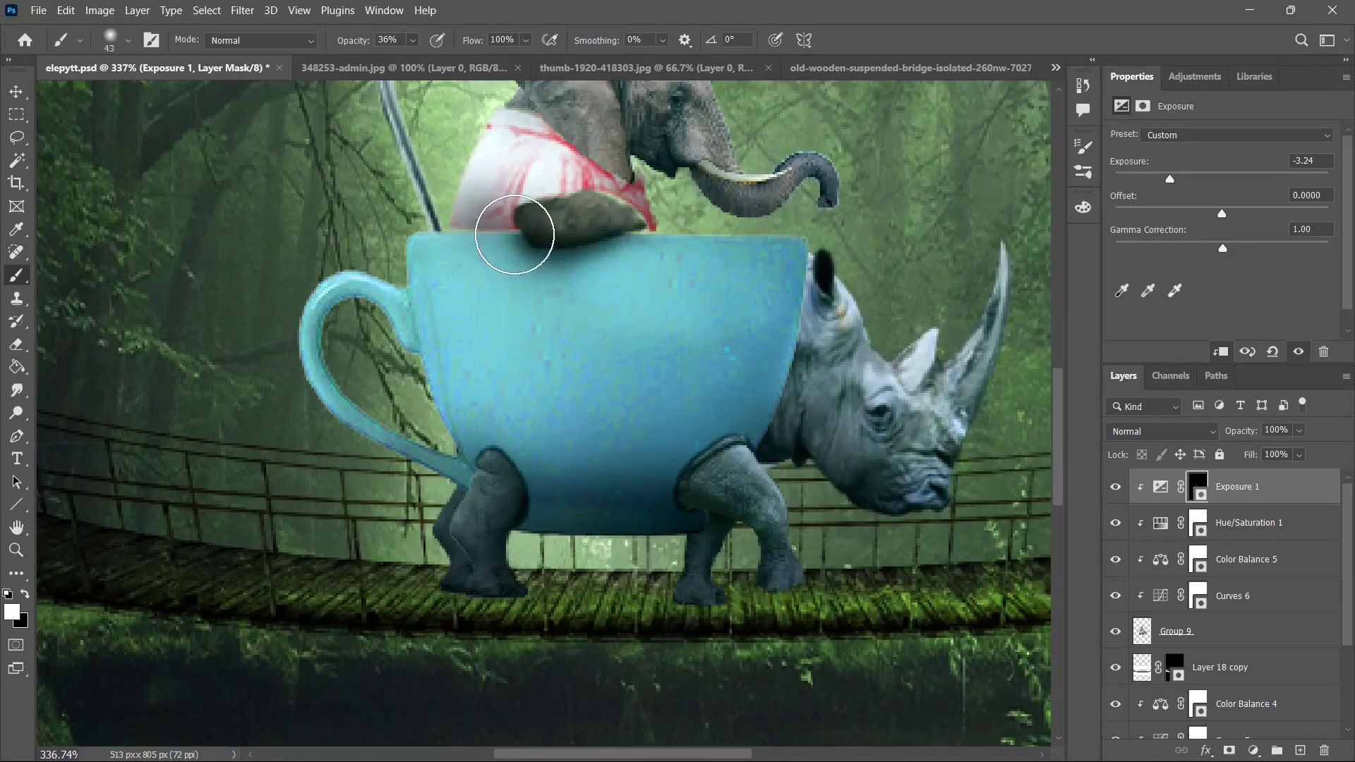
key(bracketleft)
key(bracketleft)
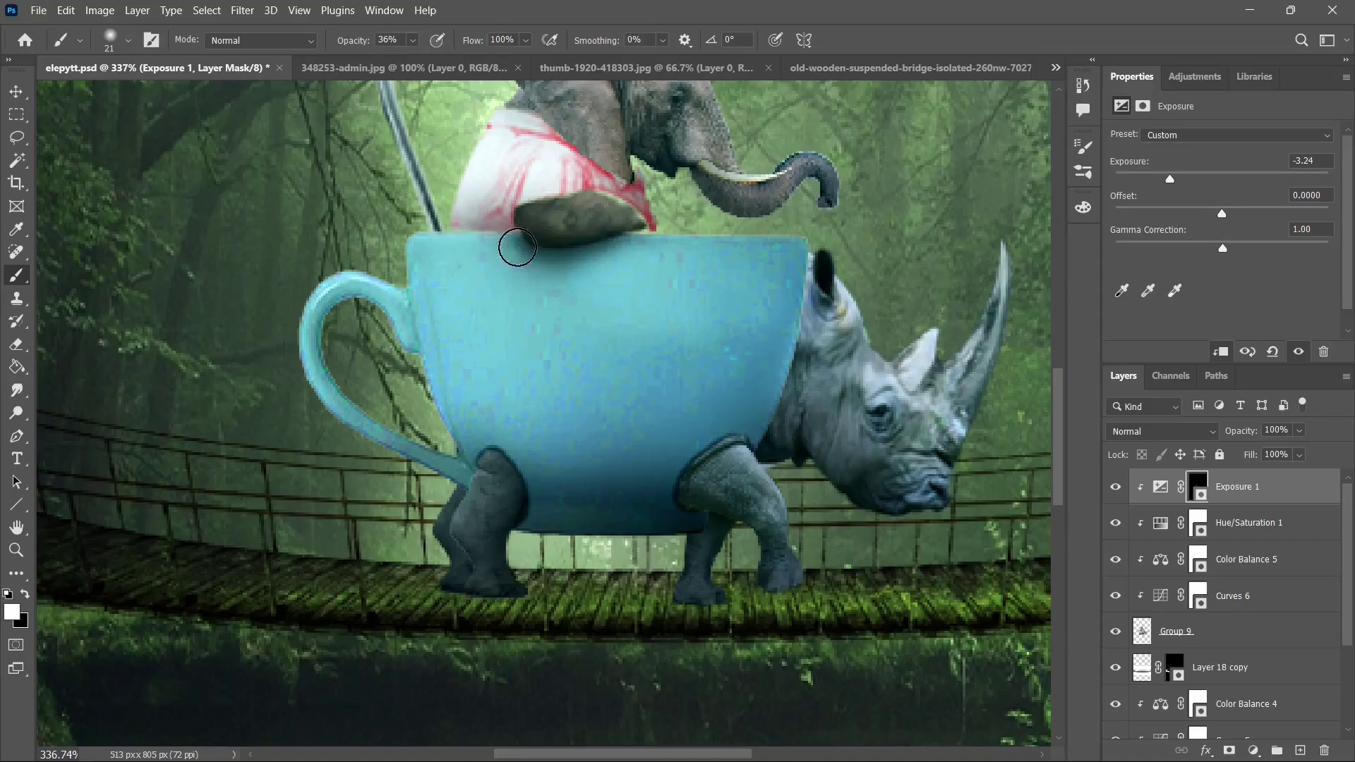
- Shade the cup's side edge next to the rhino's ear and neck on the -3.24 Exposure mask, resizing the brush to fit
scroll(799, 336, up, 2)
key(bracketright)
key(bracketright)
key(bracketright)
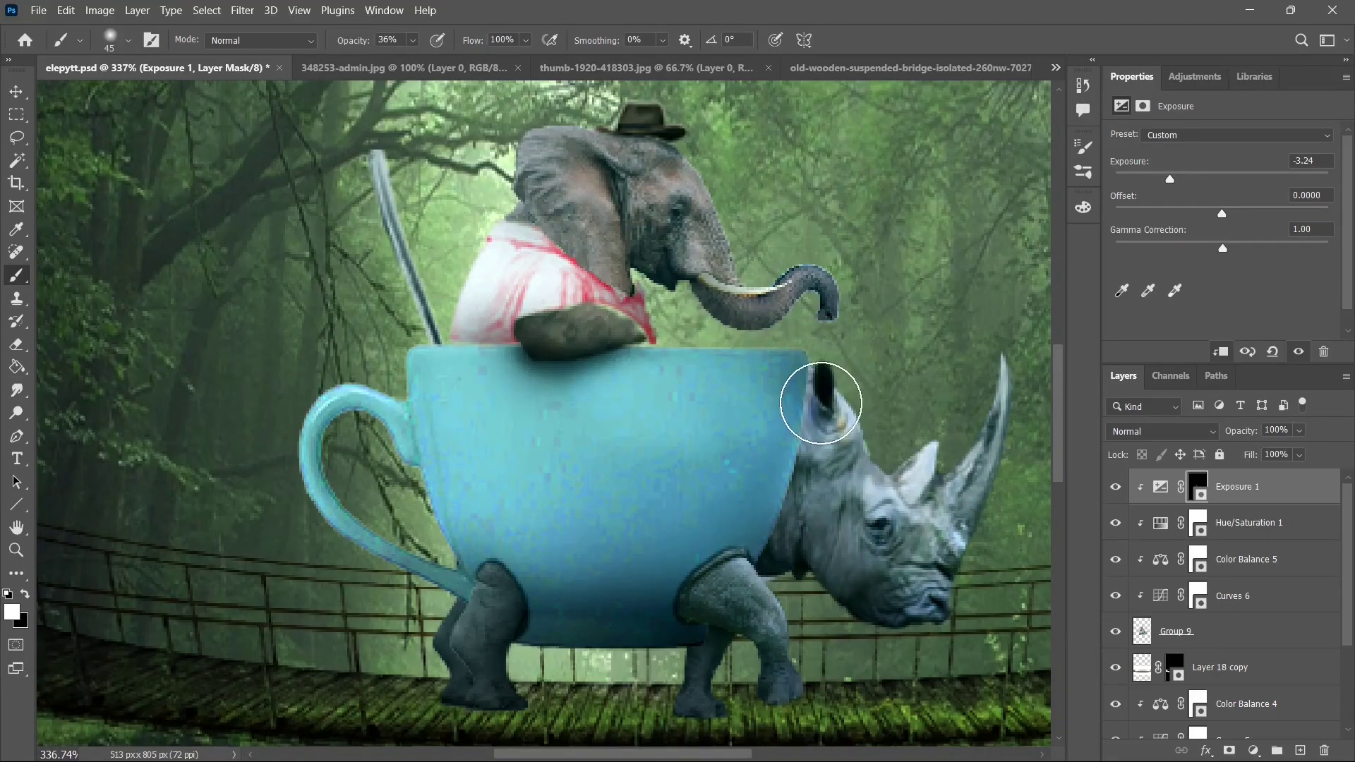
mouse_move(873, 429)
alt+mouse_down()
mouse_move(808, 400)
mouse_move(814, 436)
mouse_move(780, 540)
alt+mouse_up()
alt+drag(800, 514, 838, 516)
mouse_move(813, 419)
mouse_down()
mouse_move(799, 529)
mouse_move(812, 510)
mouse_up()
- Paint light green rim light on the hat and the back of the elephant's neck on the mask of the 77% Screen Color Fill
scroll(813, 510, down, 3)
scroll(951, 345, up, 2)
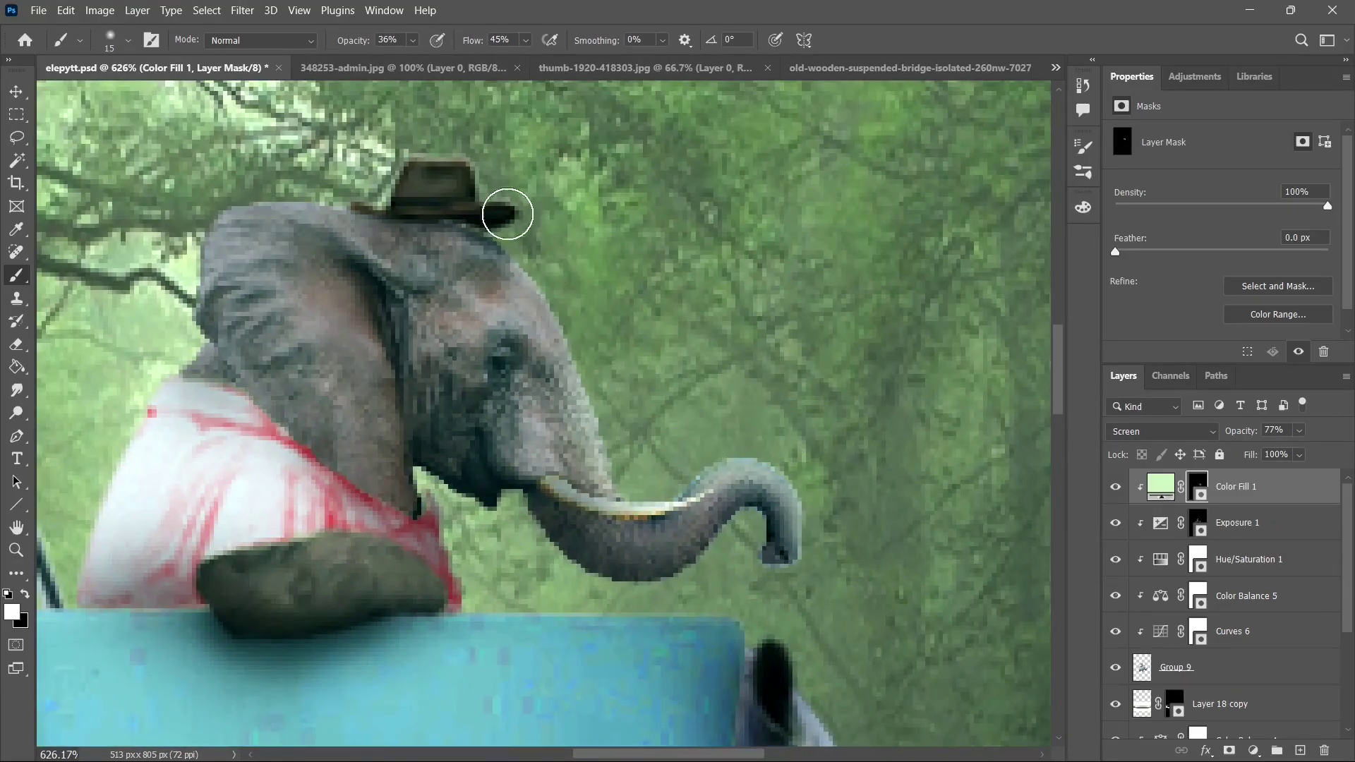
mouse_move(507, 214)
mouse_down()
mouse_move(460, 142)
mouse_move(302, 200)
mouse_move(235, 199)
mouse_move(197, 242)
mouse_move(150, 366)
mouse_up()
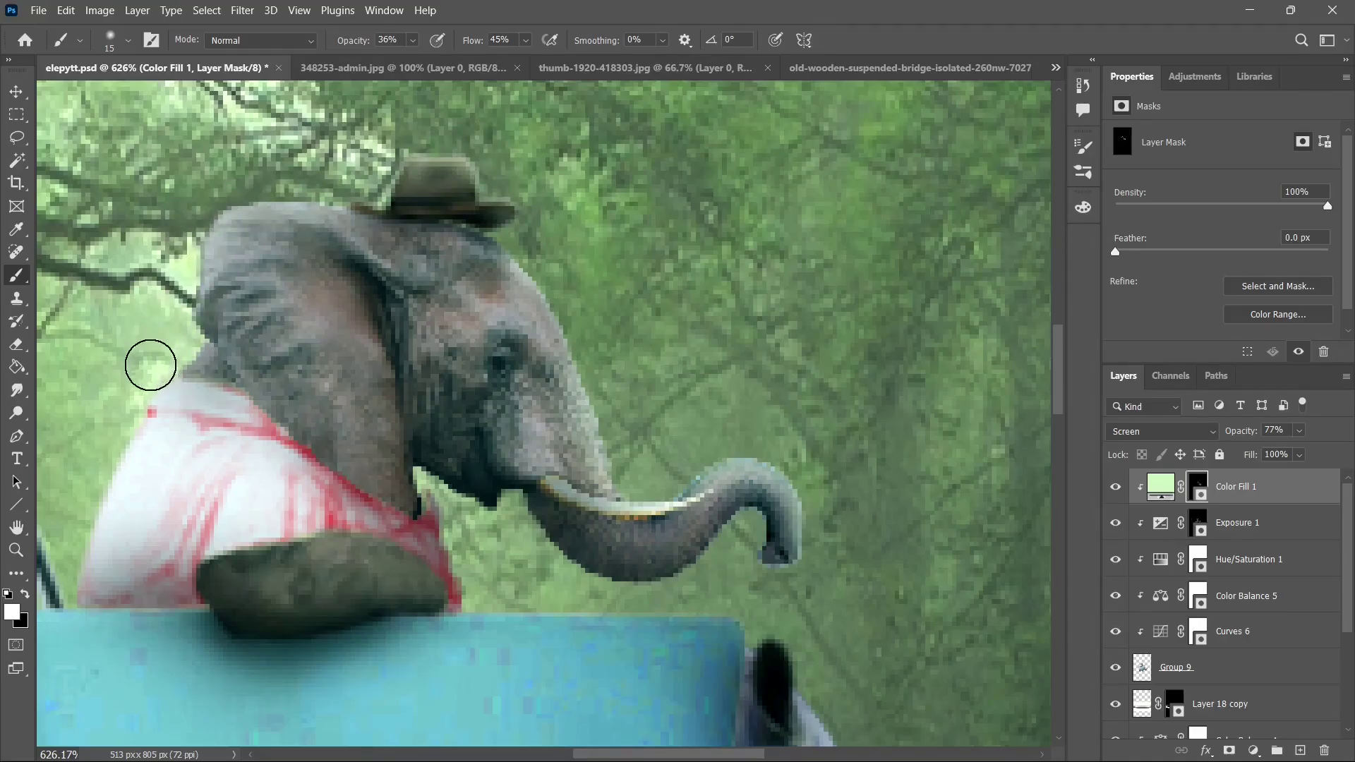
- Paint light green rim light along the rhino's ear, neck and horns on the Color Fill 1 mask with a soft 13 px white brush
scroll(371, 257, down, 2)
alt+right_click(339, 494)
drag(332, 486, 413, 502)
scroll(446, 508, down, 2)
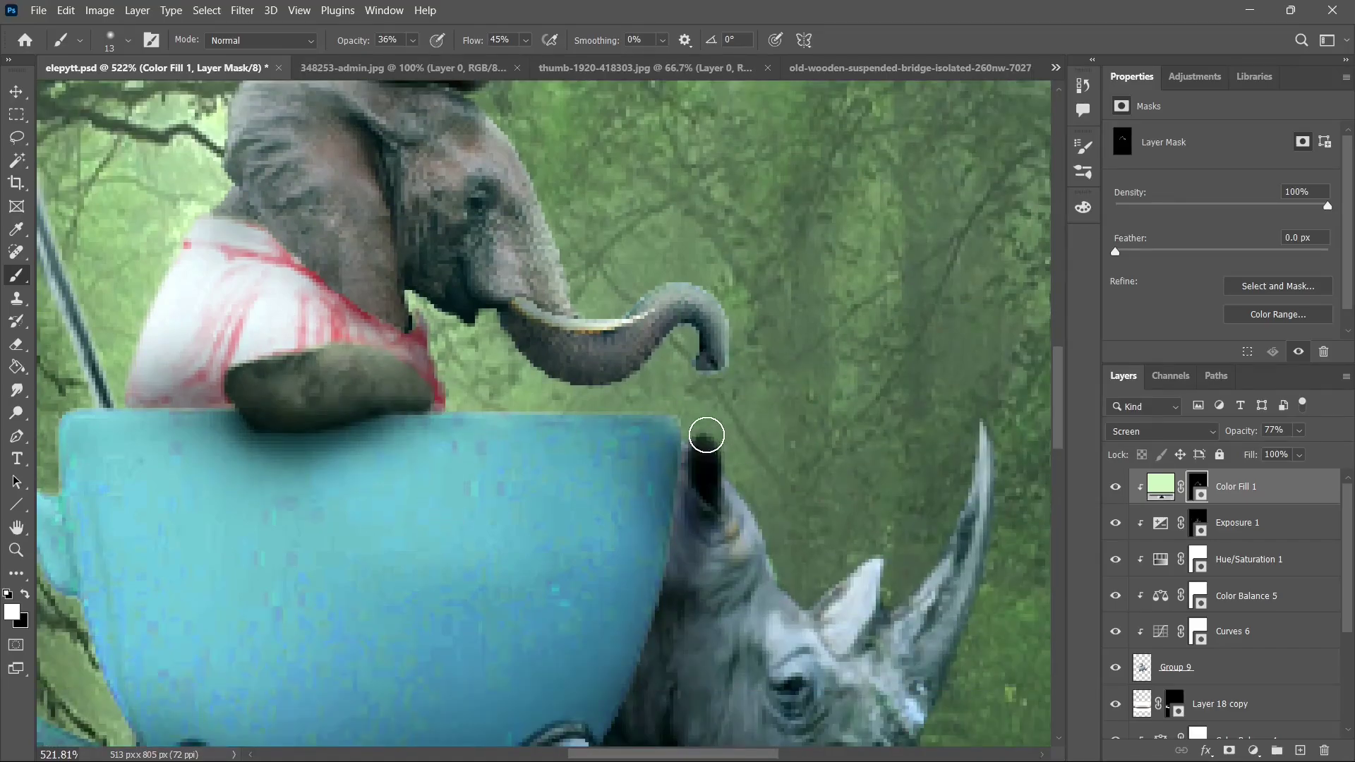
drag(706, 435, 747, 499)
drag(785, 590, 819, 593)
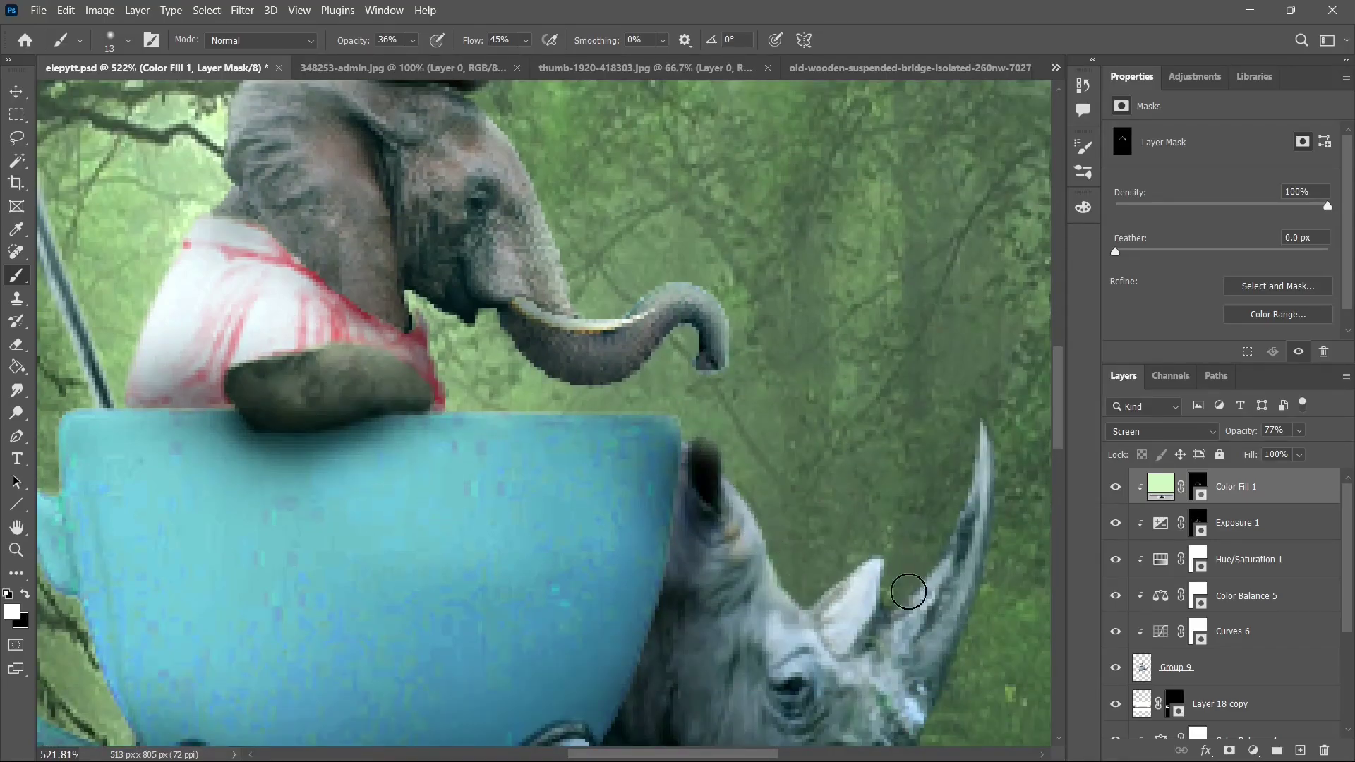
mouse_move(941, 563)
mouse_down()
mouse_move(982, 424)
mouse_move(914, 593)
mouse_up()
scroll(899, 520, down, 2)
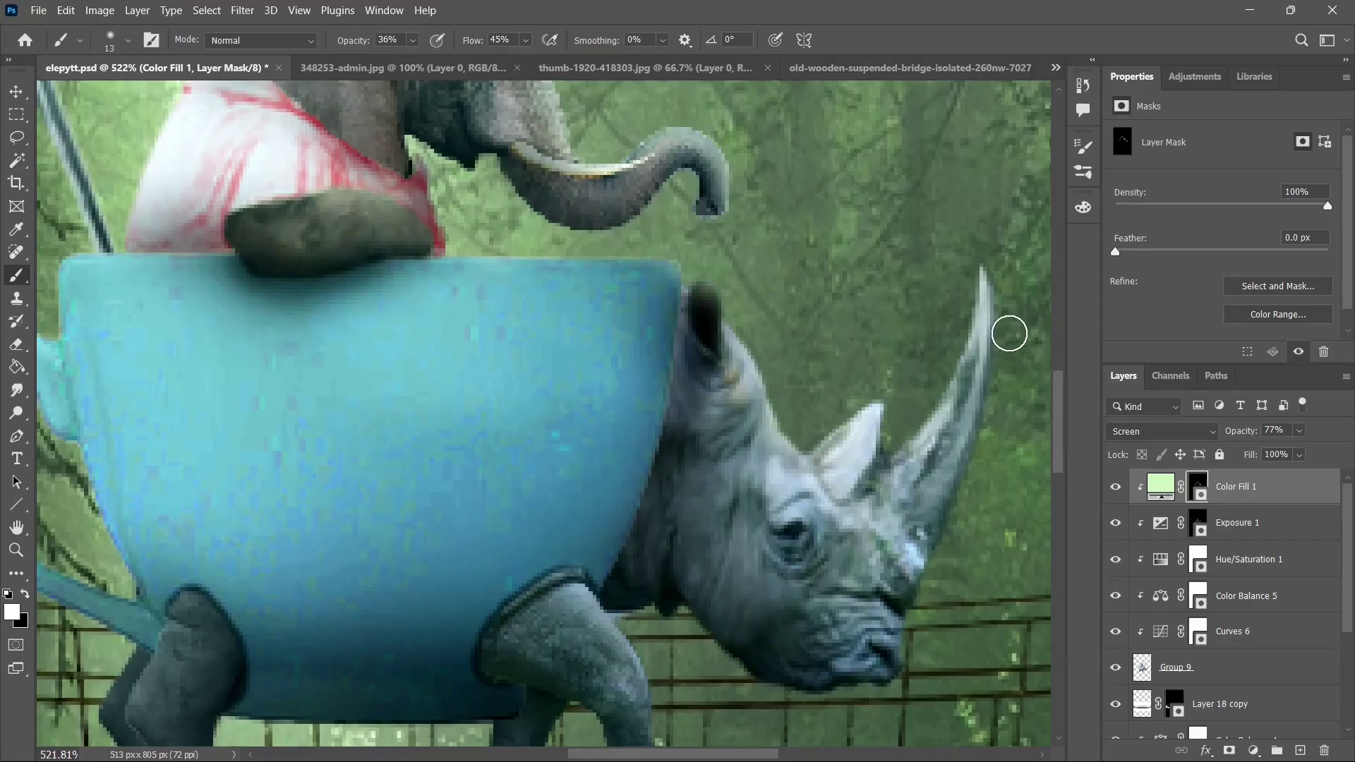
drag(1009, 333, 997, 404)
- Touch up the character's shading on the Exposure 1 mask, and add a clipped Curves adjustment above Color Fill 1 with a slight midtone shift
scroll(326, 456, down, 5)
scroll(271, 635, up, 5)
click(1197, 523)
drag(623, 369, 602, 378)
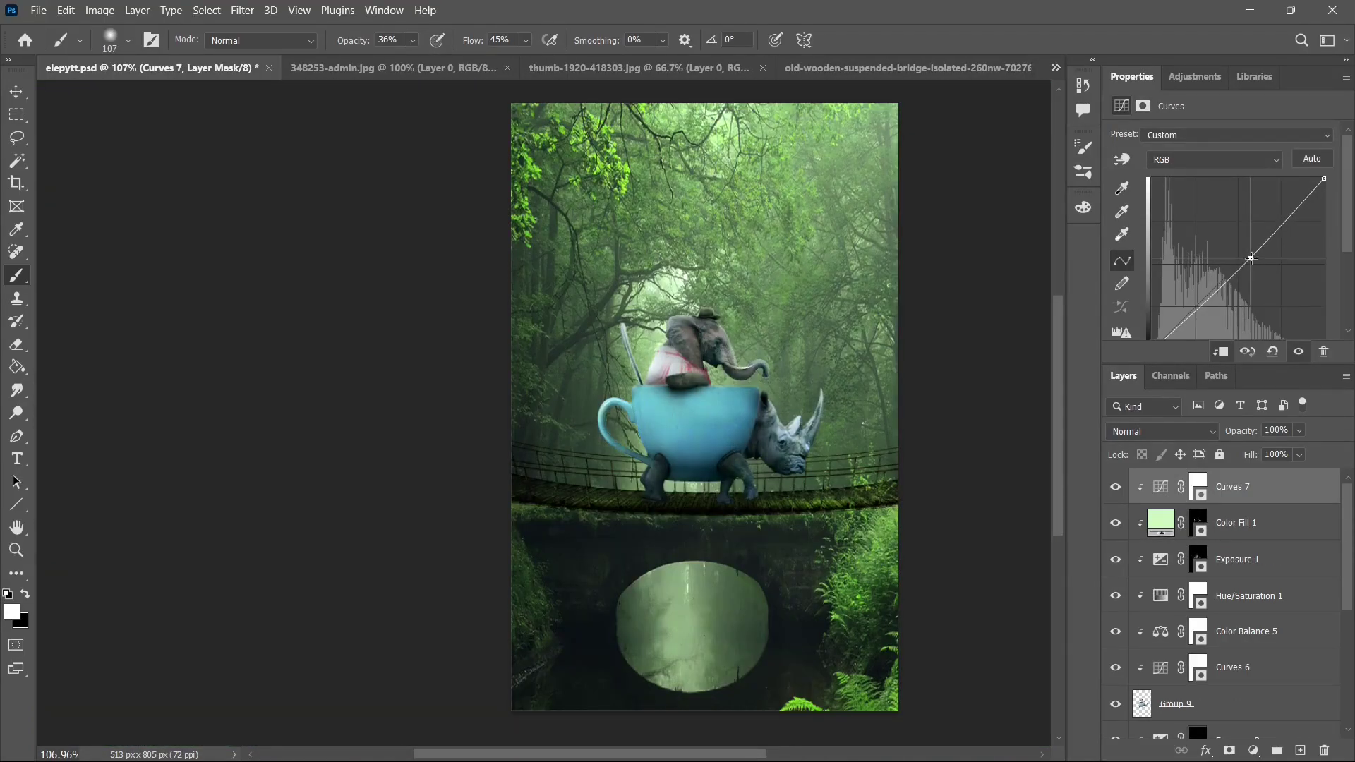
drag(1250, 259, 1248, 260)
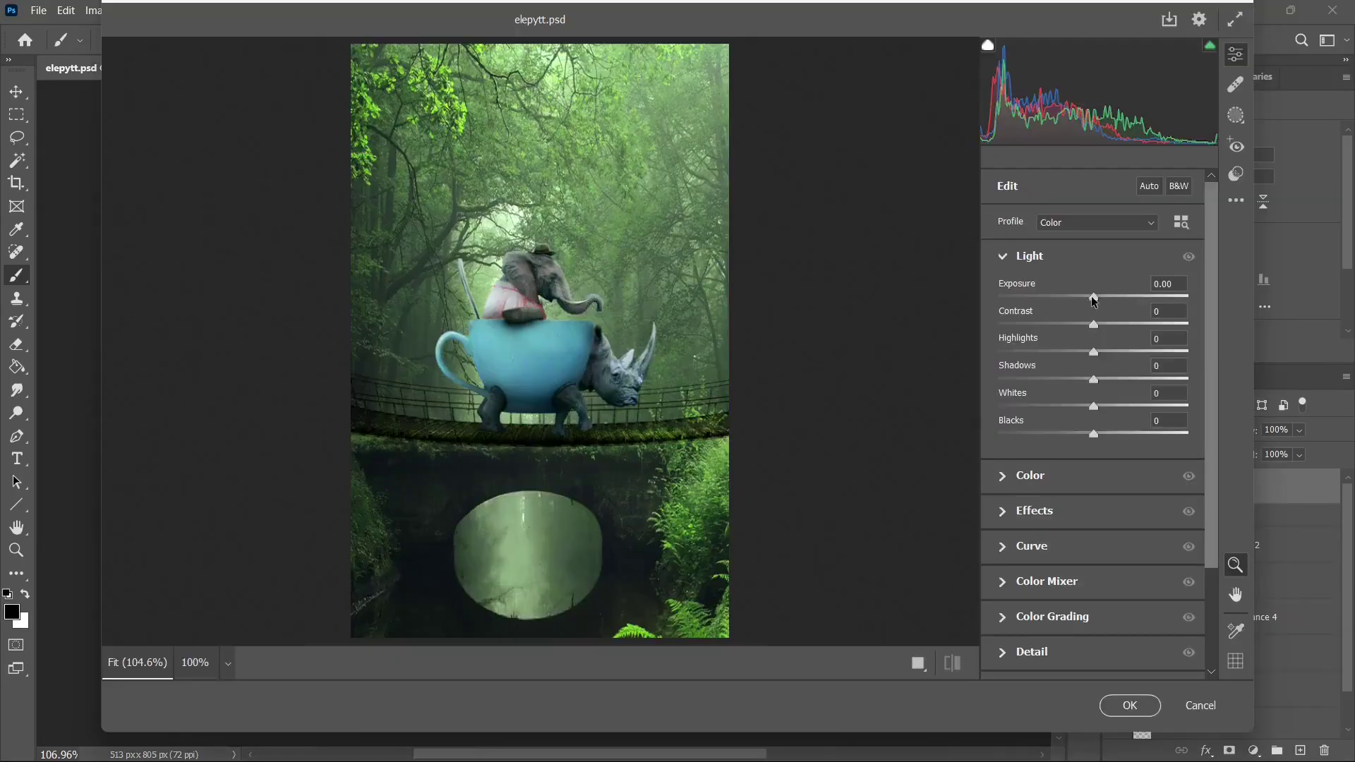
- In the Camera Raw filter's Light settings, set Contrast to +6, Highlights to +5, Shadows to +6 and Whites to +4
drag(1093, 297, 1093, 300)
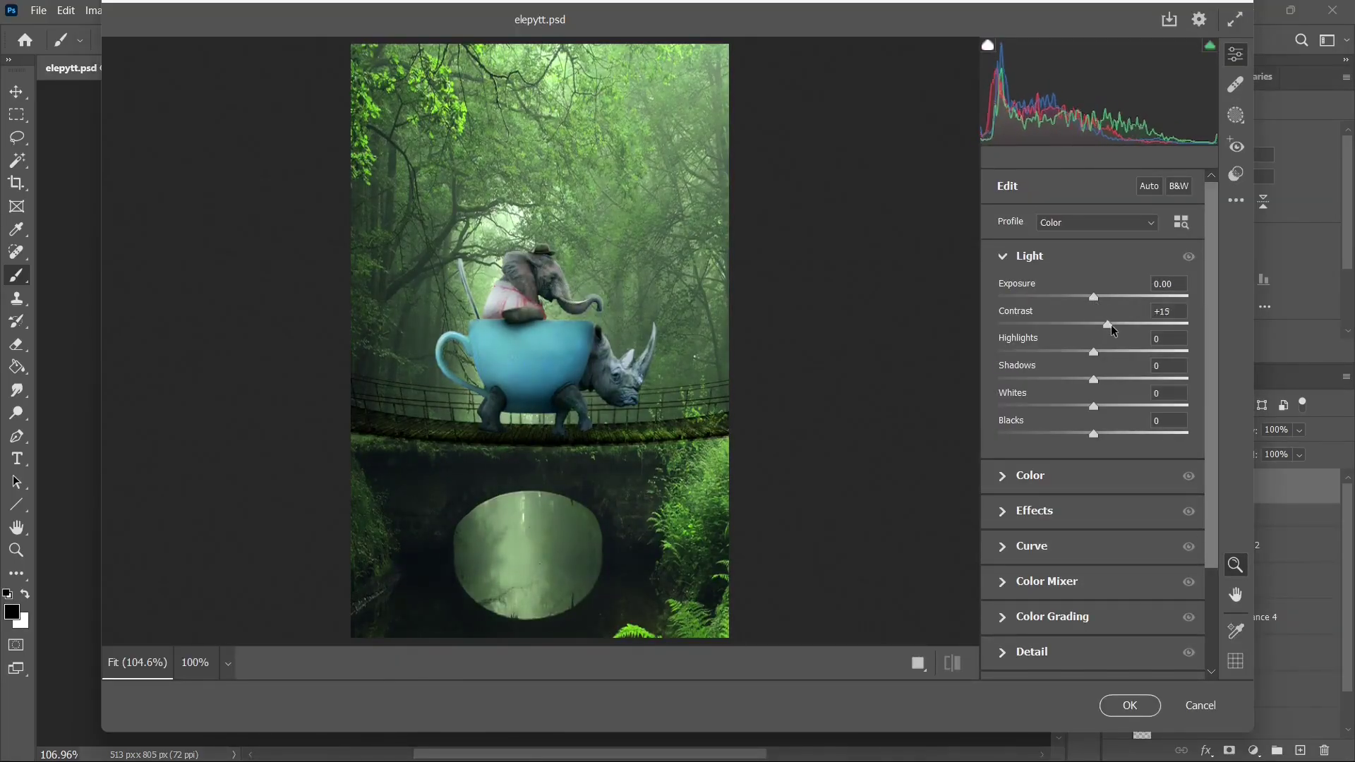
drag(1100, 352, 1109, 358)
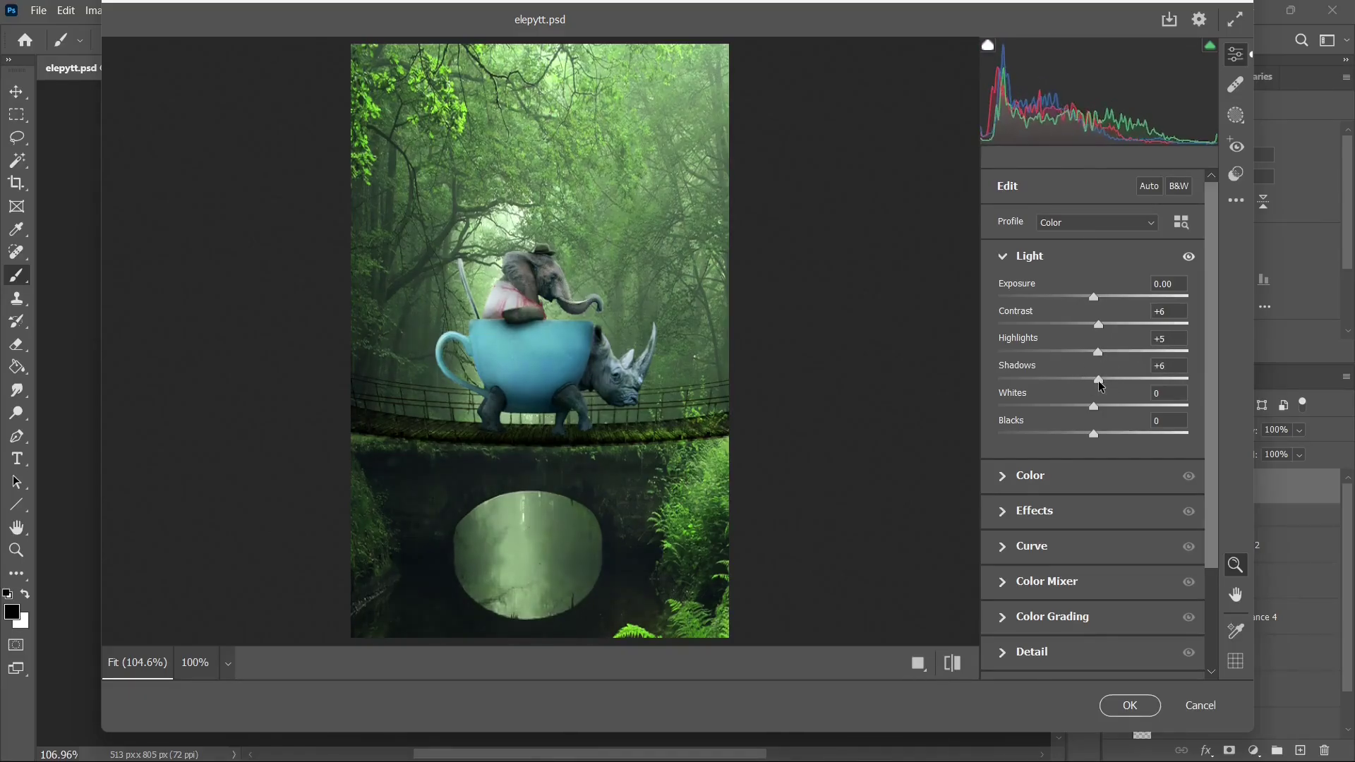
drag(1104, 409, 1091, 434)
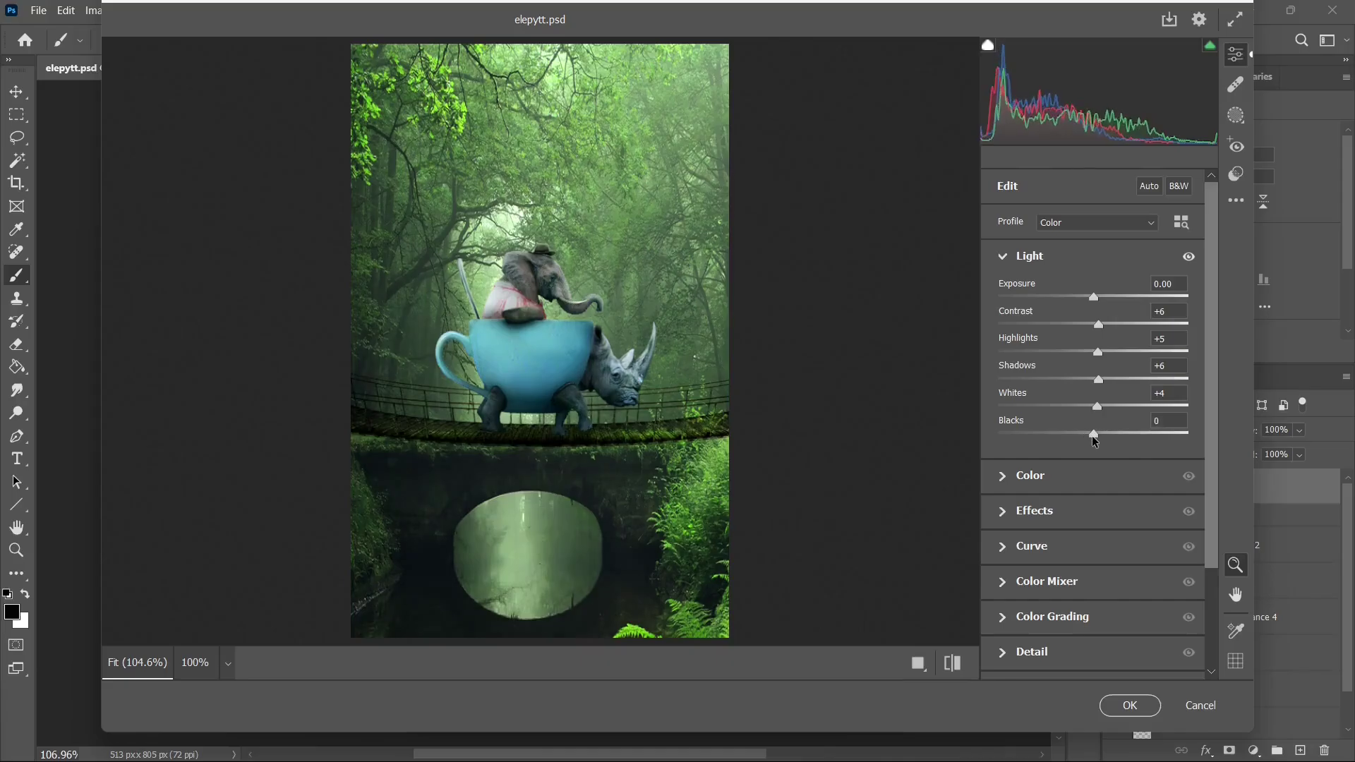
- Grade the Camera Raw color with Temperature +1, Tint -10, Vibrance +11 and Saturation +9
click(1008, 475)
drag(1062, 366, 1091, 393)
drag(1081, 388, 1105, 446)
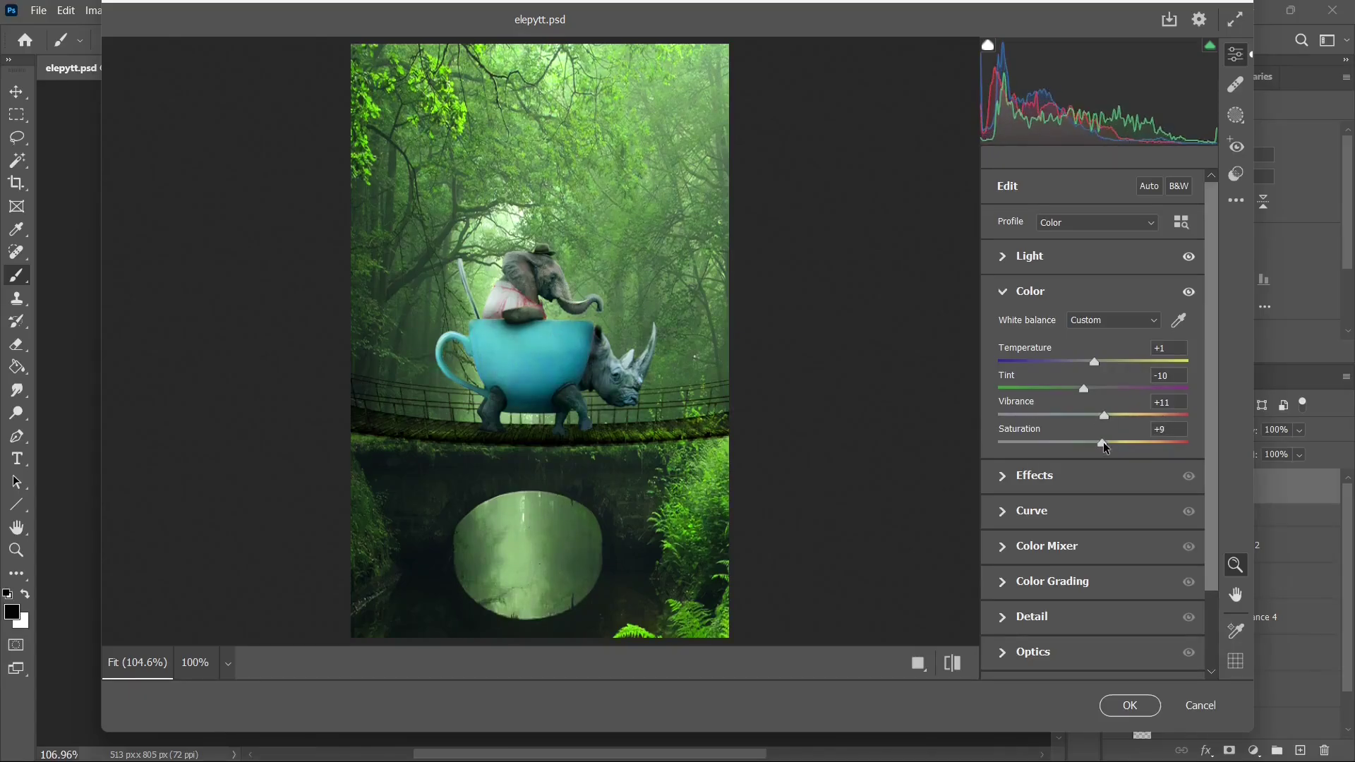
- Fine-tune the Camera Raw Effects slightly, and set the parametric curve to Highlights +3, Lights +1 and Shadows +1
click(1003, 477)
mouse_move(1095, 366)
mouse_down()
mouse_move(1107, 380)
mouse_move(1089, 391)
mouse_up()
click(1030, 514)
drag(1093, 532, 1096, 617)
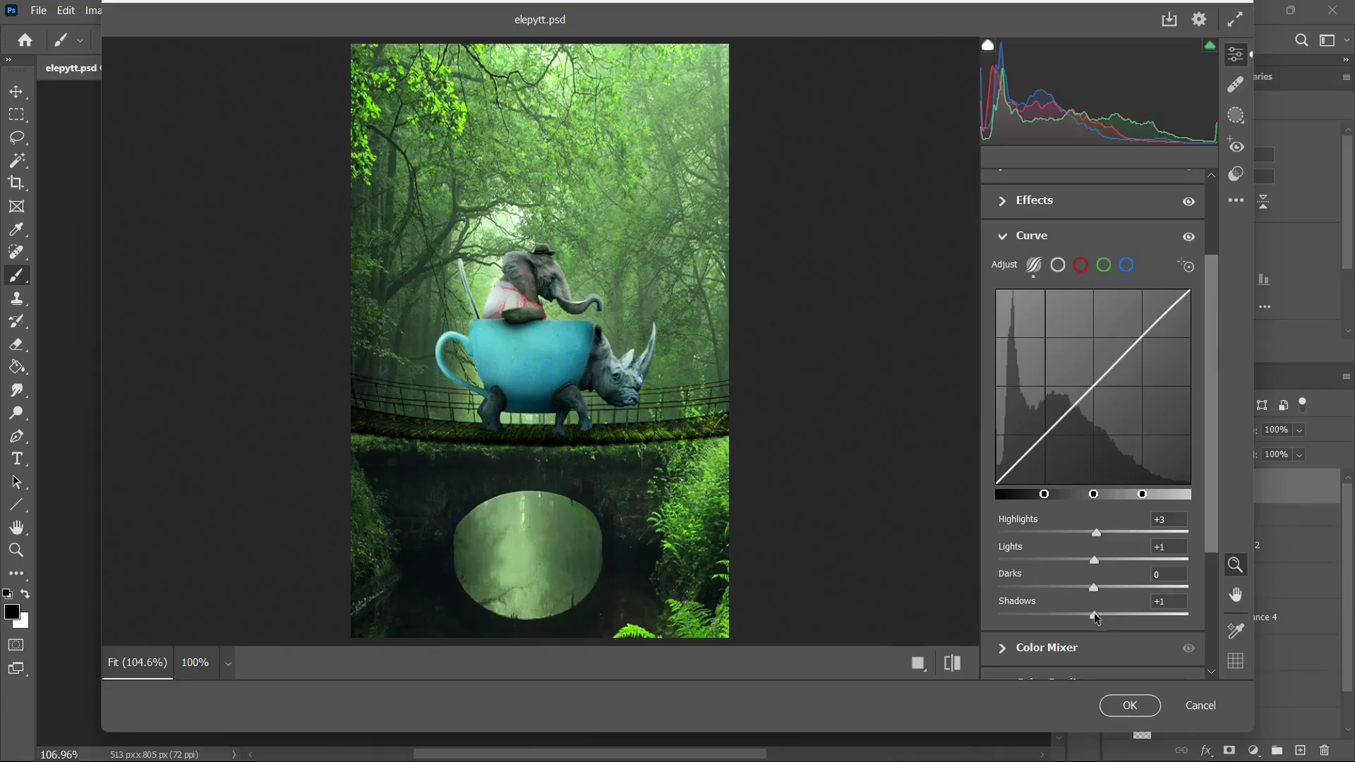